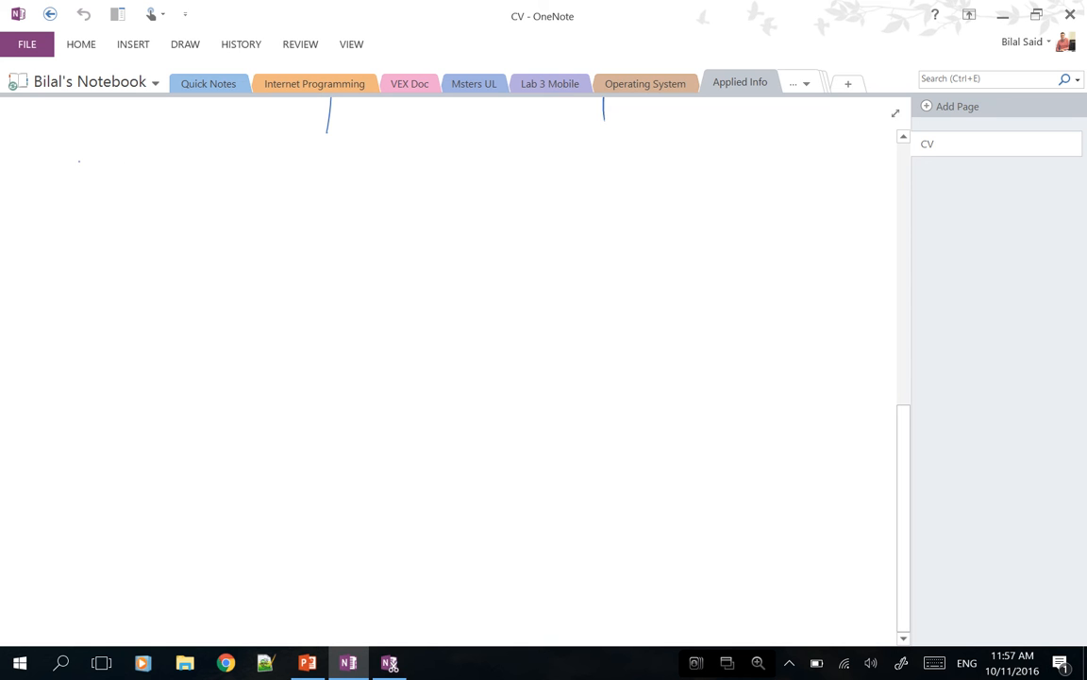
- Draw a horizontal divider across the page, handwrite "Hello" below it, and underline the letter H
left_click_drag(79, 161, 735, 160)
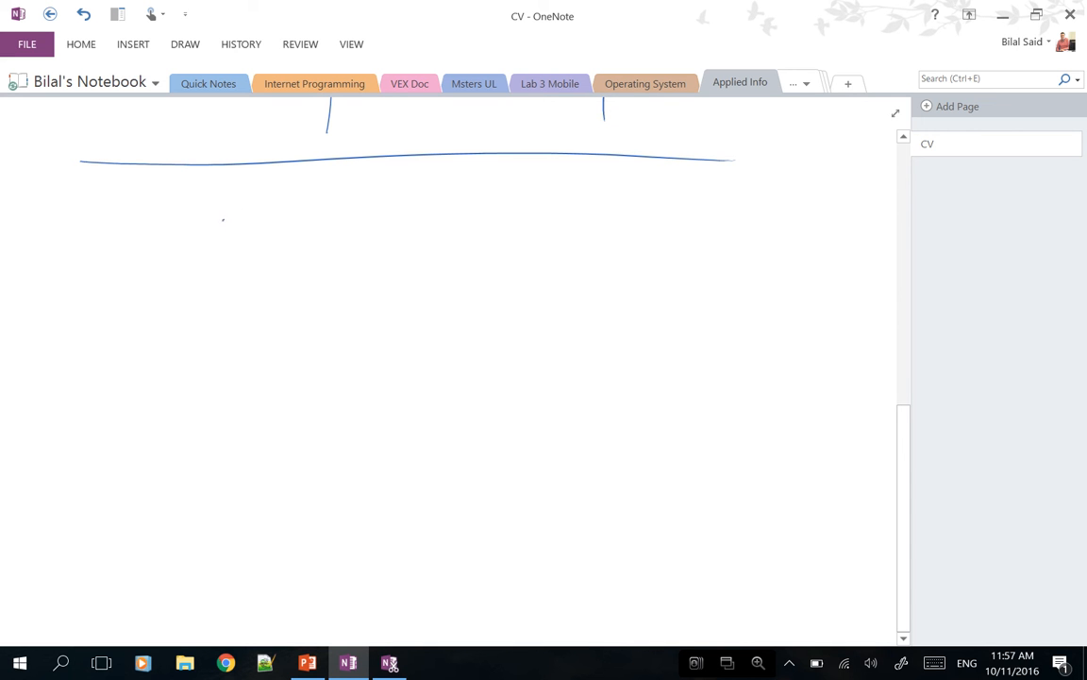
mouse_move(224, 214)
left_mouse_down()
mouse_move(222, 247)
mouse_move(274, 219)
mouse_move(293, 217)
mouse_move(302, 250)
mouse_move(324, 237)
left_mouse_up()
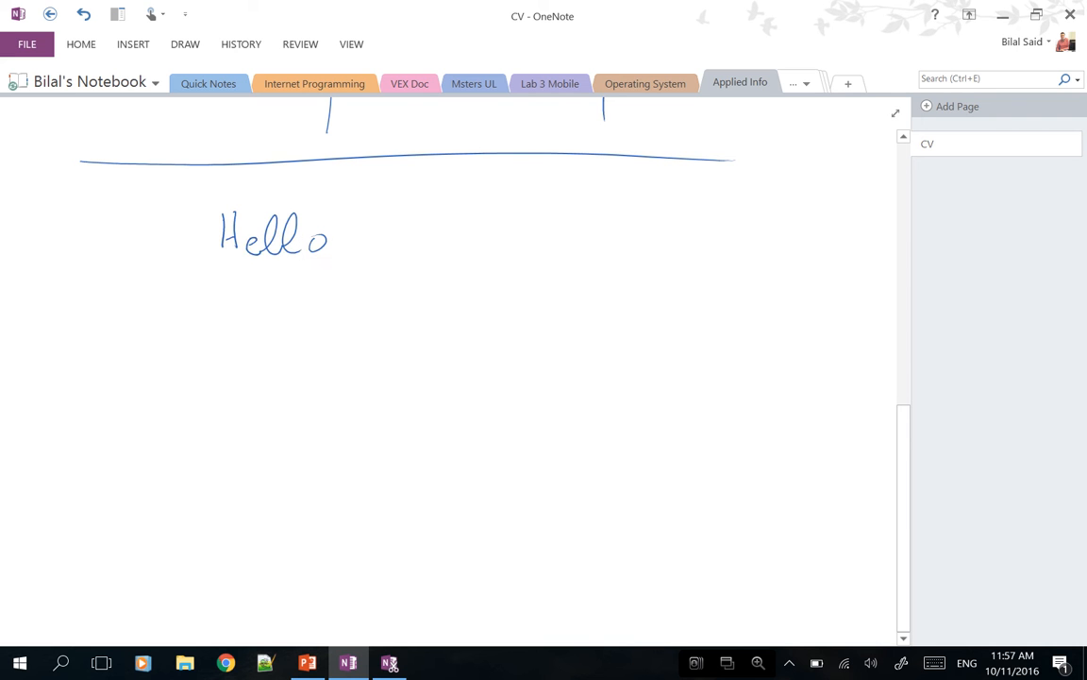
left_click_drag(242, 265, 211, 270)
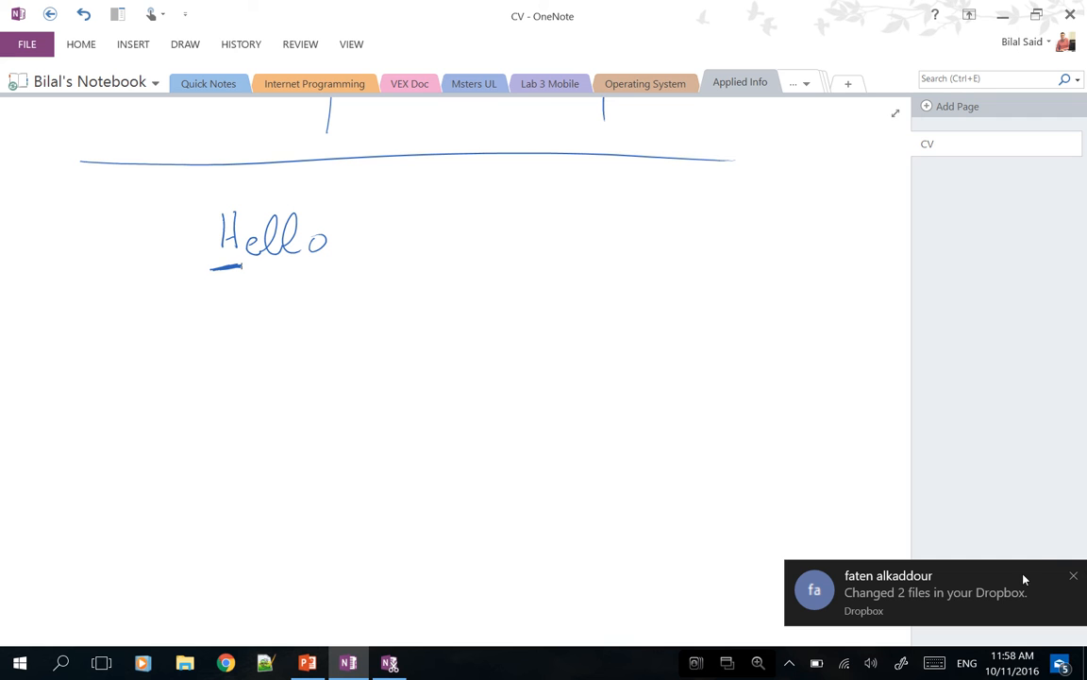
- Dismiss the Dropbox notification and sketch a page outline, open at its lower end, around the handwritten "Hello"
left_click(1077, 578)
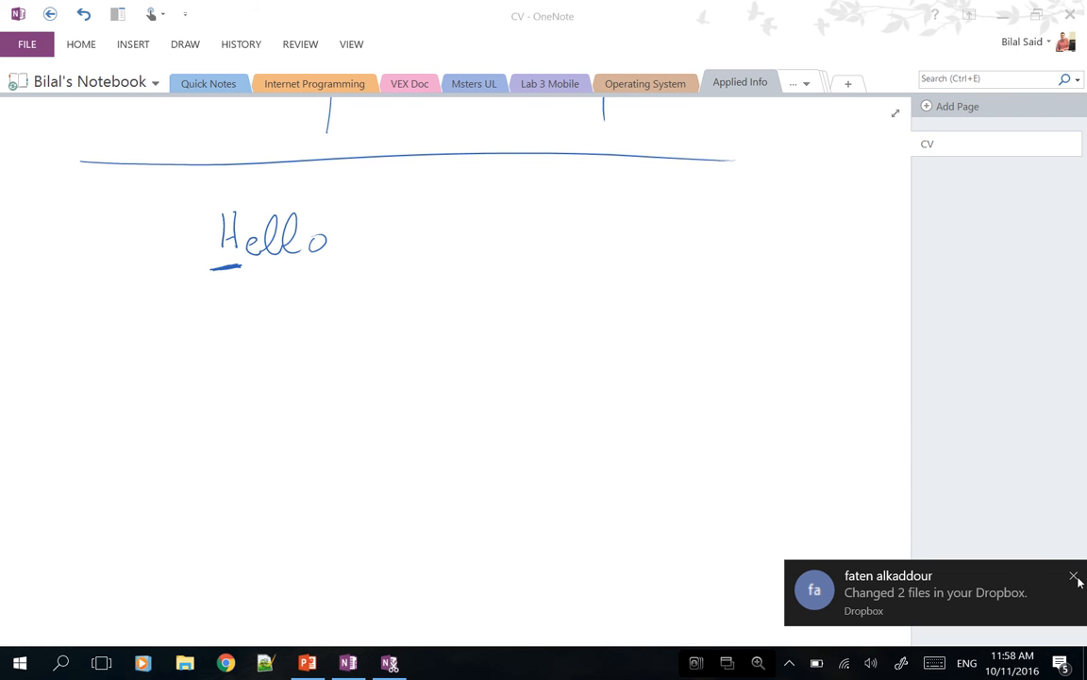
left_click(1076, 577)
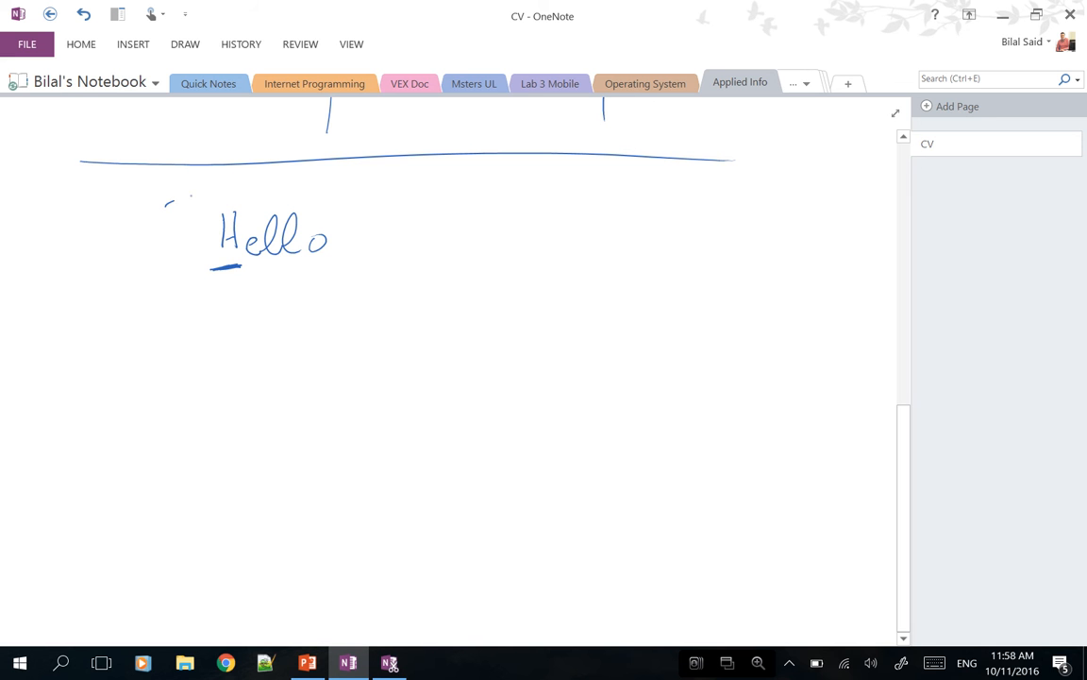
mouse_move(165, 201)
left_mouse_down()
mouse_move(498, 188)
mouse_move(489, 497)
mouse_move(177, 305)
mouse_move(193, 485)
left_mouse_up()
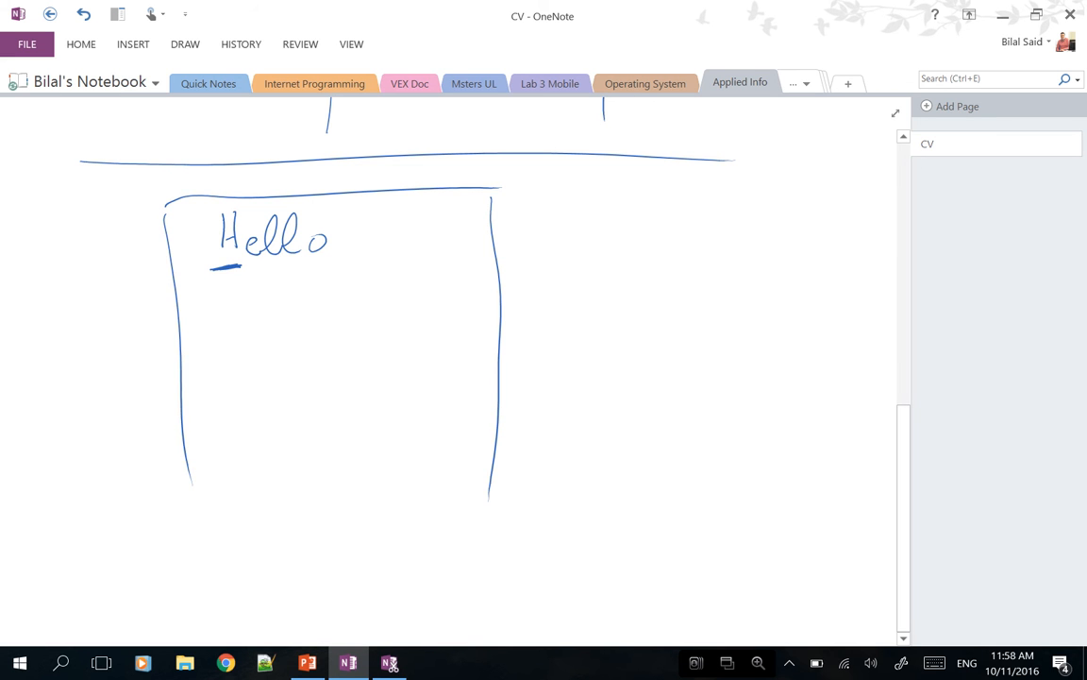
- Handwrite the heading "Charatère :" beside the page sketch and underline it
mouse_move(601, 186)
left_mouse_down()
mouse_move(624, 218)
mouse_move(718, 219)
left_mouse_up()
left_click_drag(702, 185, 753, 221)
left_click(772, 211)
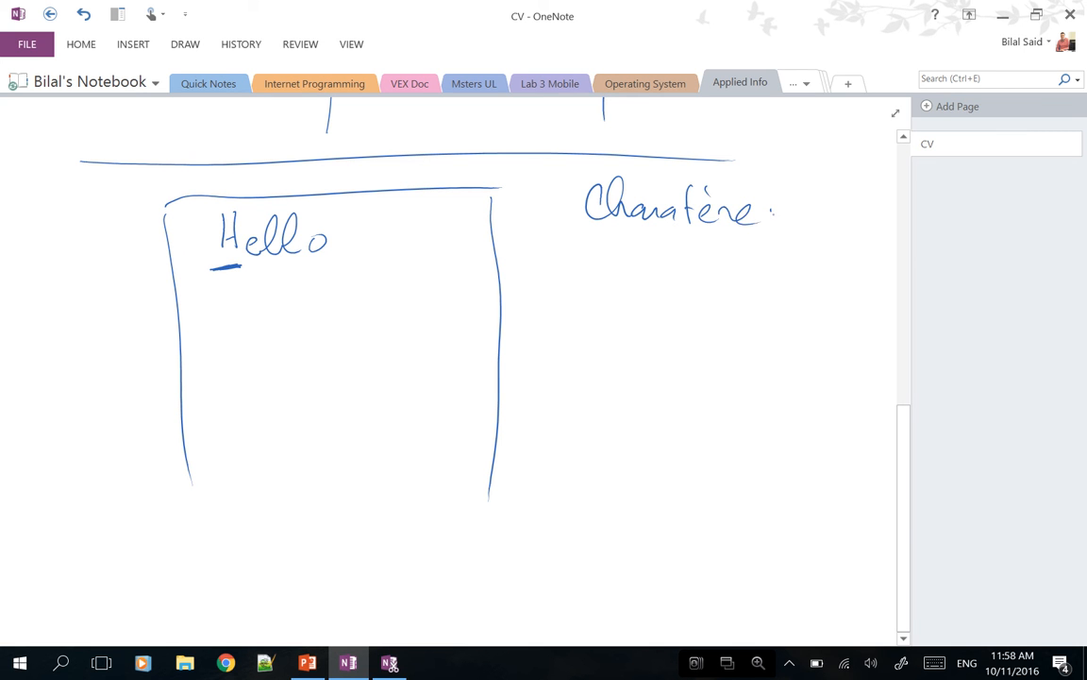
left_click_drag(578, 245, 795, 236)
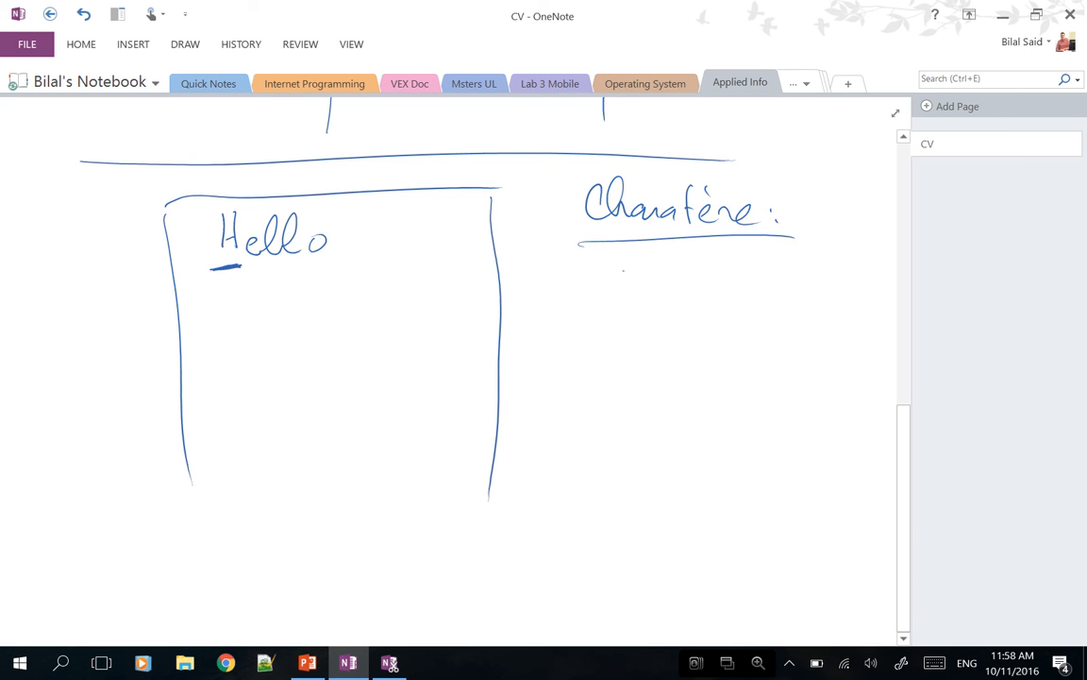
- Handwrite the list item "police (font)" under the Charatère heading, with a dash in front
mouse_move(623, 299)
left_mouse_down()
mouse_move(637, 276)
mouse_move(661, 274)
mouse_move(732, 295)
left_mouse_up()
left_click(735, 272)
mouse_move(769, 260)
left_mouse_down()
mouse_move(753, 297)
mouse_move(809, 280)
left_mouse_up()
left_click_drag(835, 257, 836, 295)
left_click(785, 319)
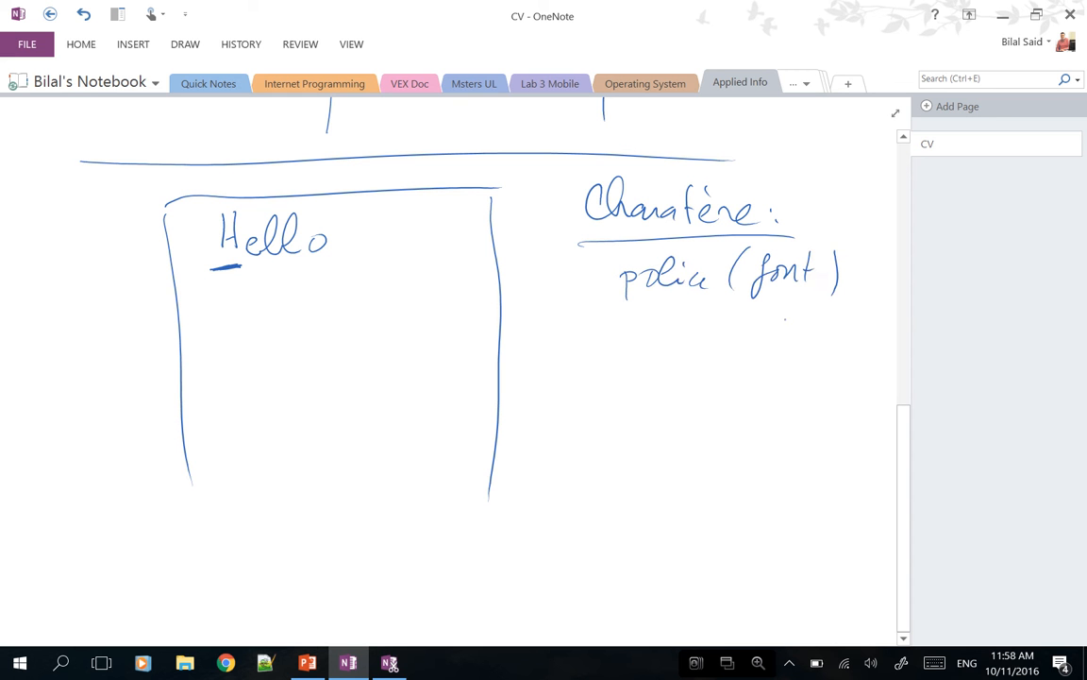
left_click_drag(587, 298, 600, 294)
- Add the dashed handwritten items "taille (size)" and "couleur (color)" to the list, followed by vertical continuation dots
left_click(661, 342)
left_click_drag(583, 341, 739, 351)
mouse_move(763, 325)
left_mouse_down()
mouse_move(752, 341)
mouse_move(774, 342)
left_mouse_up()
left_click_drag(780, 325, 814, 340)
left_click_drag(827, 312, 835, 353)
mouse_move(585, 395)
left_mouse_down()
mouse_move(742, 379)
mouse_move(757, 402)
mouse_move(827, 375)
mouse_move(840, 409)
left_mouse_up()
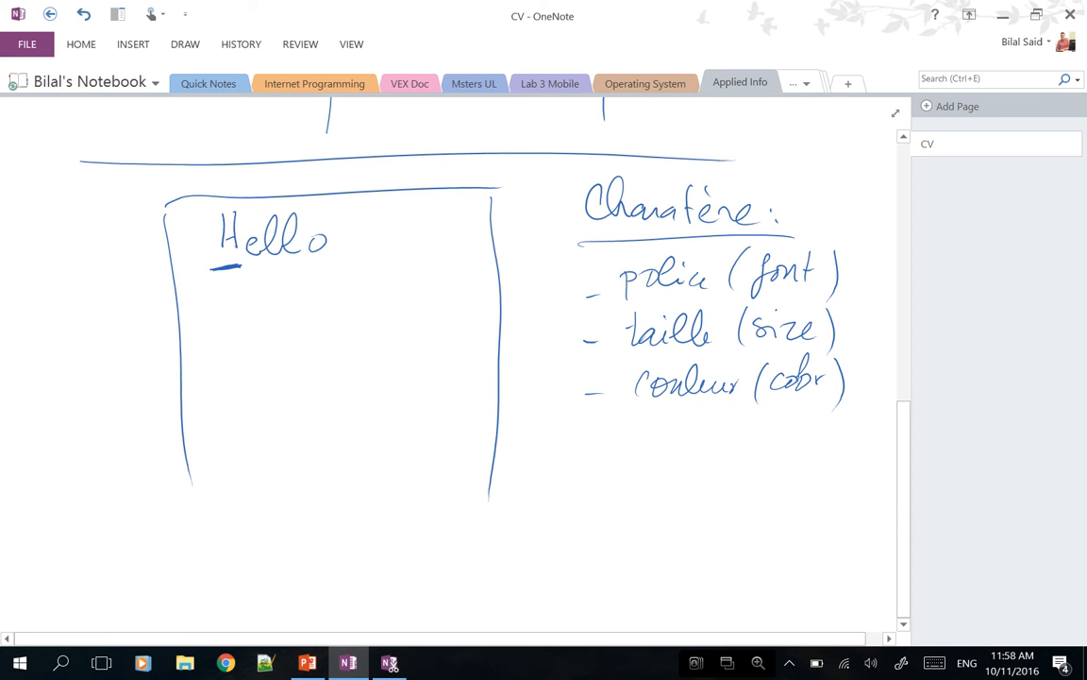
left_click_drag(683, 423, 685, 429)
left_click_drag(682, 452, 680, 463)
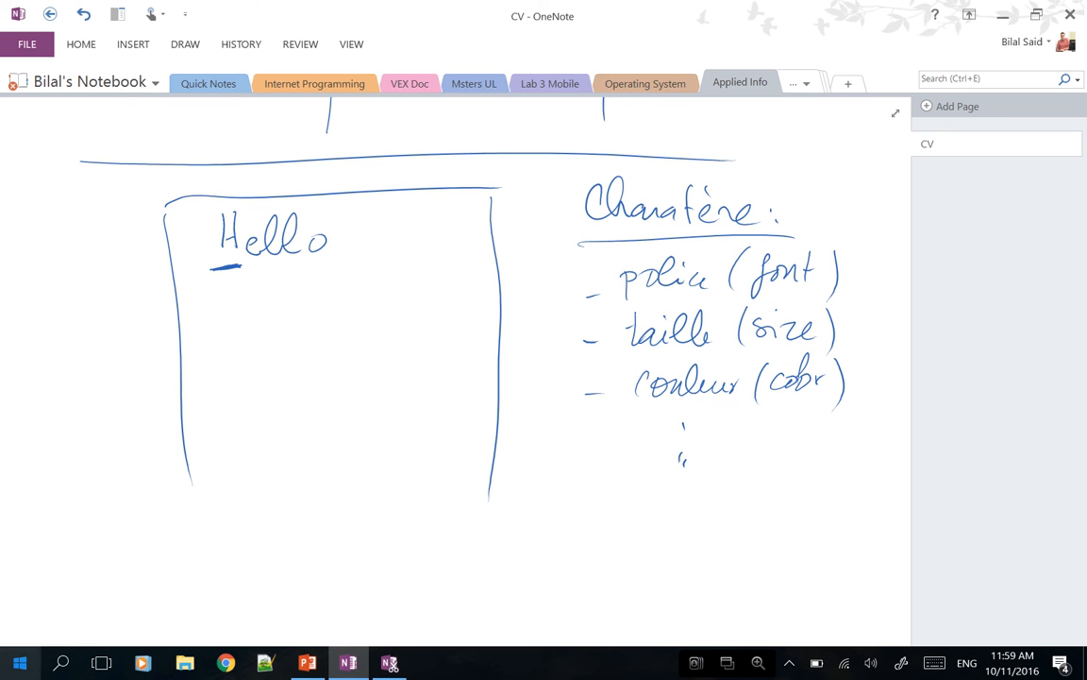
- Launch Word 2013 and open the recent document 01 CV.docx
left_click(5, 664)
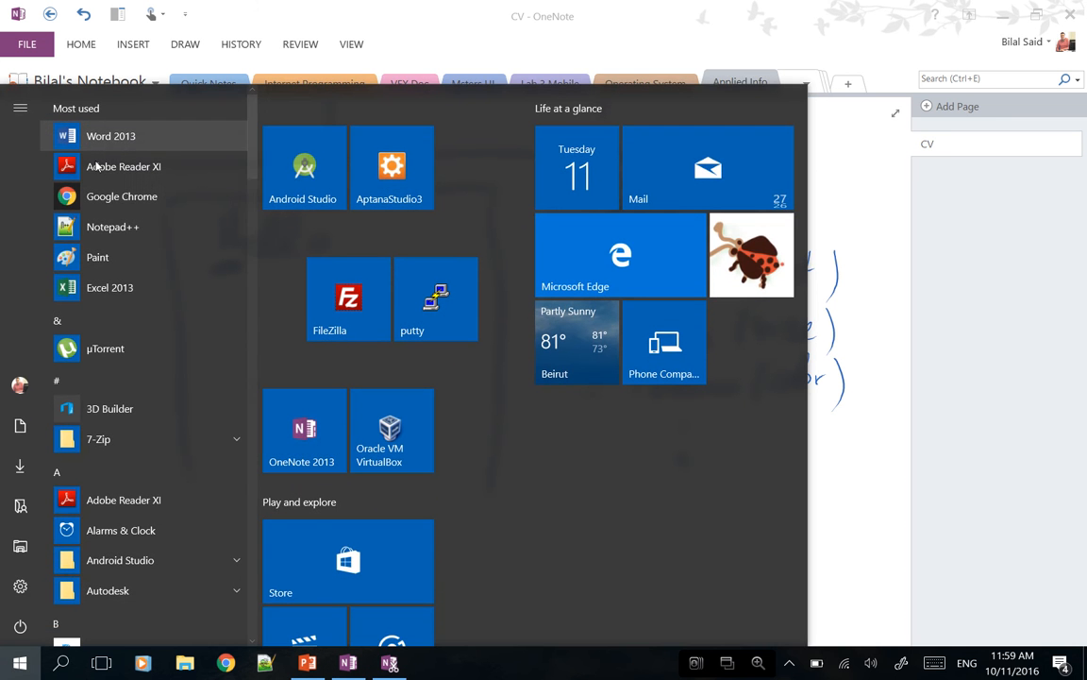
left_click(97, 132)
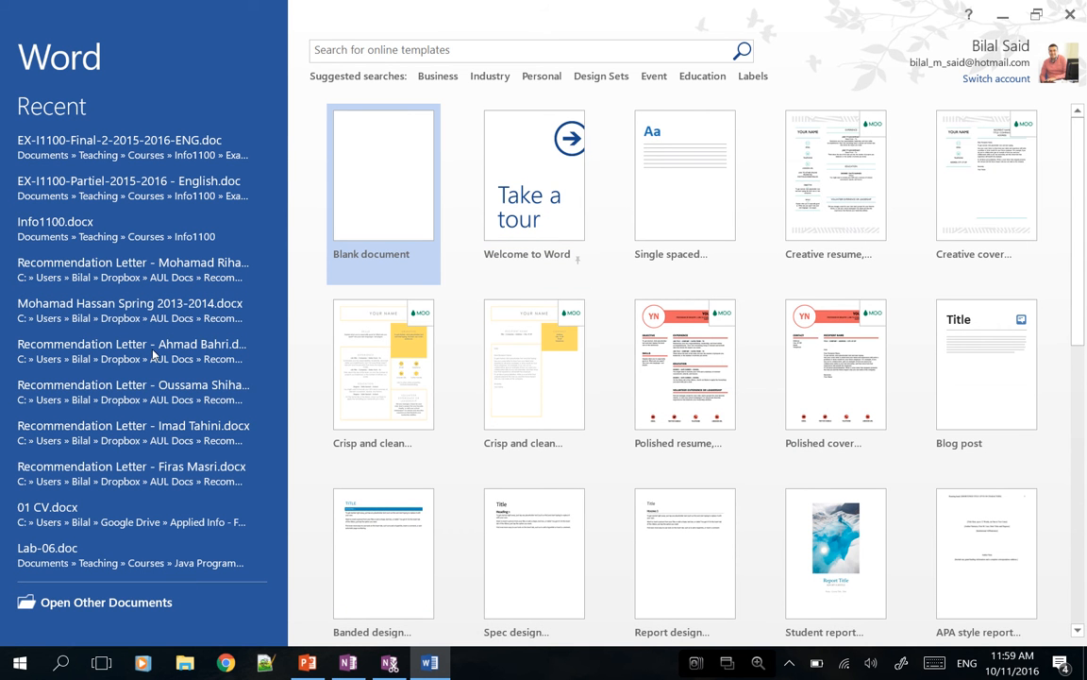
left_click(137, 531)
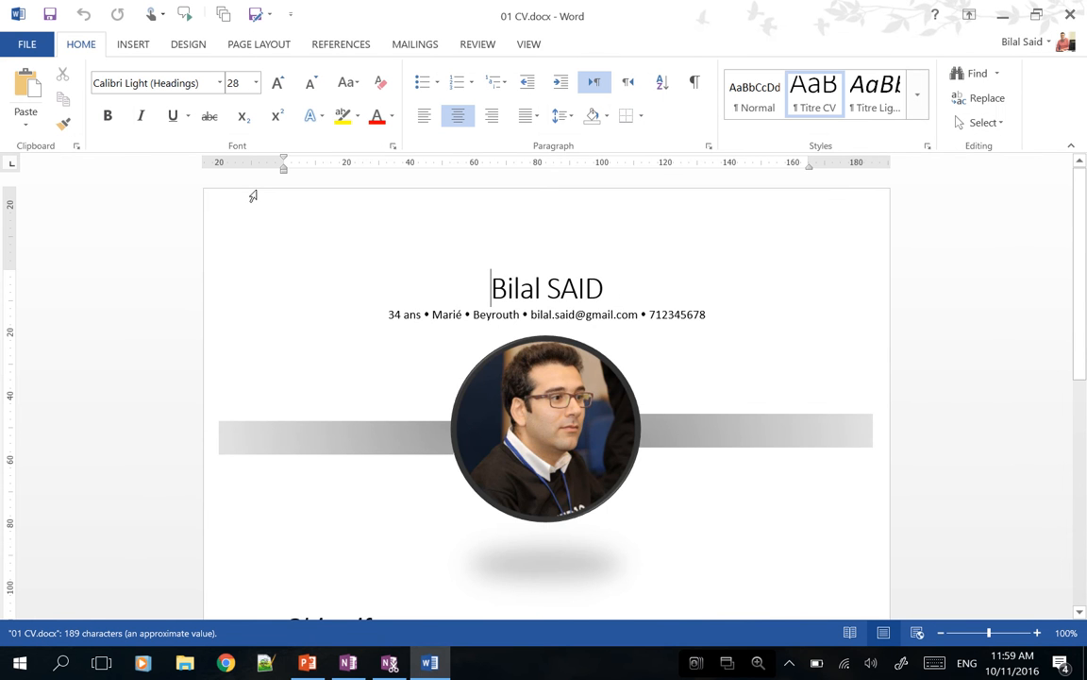
- Select the letter "o" of "société" under Objectif and review its full font settings, closing them without changes
scroll(253, 196, "down", 4)
scroll(320, 376, "down", 3)
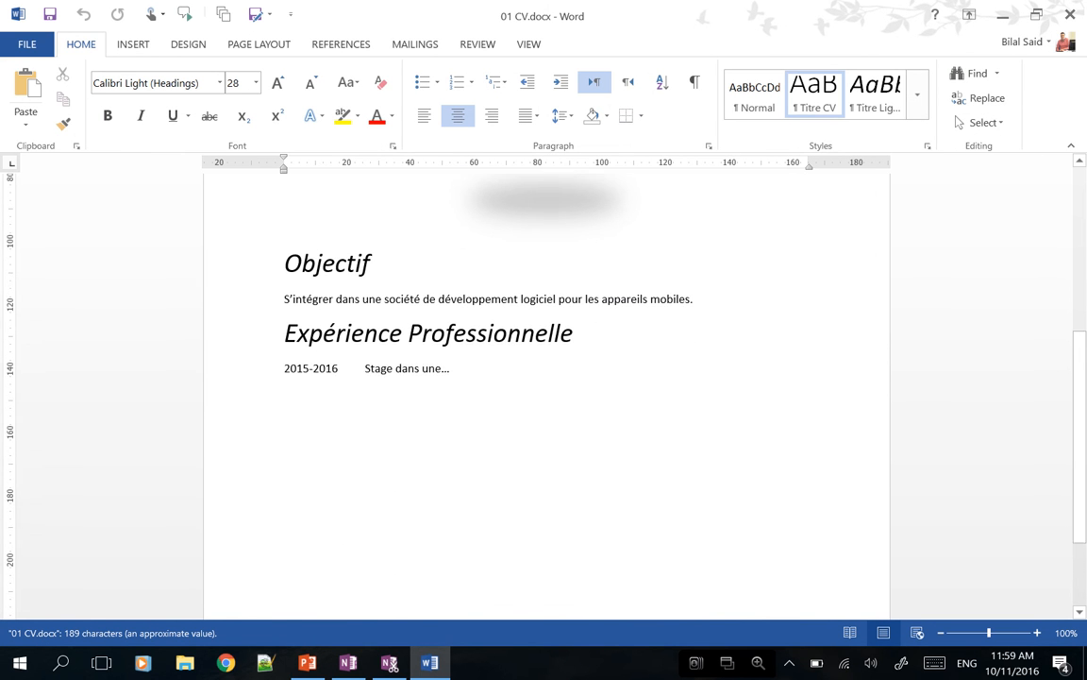
left_click(408, 273)
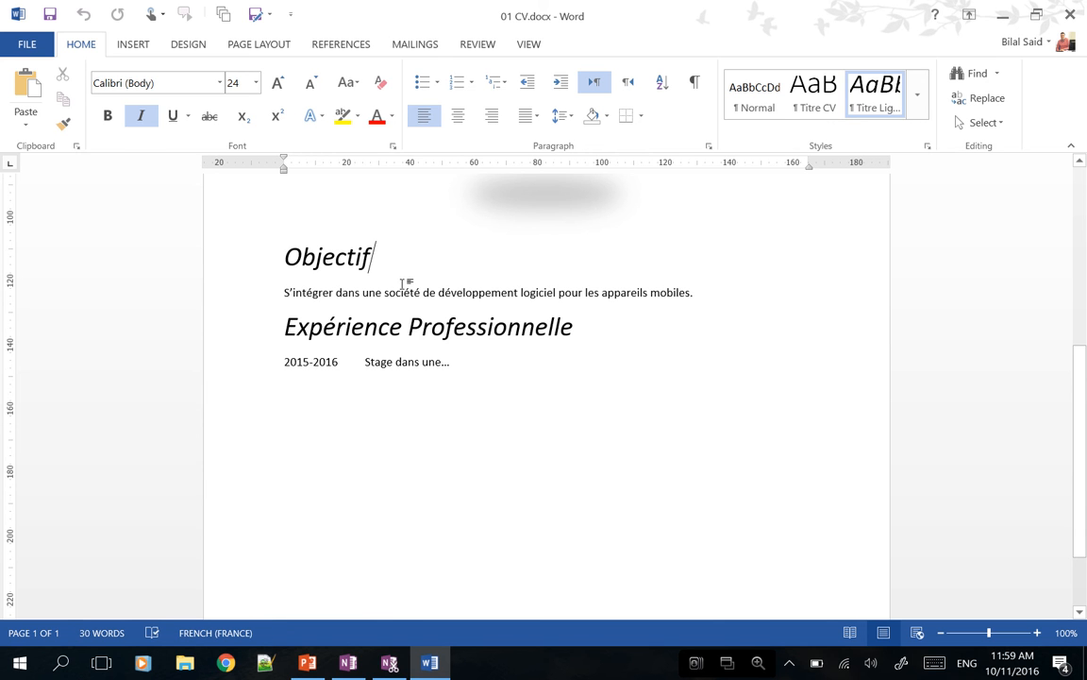
left_click(387, 292)
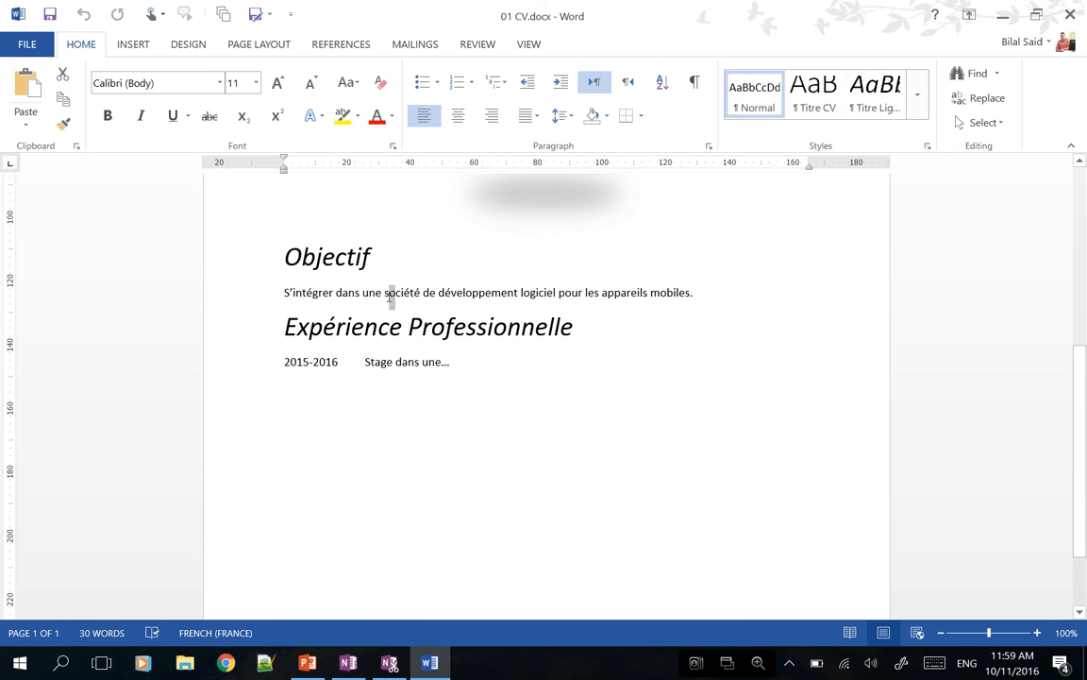
key("shift+Right")
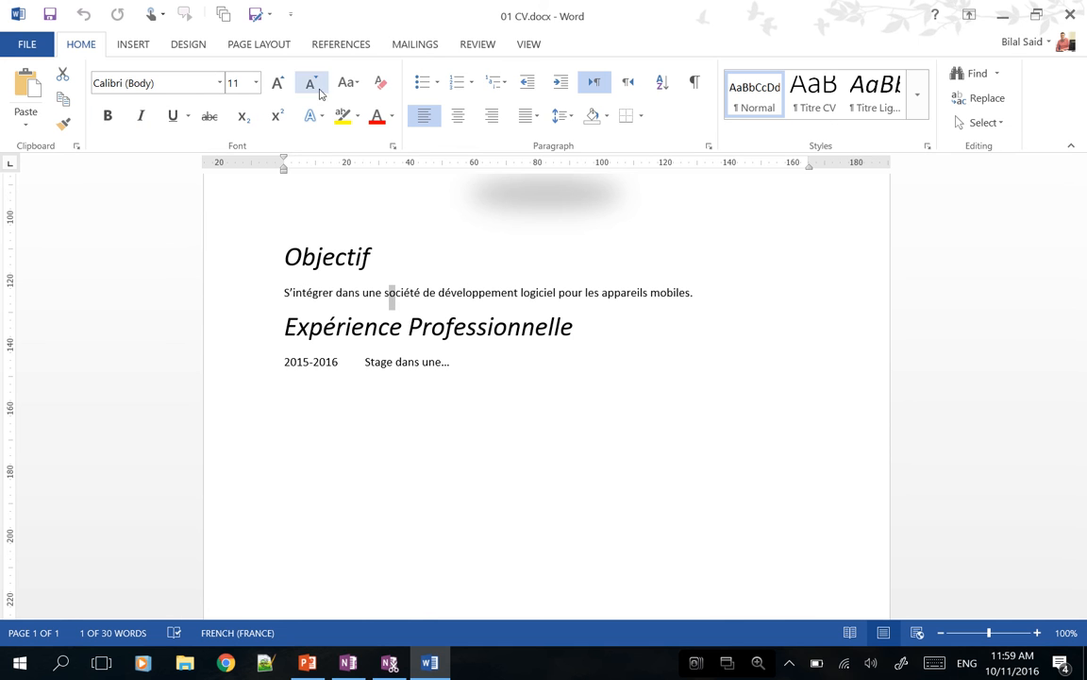
left_click(394, 147)
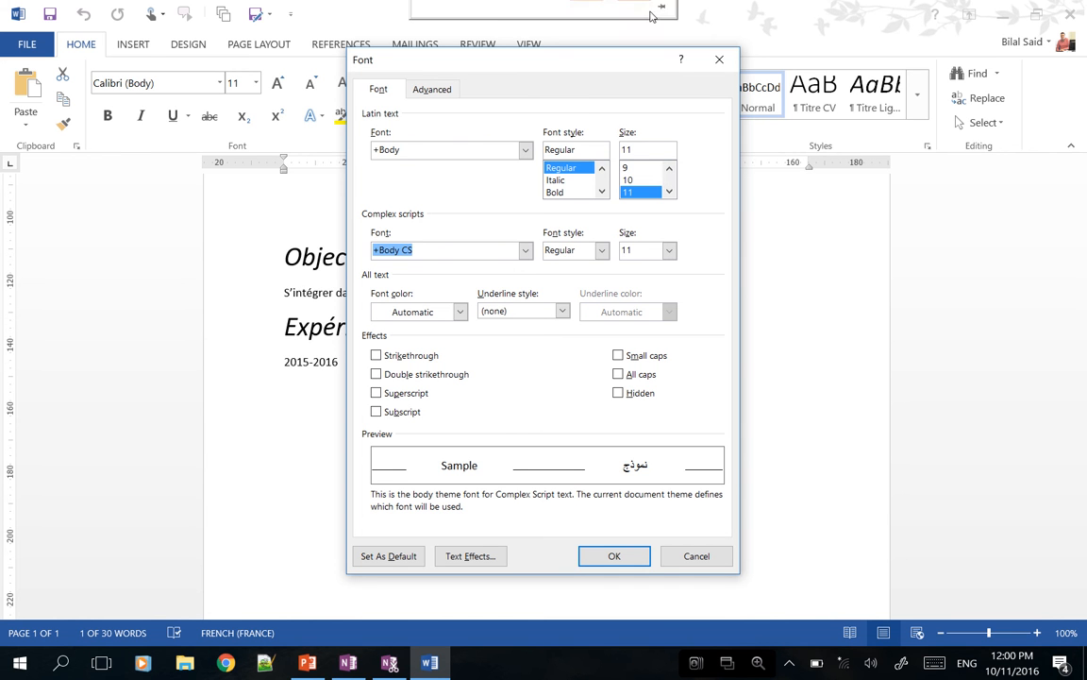
left_click(718, 62)
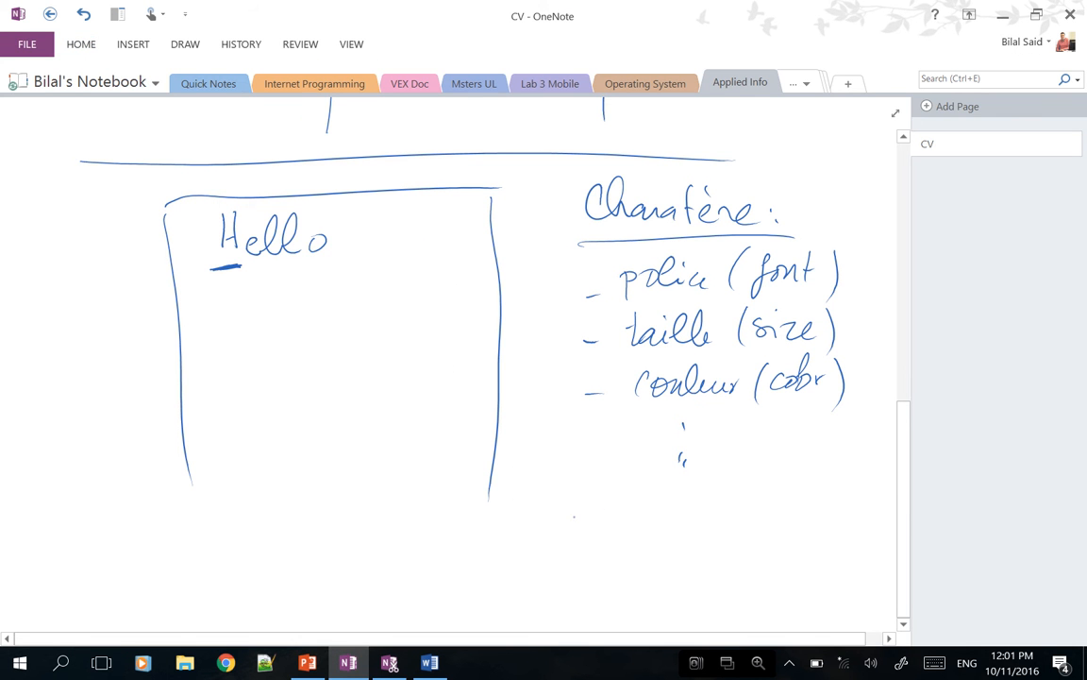
- Switch back to OneNote and handwrite an underlined heading "ligne :" below the character property list
mouse_move(563, 531)
left_mouse_down()
mouse_move(606, 522)
mouse_move(611, 555)
left_mouse_up()
left_click_drag(630, 508, 664, 516)
left_click(680, 506)
left_click(681, 518)
left_click_drag(552, 540, 698, 530)
scroll(453, 368, "down", 3)
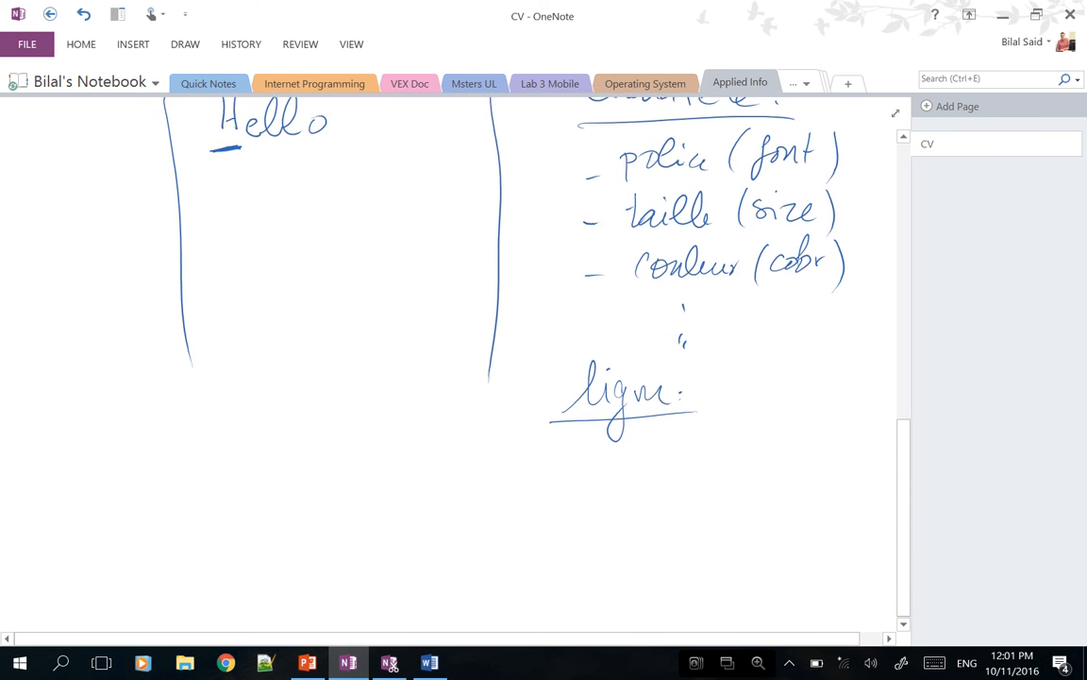
- Draw a wavy text line after "Hello" and a second one below it inside the page sketch
scroll(453, 369, "up", 2)
left_click_drag(347, 206, 453, 199)
left_click_drag(189, 265, 415, 255)
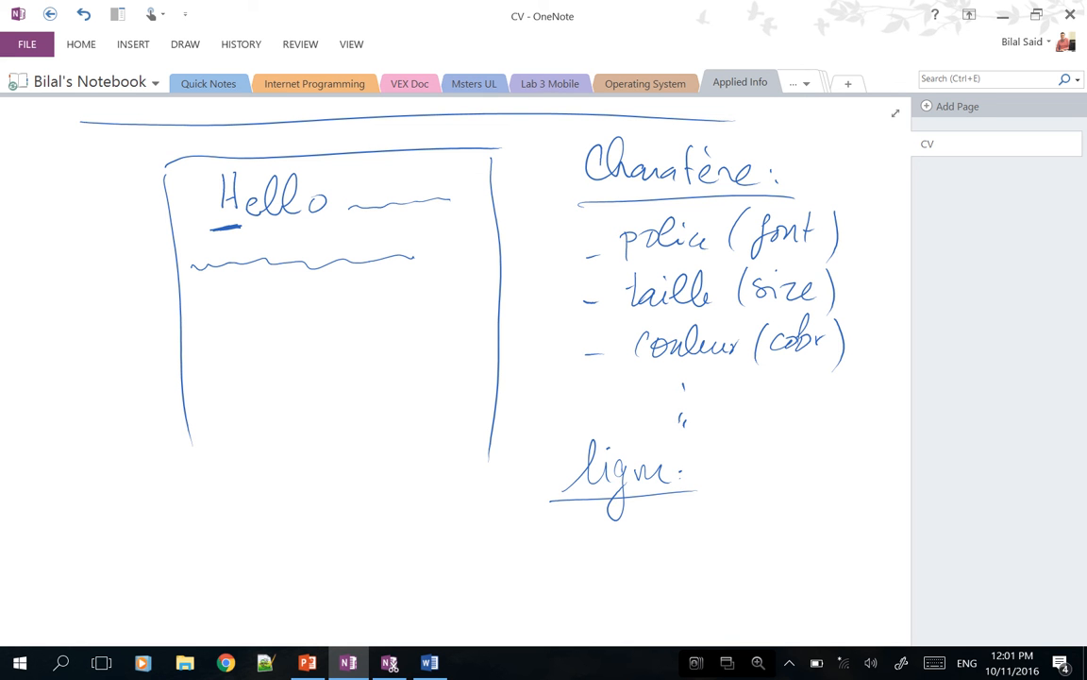
mouse_move(466, 3)
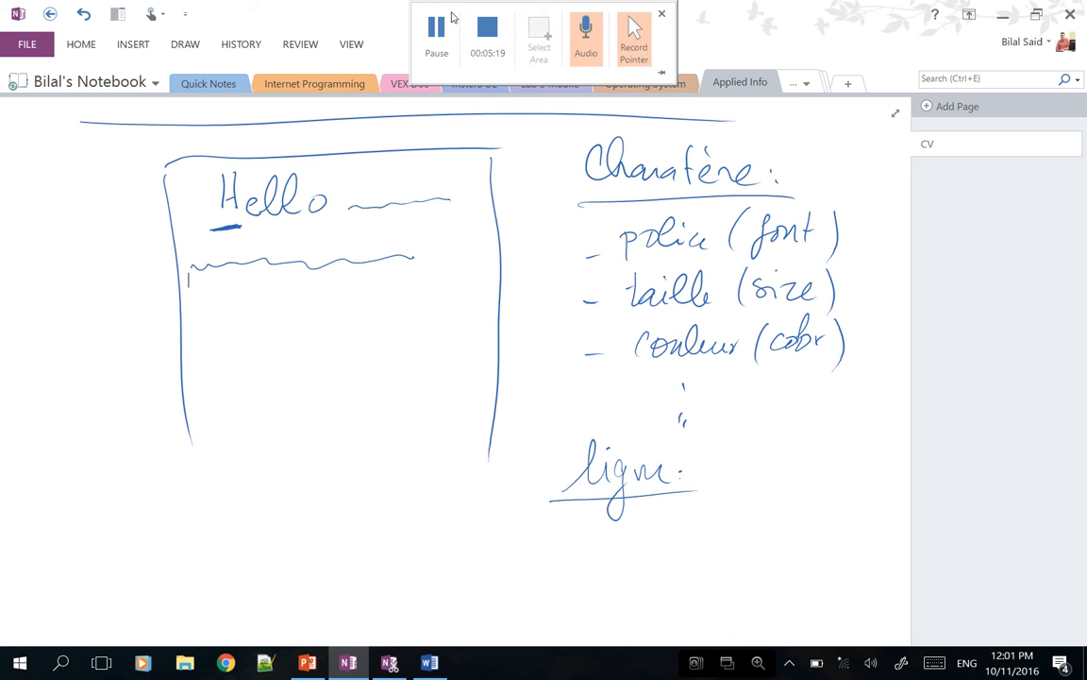
left_click(441, 24)
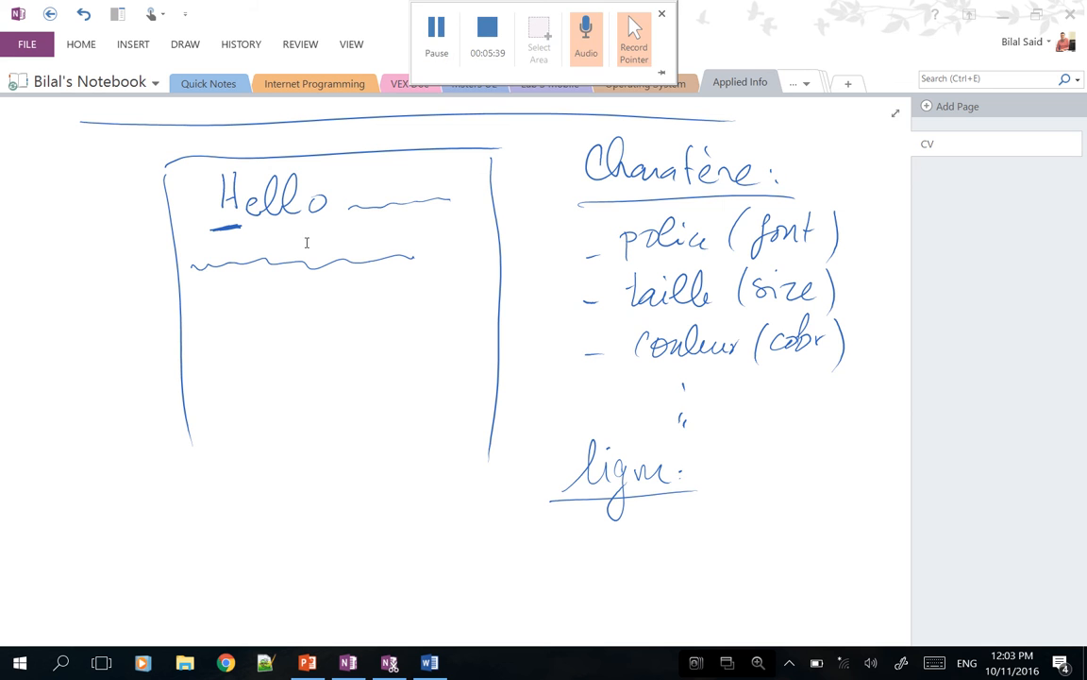
- Switch to 01 CV.docx in Word, insert an empty paragraph after the Objectif sentence, and undo it
left_click(430, 663)
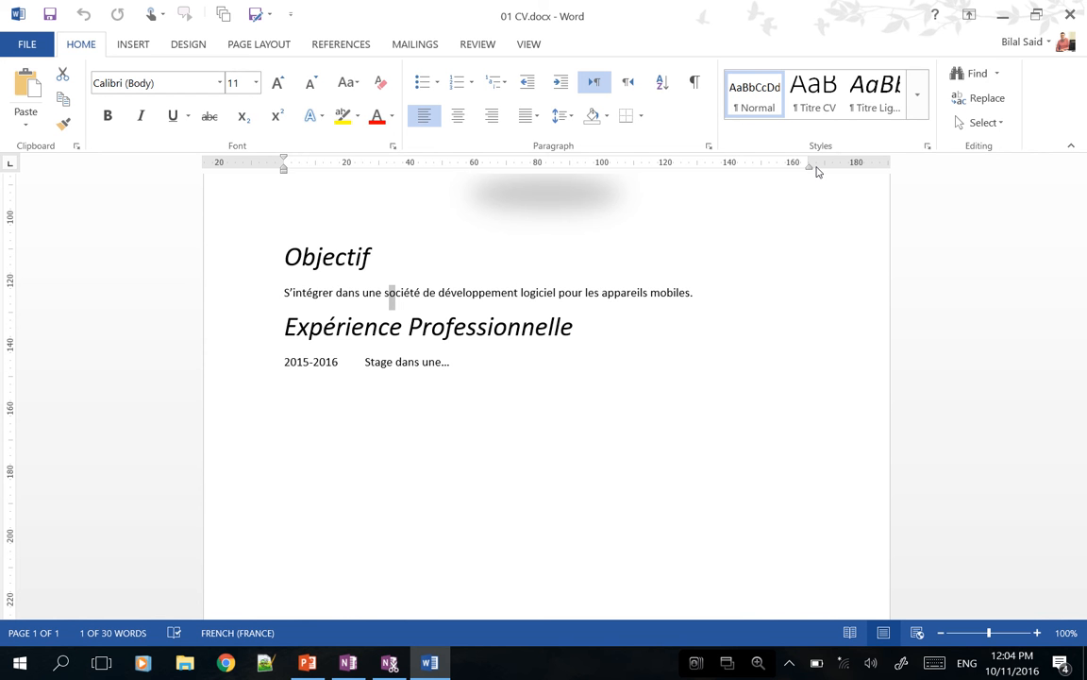
key("Up")
key("Down")
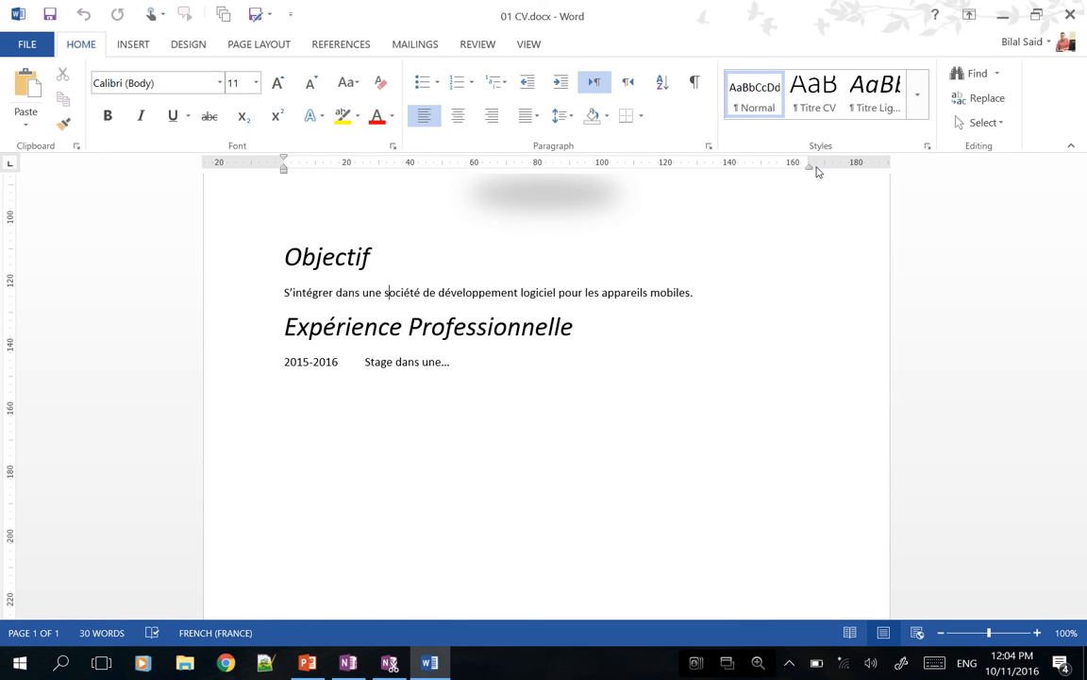
key("End")
key("Return")
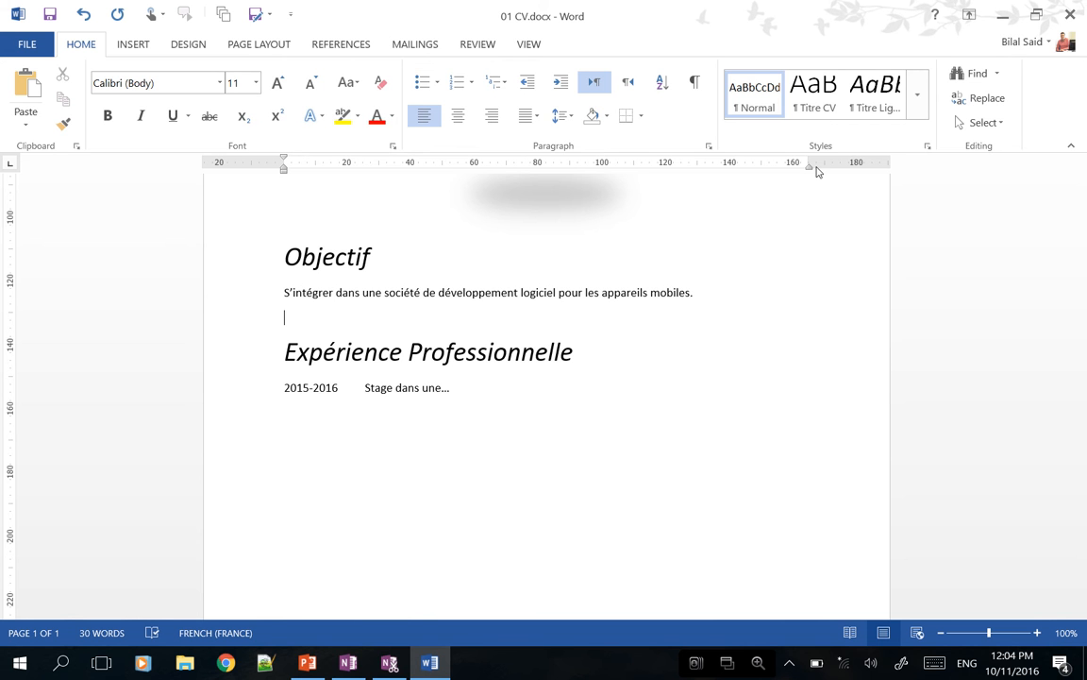
key("ctrl+z")
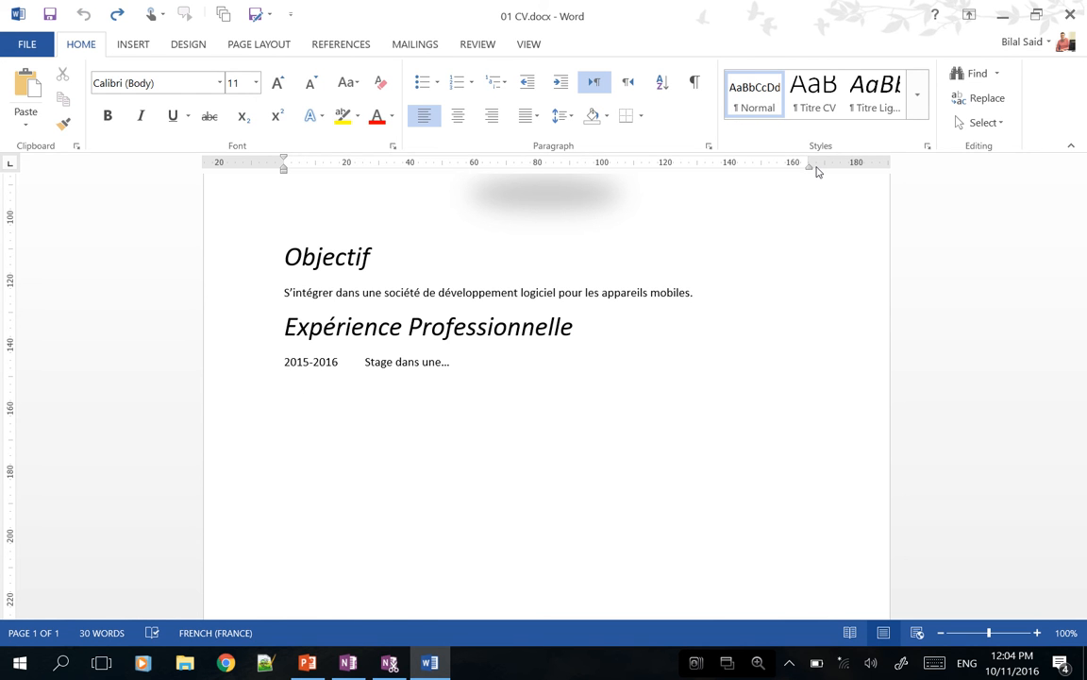
- Insert a manual line break after the Objectif sentence, show the formatting marks, and enter "Ainsi faire de la...." on the new line
key("shift+Return")
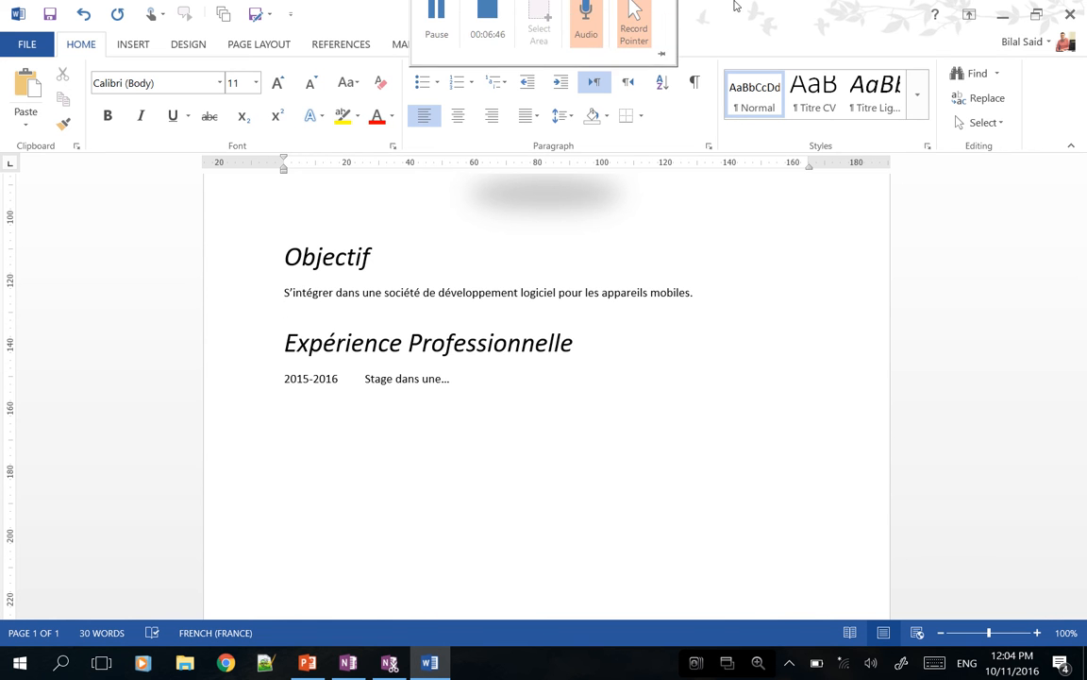
left_click(694, 85)
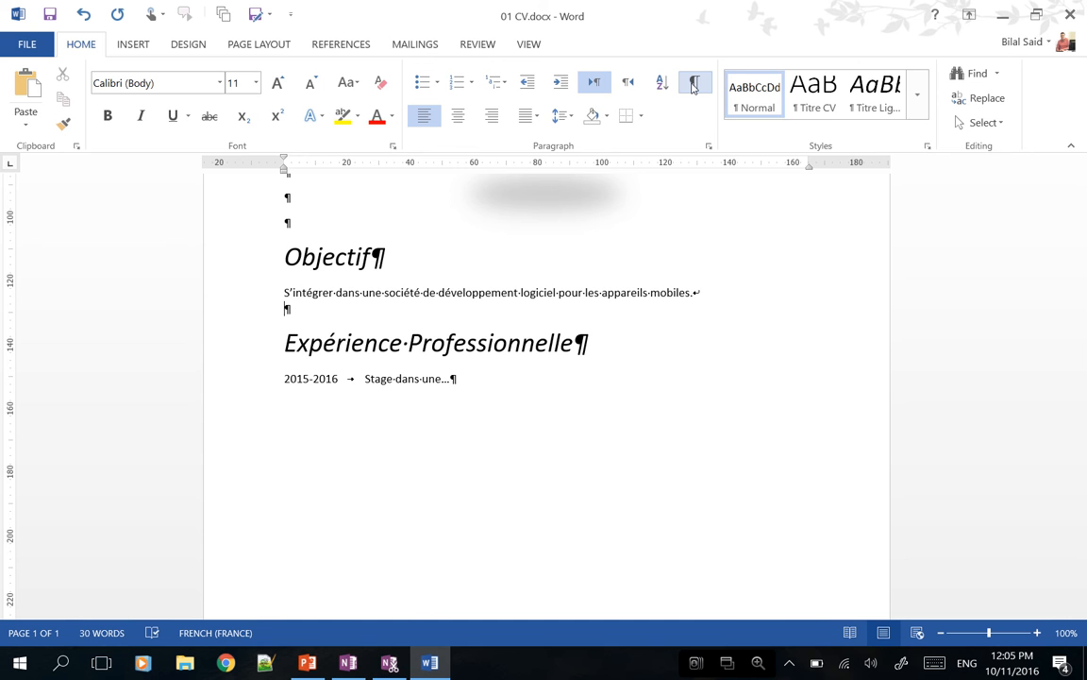
type("Ainsi faire de la....")
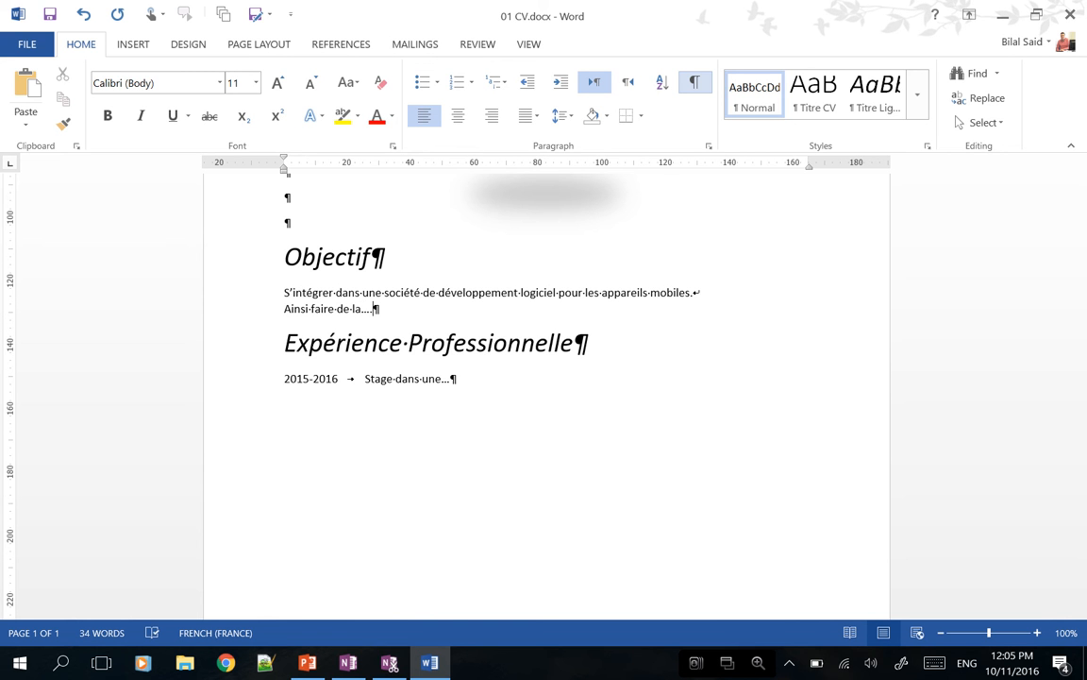
- Add a new paragraph of random filler text below "Ainsi faire de la...." and select that whole line
key("Return")
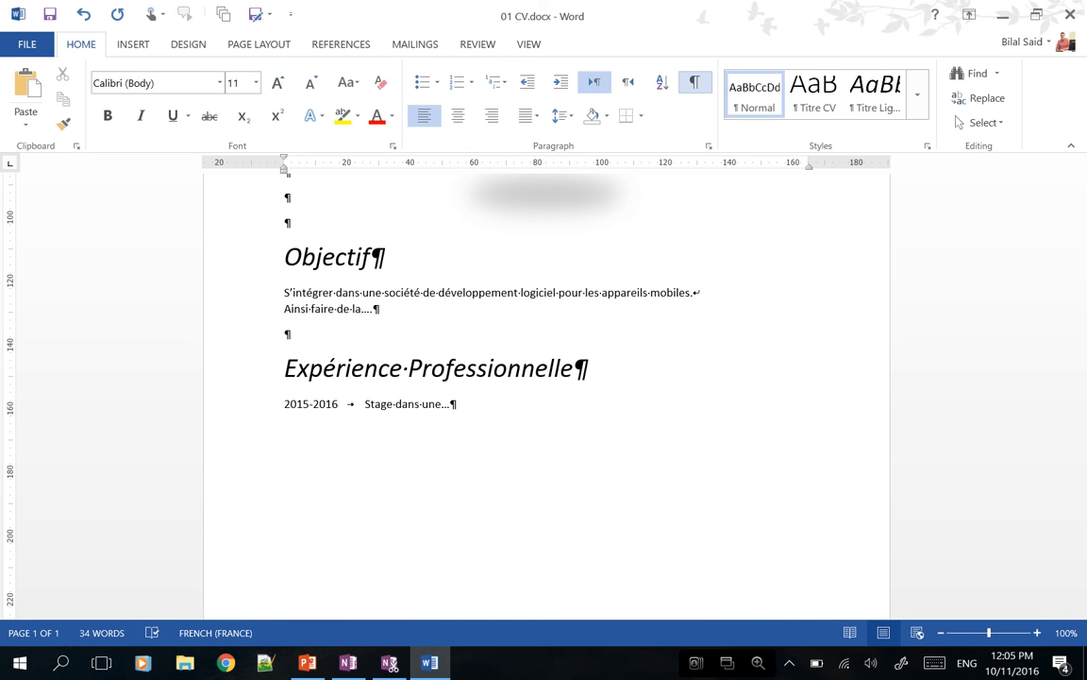
type("Ksjdf\";kljad\";lfj\";klajs\";fljal\";fj")
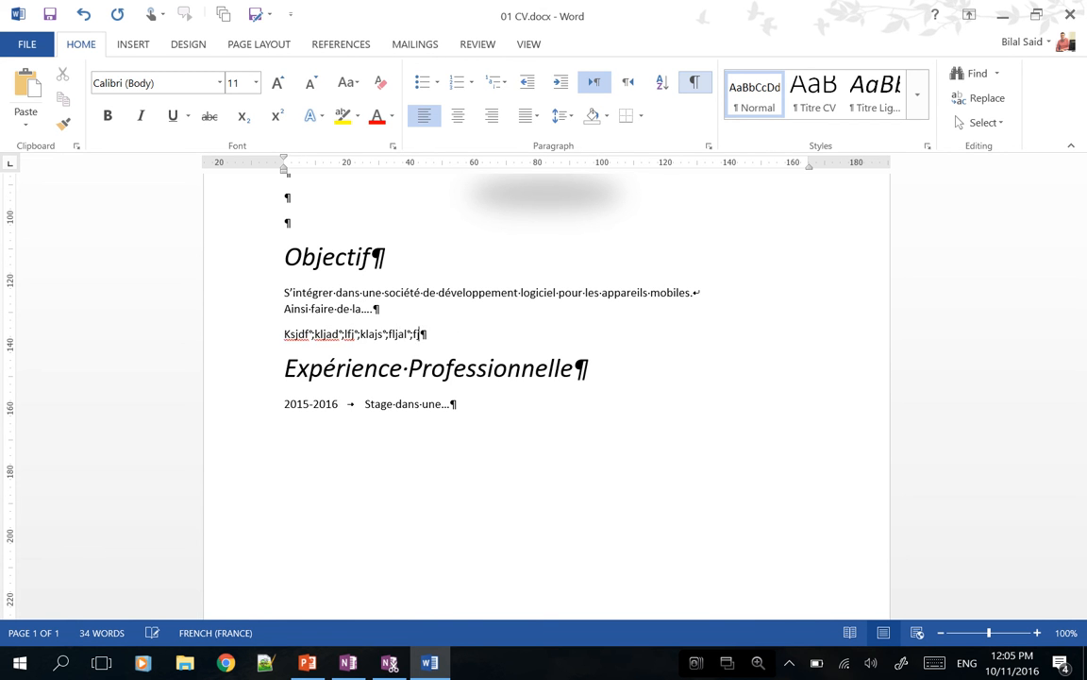
type(" lja\";lfj\";aljf ljaf\";lja\";ldfj\";")
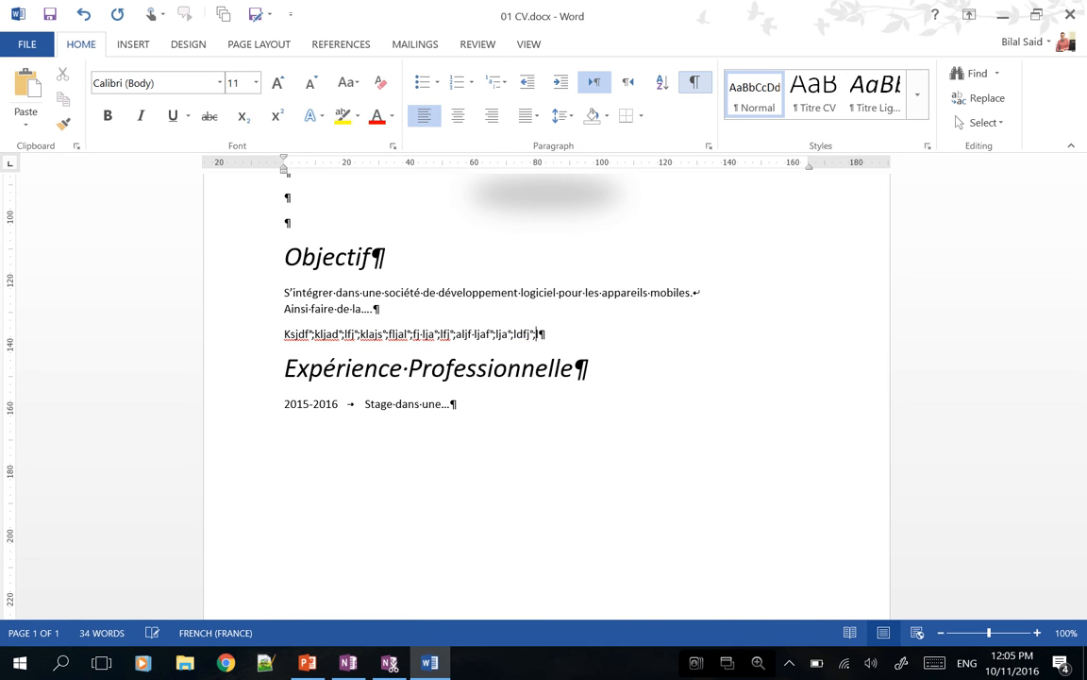
type("l\";ljk\";lj\";l")
key("shift+Home")
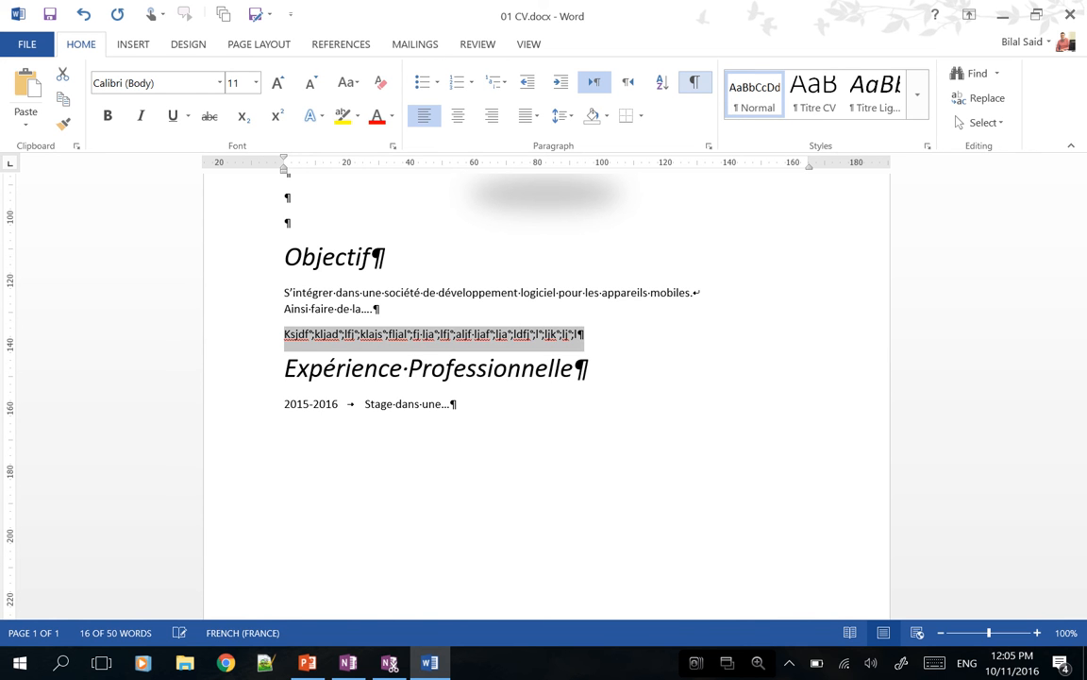
- Copy the random filler text, paste it twice after the original, and merge the copies into one multi-line paragraph
key("ctrl+c")
key("End")
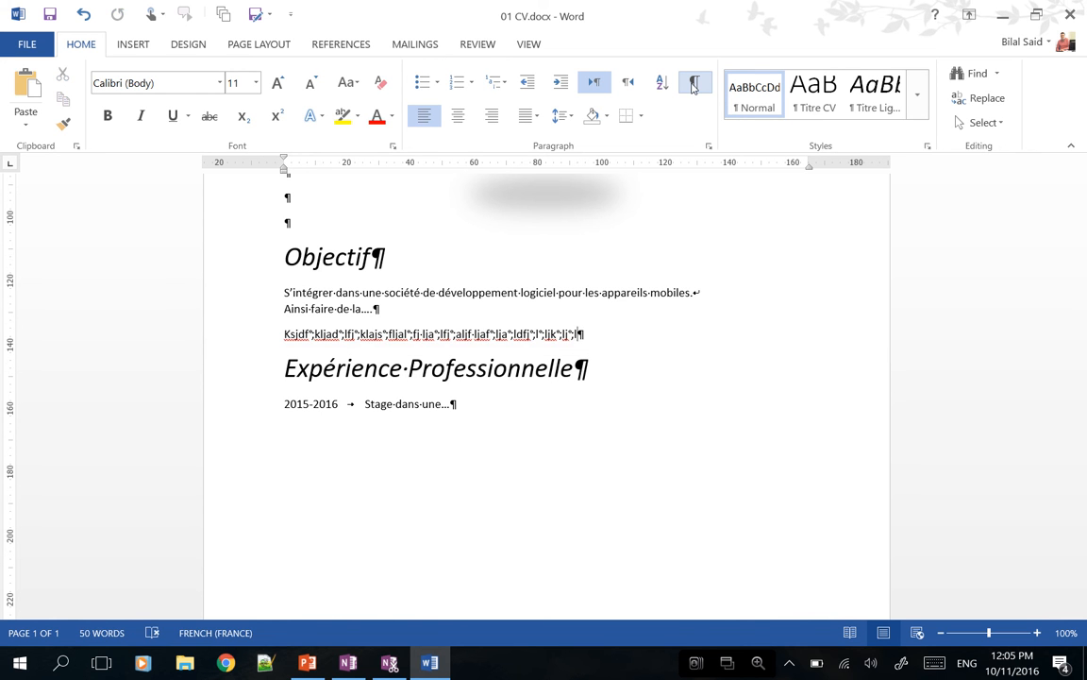
key("ctrl+v")
key("ctrl+v")
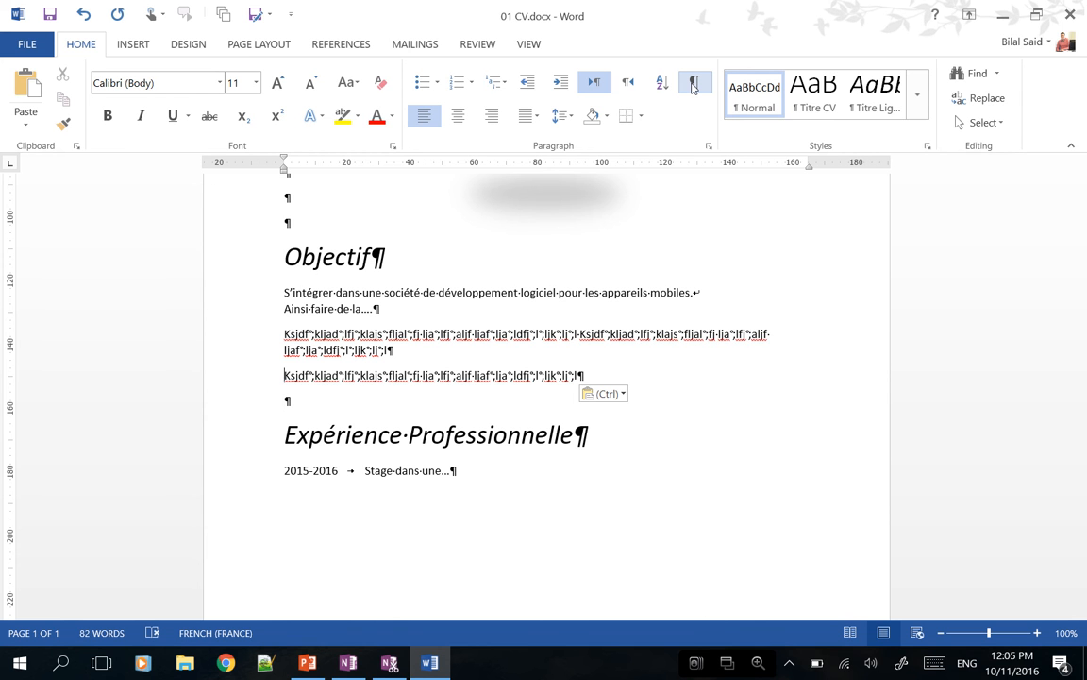
key("BackSpace")
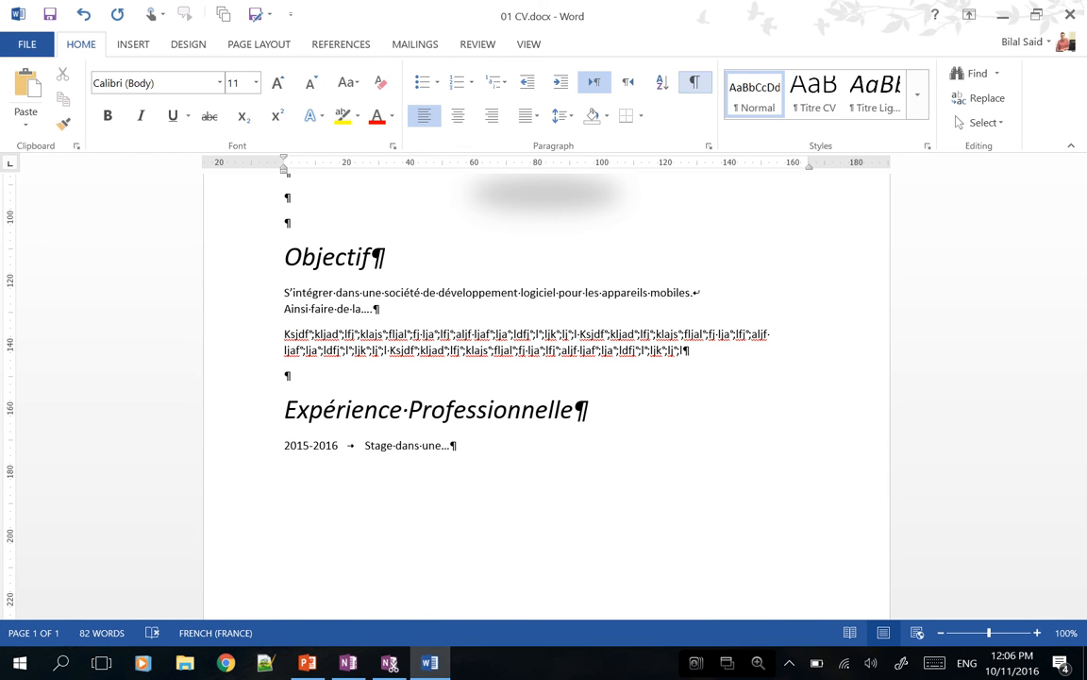
- Center the two-line paragraph under the Objectif heading
left_click(493, 293)
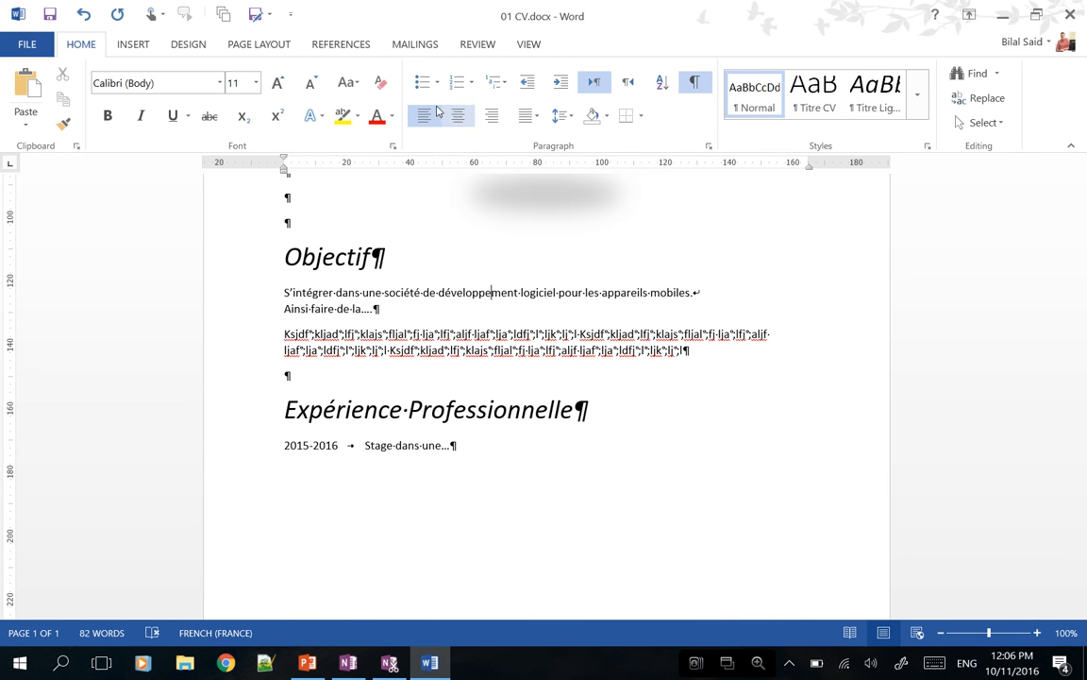
left_click(471, 120)
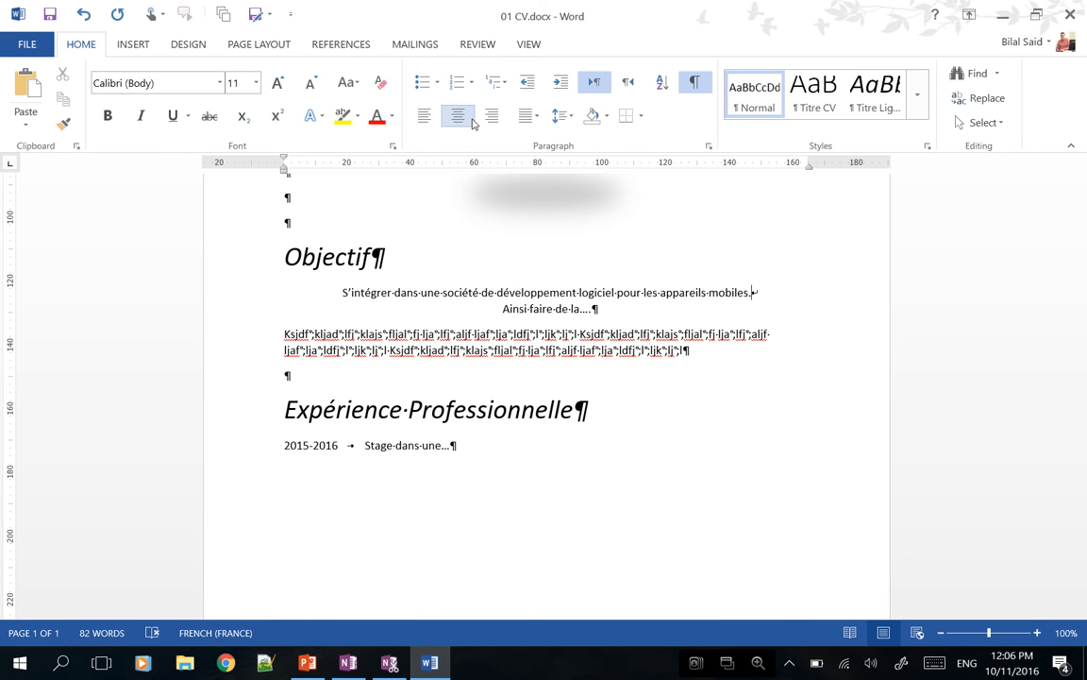
- Replace the manual line break with a paragraph break and left-align the separate "Ainsi faire de la...." paragraph
key("BackSpace")
key("Return")
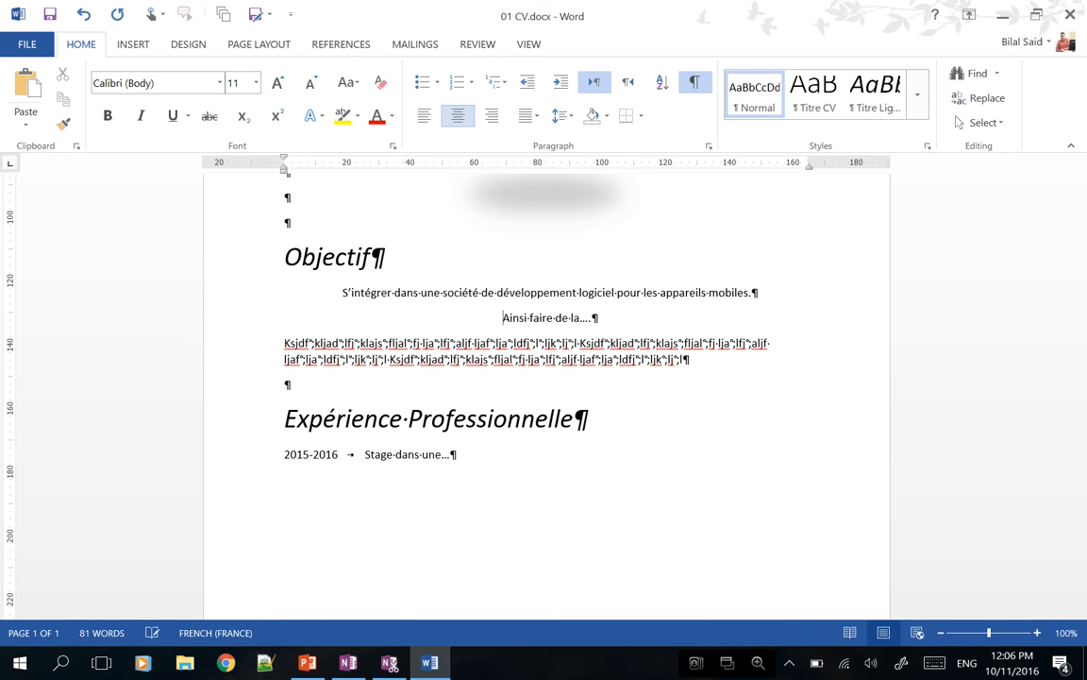
key("ctrl+l")
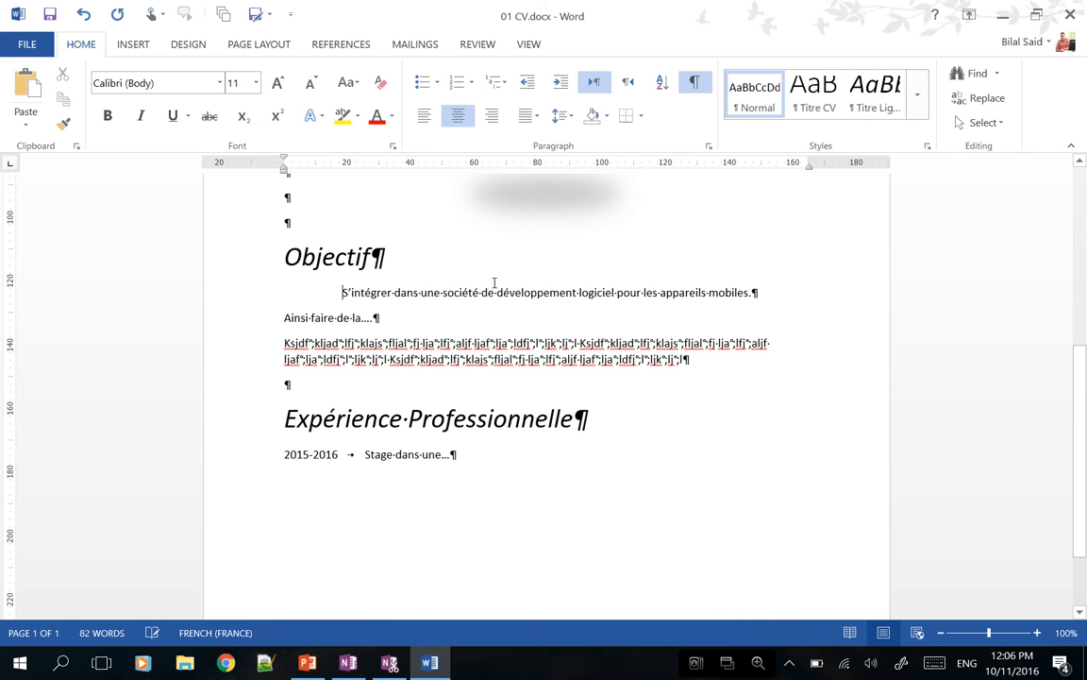
- Right-align the "S'intégrer dans une société" paragraph, and center it again
key("Up")
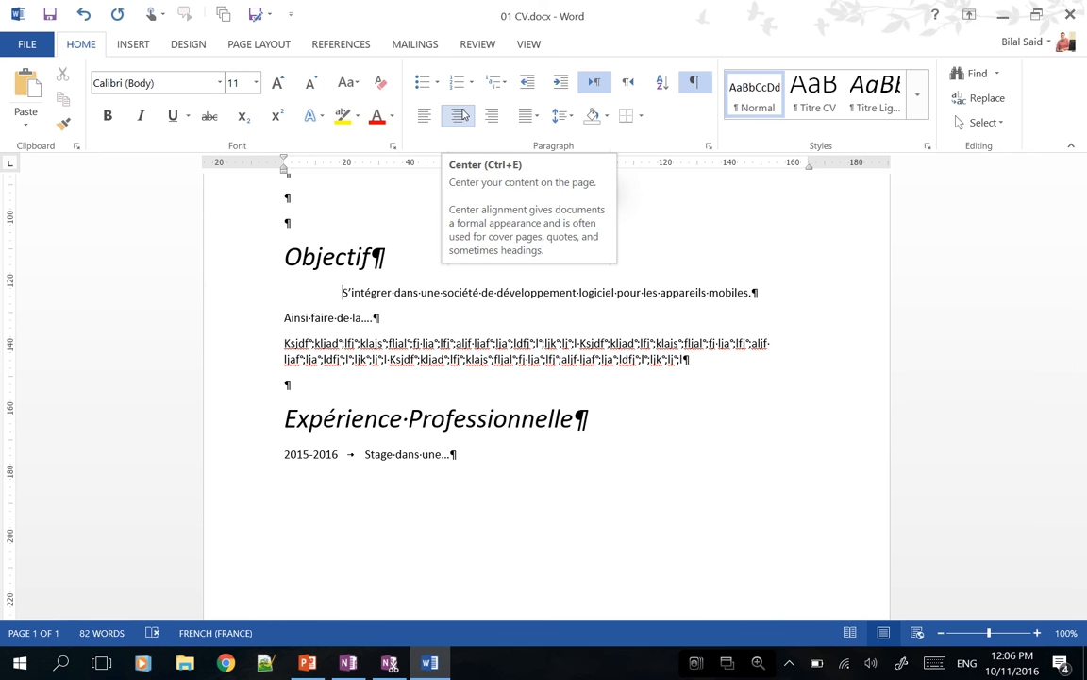
left_click(493, 117)
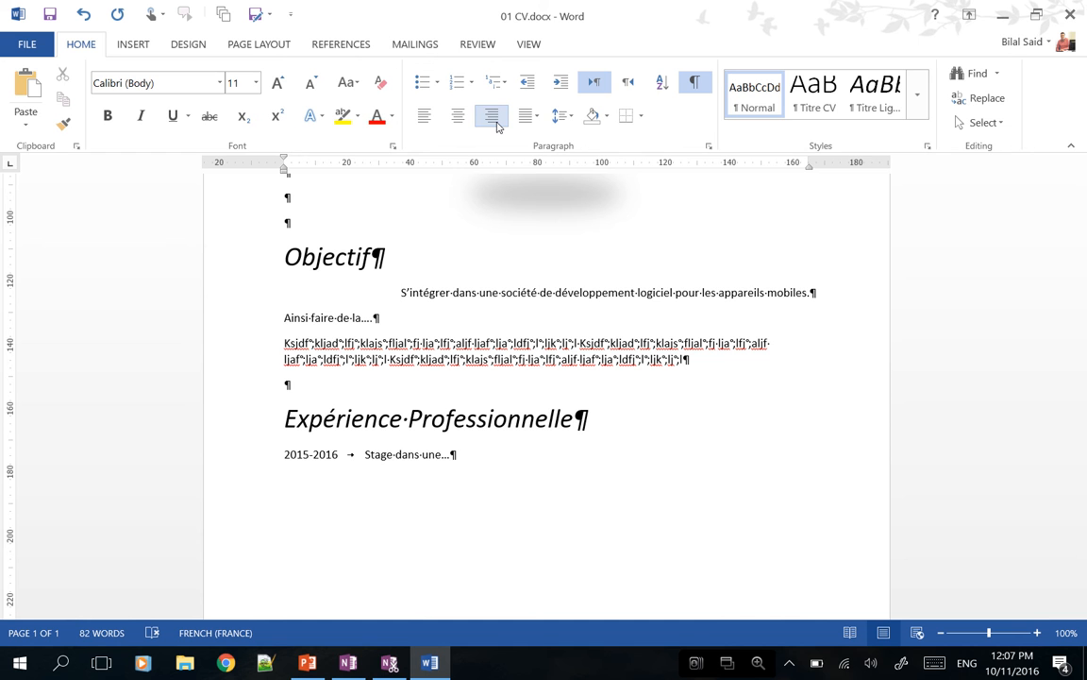
key("ctrl+e")
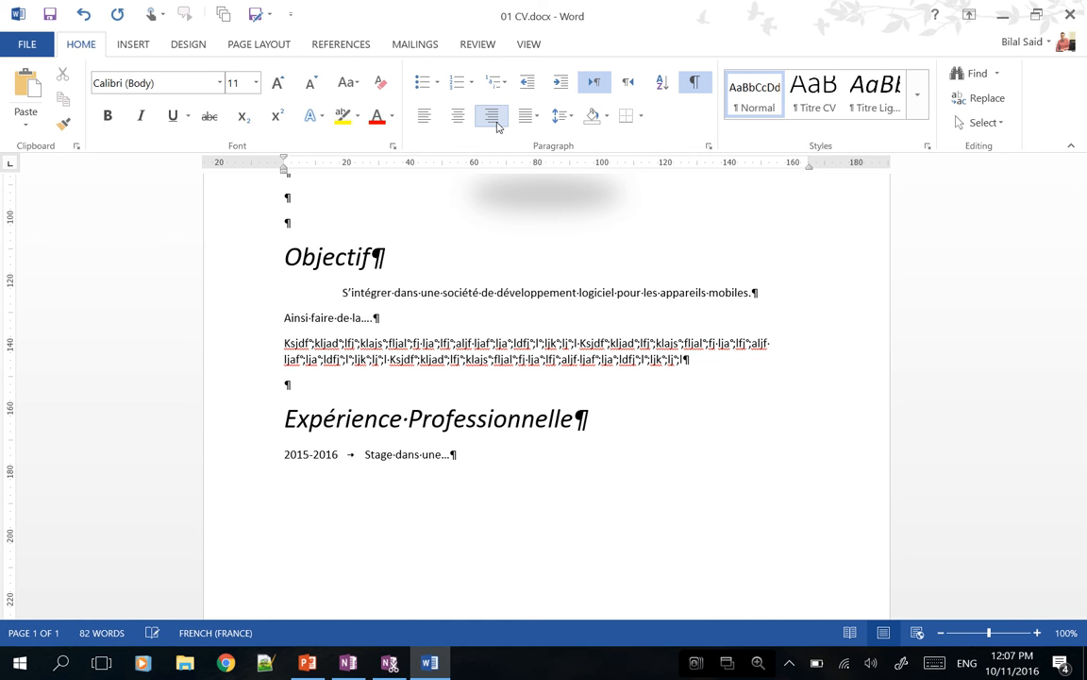
- Center "Ainsi faire de la...." and rejoin it to the Objectif sentence with a manual line break
key("Down")
key("ctrl+e")
key("BackSpace")
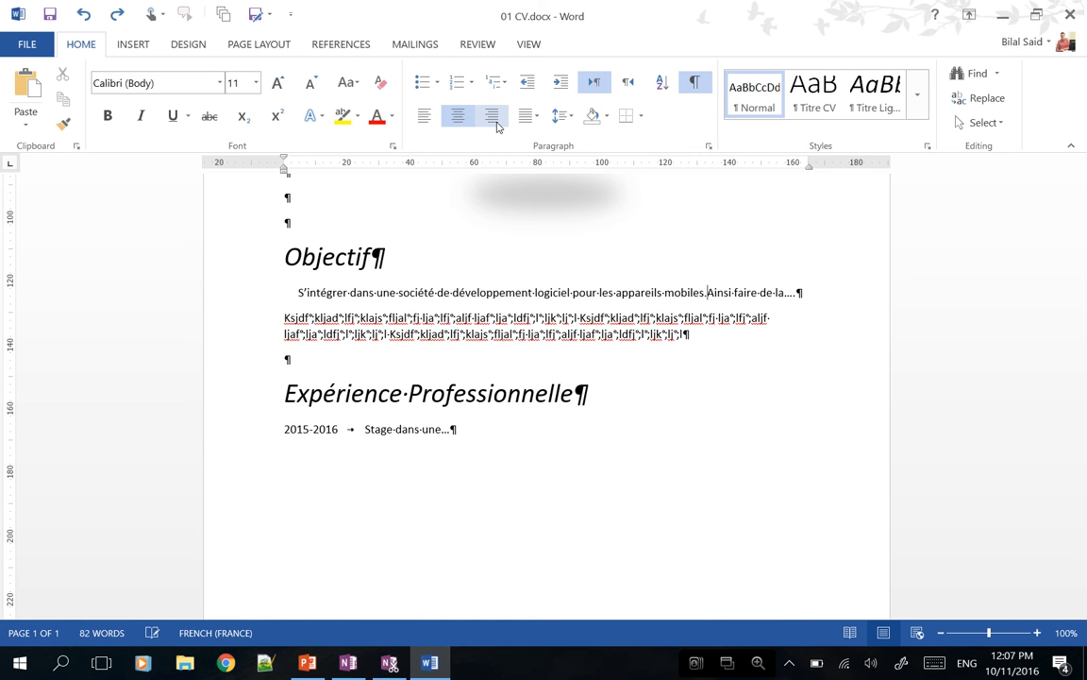
key("shift+Return")
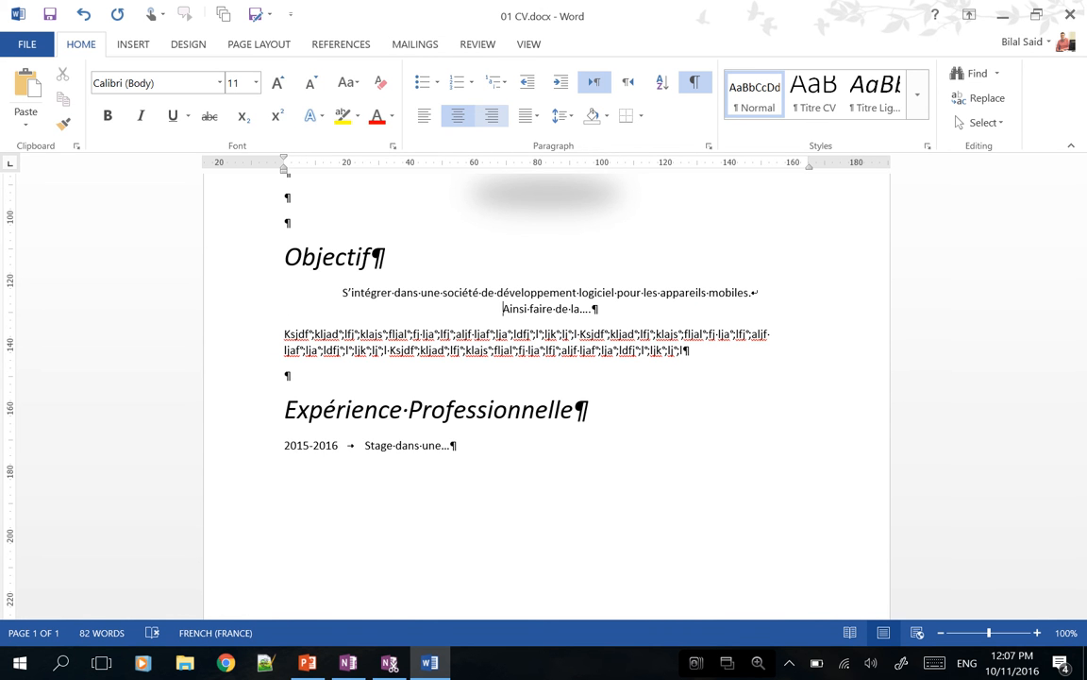
- Switch to the OneNote notes, make the "Charactère" heading plural, and handwrite an underlined "mots:" with its "suite de" definition
left_click(348, 663)
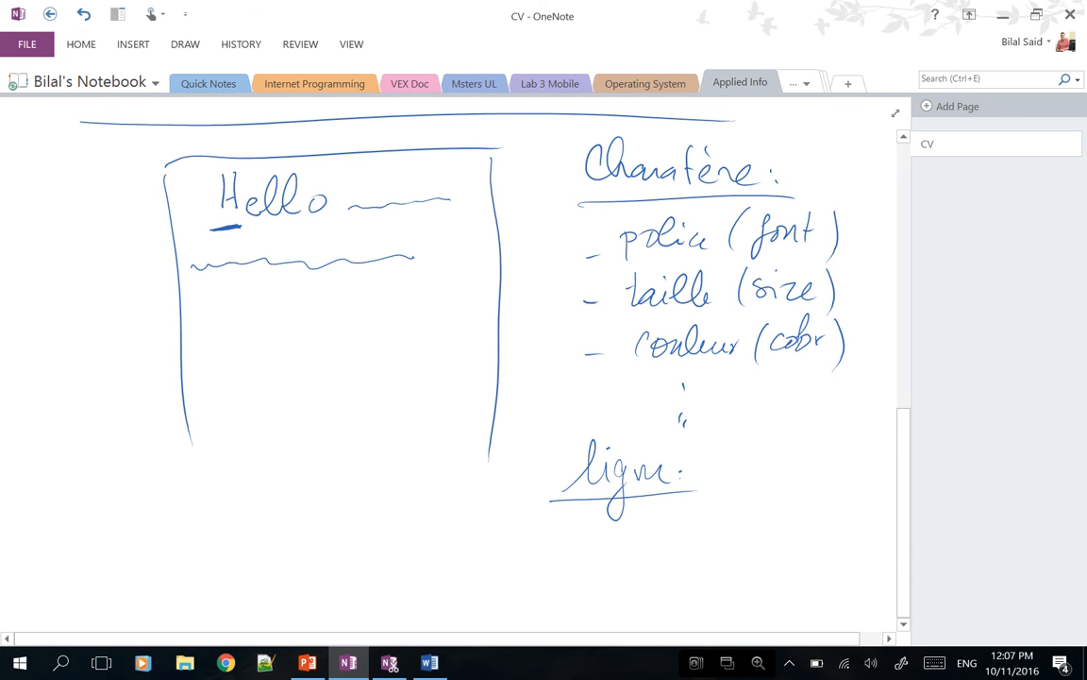
left_click_drag(761, 177, 750, 187)
mouse_move(586, 425)
left_mouse_down()
mouse_move(629, 411)
mouse_move(672, 422)
left_mouse_up()
left_click_drag(557, 438, 872, 412)
left_click_drag(867, 403, 860, 430)
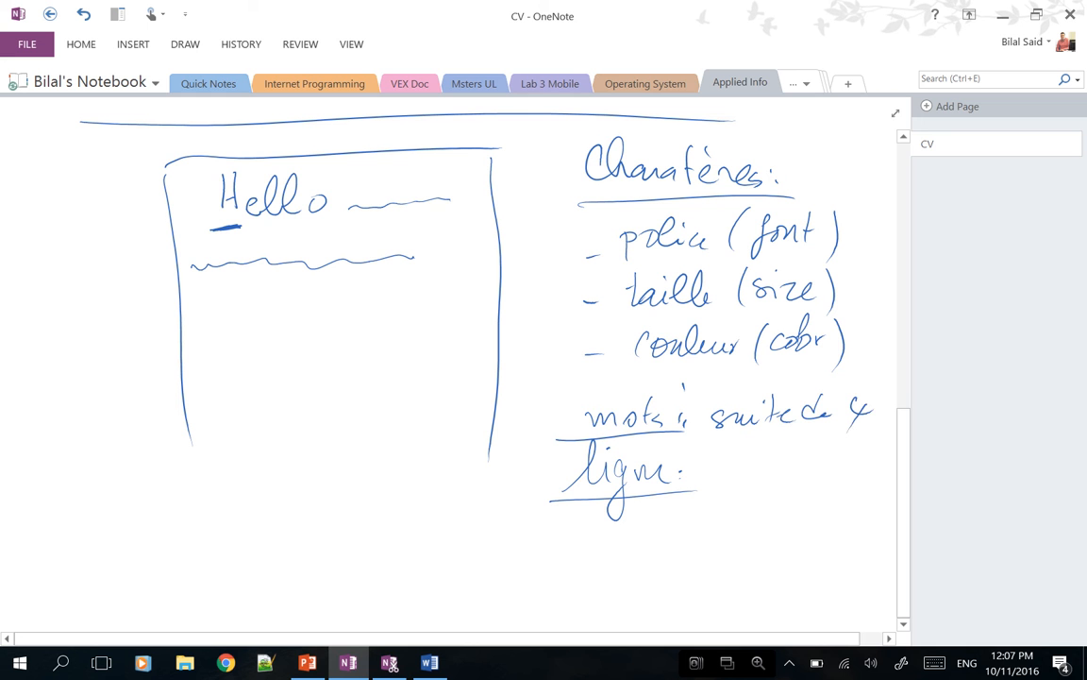
- Switch to Word and select "appareils", a filler word and "Professionnelle" as examples of single words
key("alt+Tab")
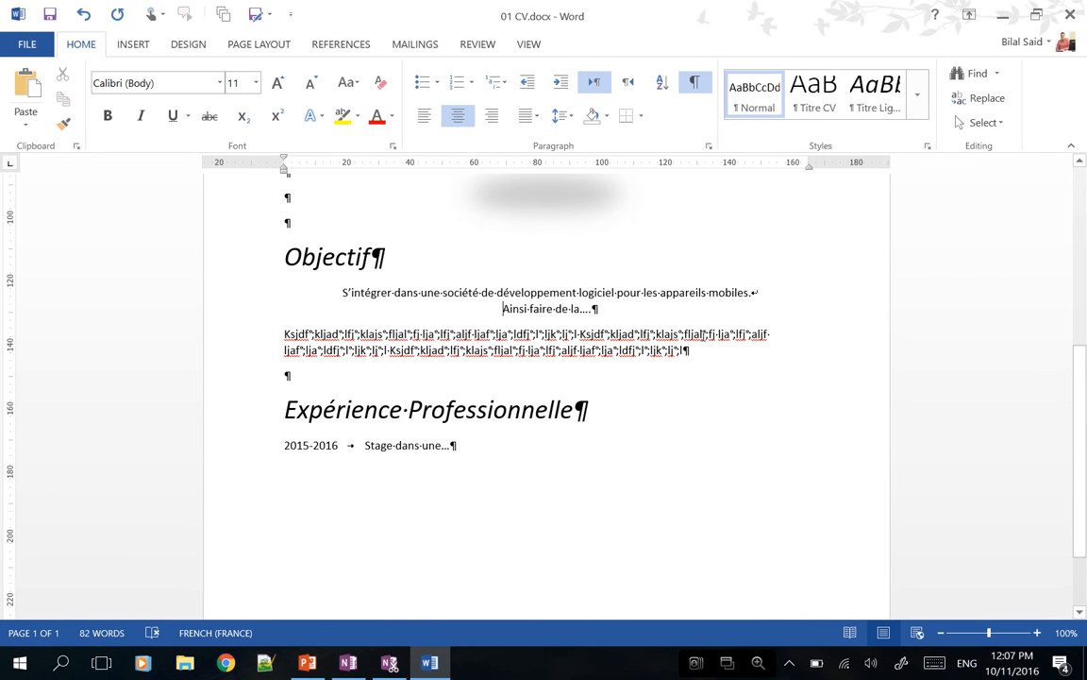
double_click(681, 292)
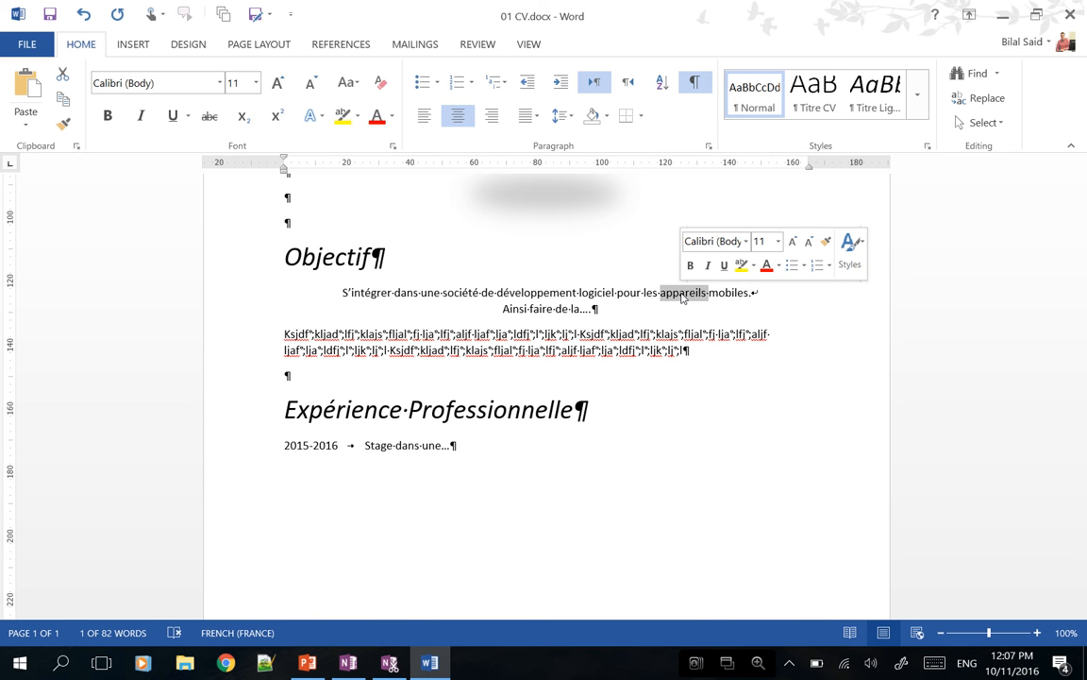
double_click(518, 332)
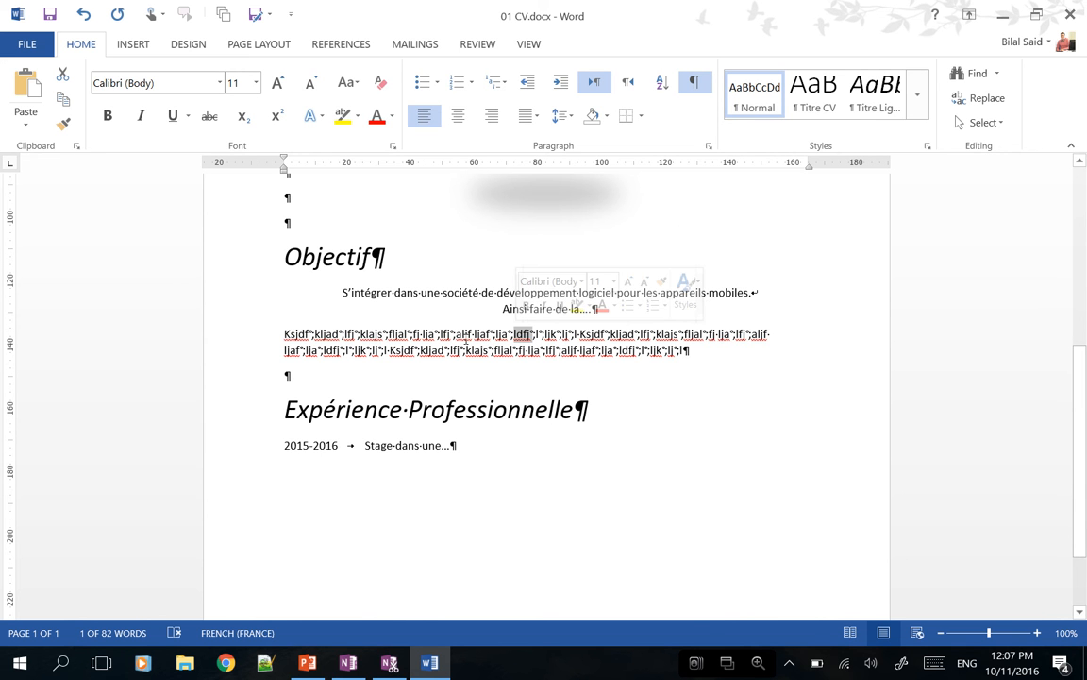
double_click(538, 424)
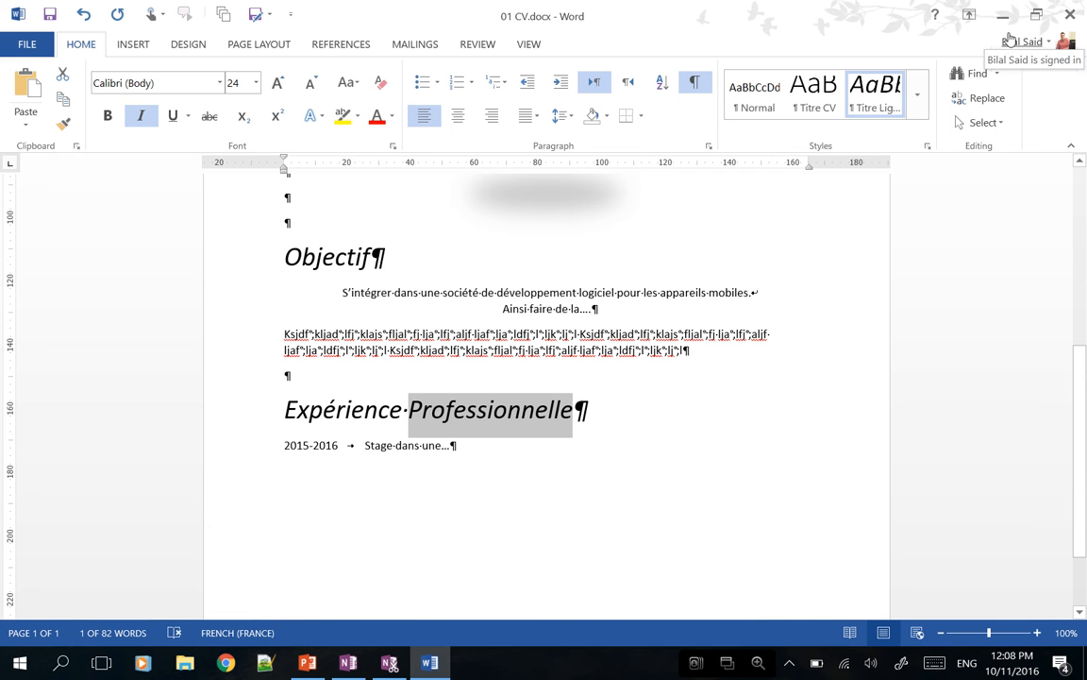
left_click(445, 292)
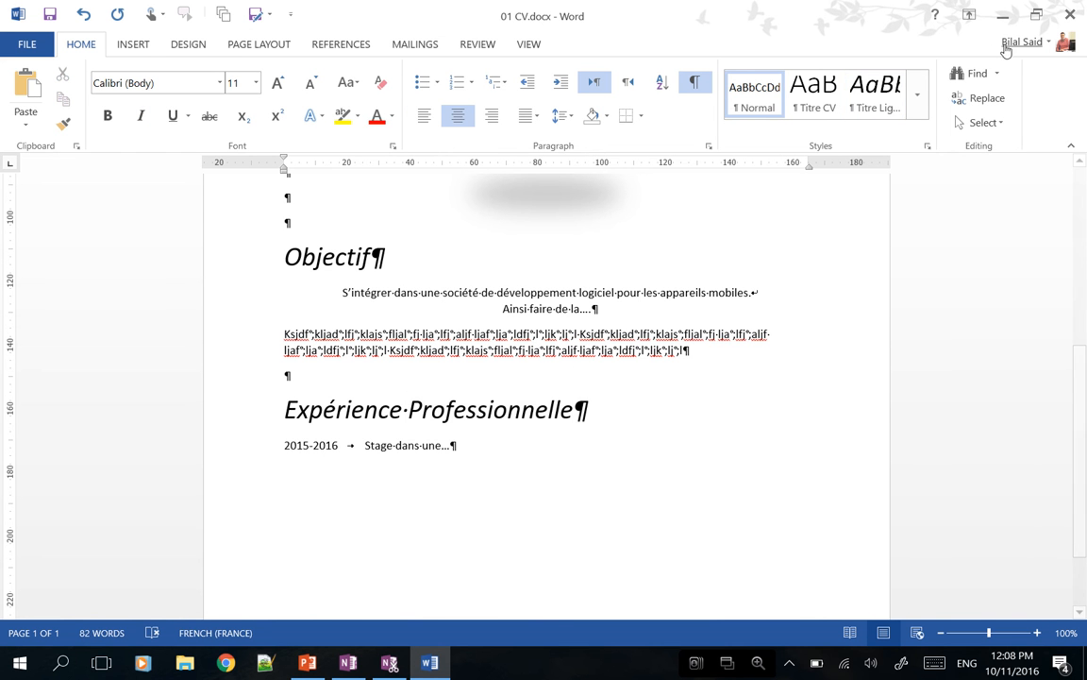
- Return to the OneNote notes and handwrite "suite de mots non séparés" as the definition of "ligne:"
left_click(1002, 15)
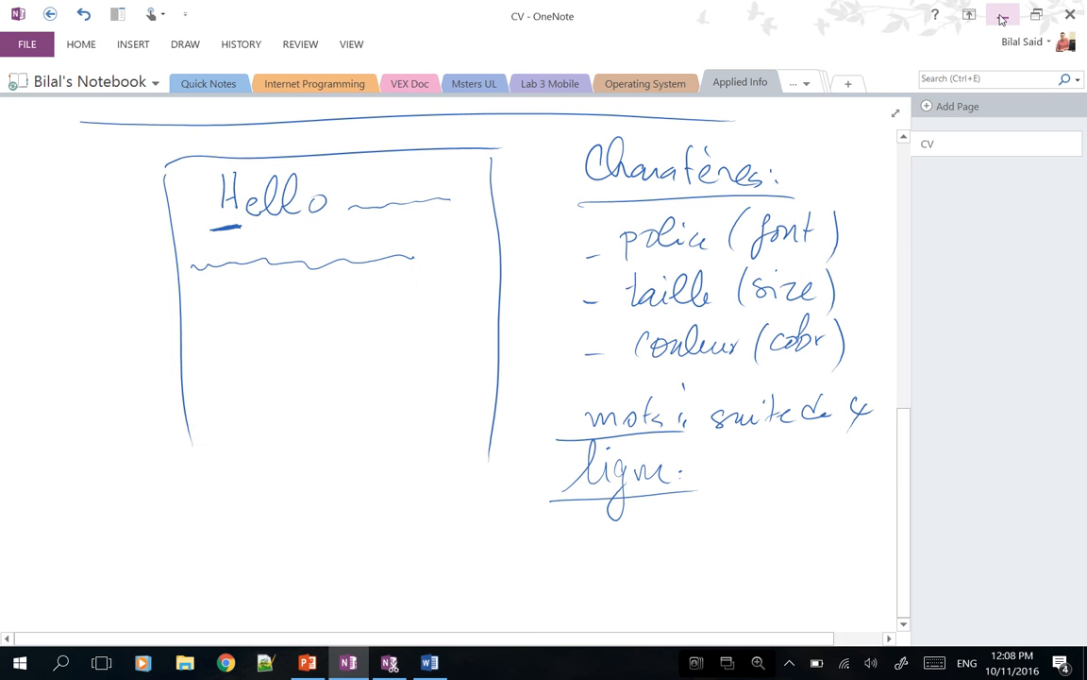
mouse_move(734, 464)
left_mouse_down()
mouse_move(748, 487)
mouse_move(876, 472)
left_mouse_up()
mouse_move(578, 547)
left_mouse_down()
mouse_move(590, 530)
mouse_move(645, 538)
left_mouse_up()
mouse_move(658, 510)
left_mouse_down()
mouse_move(664, 540)
mouse_move(710, 534)
mouse_move(719, 521)
left_mouse_up()
mouse_move(732, 534)
left_mouse_down()
mouse_move(742, 522)
mouse_move(751, 534)
mouse_move(800, 524)
mouse_move(813, 538)
mouse_move(878, 510)
mouse_move(878, 487)
left_mouse_up()
left_click_drag(676, 526, 664, 538)
- Continue the "ligne" definition with "par une entrée" and a boxed Enter arrow symbol
scroll(453, 377, "down", 2)
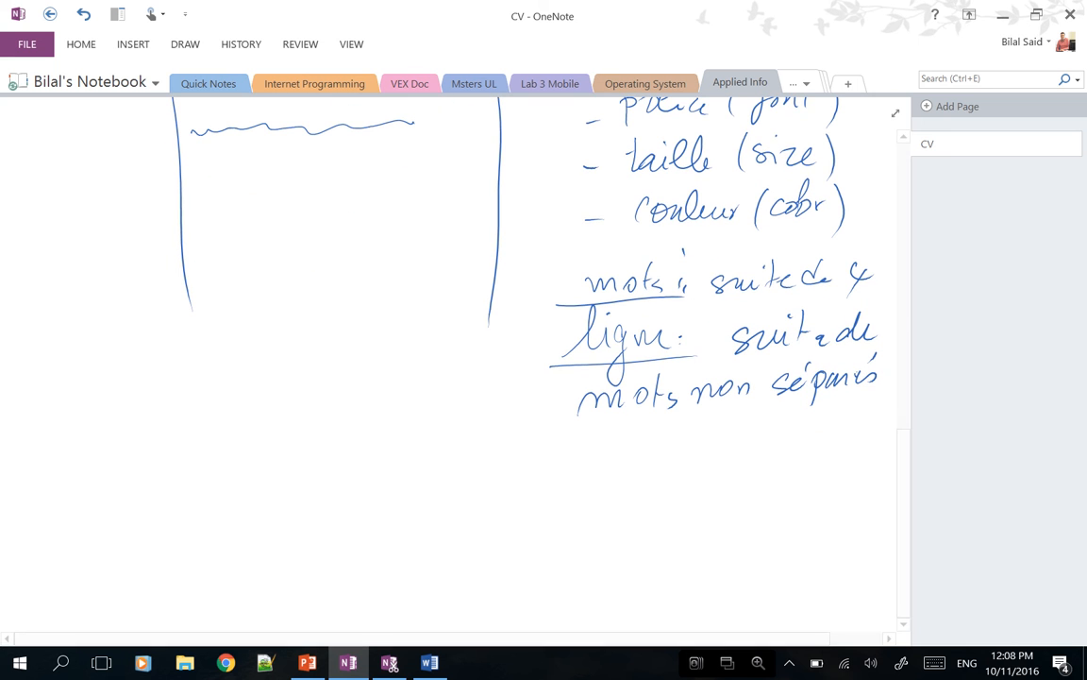
mouse_move(576, 465)
left_mouse_down()
mouse_move(594, 447)
mouse_move(764, 446)
left_mouse_up()
left_click(704, 449)
mouse_move(755, 435)
left_mouse_down()
mouse_move(817, 436)
mouse_move(818, 415)
mouse_move(861, 436)
mouse_move(862, 409)
mouse_move(856, 433)
mouse_move(824, 452)
mouse_move(878, 449)
mouse_move(812, 400)
mouse_move(821, 445)
left_mouse_up()
- Handwrite the remark "(mais peut être séparés par shift + Entrée)" below the "ligne" definition
mouse_move(541, 483)
left_mouse_down()
mouse_move(528, 505)
mouse_move(546, 533)
mouse_move(580, 506)
mouse_move(706, 503)
mouse_move(734, 483)
mouse_move(791, 505)
mouse_move(855, 493)
mouse_move(856, 479)
mouse_move(869, 493)
left_mouse_up()
left_click(833, 489)
mouse_move(552, 544)
left_mouse_down()
mouse_move(572, 572)
mouse_move(621, 546)
left_mouse_up()
mouse_move(688, 531)
left_mouse_down()
mouse_move(674, 548)
mouse_move(729, 530)
left_mouse_up()
mouse_move(742, 519)
left_mouse_down()
mouse_move(725, 565)
mouse_move(780, 543)
left_mouse_up()
mouse_move(801, 524)
left_mouse_down()
mouse_move(794, 540)
mouse_move(819, 540)
left_mouse_up()
left_click_drag(812, 531, 853, 529)
left_click_drag(858, 502, 860, 541)
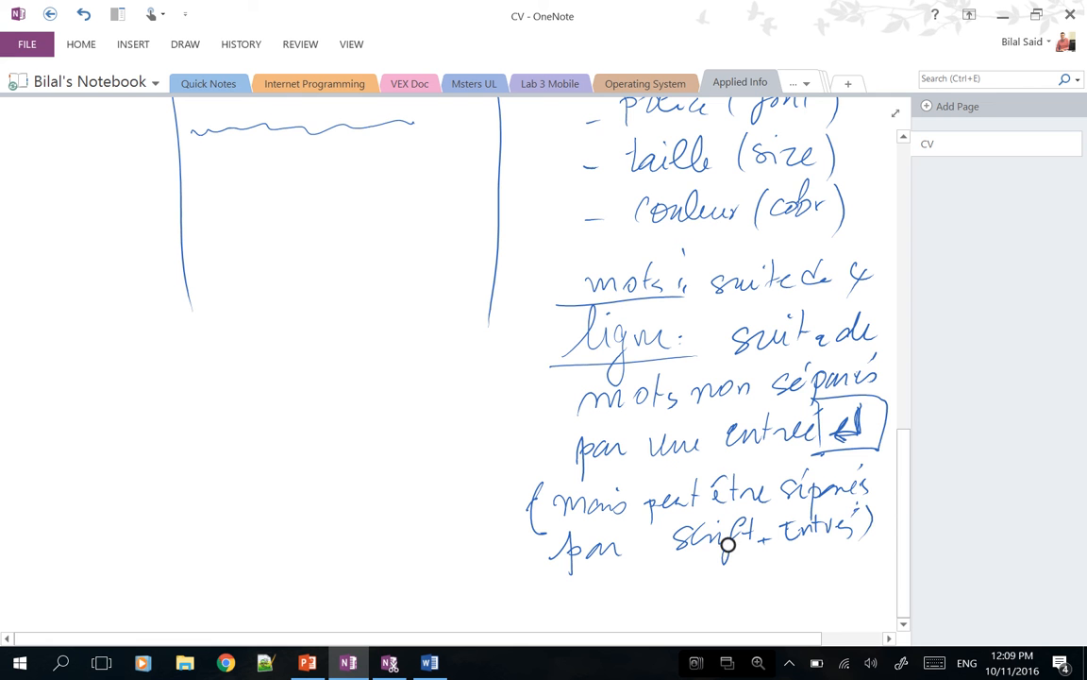
- Handwrite an underlined "paragraph:" heading below the remark and start its definition with "suite"
scroll(639, 359, "down", 2)
scroll(638, 359, "down", 2)
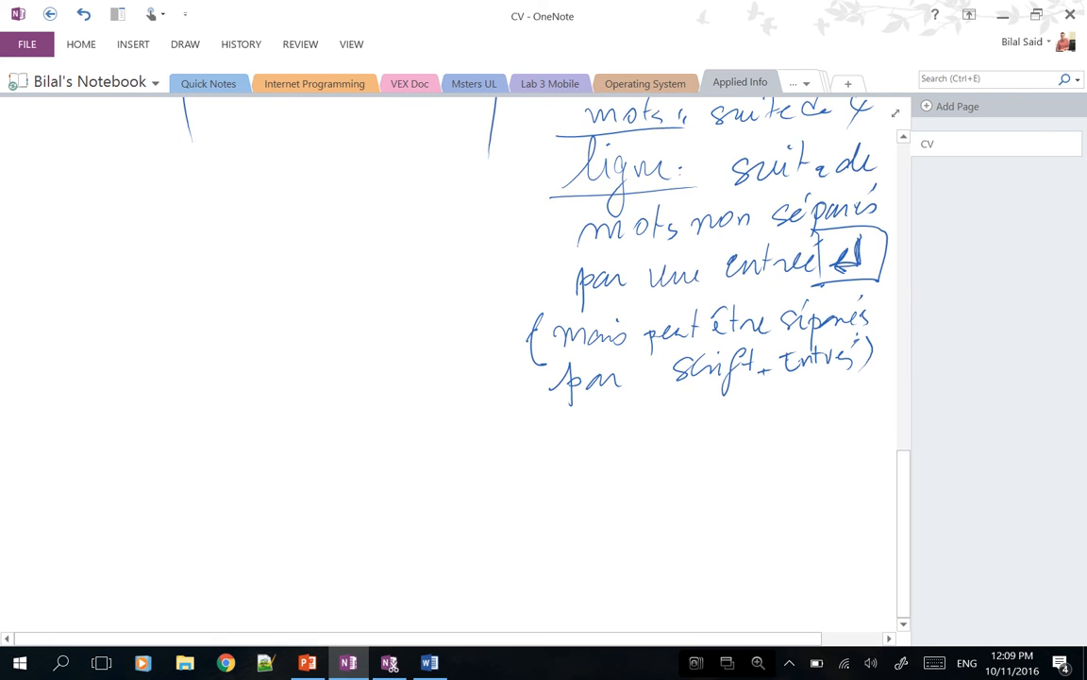
mouse_move(552, 436)
left_mouse_down()
mouse_move(558, 487)
mouse_move(580, 444)
mouse_move(605, 455)
mouse_move(573, 442)
mouse_move(605, 481)
mouse_move(638, 440)
mouse_move(673, 452)
left_mouse_up()
left_click_drag(691, 417, 705, 443)
left_click(715, 433)
left_click(716, 442)
mouse_move(531, 478)
left_mouse_down()
mouse_move(804, 451)
mouse_move(812, 430)
left_mouse_up()
left_click_drag(818, 440, 838, 444)
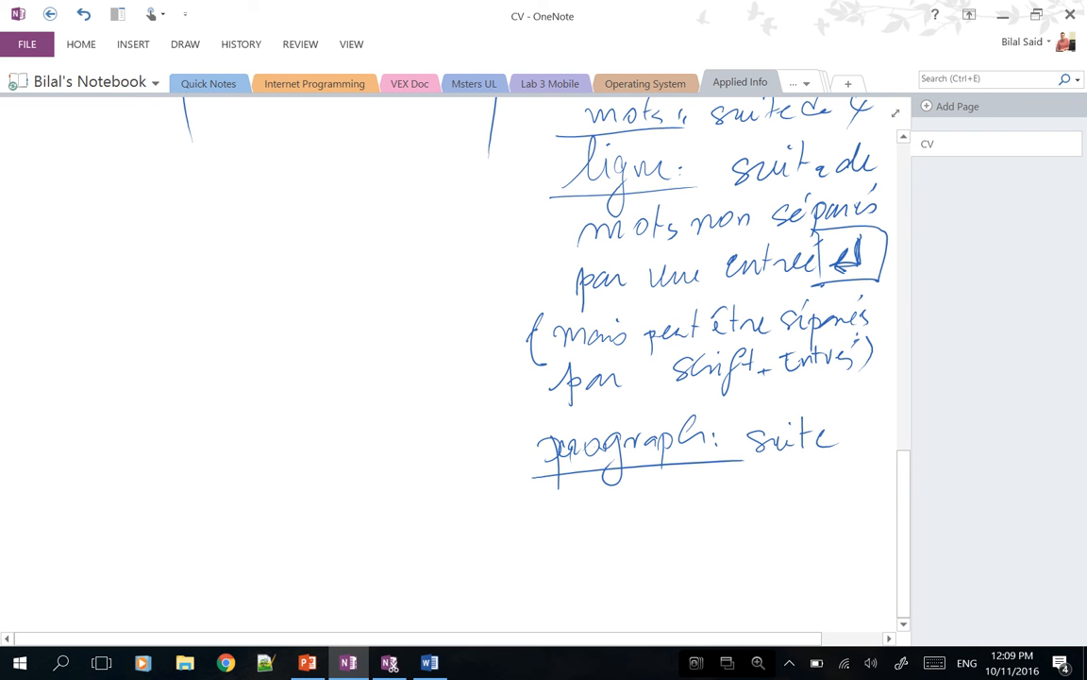
- Continue the paragraph definition with "de lignes avec une entrée"
mouse_move(566, 501)
left_mouse_down()
mouse_move(559, 517)
mouse_move(625, 517)
left_mouse_up()
mouse_move(634, 501)
left_mouse_down()
mouse_move(660, 533)
mouse_move(710, 515)
left_mouse_up()
left_click_drag(719, 499, 712, 514)
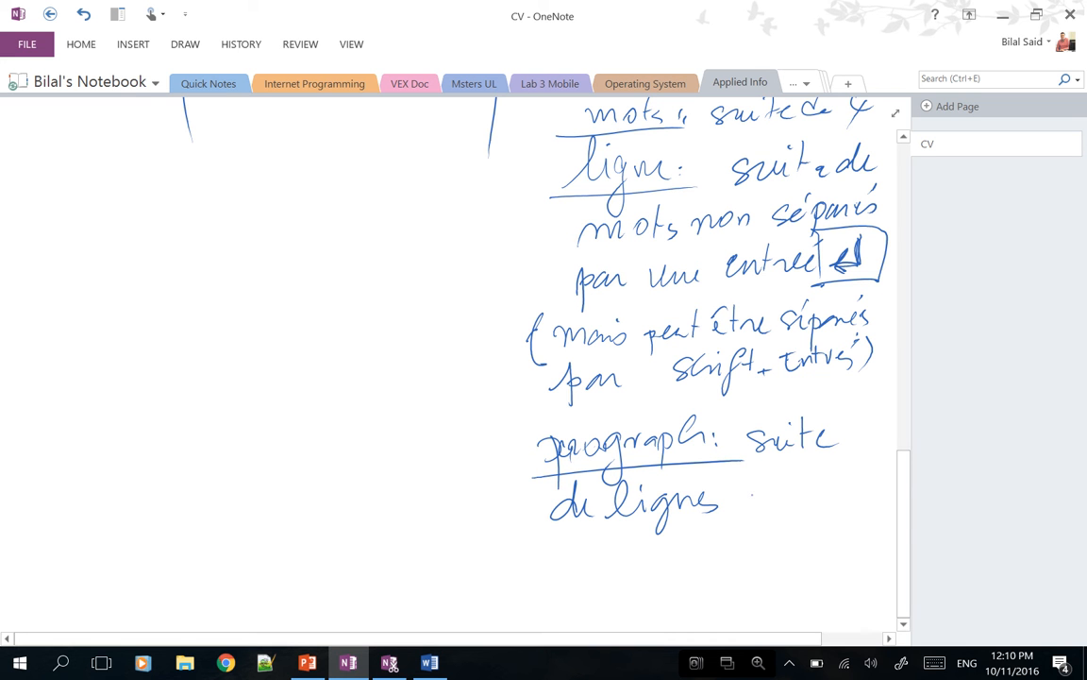
mouse_move(760, 494)
left_mouse_down()
mouse_move(763, 510)
mouse_move(813, 500)
mouse_move(835, 510)
left_mouse_up()
mouse_move(526, 545)
left_mouse_down()
mouse_move(564, 568)
mouse_move(618, 545)
mouse_move(675, 562)
mouse_move(705, 557)
left_mouse_up()
left_click_drag(695, 544, 702, 538)
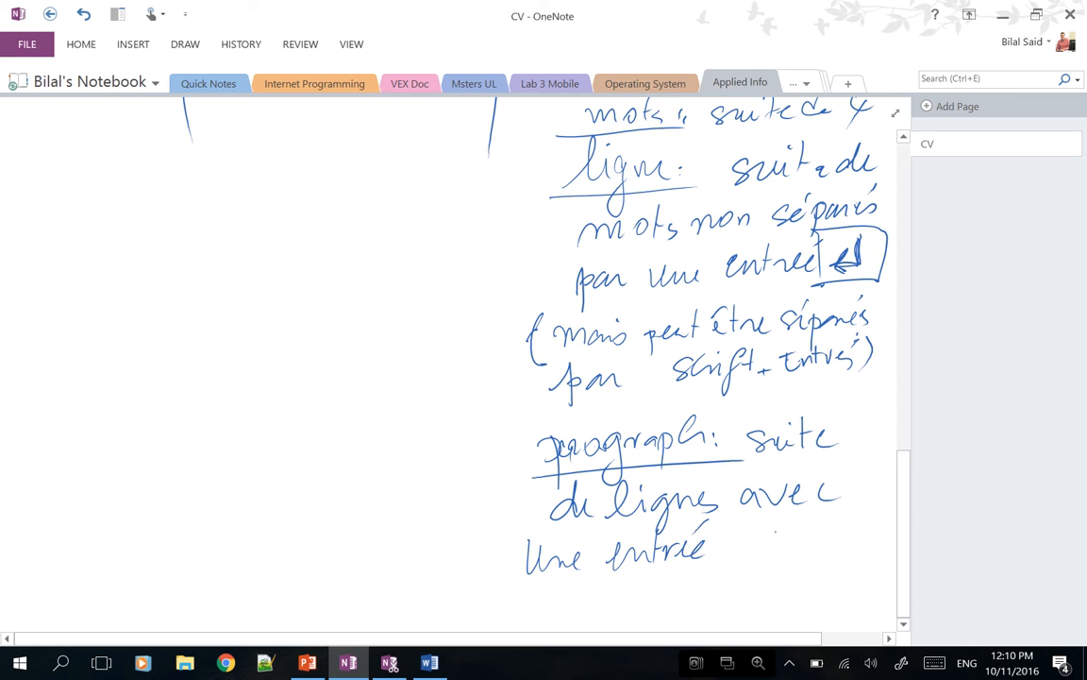
- Draw a boxed Enter arrow after "entrée" and finish the paragraph definition with "avant et après."
mouse_move(776, 525)
left_mouse_down()
mouse_move(741, 555)
mouse_move(750, 563)
mouse_move(719, 566)
left_mouse_up()
left_click_drag(722, 523, 795, 564)
mouse_move(796, 518)
left_mouse_down()
mouse_move(798, 565)
mouse_move(823, 545)
mouse_move(883, 537)
left_mouse_up()
left_click_drag(881, 515, 890, 533)
left_click_drag(559, 594, 552, 606)
mouse_move(566, 582)
left_mouse_down()
mouse_move(569, 609)
mouse_move(574, 591)
left_mouse_up()
mouse_move(608, 592)
left_mouse_down()
mouse_move(600, 609)
mouse_move(625, 595)
left_mouse_up()
mouse_move(628, 591)
left_mouse_down()
mouse_move(626, 619)
mouse_move(642, 602)
left_mouse_up()
left_click_drag(648, 604, 678, 583)
left_click_drag(697, 582, 691, 601)
left_click(719, 601)
- Draw a filled pilcrow symbol after "et après."
scroll(714, 522, "down", 2)
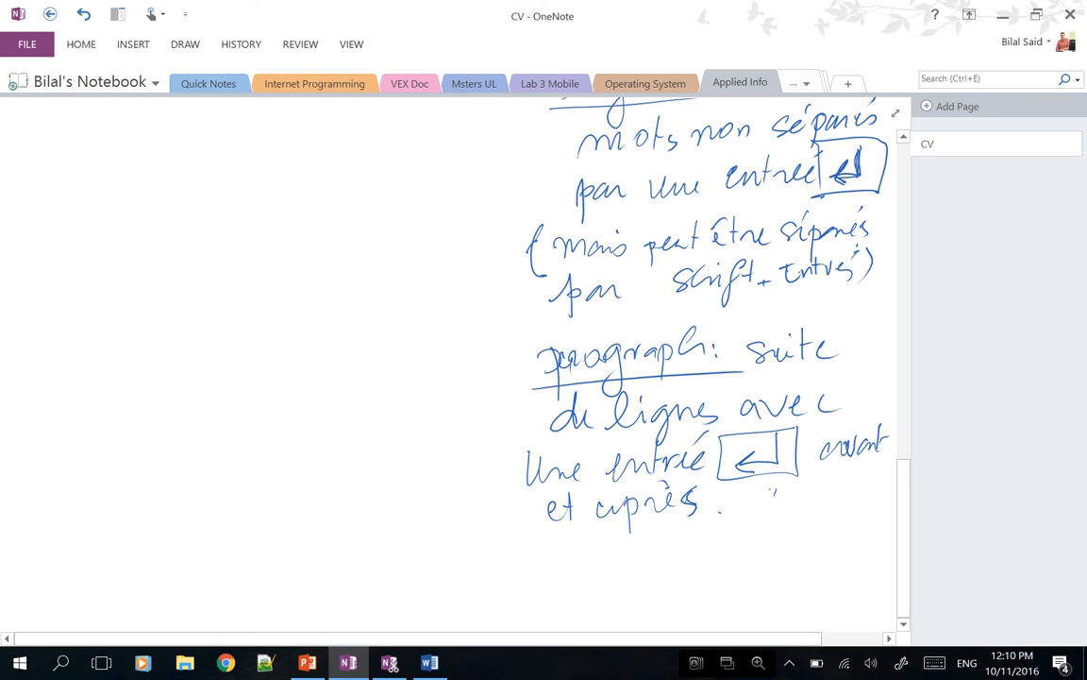
mouse_move(776, 490)
left_mouse_down()
mouse_move(780, 518)
mouse_move(760, 495)
mouse_move(777, 491)
mouse_move(783, 526)
left_mouse_up()
left_click_drag(787, 493, 787, 527)
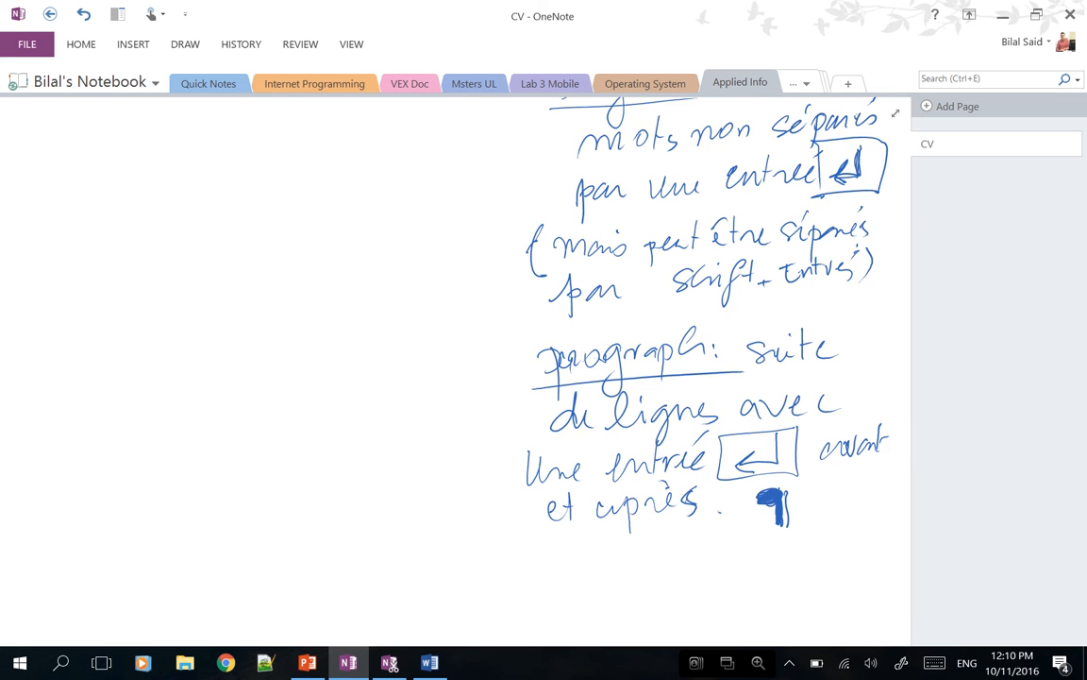
- Draw three wavy text lines as a second paragraph inside the page sketch, indenting the first line
scroll(446, 507, "up", 5)
scroll(447, 377, "up", 3)
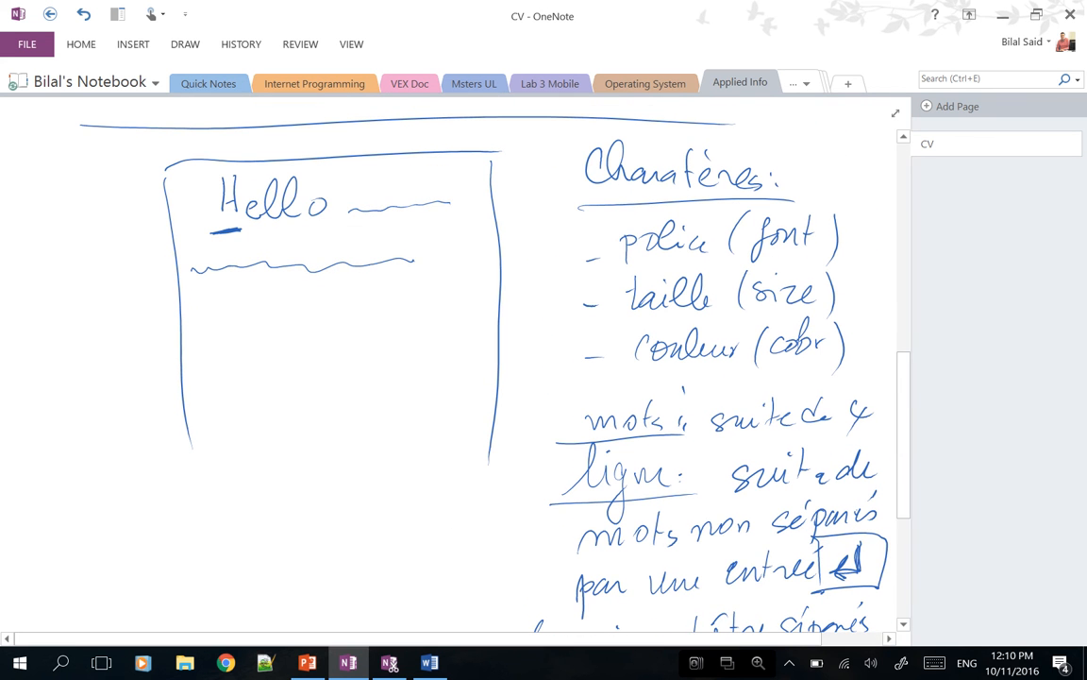
left_click_drag(243, 332, 452, 323)
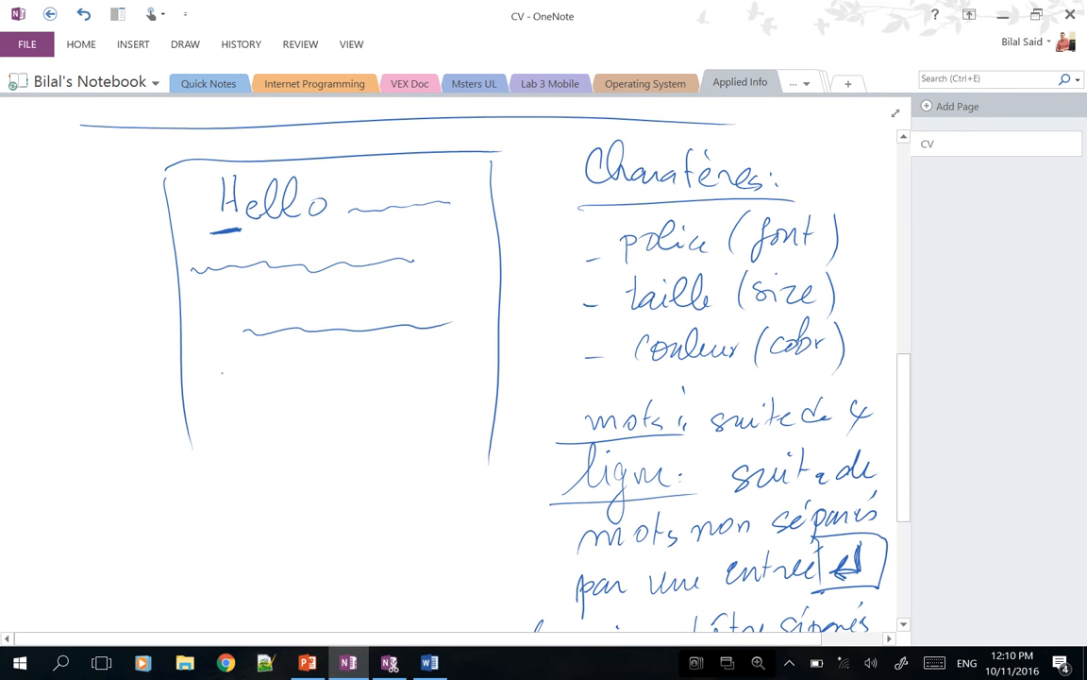
left_click_drag(203, 376, 461, 357)
left_click_drag(184, 410, 346, 404)
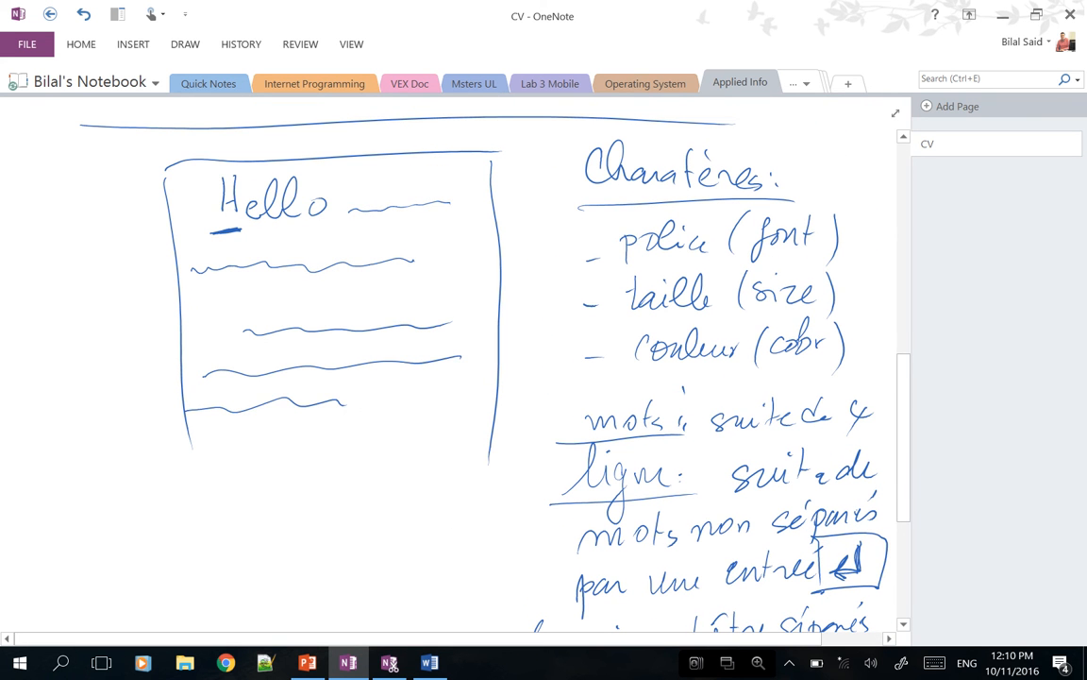
- Draw a third paragraph of two wavy lines in the page sketch and close the page outline around it
left_click_drag(262, 462, 428, 458)
mouse_move(180, 429)
left_mouse_down()
mouse_move(179, 515)
mouse_move(433, 484)
left_mouse_up()
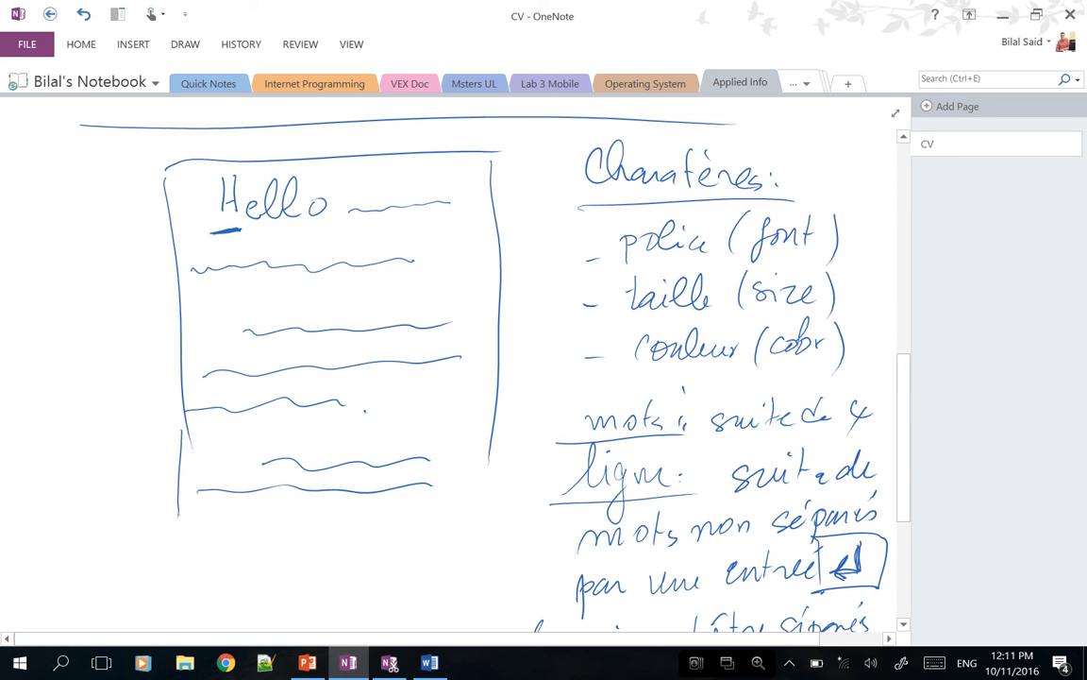
left_click_drag(184, 521, 478, 517)
left_click_drag(487, 466, 488, 515)
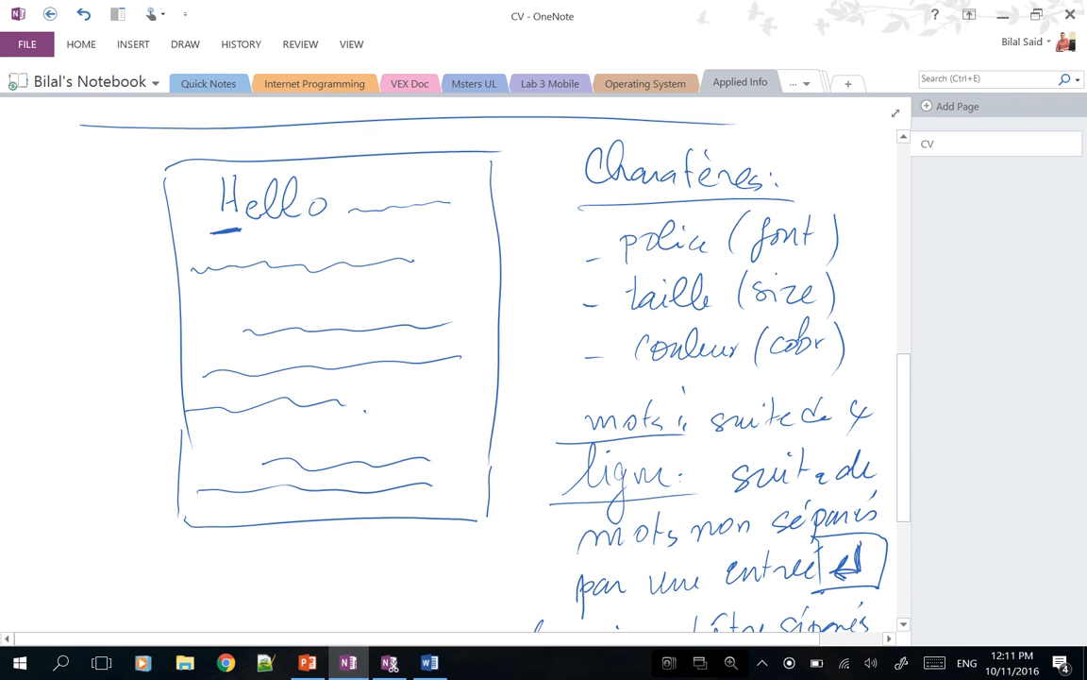
- Draw the top and side edges of a second page below the first page sketch
scroll(448, 369, "down", 5)
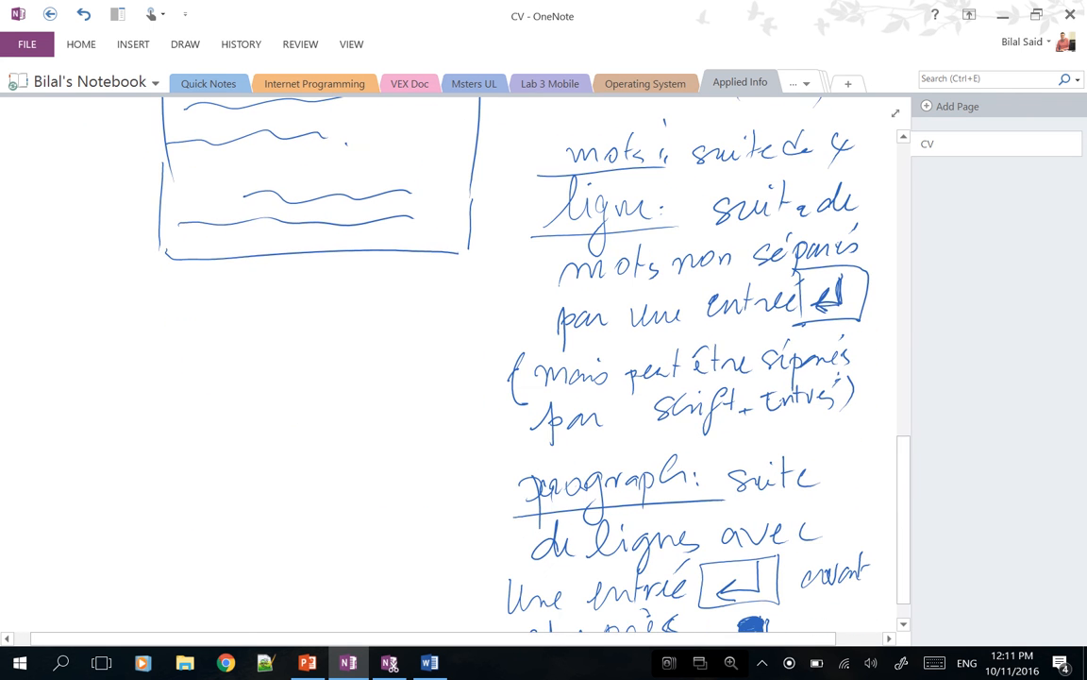
left_click_drag(442, 304, 139, 314)
left_click_drag(147, 326, 148, 585)
left_click_drag(440, 300, 435, 631)
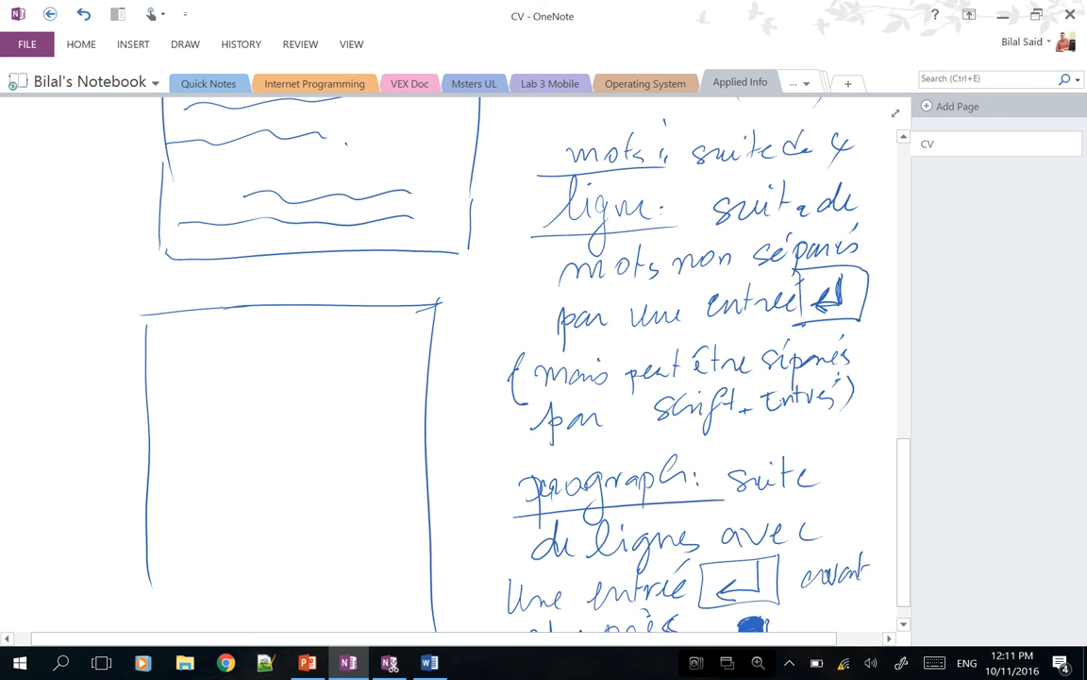
key("alt+Tab")
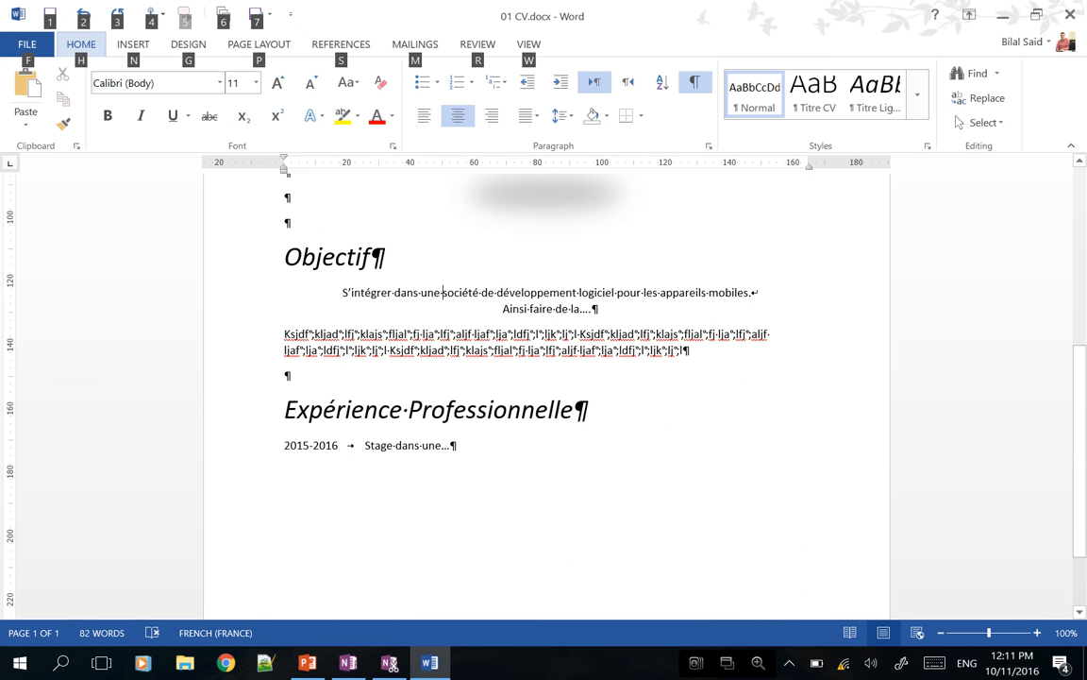
key("Escape")
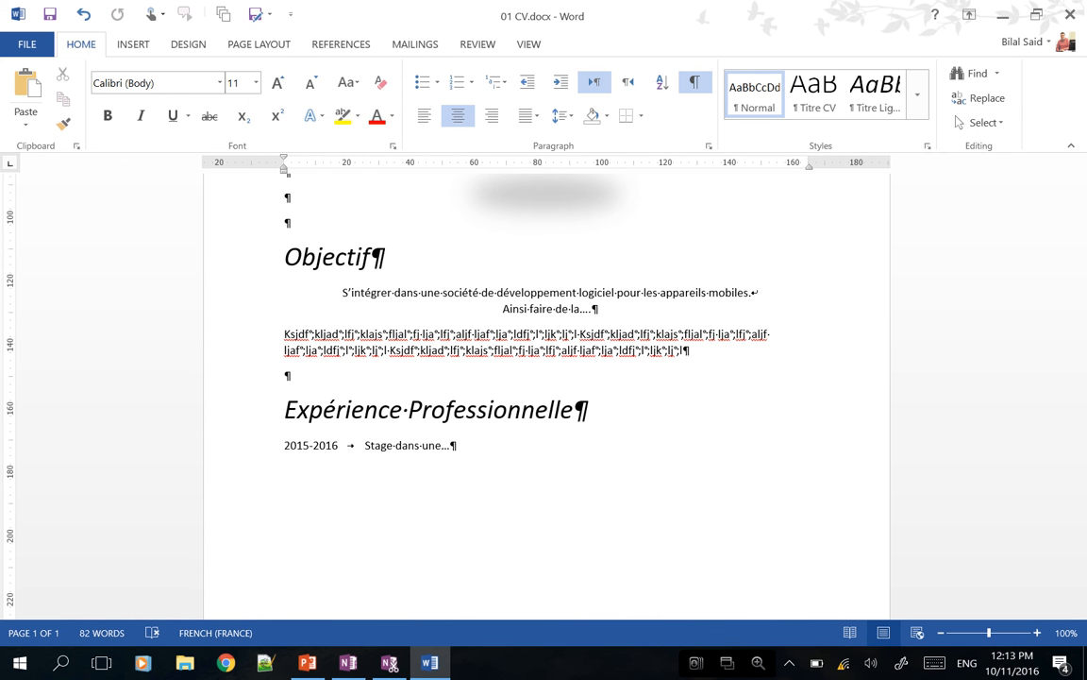
key("alt+Tab")
key("super")
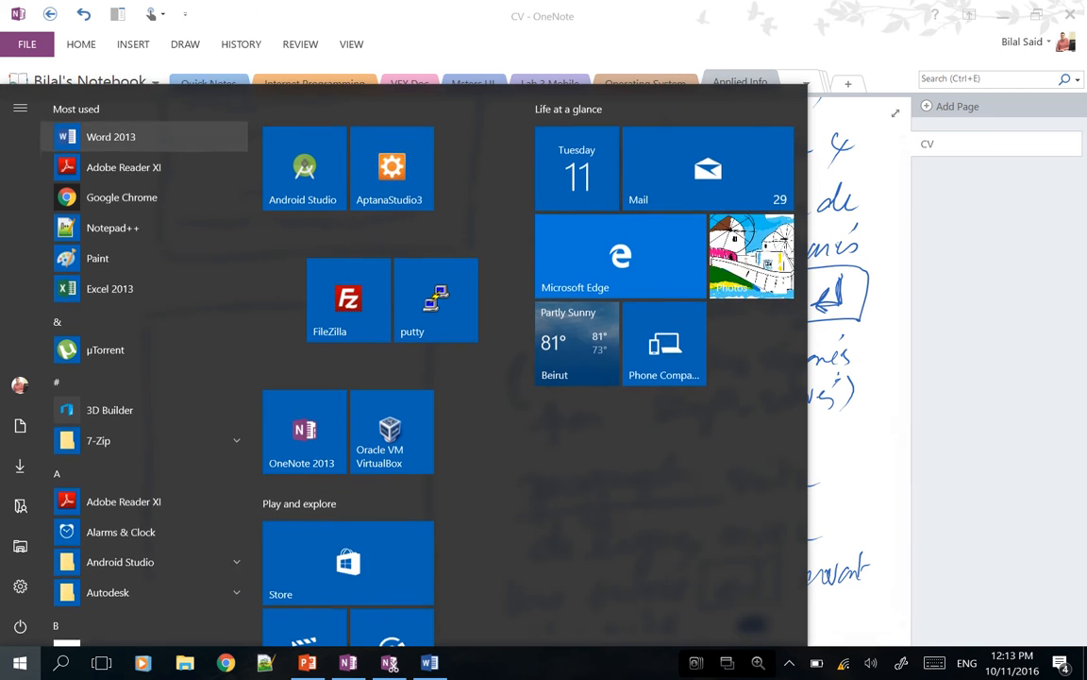
key("Down")
key("Down")
key("Down")
key("Down")
key("Down")
key("Down")
key("Down")
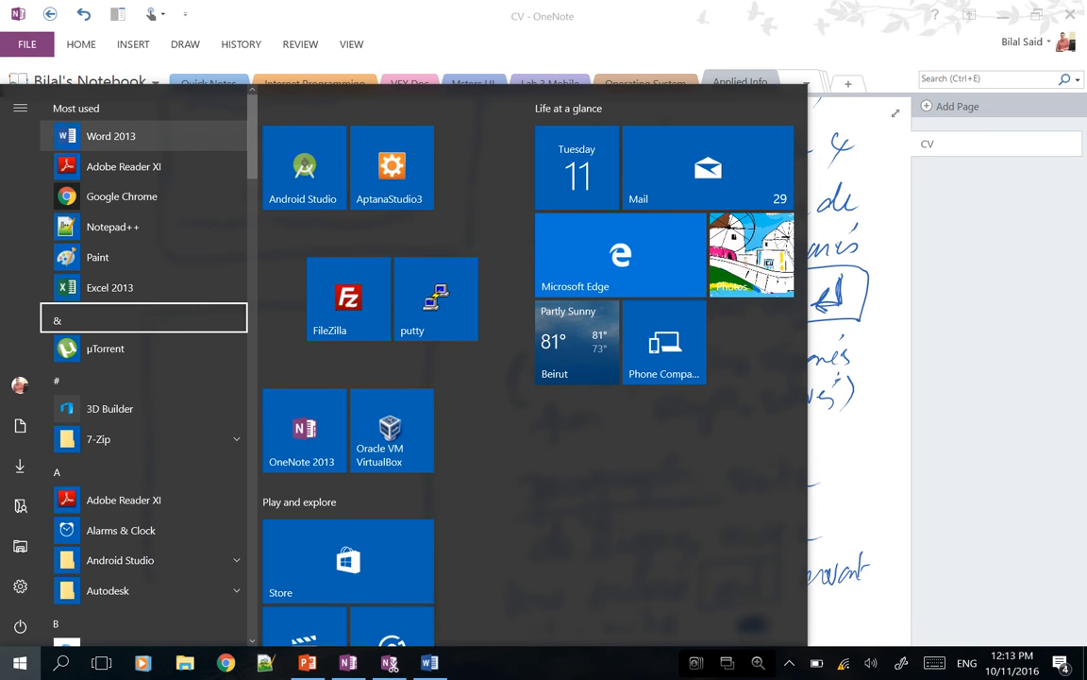
key("Down")
key("Down")
key("Down")
key("Down")
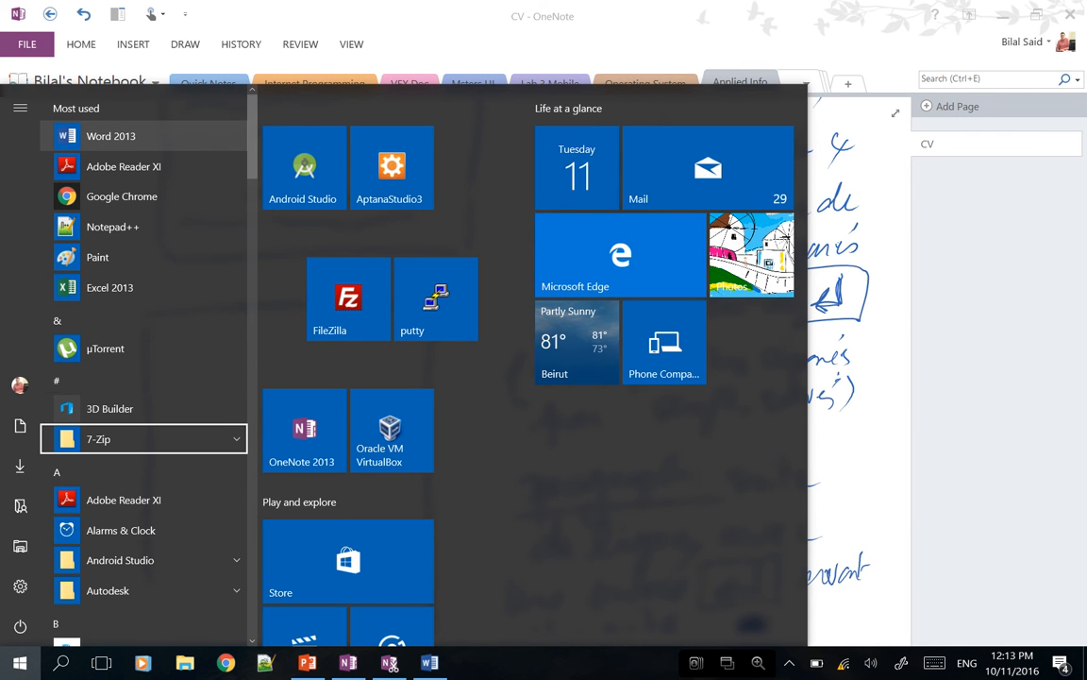
key("Escape")
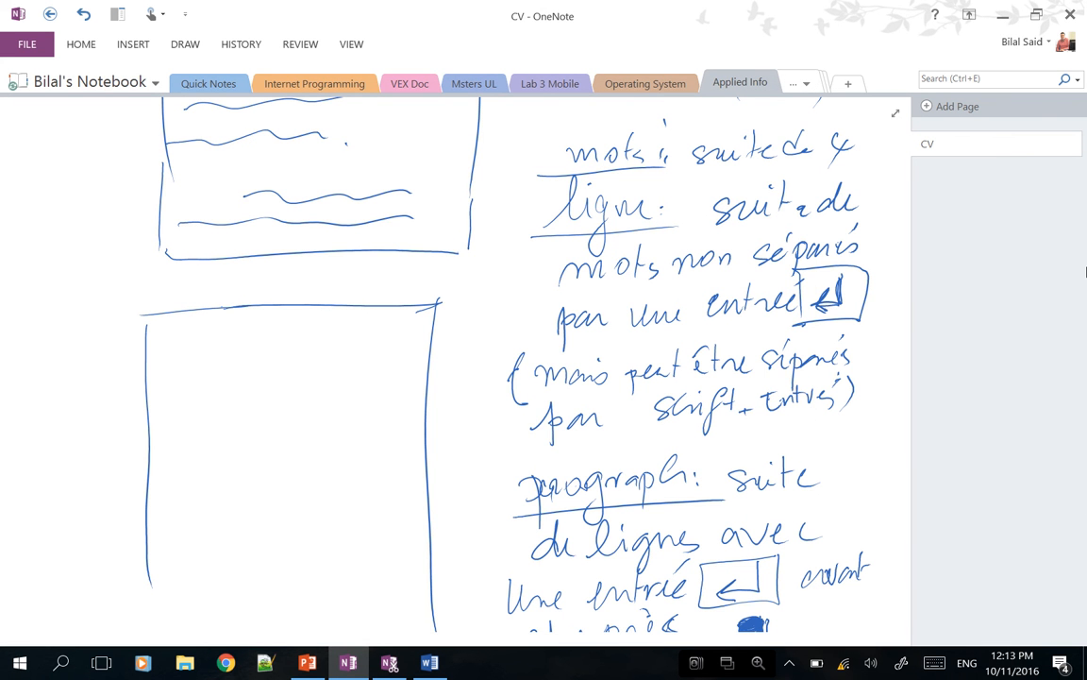
- Switch to the Word CV, show the whole page and open its header area to examine the header and footer
key("alt+Tab")
mouse_move(604, 28)
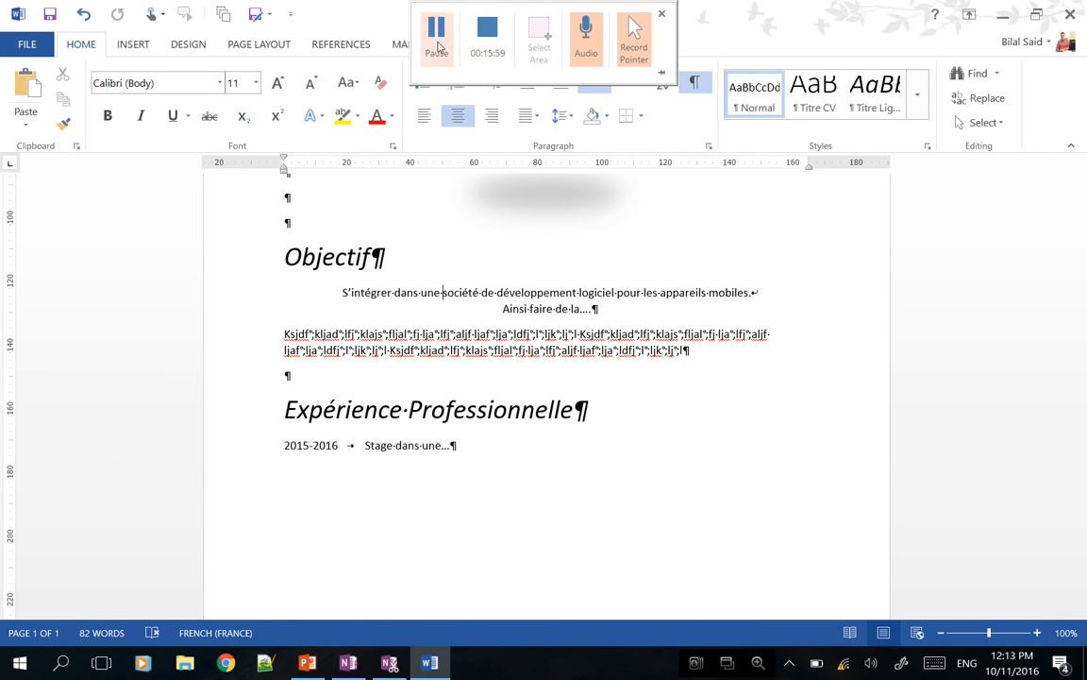
scroll(494, 414, "down", 5)
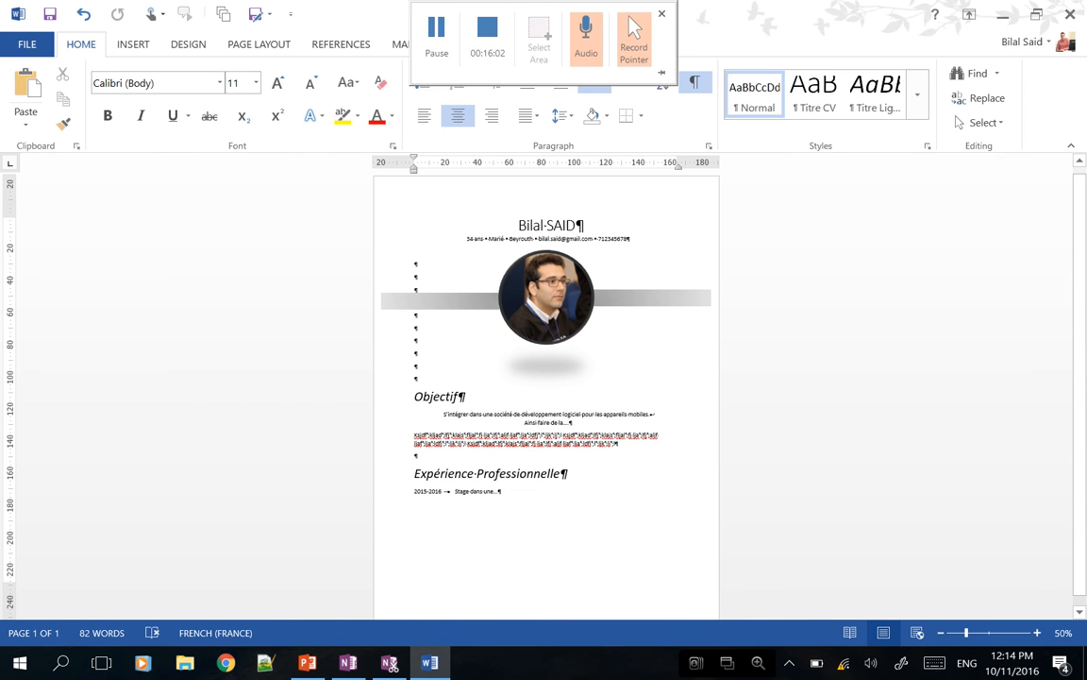
left_click(517, 232)
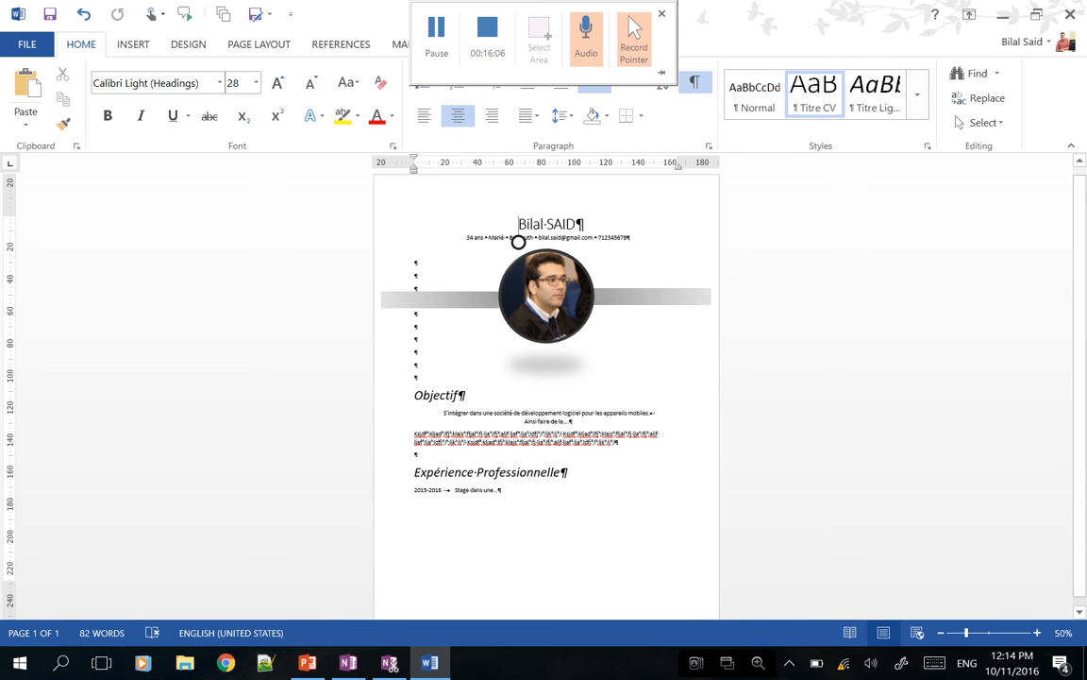
double_click(414, 205)
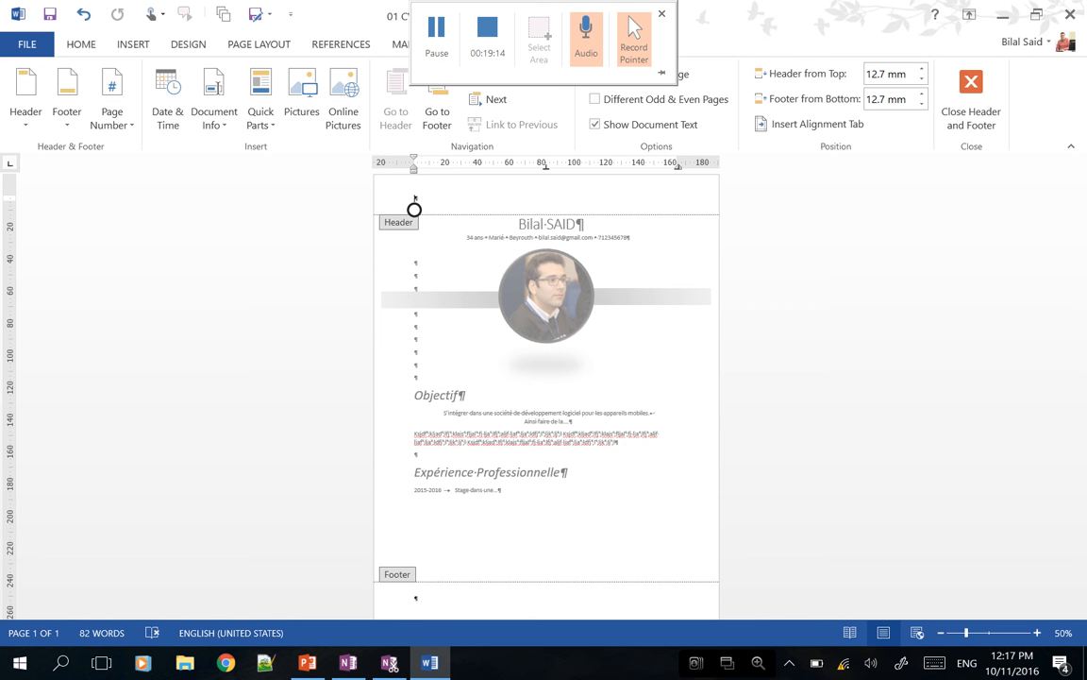
- Switch to OneNote and handwrite an underlined "page:" heading below the paragraph definition
left_click(348, 663)
scroll(714, 454, "down", 3)
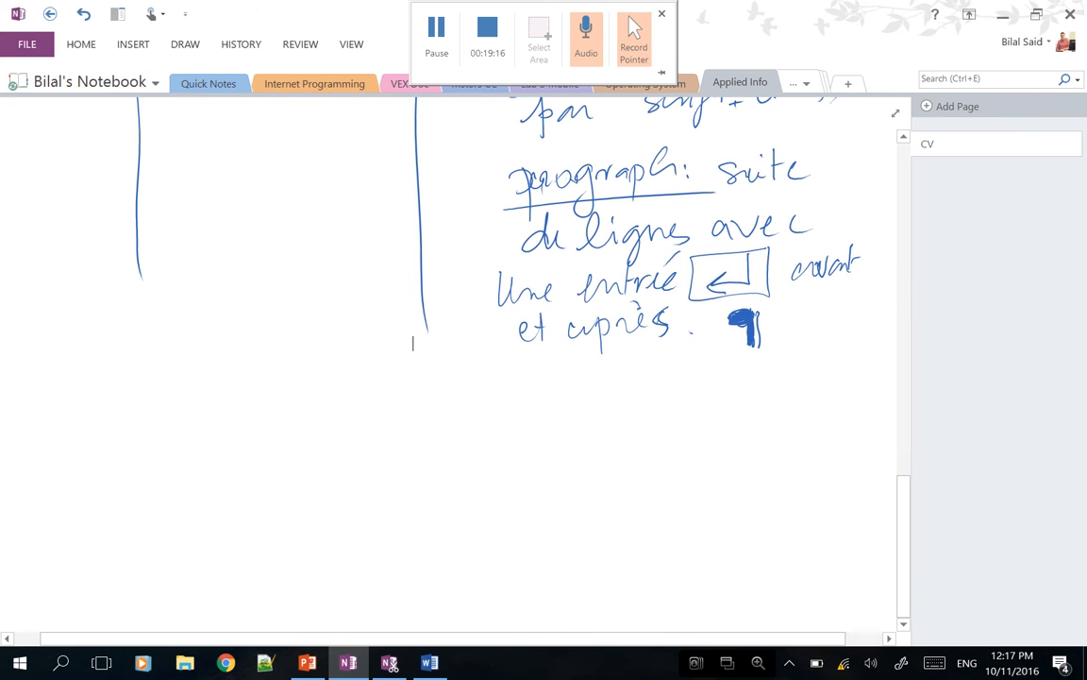
mouse_move(512, 394)
left_mouse_down()
mouse_move(512, 425)
mouse_move(515, 409)
mouse_move(595, 397)
left_mouse_up()
left_click_drag(489, 438, 629, 424)
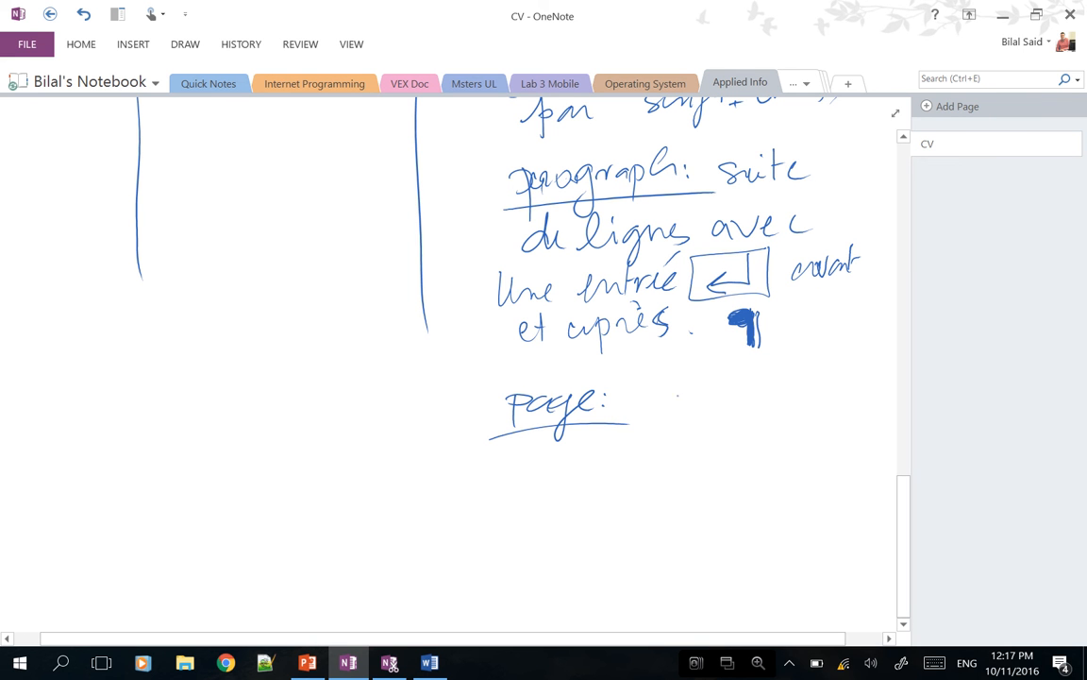
- Handwrite "Entête (Header)" beside the "page:" heading
mouse_move(666, 387)
left_mouse_down()
mouse_move(682, 414)
mouse_move(742, 409)
mouse_move(751, 392)
left_mouse_up()
left_click_drag(751, 404, 765, 406)
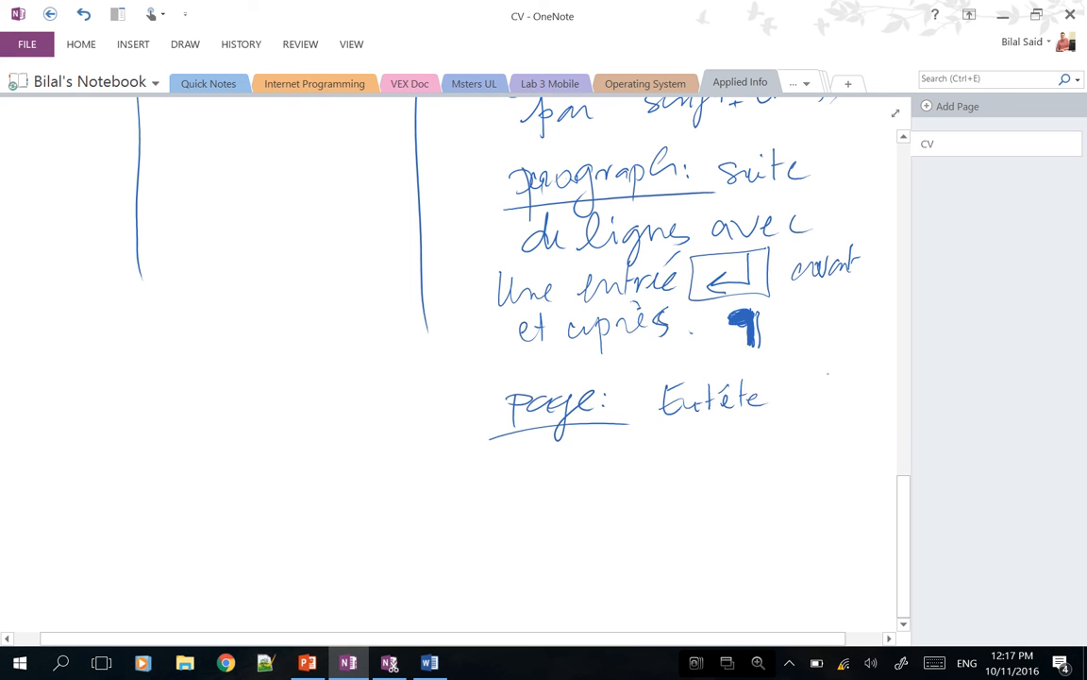
left_click(789, 414)
mouse_move(796, 364)
left_mouse_down()
mouse_move(790, 400)
mouse_move(802, 408)
mouse_move(813, 394)
left_mouse_up()
mouse_move(813, 383)
left_mouse_down()
mouse_move(812, 408)
mouse_move(827, 405)
left_mouse_up()
left_click_drag(839, 393, 841, 407)
mouse_move(853, 396)
left_mouse_down()
mouse_move(855, 408)
mouse_move(870, 397)
left_mouse_up()
left_click_drag(873, 366, 878, 415)
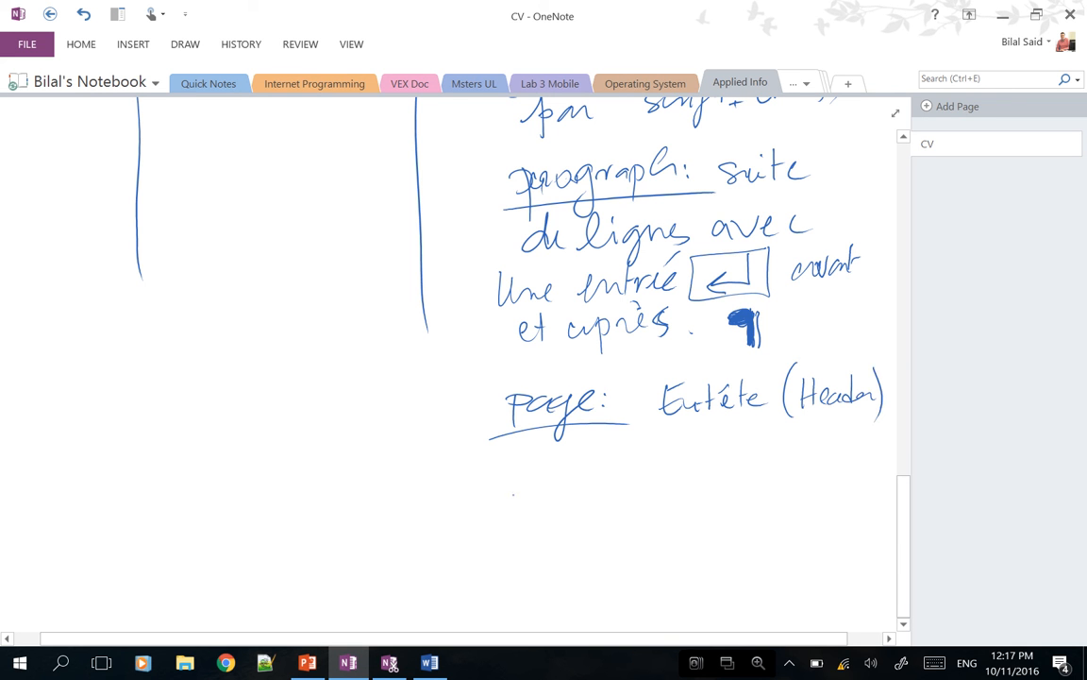
- Handwrite "bas de page (Footer)" on the line below the "page:" heading
mouse_move(525, 456)
left_mouse_down()
mouse_move(525, 474)
mouse_move(541, 468)
left_mouse_up()
mouse_move(558, 467)
left_mouse_down()
mouse_move(570, 483)
mouse_move(608, 478)
left_mouse_up()
left_click_drag(619, 452, 643, 498)
left_click_drag(643, 463, 672, 495)
mouse_move(689, 469)
left_mouse_down()
mouse_move(703, 462)
mouse_move(744, 483)
mouse_move(754, 472)
left_mouse_up()
mouse_move(751, 449)
left_mouse_down()
mouse_move(775, 447)
mouse_move(766, 461)
left_mouse_up()
left_click_drag(781, 457, 795, 457)
mouse_move(814, 443)
left_mouse_down()
mouse_move(814, 470)
mouse_move(827, 449)
left_mouse_up()
mouse_move(828, 461)
left_mouse_down()
mouse_move(859, 457)
mouse_move(870, 479)
left_mouse_up()
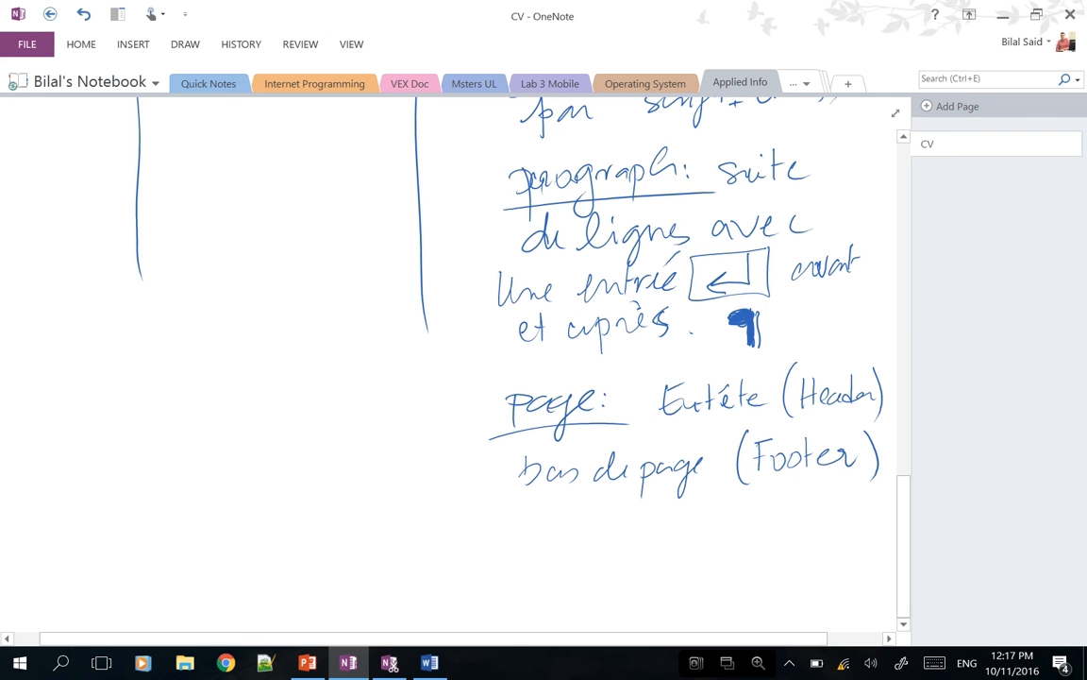
- Handwrite "numéro, orientation" as the next line of the page notes
scroll(661, 378, "down", 3)
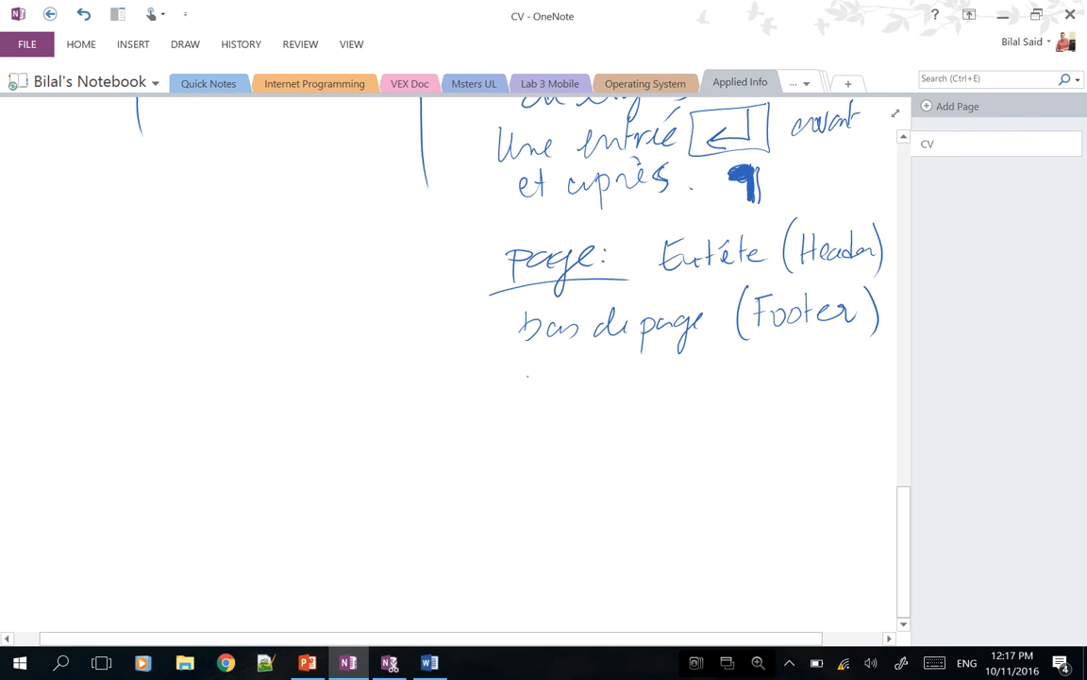
mouse_move(531, 376)
left_mouse_down()
mouse_move(550, 388)
mouse_move(618, 386)
left_mouse_up()
left_click_drag(614, 371, 656, 376)
left_click_drag(676, 378, 669, 401)
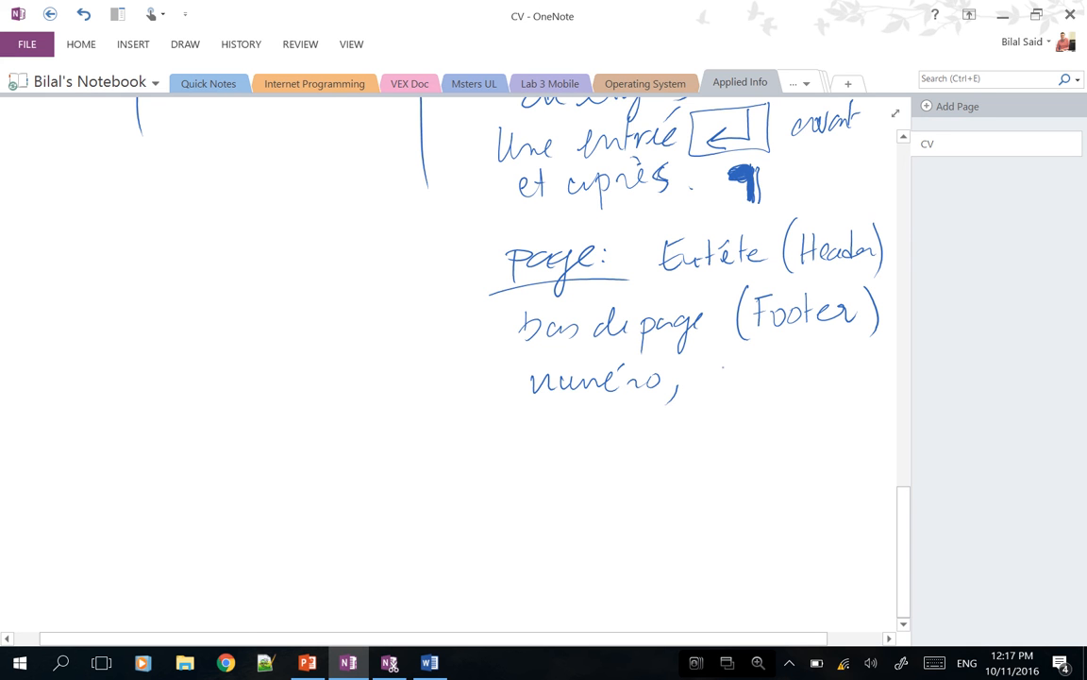
left_click_drag(725, 370, 745, 372)
mouse_move(751, 374)
left_mouse_down()
mouse_move(755, 383)
mouse_move(798, 379)
left_mouse_up()
left_click_drag(804, 359, 810, 381)
left_click(834, 374)
mouse_move(799, 370)
left_mouse_down()
mouse_move(848, 380)
mouse_move(855, 366)
mouse_move(893, 364)
left_mouse_up()
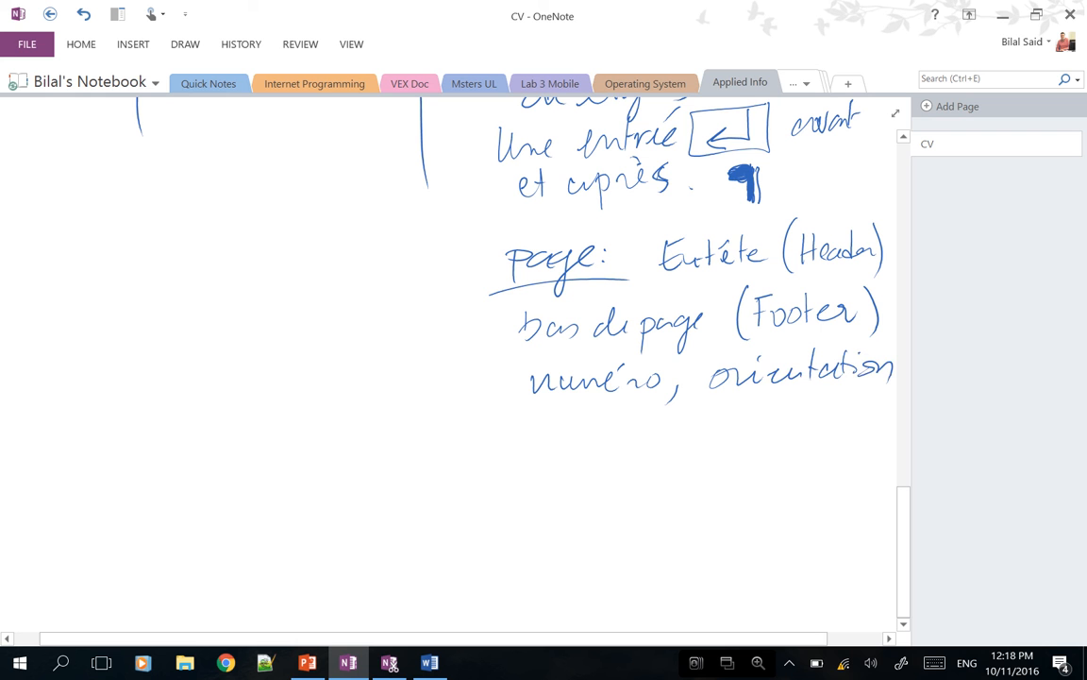
- Handwrite "(protrait/Landscape)," under "numéro, orientation"
mouse_move(531, 417)
left_mouse_down()
mouse_move(526, 449)
mouse_move(560, 427)
mouse_move(617, 432)
mouse_move(630, 421)
mouse_move(674, 448)
left_mouse_up()
left_click(698, 413)
left_click_drag(704, 408, 715, 430)
left_click_drag(725, 423, 786, 430)
left_click_drag(804, 419, 812, 431)
mouse_move(817, 421)
left_mouse_down()
mouse_move(820, 447)
mouse_move(850, 426)
mouse_move(861, 449)
left_mouse_up()
scroll(453, 378, "down", 1)
scroll(453, 378, "right", 1)
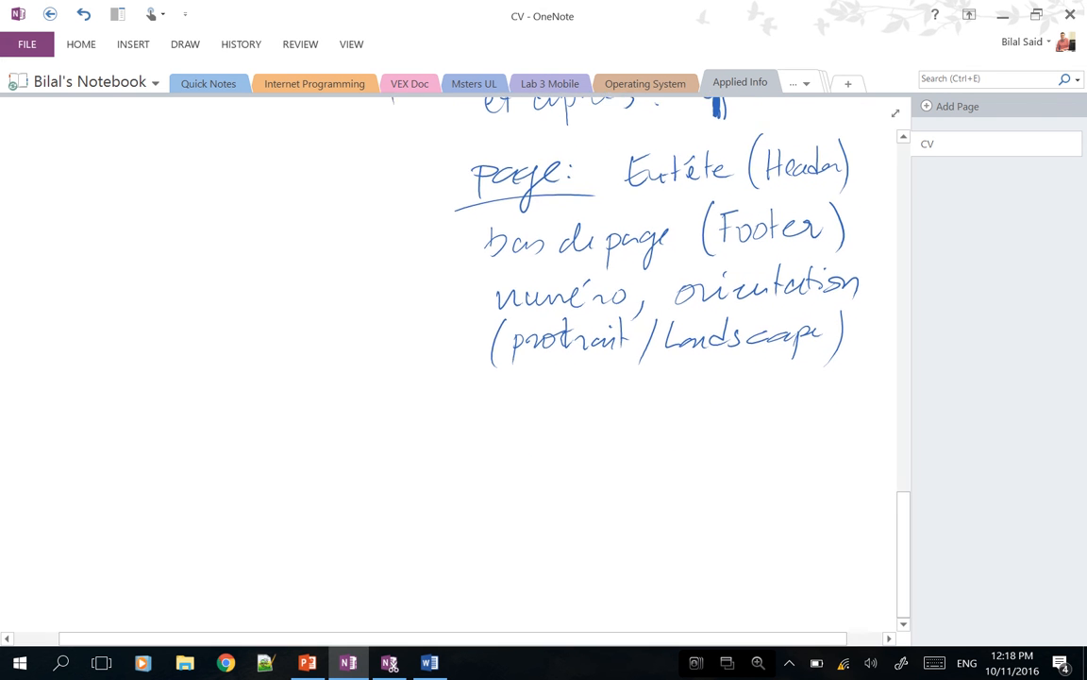
left_click_drag(861, 344, 857, 356)
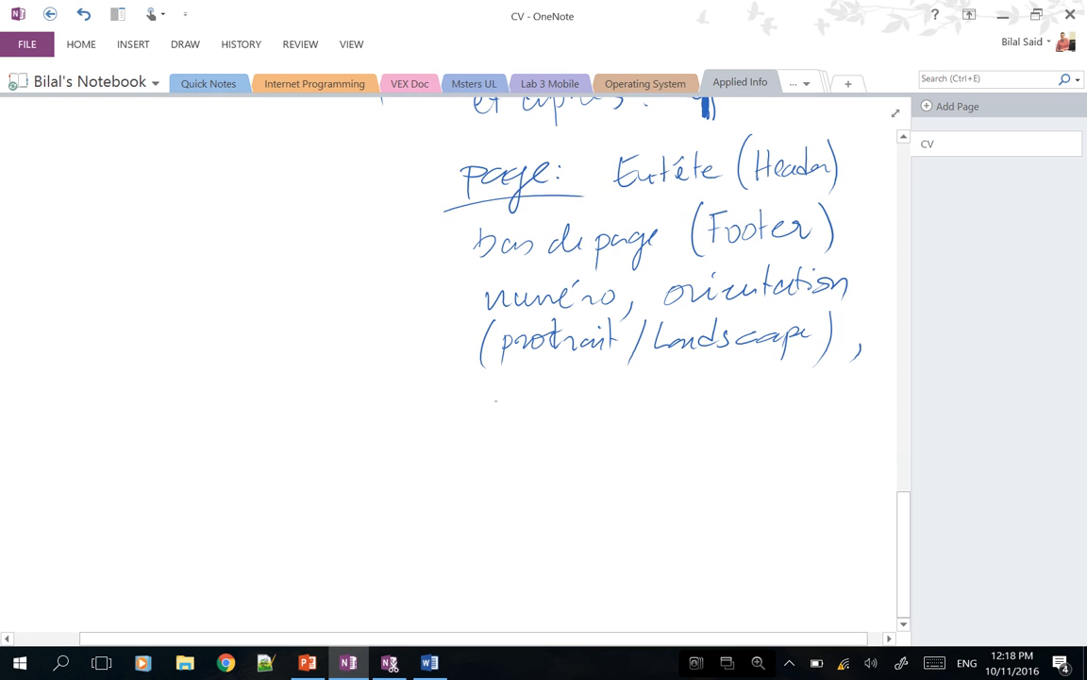
- Handwrite "peut ∈ à une section" below the orientation note, with a row of dots underneath
mouse_move(483, 397)
left_mouse_down()
mouse_move(487, 434)
mouse_move(502, 408)
mouse_move(521, 408)
left_mouse_up()
mouse_move(529, 389)
left_mouse_down()
mouse_move(531, 412)
mouse_move(542, 400)
left_mouse_up()
mouse_move(589, 392)
left_mouse_down()
mouse_move(585, 416)
mouse_move(586, 404)
mouse_move(654, 412)
left_mouse_up()
mouse_move(638, 389)
left_mouse_down()
mouse_move(699, 411)
mouse_move(746, 408)
left_mouse_up()
left_click(791, 404)
mouse_move(772, 393)
left_mouse_down()
mouse_move(766, 408)
mouse_move(857, 406)
mouse_move(816, 394)
left_mouse_up()
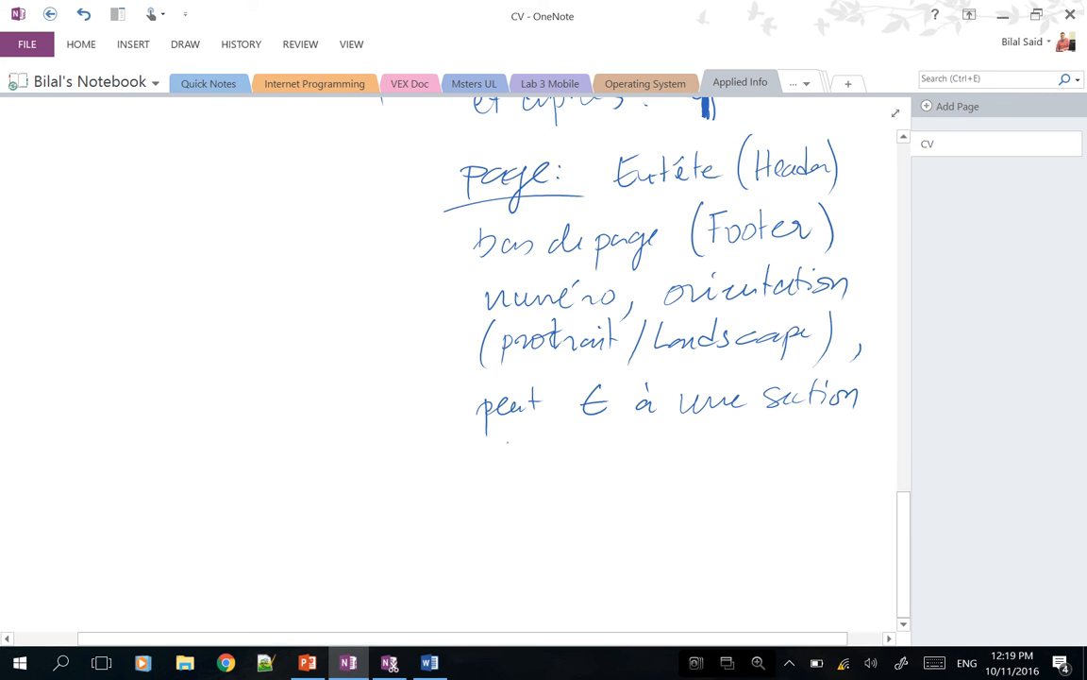
left_click_drag(546, 447, 570, 450)
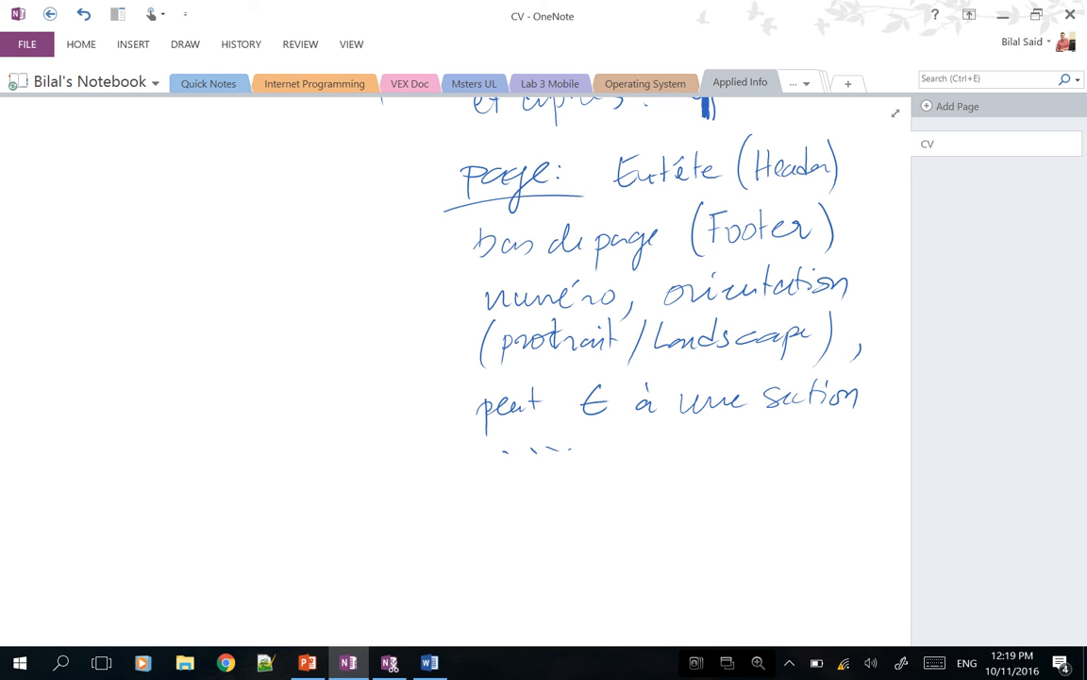
- Handwrite "peut avoir une taille" below the line about belonging to a section
mouse_move(498, 460)
left_mouse_down()
mouse_move(499, 486)
mouse_move(536, 457)
mouse_move(557, 463)
left_mouse_up()
mouse_move(562, 437)
left_mouse_down()
mouse_move(564, 463)
mouse_move(572, 449)
mouse_move(620, 460)
mouse_move(650, 440)
mouse_move(675, 446)
left_mouse_up()
mouse_move(686, 446)
left_mouse_down()
mouse_move(689, 458)
mouse_move(706, 443)
mouse_move(755, 456)
mouse_move(793, 443)
mouse_move(810, 456)
left_mouse_up()
left_click_drag(817, 443, 846, 453)
mouse_move(850, 444)
left_mouse_down()
mouse_move(853, 455)
mouse_move(874, 455)
left_mouse_up()
left_click_drag(881, 432, 889, 453)
- Handwrite the page size examples "(A4, lettre ...)" below "peut avoir une taille"
mouse_move(511, 487)
left_mouse_down()
mouse_move(507, 521)
mouse_move(541, 503)
mouse_move(577, 517)
mouse_move(671, 490)
left_mouse_up()
left_click_drag(671, 492, 707, 504)
left_click(726, 499)
left_click(742, 500)
left_click(758, 497)
left_click_drag(790, 471, 788, 511)
scroll(449, 368, "down", 1)
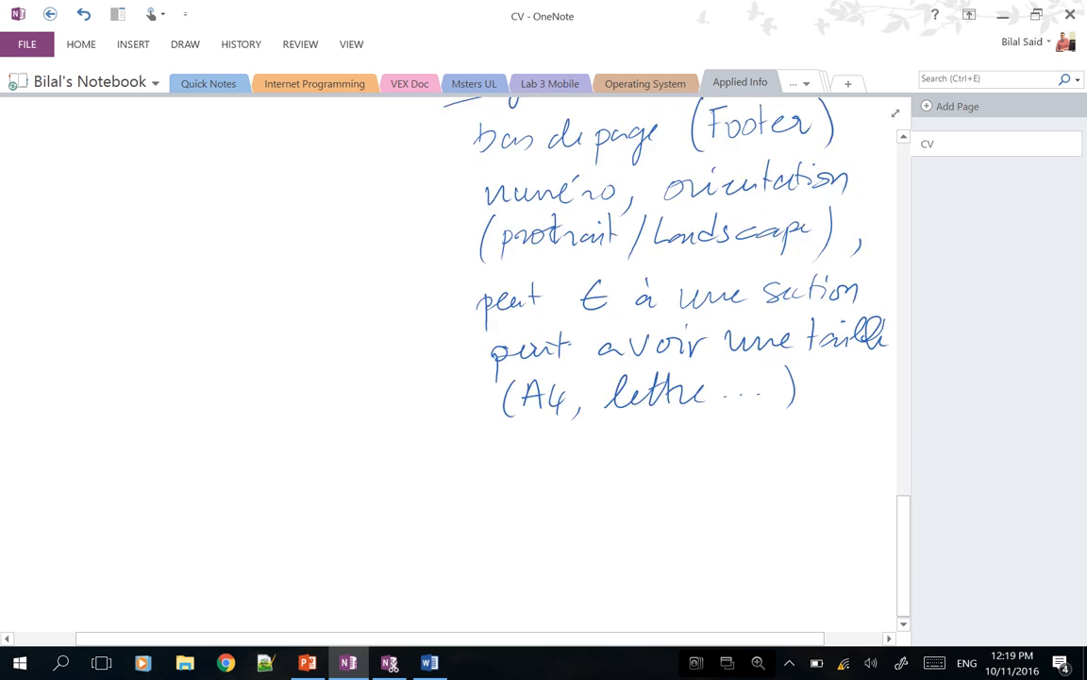
- Handwrite "peut avoir des marges (margins)" below the page size examples
scroll(525, 371, "down", 1)
mouse_move(510, 374)
left_mouse_down()
mouse_move(844, 368)
mouse_move(864, 372)
mouse_move(870, 395)
mouse_move(892, 378)
left_mouse_up()
mouse_move(508, 417)
left_mouse_down()
mouse_move(504, 442)
mouse_move(612, 427)
mouse_move(609, 459)
left_mouse_up()
mouse_move(627, 423)
left_mouse_down()
mouse_move(627, 436)
mouse_move(664, 435)
left_mouse_up()
left_click_drag(700, 404, 704, 449)
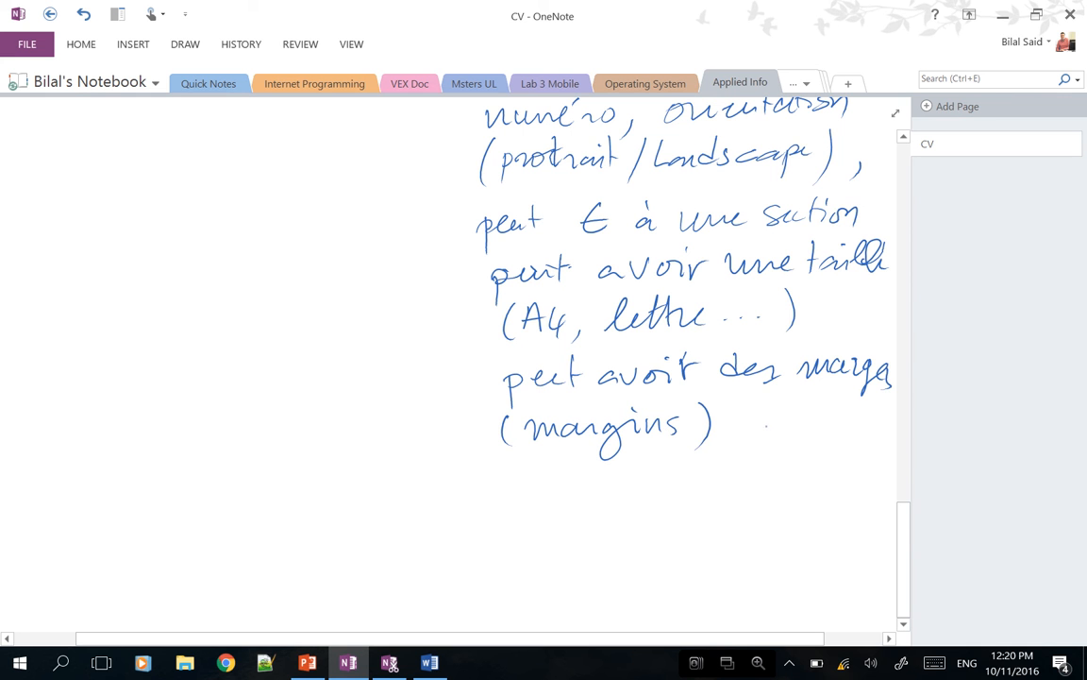
- Complete the margins note by handwriting "à droite, gauche, haut et bas."
left_click_drag(757, 420, 761, 430)
left_click_drag(744, 410, 784, 431)
left_click_drag(794, 421, 817, 426)
mouse_move(827, 417)
left_mouse_down()
mouse_move(827, 427)
mouse_move(853, 427)
mouse_move(857, 452)
left_mouse_up()
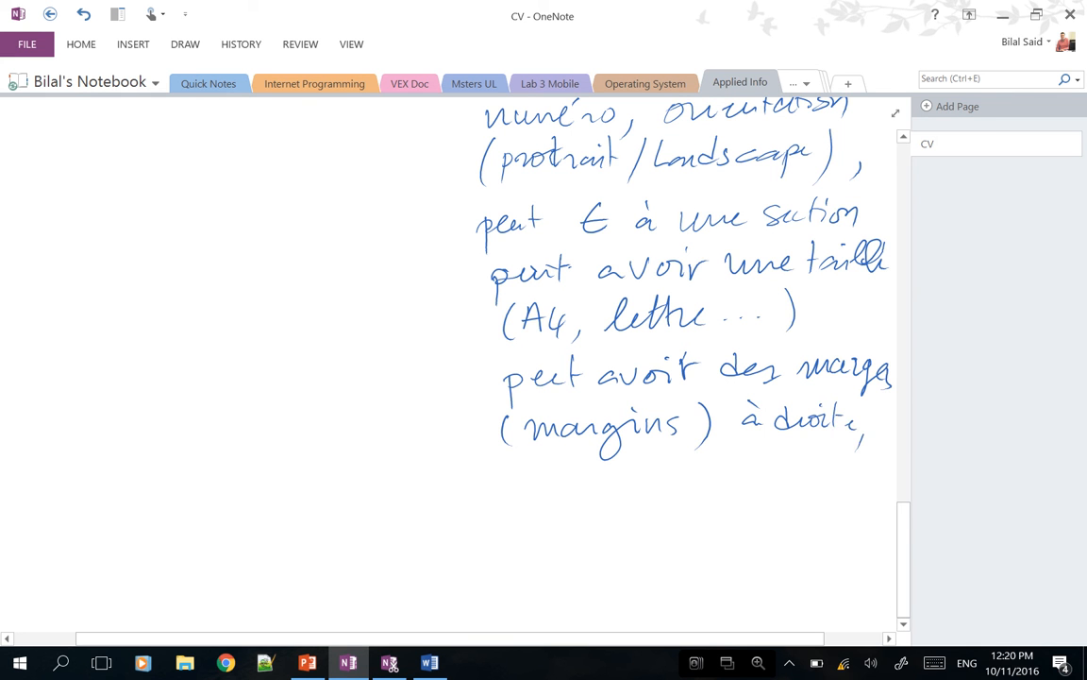
left_click_drag(528, 472, 519, 517)
left_click_drag(545, 474, 604, 483)
left_click_drag(608, 476, 624, 482)
mouse_move(674, 459)
left_mouse_down()
mouse_move(719, 476)
mouse_move(818, 474)
left_mouse_up()
left_click_drag(829, 462, 849, 470)
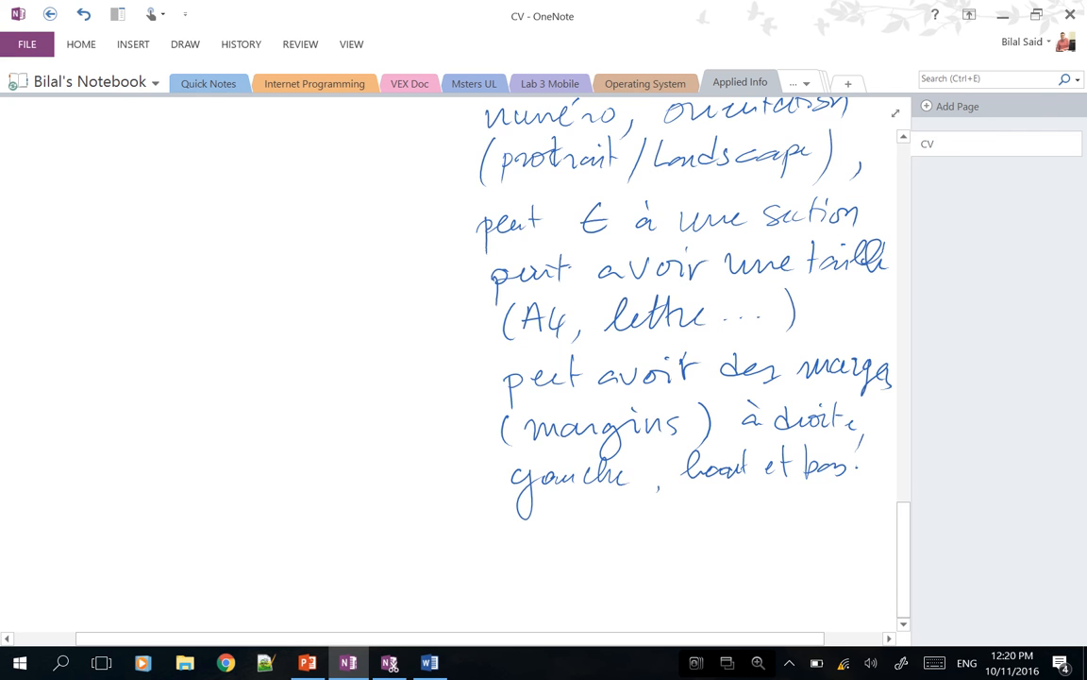
- Draw a row of four short dashes below the margins note
scroll(448, 368, "down", 3)
left_click_drag(512, 384, 522, 385)
left_click_drag(543, 385, 550, 385)
left_click_drag(566, 385, 599, 384)
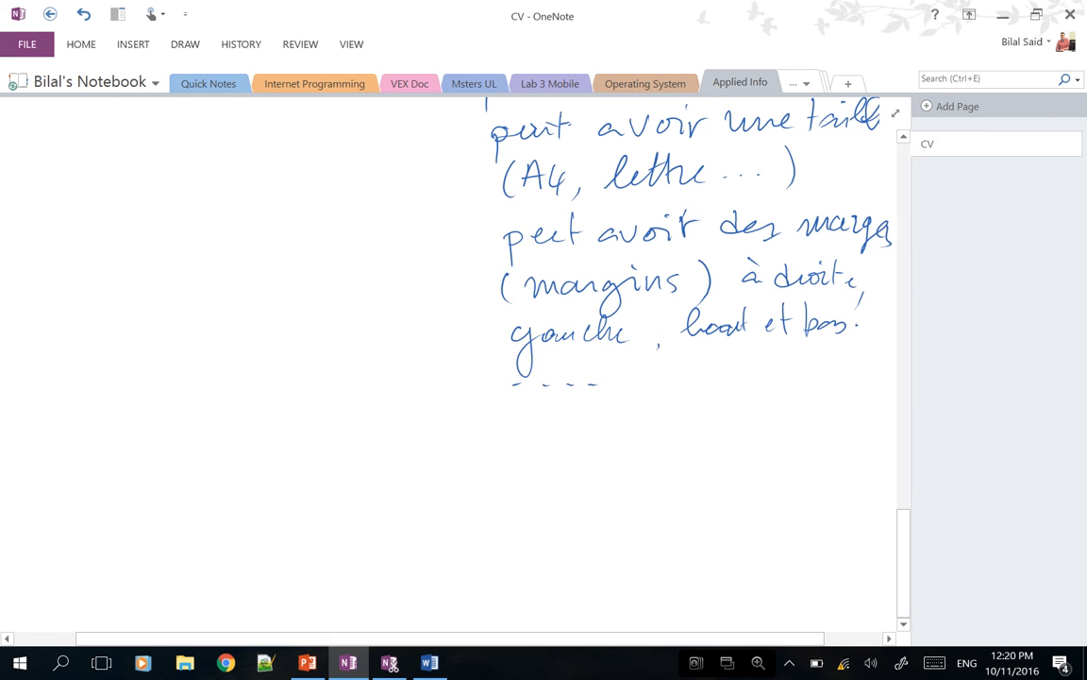
- Review the handwritten definitions from characters through words, lines and paragraphs to the page notes
scroll(449, 368, "down", 5)
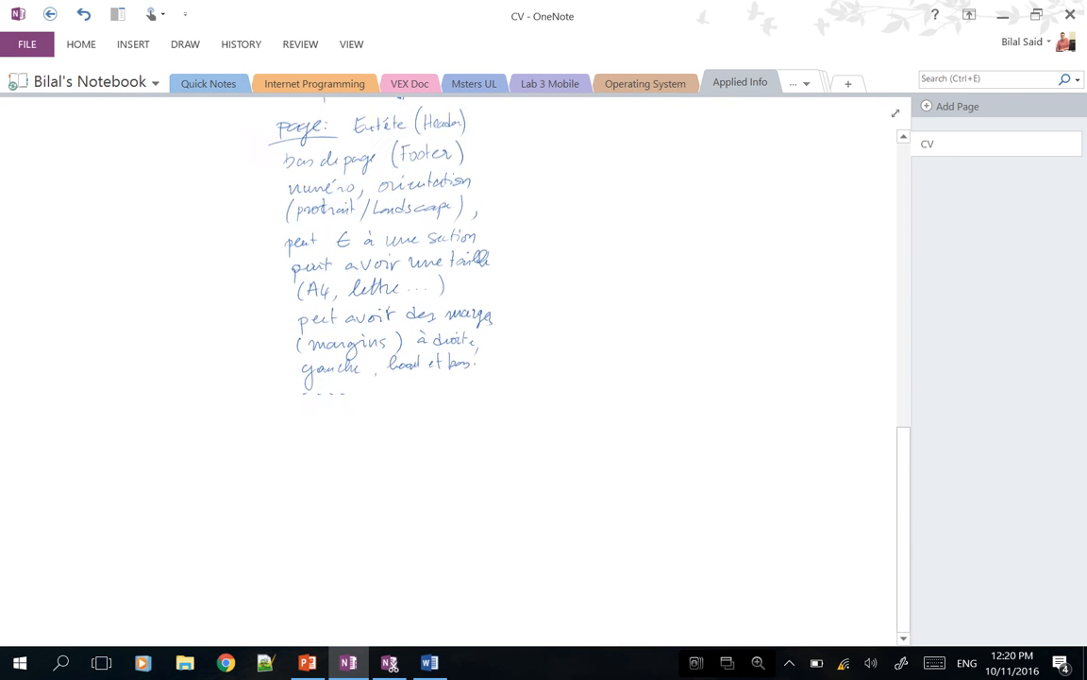
scroll(448, 368, "up", 4)
scroll(449, 368, "up", 5)
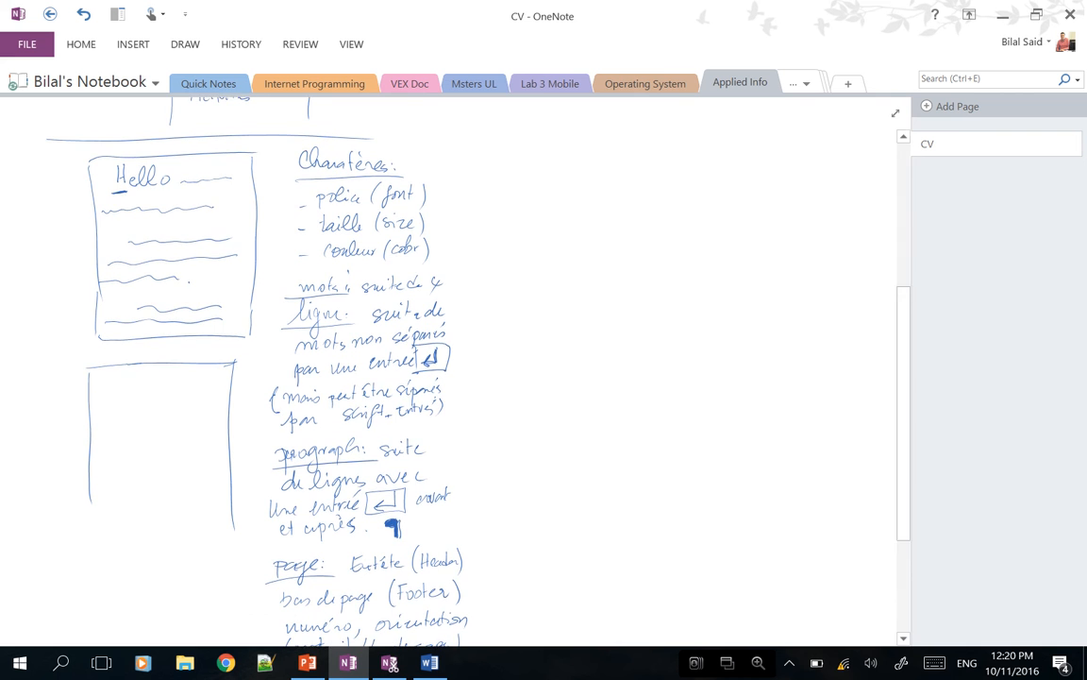
scroll(448, 368, "down", 4)
scroll(448, 368, "up", 2)
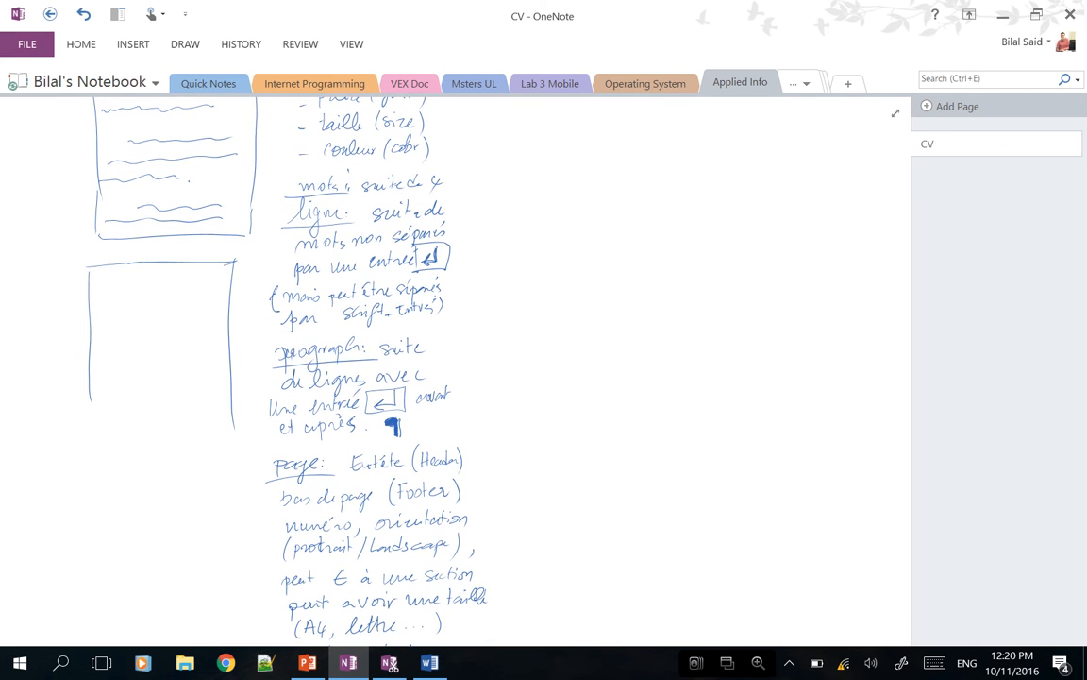
scroll(448, 368, "down", 2)
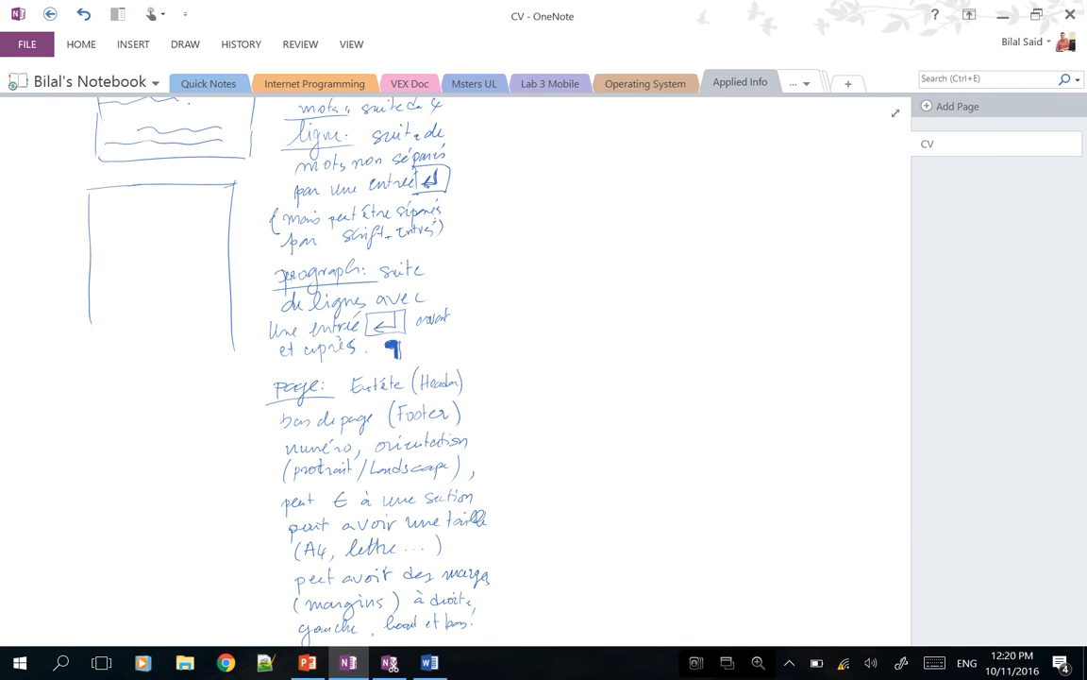
scroll(448, 369, "down", 3)
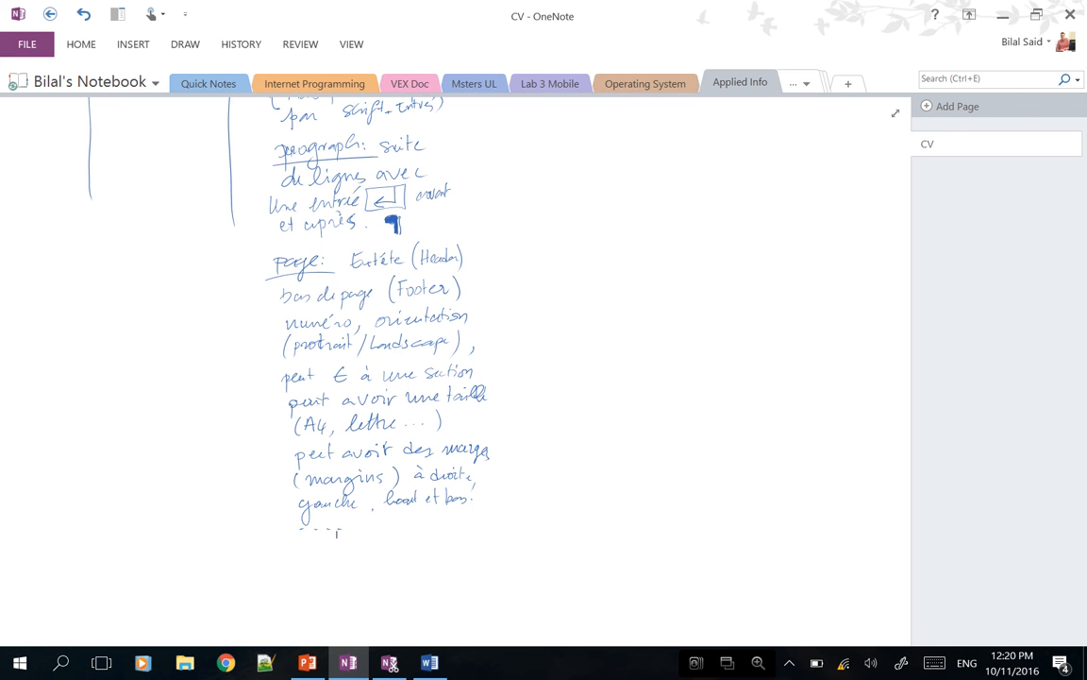
- Handwrite an underlined "Section :" heading below the row of dashes
scroll(425, 360, "down", 2)
scroll(425, 360, "up", 4)
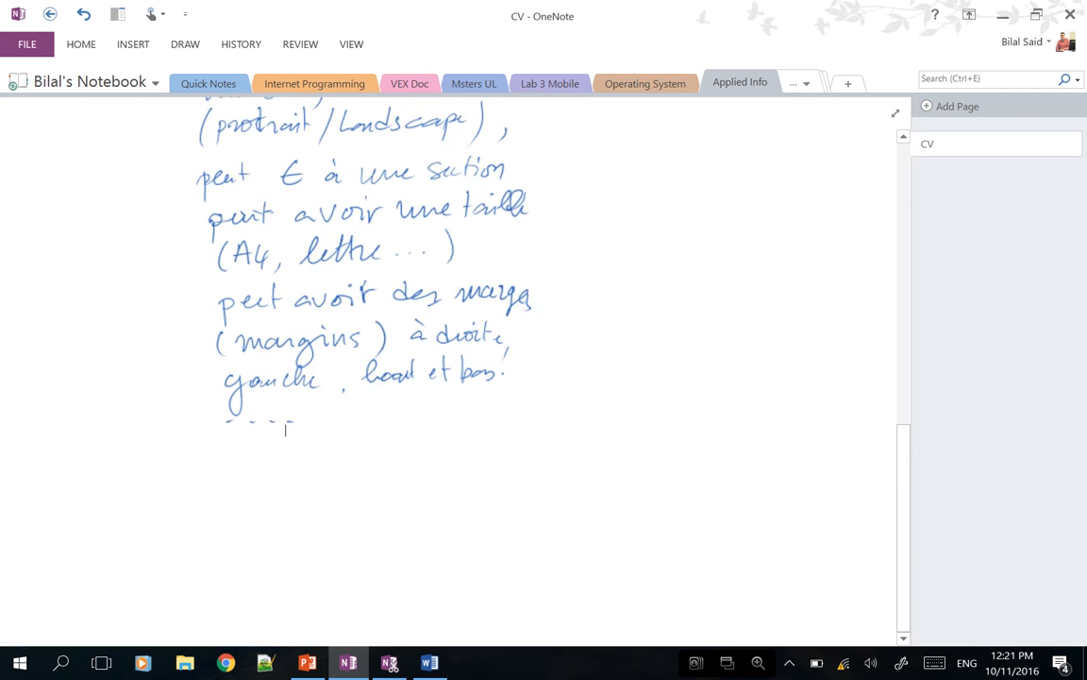
scroll(285, 429, "up", 3)
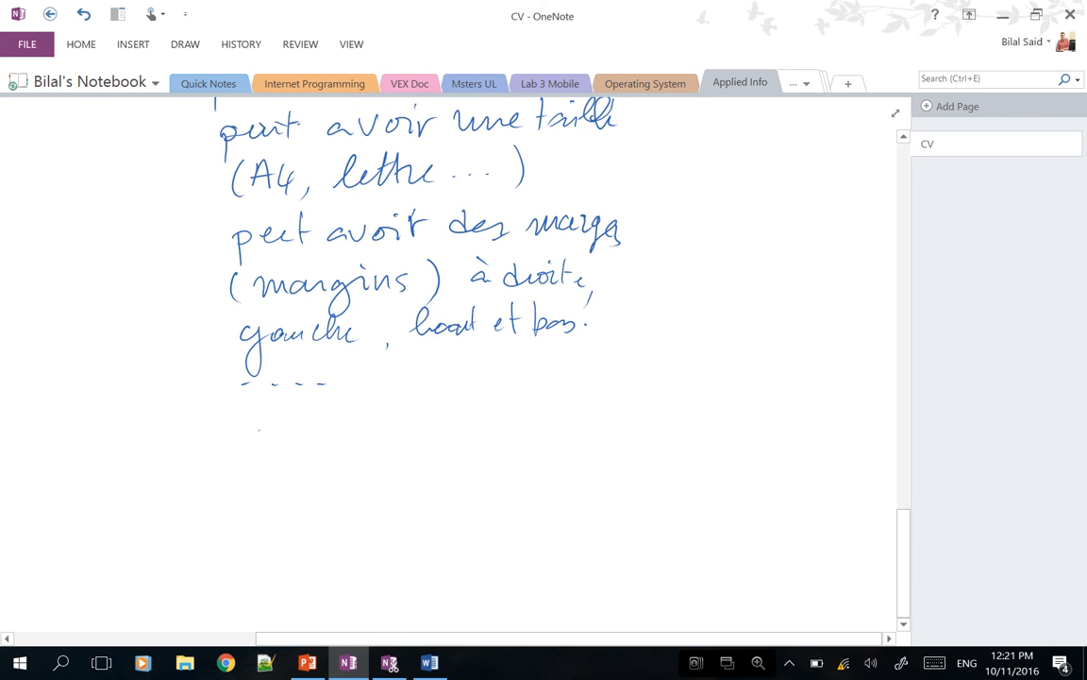
mouse_move(258, 406)
left_mouse_down()
mouse_move(229, 432)
mouse_move(360, 436)
left_mouse_up()
left_click_drag(220, 455, 348, 452)
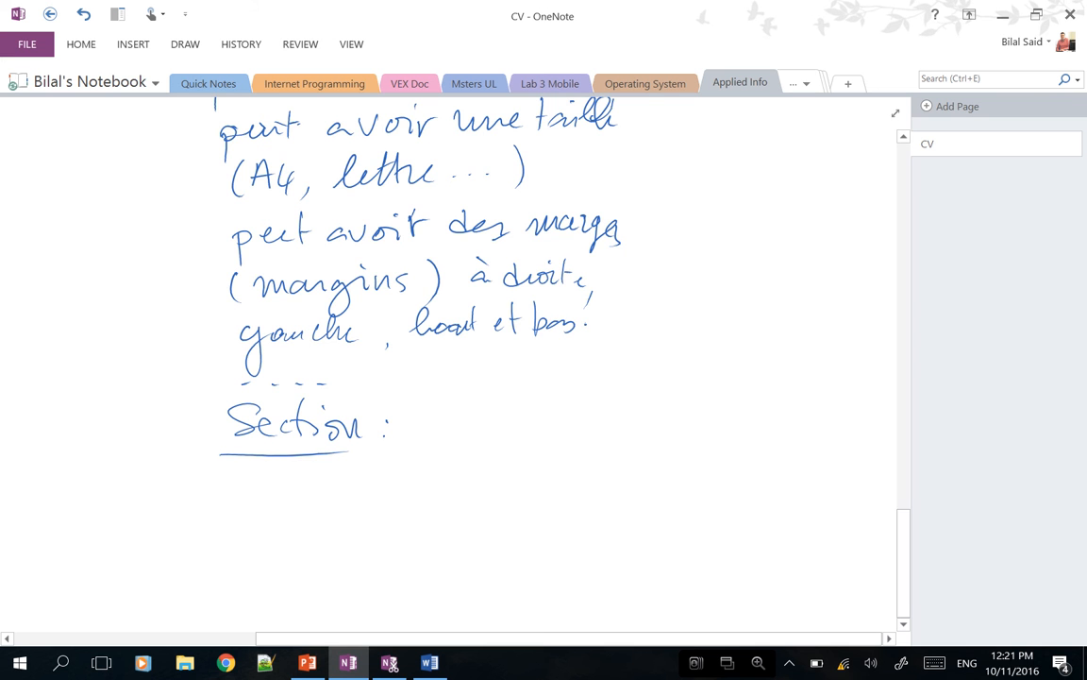
- Start the section definition by handwriting "une suite de pages séparées par un saut" beside and below the "Section :" heading
scroll(448, 368, "down", 3)
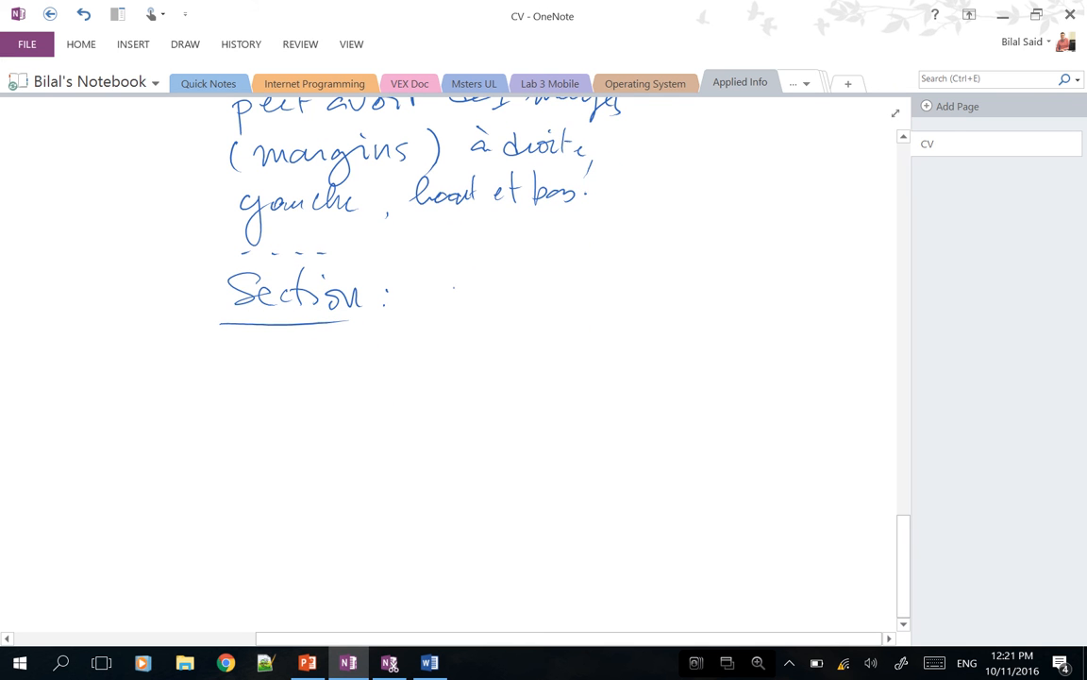
mouse_move(450, 277)
left_mouse_down()
mouse_move(484, 297)
mouse_move(708, 289)
left_mouse_up()
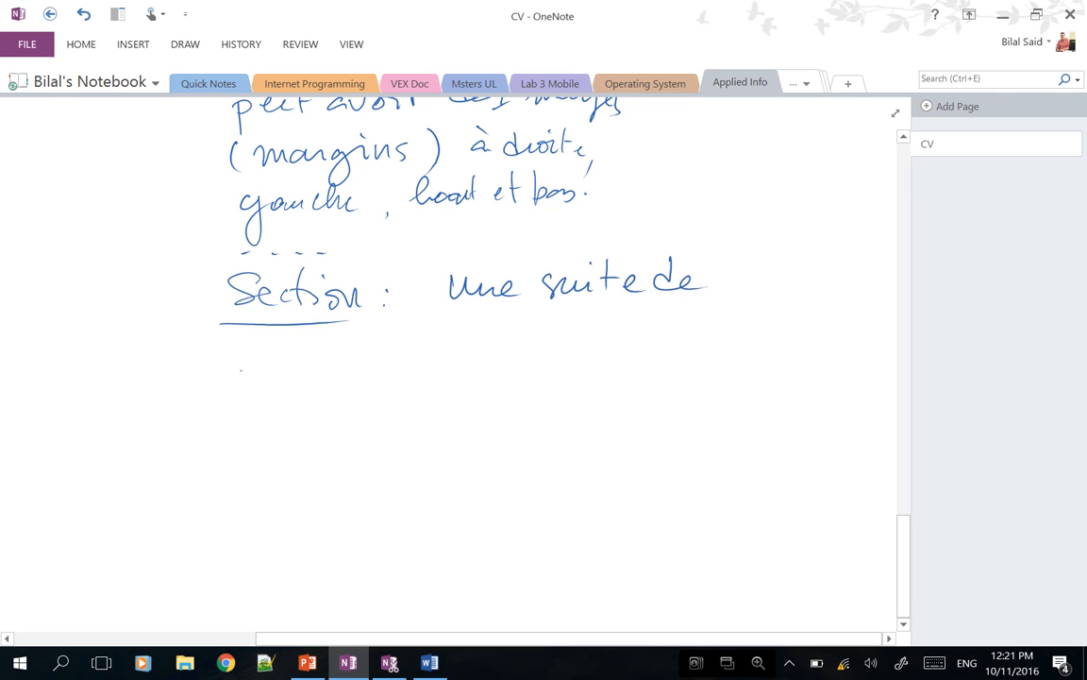
mouse_move(258, 349)
left_mouse_down()
mouse_move(260, 382)
mouse_move(271, 362)
mouse_move(344, 362)
mouse_move(340, 373)
left_mouse_up()
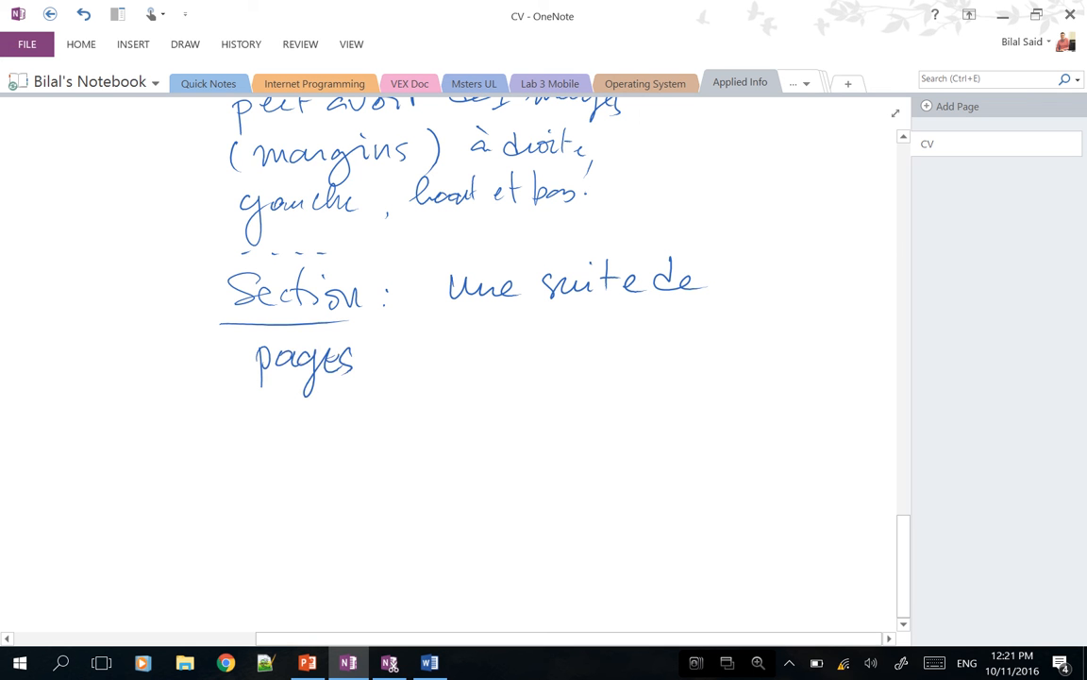
mouse_move(408, 340)
left_mouse_down()
mouse_move(395, 360)
mouse_move(428, 359)
left_mouse_up()
left_click(443, 346)
left_click_drag(421, 340, 440, 387)
mouse_move(441, 346)
left_mouse_down()
mouse_move(510, 351)
mouse_move(514, 311)
mouse_move(526, 352)
mouse_move(557, 385)
left_mouse_up()
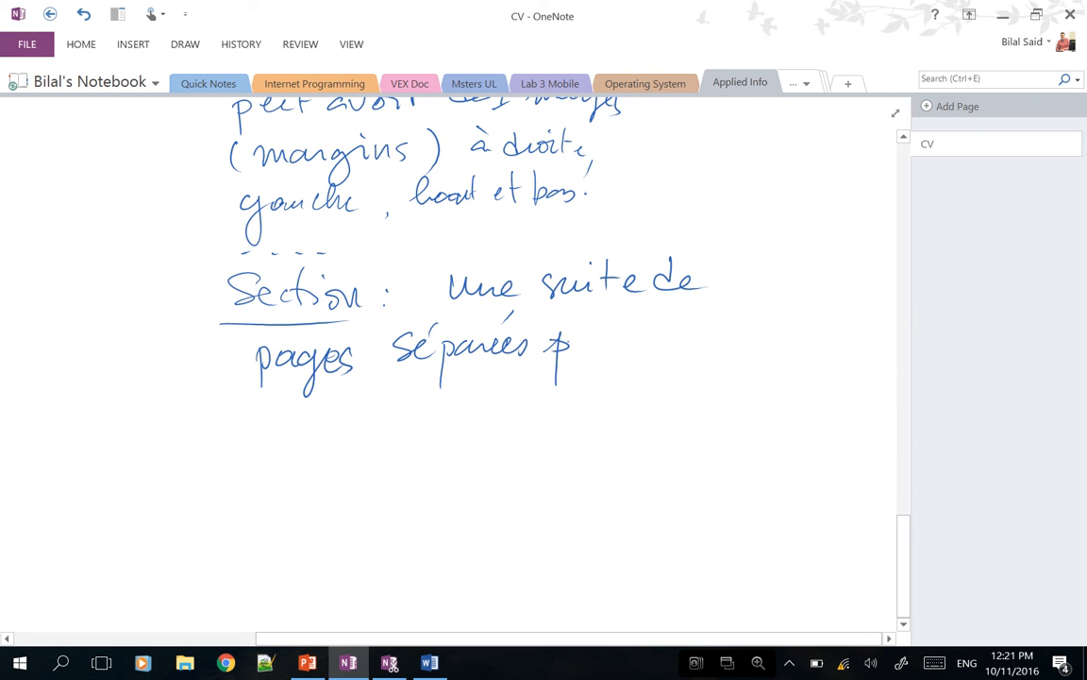
left_click(614, 346)
left_click_drag(570, 342, 746, 352)
left_click_drag(739, 333, 758, 330)
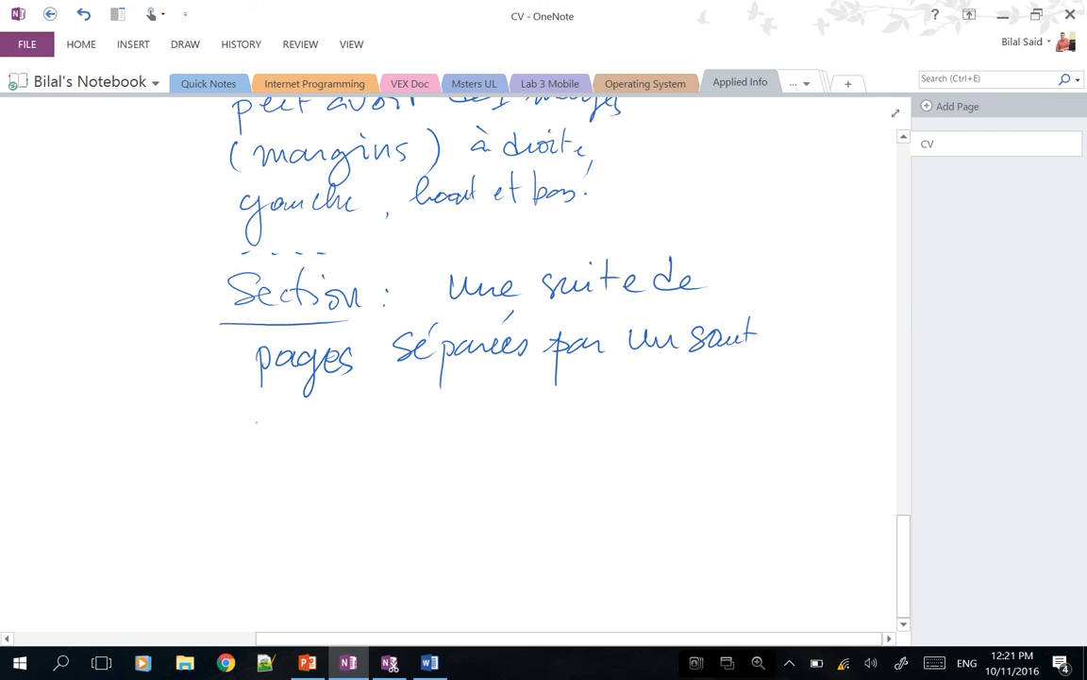
- Continue the section definition on a new line with the handwritten words "de page de type "section""
mouse_move(255, 415)
left_mouse_down()
mouse_move(247, 431)
mouse_move(273, 401)
left_mouse_up()
left_click(330, 404)
mouse_move(276, 425)
left_mouse_down()
mouse_move(348, 415)
mouse_move(357, 459)
mouse_move(387, 413)
mouse_move(480, 420)
left_mouse_up()
left_click_drag(470, 406, 486, 404)
left_click(515, 409)
mouse_move(489, 406)
left_mouse_down()
mouse_move(510, 416)
mouse_move(501, 445)
mouse_move(525, 444)
left_mouse_up()
left_click_drag(525, 416, 536, 408)
left_click_drag(542, 413, 555, 404)
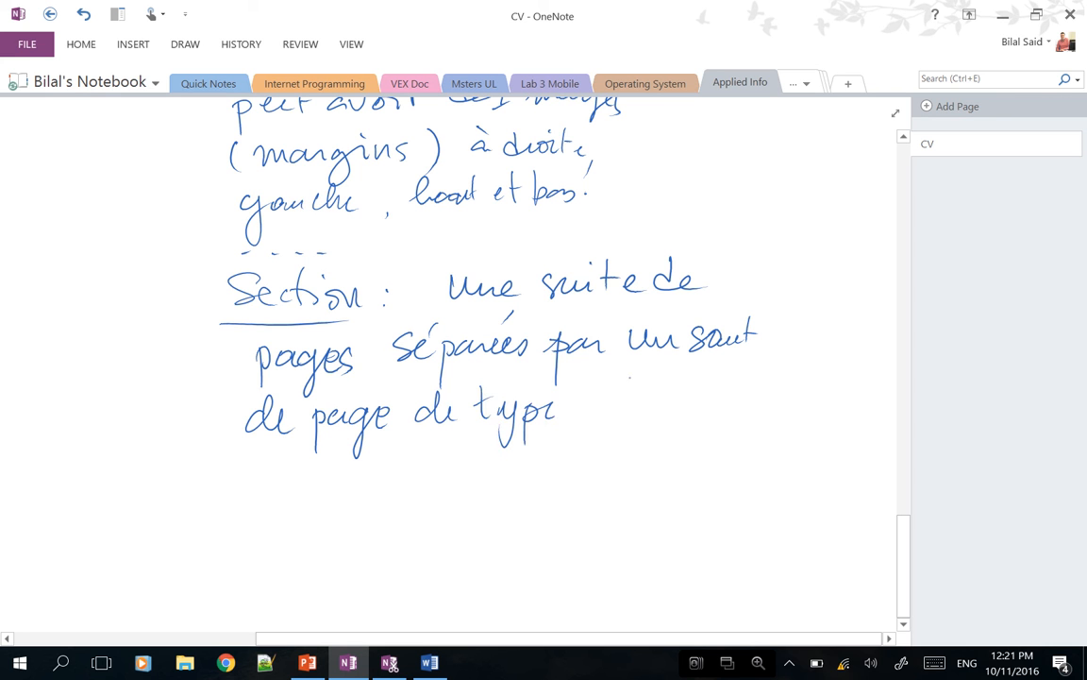
left_click_drag(620, 395, 630, 409)
mouse_move(651, 396)
left_mouse_down()
mouse_move(633, 421)
mouse_move(674, 417)
left_mouse_up()
left_click_drag(693, 387, 696, 417)
mouse_move(683, 402)
left_mouse_down()
mouse_move(708, 397)
mouse_move(713, 412)
mouse_move(725, 399)
left_mouse_up()
left_click(712, 388)
mouse_move(734, 400)
left_mouse_down()
mouse_move(751, 404)
mouse_move(760, 390)
left_mouse_up()
left_click_drag(769, 376, 768, 388)
- Finish the section definition by handwriting "avant et après." on the line below
mouse_move(256, 479)
left_mouse_down()
mouse_move(251, 488)
mouse_move(271, 491)
left_mouse_up()
left_click_drag(273, 473, 291, 472)
mouse_move(308, 477)
left_mouse_down()
mouse_move(309, 490)
mouse_move(335, 486)
left_mouse_up()
mouse_move(341, 456)
left_mouse_down()
mouse_move(343, 486)
mouse_move(353, 473)
left_mouse_up()
left_click_drag(379, 478, 393, 483)
left_click_drag(397, 452, 399, 484)
left_click_drag(389, 465, 453, 483)
left_click_drag(463, 466, 464, 483)
mouse_move(474, 476)
left_mouse_down()
mouse_move(517, 480)
mouse_move(501, 465)
left_mouse_up()
left_click(539, 482)
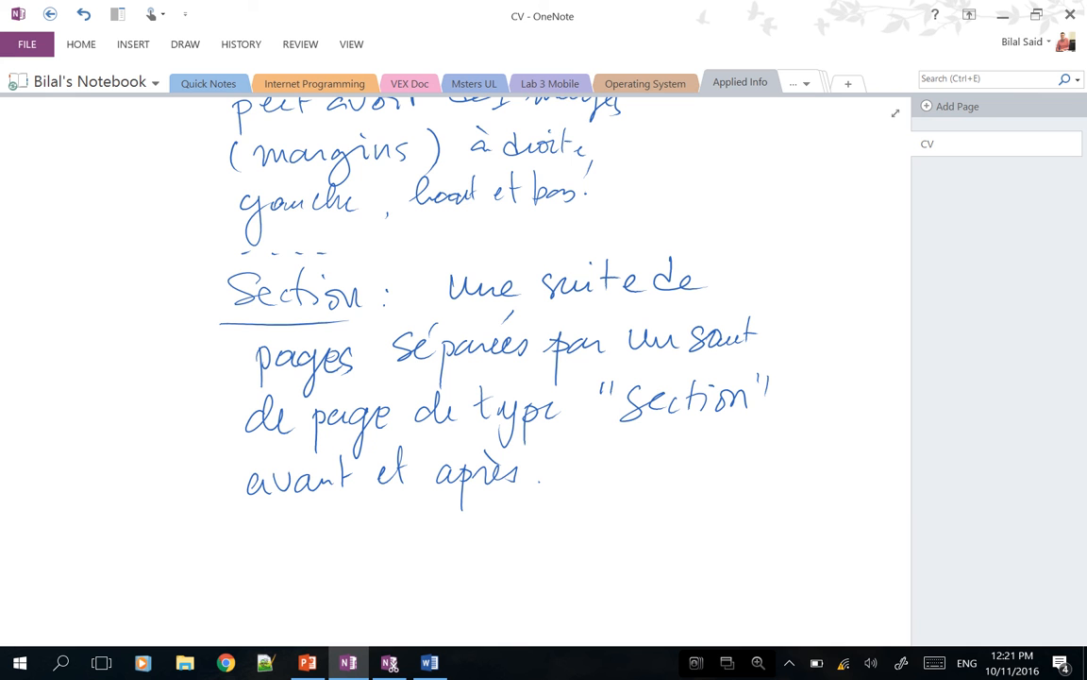
- Underline "saut de page" in the section definition and add an arrow from it to a handwritten "page break" note
left_click_drag(628, 363, 745, 359)
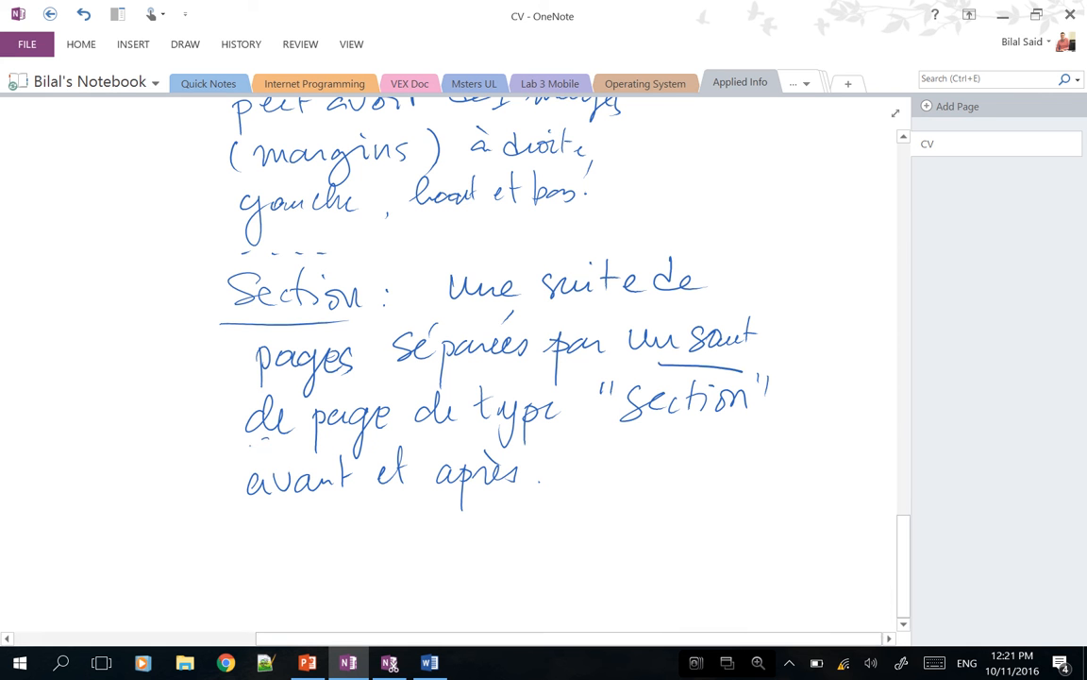
left_click_drag(248, 437, 389, 440)
mouse_move(242, 415)
left_mouse_down()
mouse_move(194, 421)
mouse_move(209, 445)
left_mouse_up()
left_click_drag(47, 416, 60, 461)
mouse_move(52, 383)
left_mouse_down()
mouse_move(81, 377)
mouse_move(100, 408)
mouse_move(137, 375)
mouse_move(156, 401)
mouse_move(222, 372)
left_mouse_up()
- Close the bottom of the second page sketch and number the two page sketches i and ii
scroll(449, 368, "down", 5)
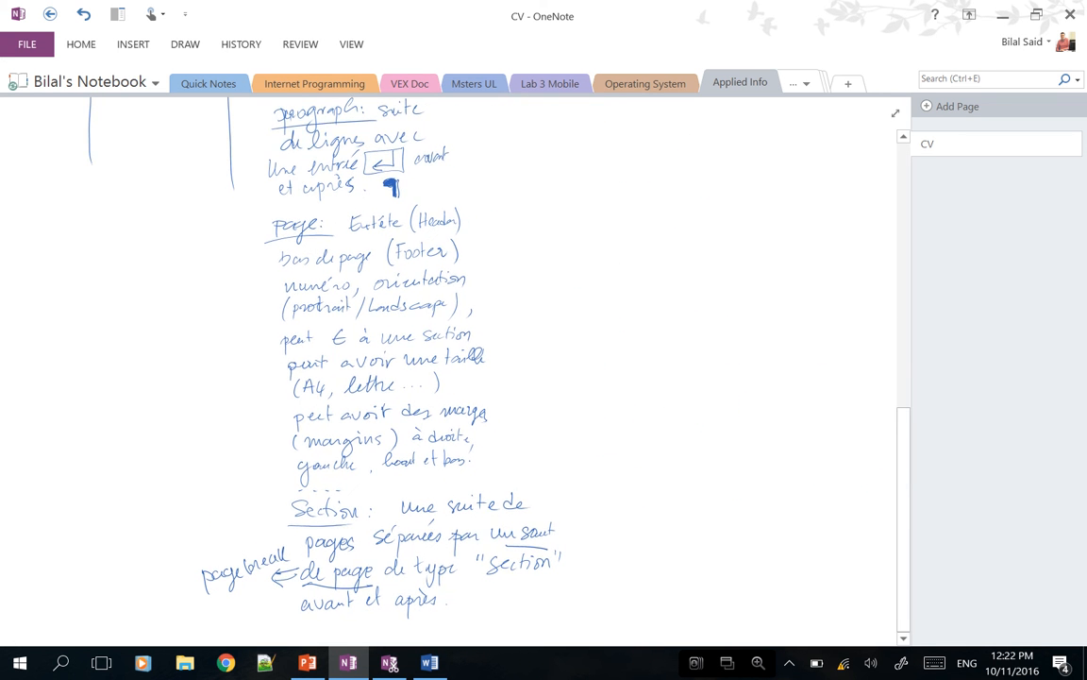
scroll(377, 368, "up", 3)
scroll(448, 368, "up", 5)
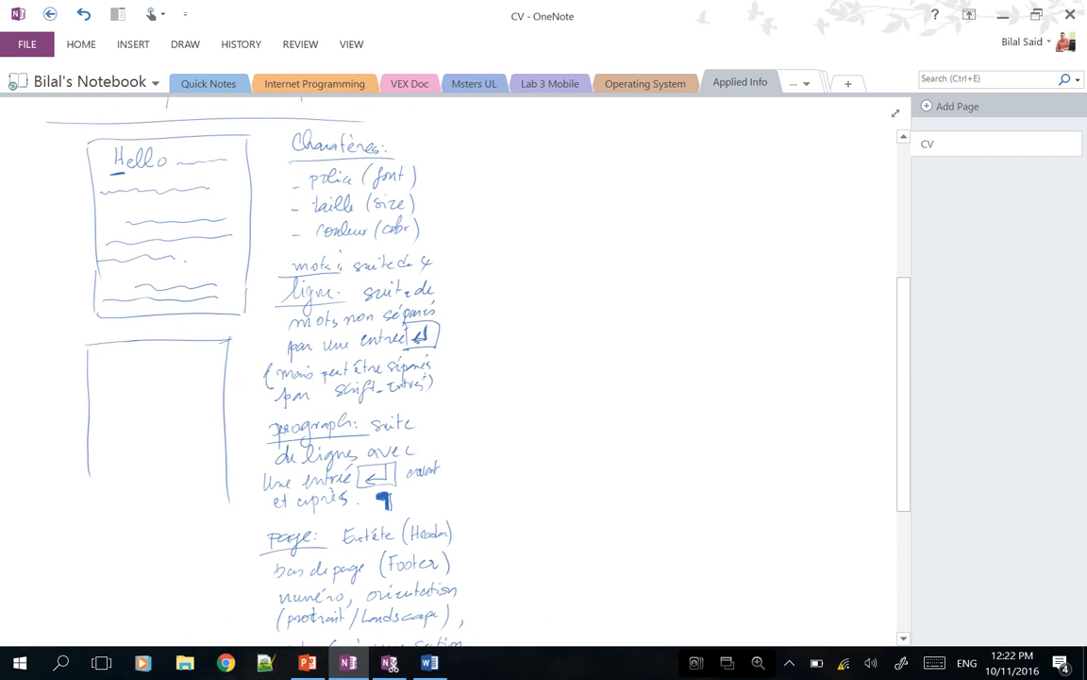
mouse_move(91, 470)
left_mouse_down()
mouse_move(114, 516)
mouse_move(225, 505)
left_mouse_up()
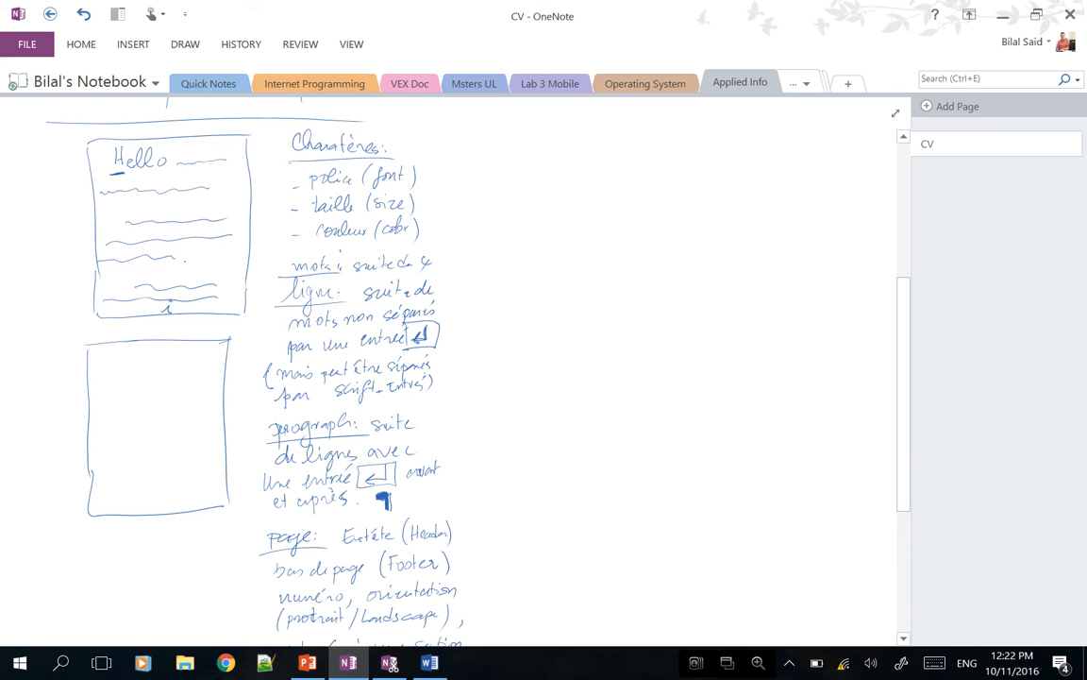
left_click_drag(153, 496, 172, 509)
- Draw a brace labelled "Sect 1" beside the two page sketches and handwrite "page break" after dots in the second one
scroll(449, 378, "down", 3)
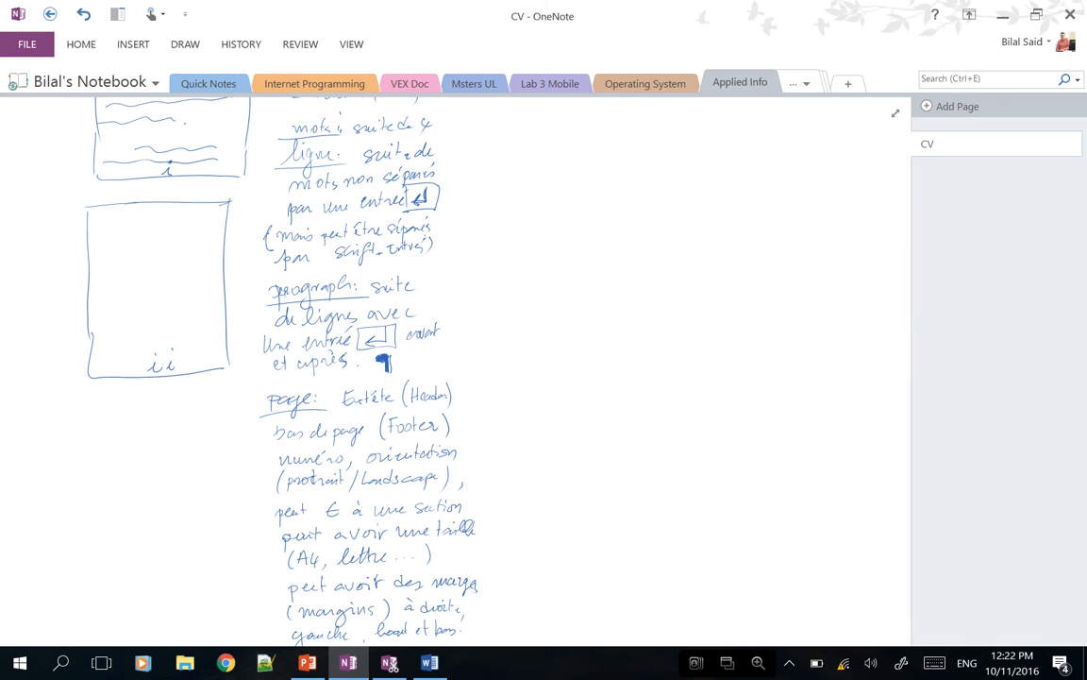
left_click_drag(48, 94, 76, 338)
left_click_drag(27, 196, 9, 223)
left_click_drag(28, 216, 41, 220)
mouse_move(53, 194)
left_mouse_down()
mouse_move(55, 225)
mouse_move(60, 202)
left_mouse_up()
left_click_drag(17, 249, 26, 272)
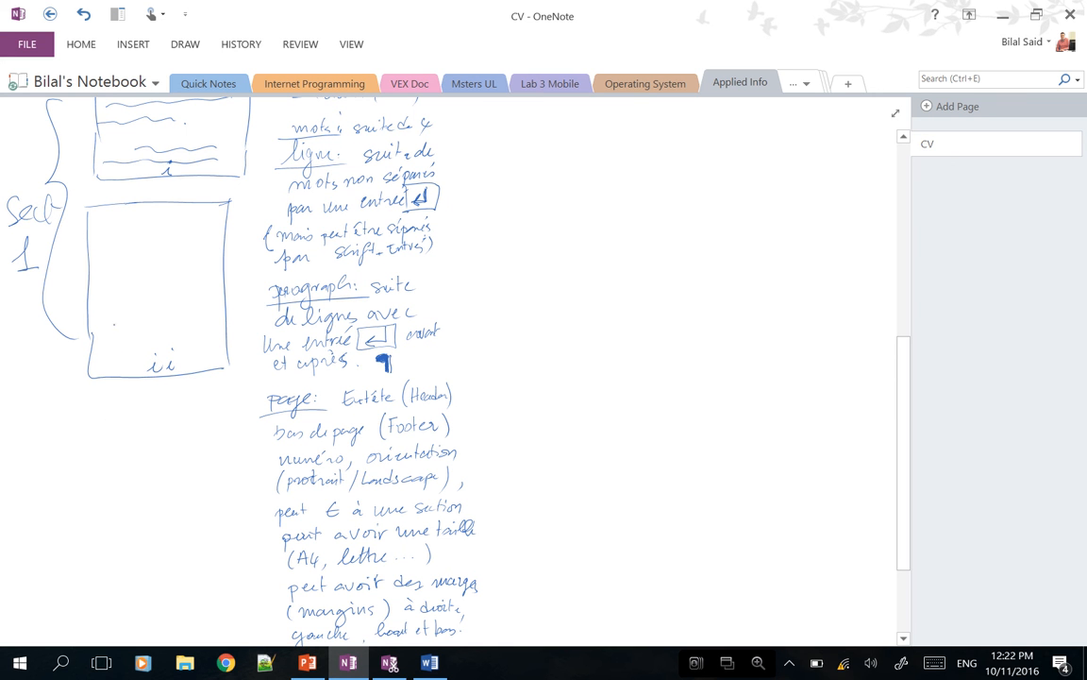
mouse_move(152, 323)
left_mouse_down()
mouse_move(144, 338)
mouse_move(186, 330)
left_mouse_up()
mouse_move(192, 316)
left_mouse_down()
mouse_move(202, 330)
mouse_move(247, 328)
left_mouse_up()
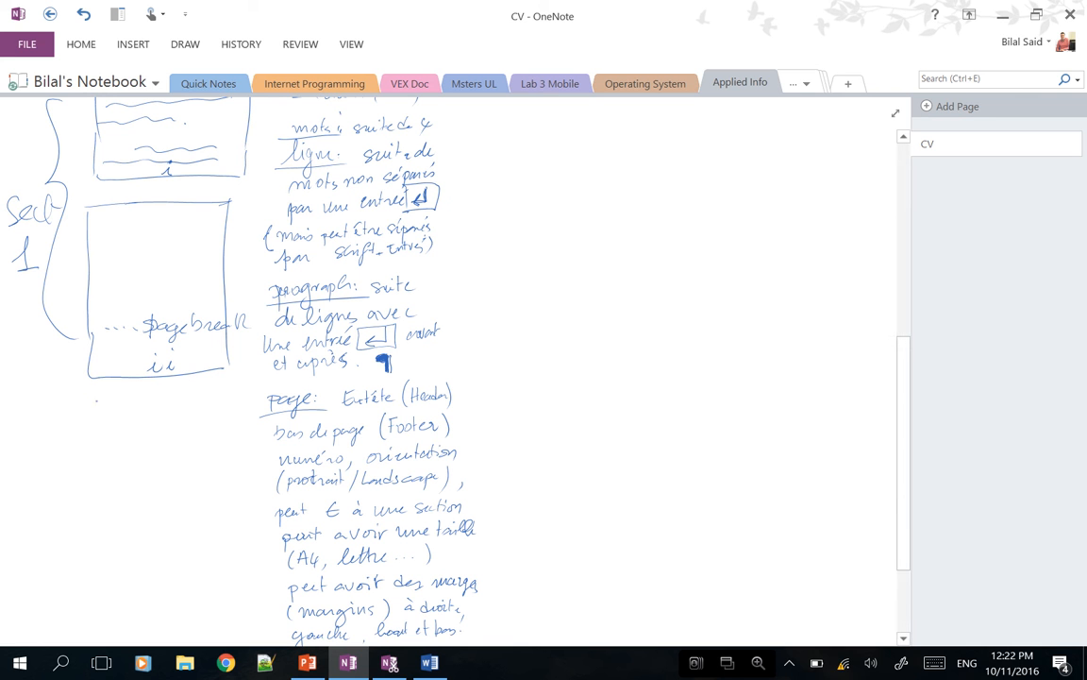
- Draw a second brace below the first one and label it "Sect 2"
left_click_drag(81, 393, 101, 567)
mouse_move(22, 416)
left_mouse_down()
mouse_move(12, 435)
mouse_move(39, 433)
left_mouse_up()
mouse_move(41, 414)
left_mouse_down()
mouse_move(43, 432)
mouse_move(31, 432)
mouse_move(52, 422)
left_mouse_up()
left_click_drag(29, 451, 43, 477)
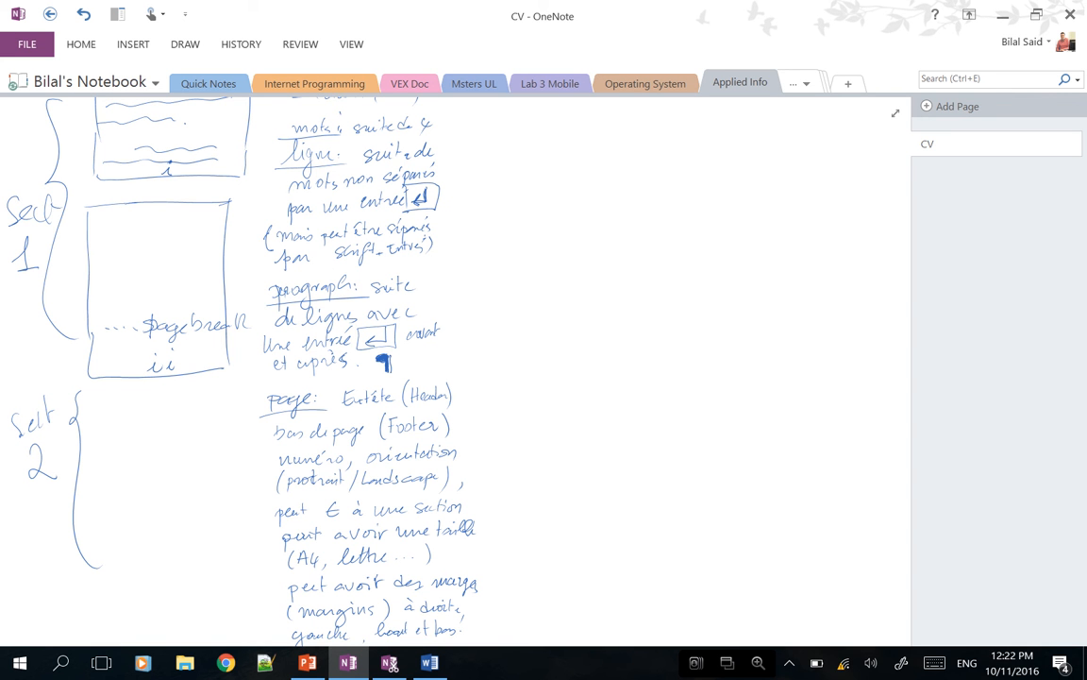
- Sketch a page inside the "Sect 2" brace with a header scribble and year, and page number 1 at its foot
mouse_move(104, 404)
left_mouse_down()
mouse_move(227, 404)
mouse_move(227, 569)
mouse_move(112, 576)
mouse_move(104, 404)
left_mouse_up()
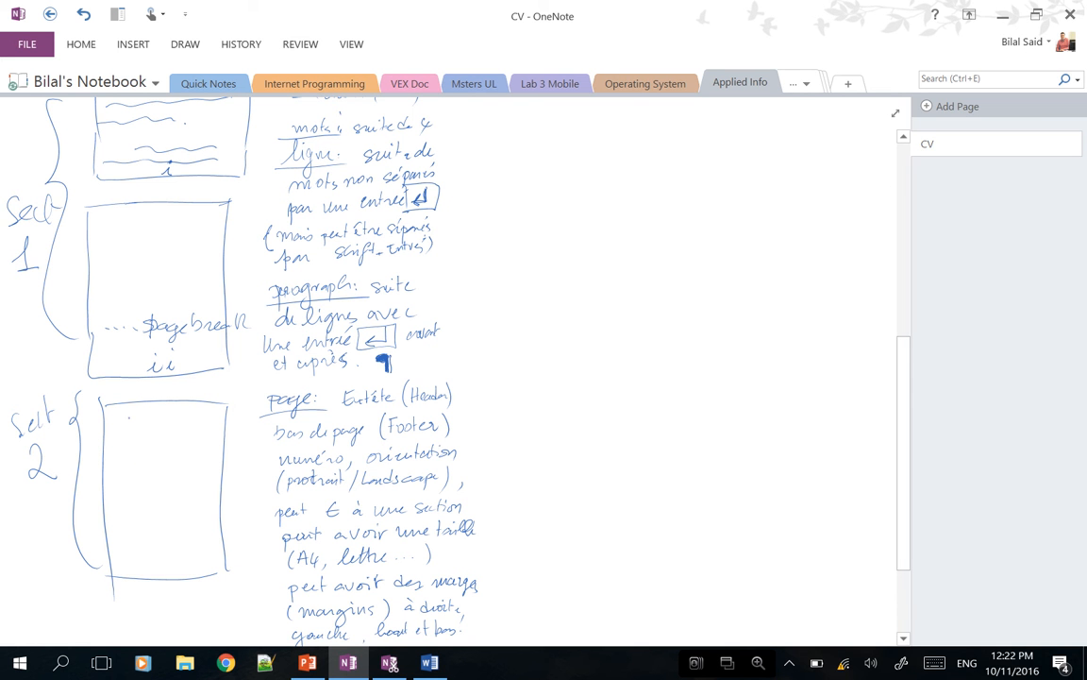
left_click_drag(125, 418, 213, 422)
left_click_drag(219, 412, 226, 419)
scroll(412, 328, "down", 5)
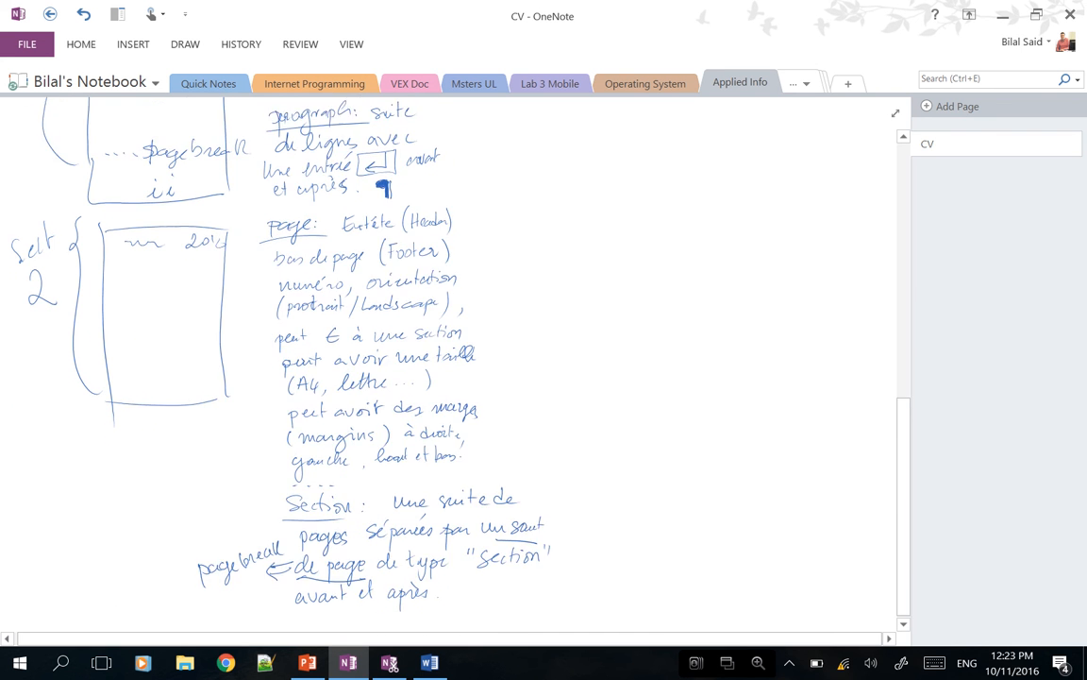
left_click_drag(160, 324, 165, 343)
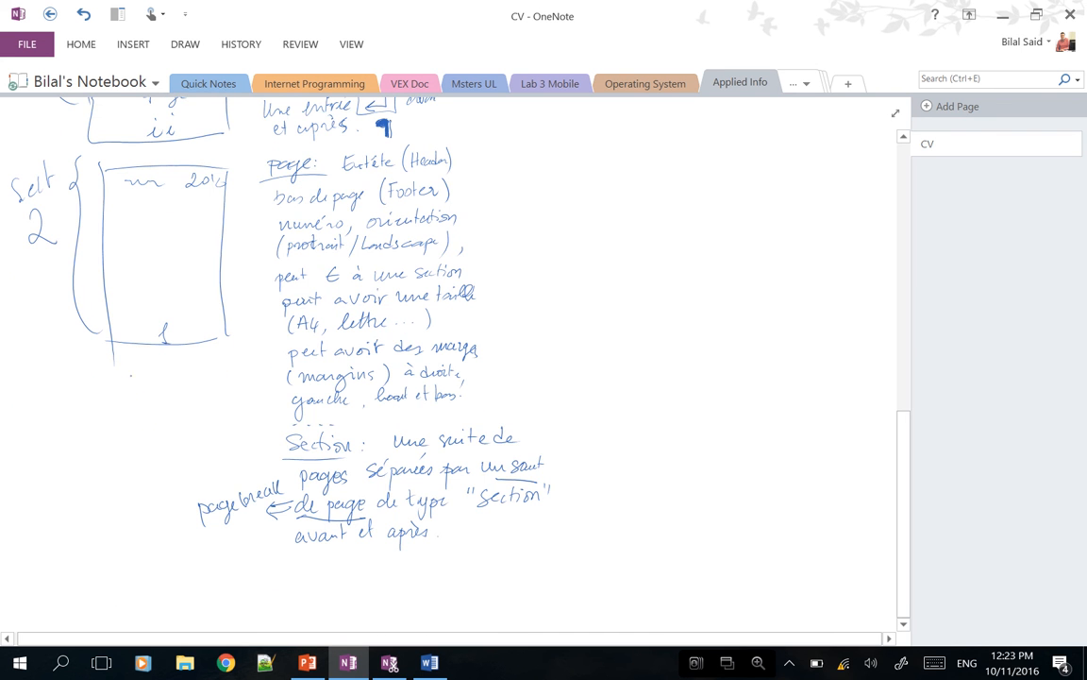
- Sketch another page numbered 2 below with vertical continuation marks, and extend the "Sect 2" brace alongside it
left_click_drag(225, 378, 115, 384)
left_click_drag(131, 380, 124, 532)
left_click_drag(222, 384, 223, 527)
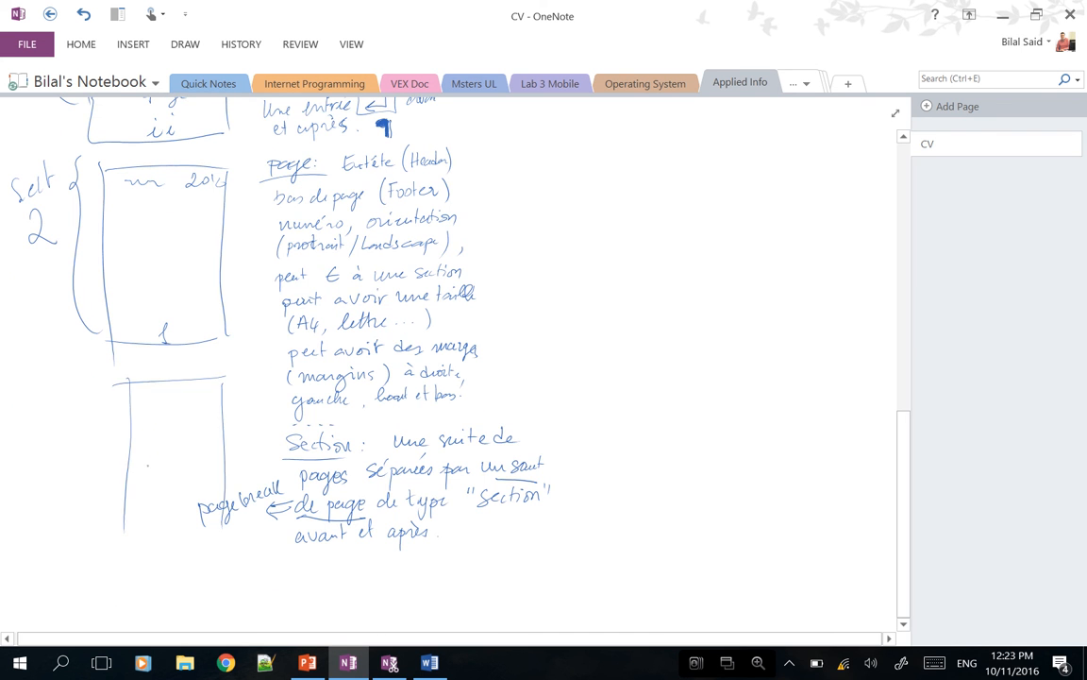
mouse_move(137, 511)
left_mouse_down()
mouse_move(202, 510)
mouse_move(171, 513)
mouse_move(169, 556)
left_mouse_up()
left_click(167, 572)
left_click(166, 595)
left_click_drag(74, 271, 92, 525)
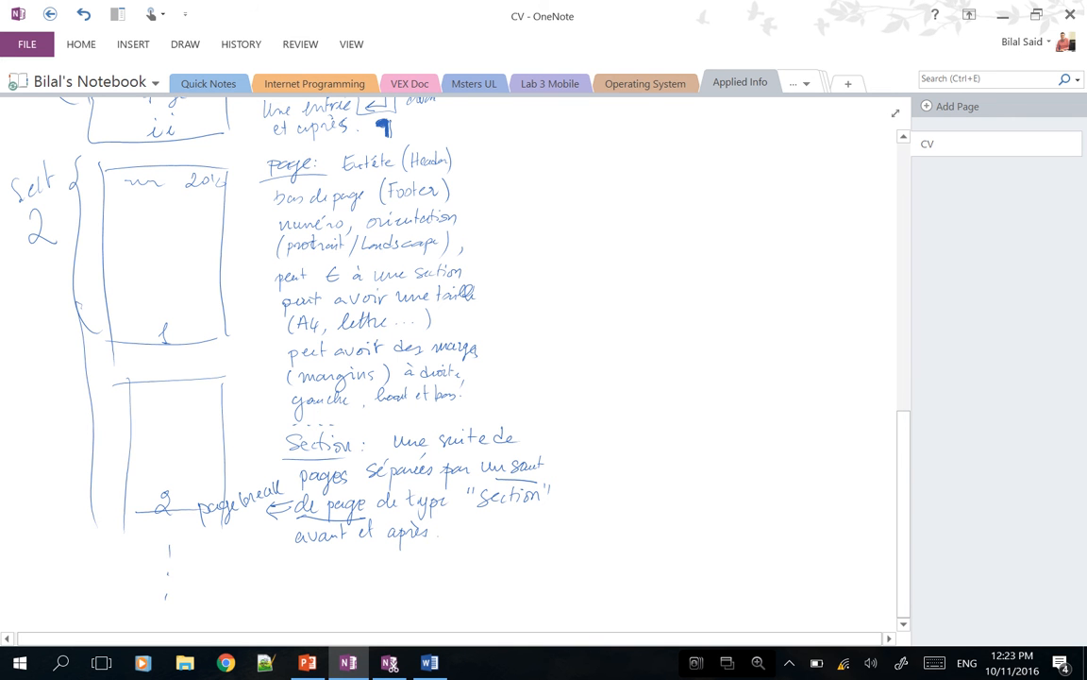
scroll(449, 368, "up", 3)
scroll(449, 368, "down", 10)
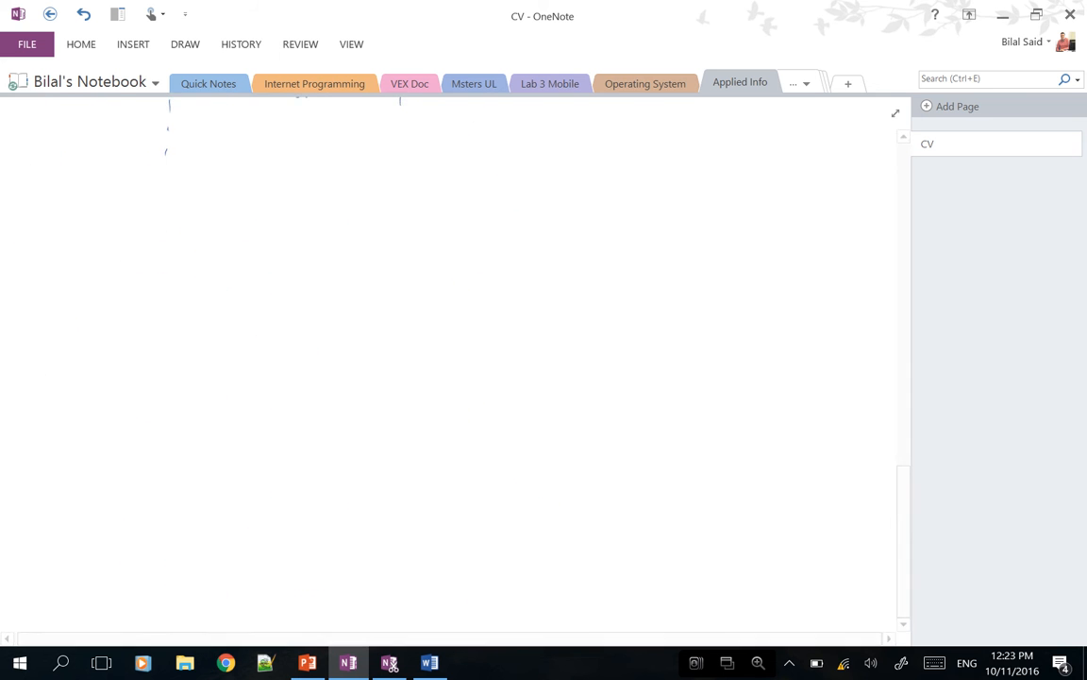
scroll(448, 369, "up", 4)
scroll(449, 368, "up", 5)
scroll(449, 369, "down", 2)
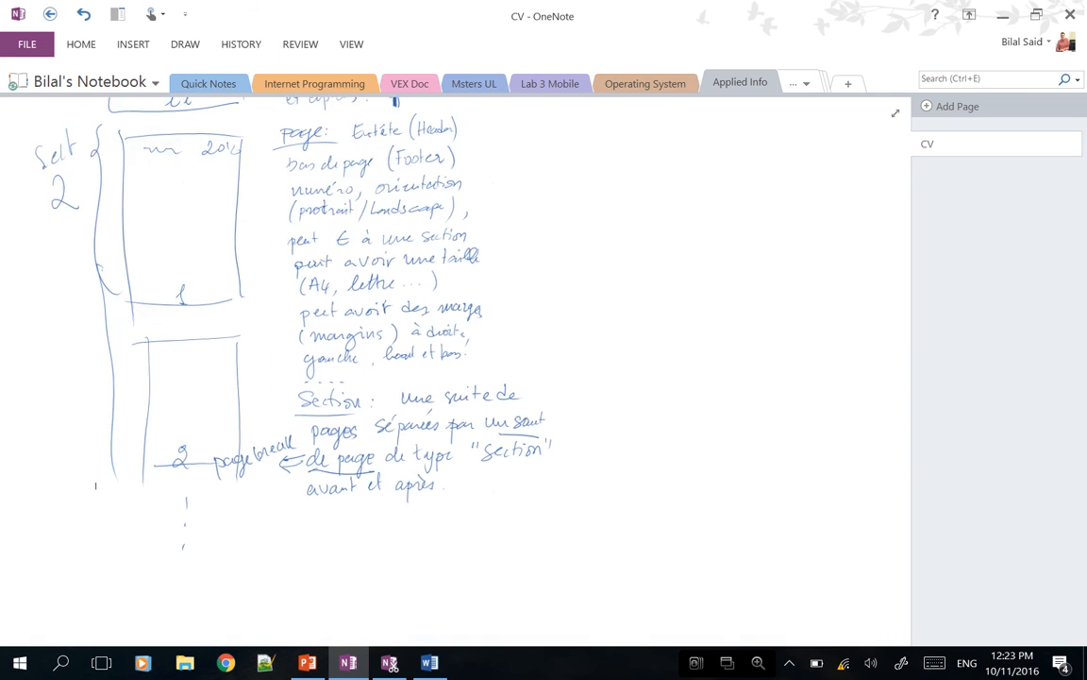
scroll(448, 368, "up", 9)
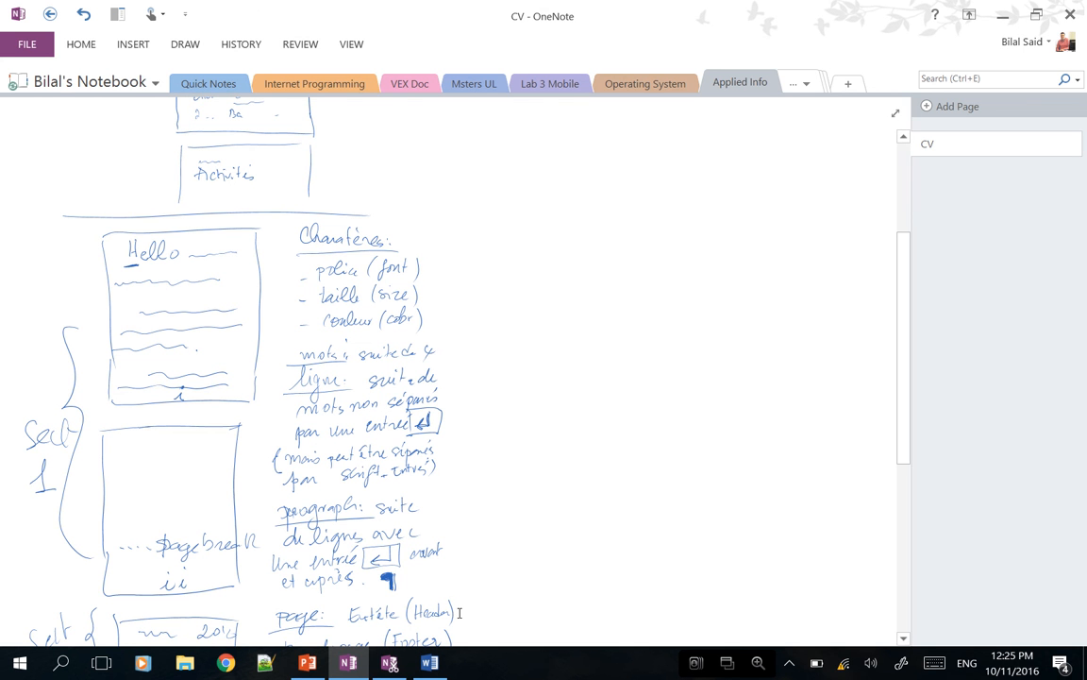
- Switch to the CV document in Word, leave header editing, and add one empty left-aligned paragraph after the "2015-2016" entry
key("alt+Tab")
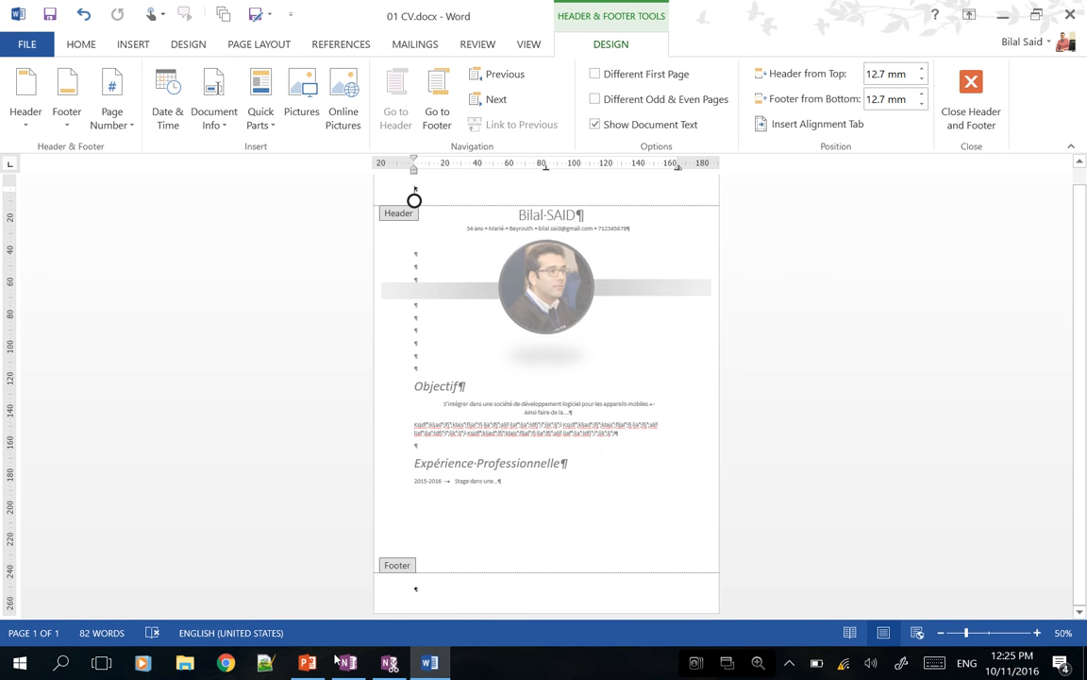
double_click(557, 559)
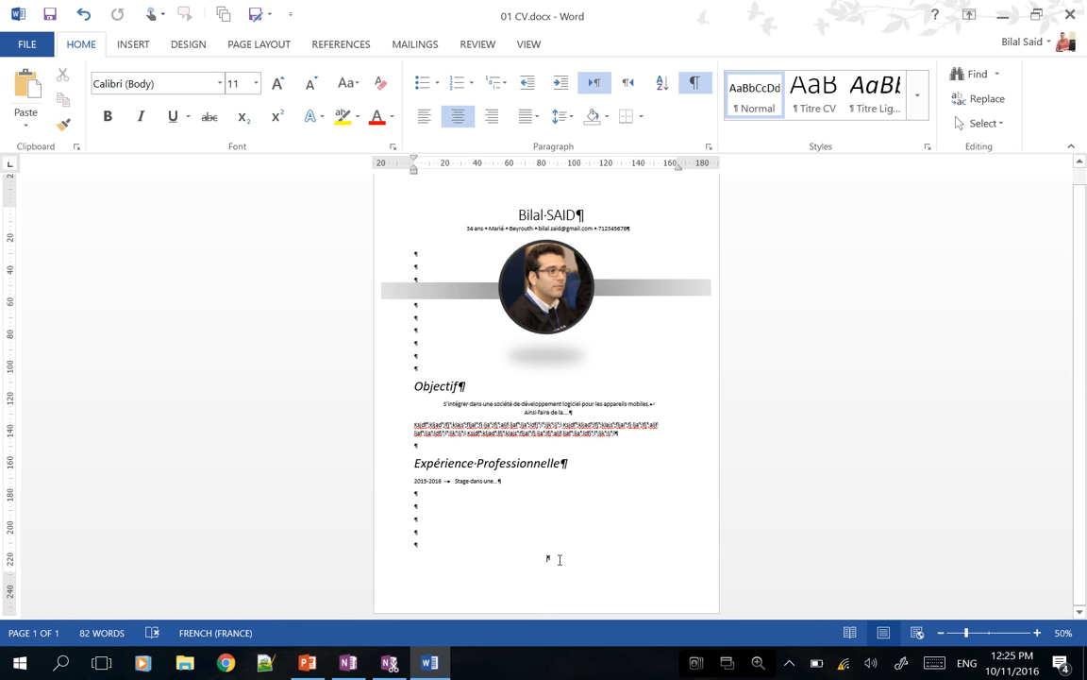
key("Up")
key("Up")
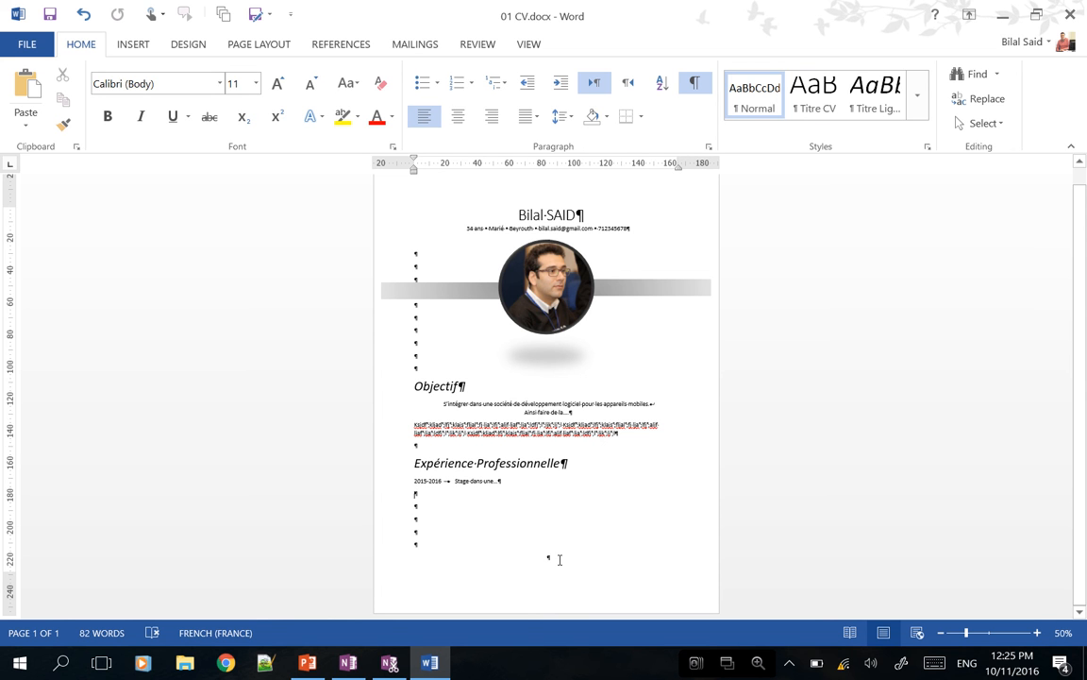
key("ctrl+z")
key("Delete")
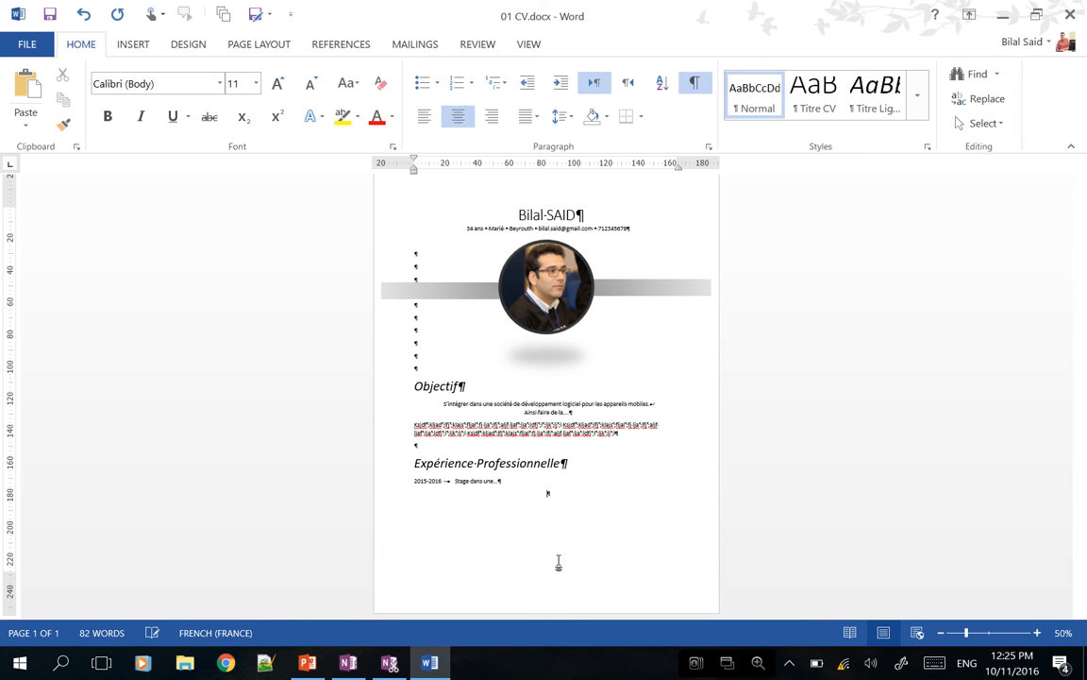
key("BackSpace")
key("Return")
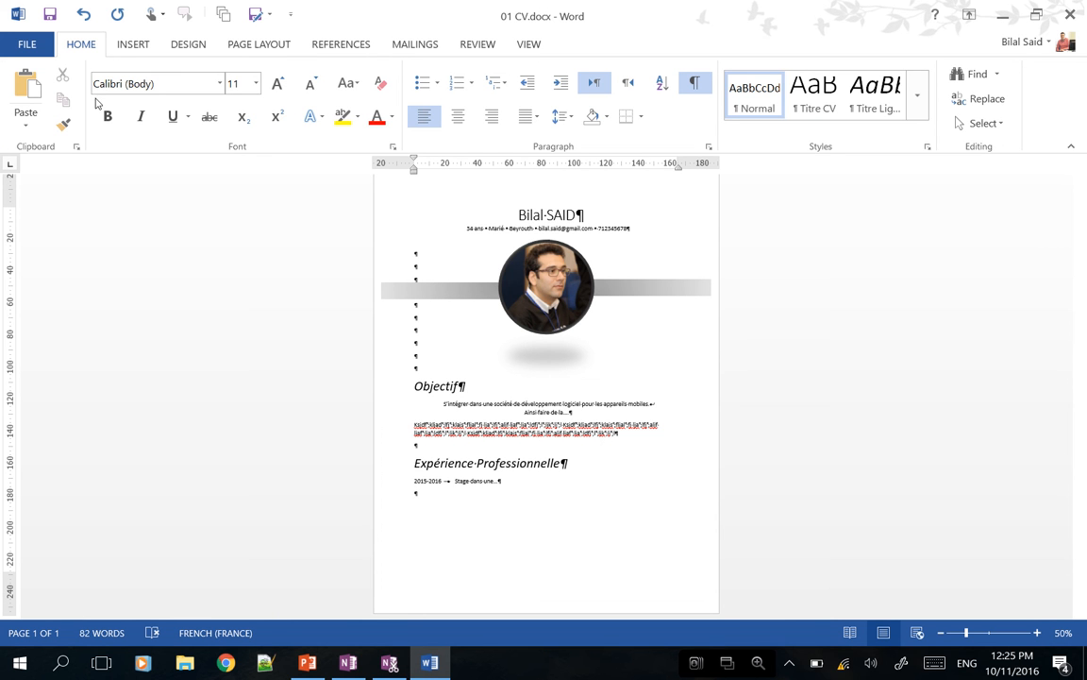
- Insert a Next Page section break after the "2015-2016" entry
left_click(135, 45)
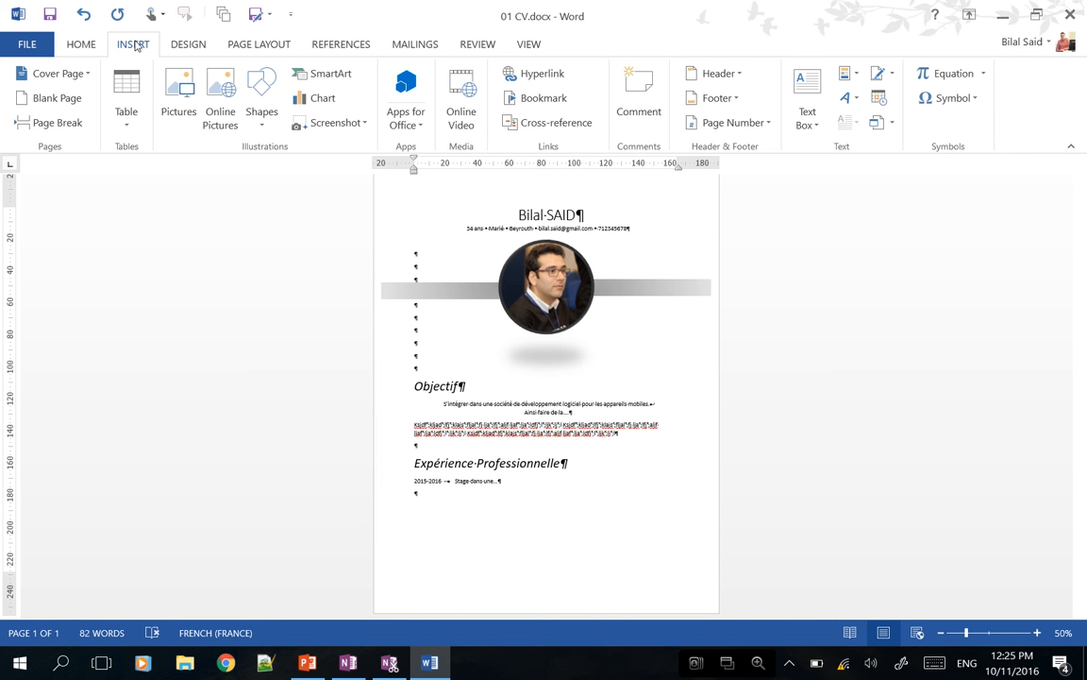
left_click(259, 45)
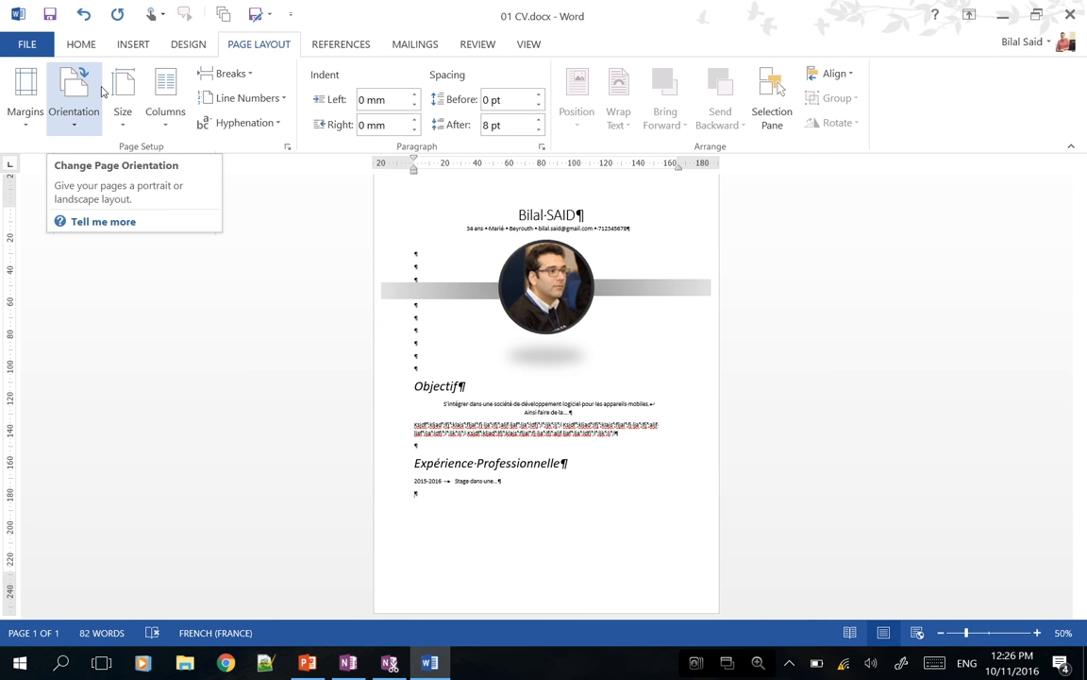
left_click(233, 73)
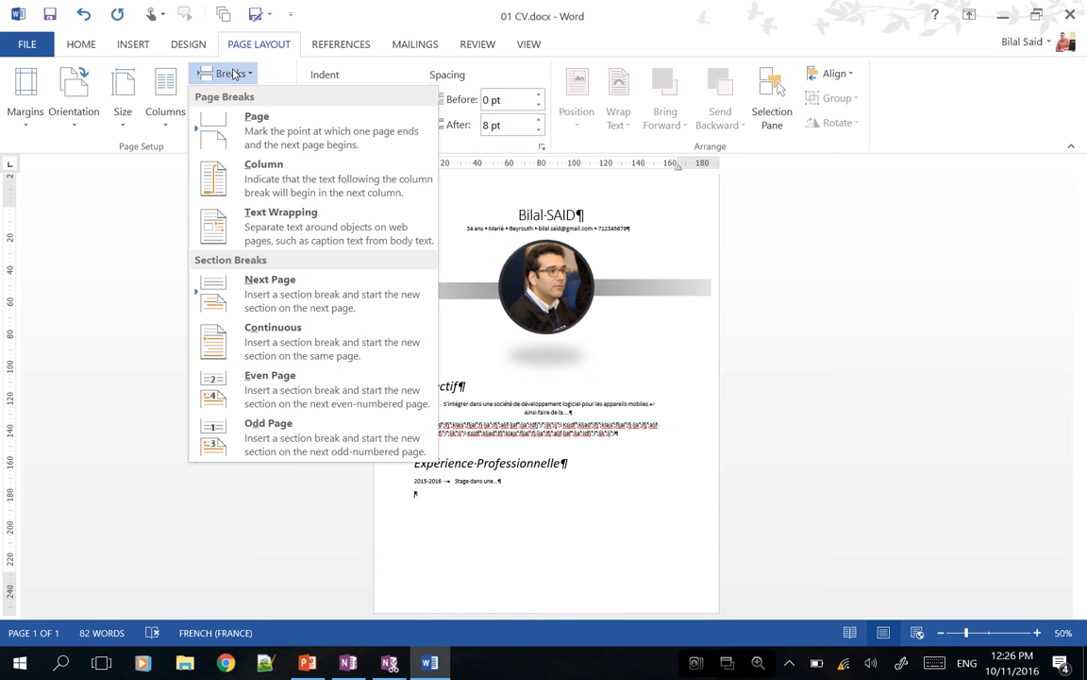
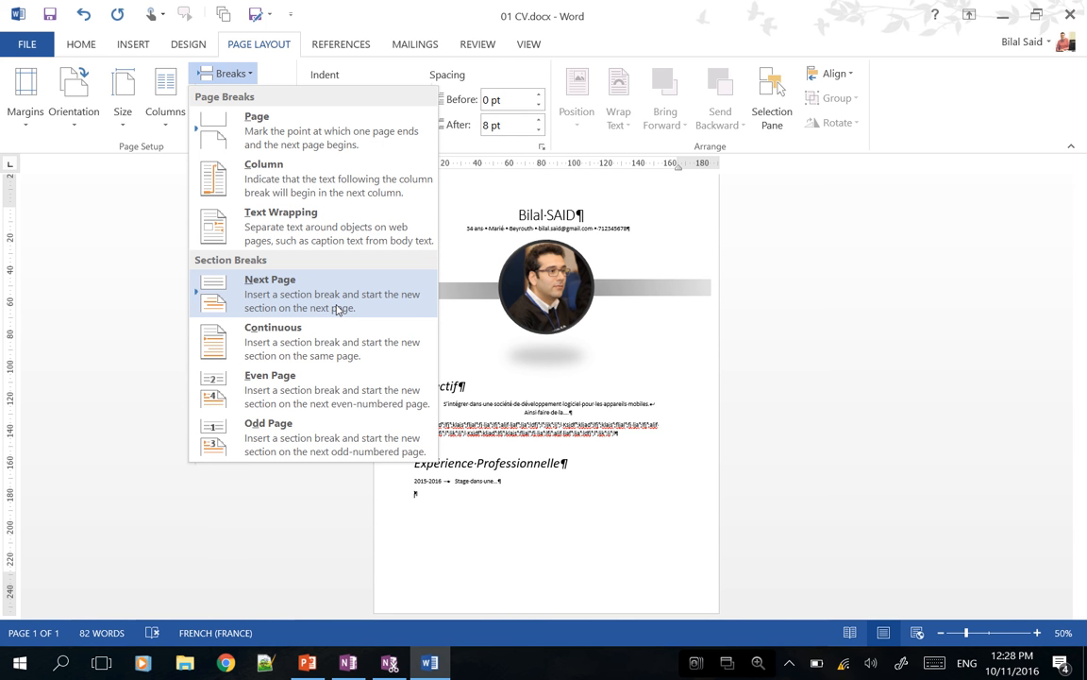
left_click(337, 311)
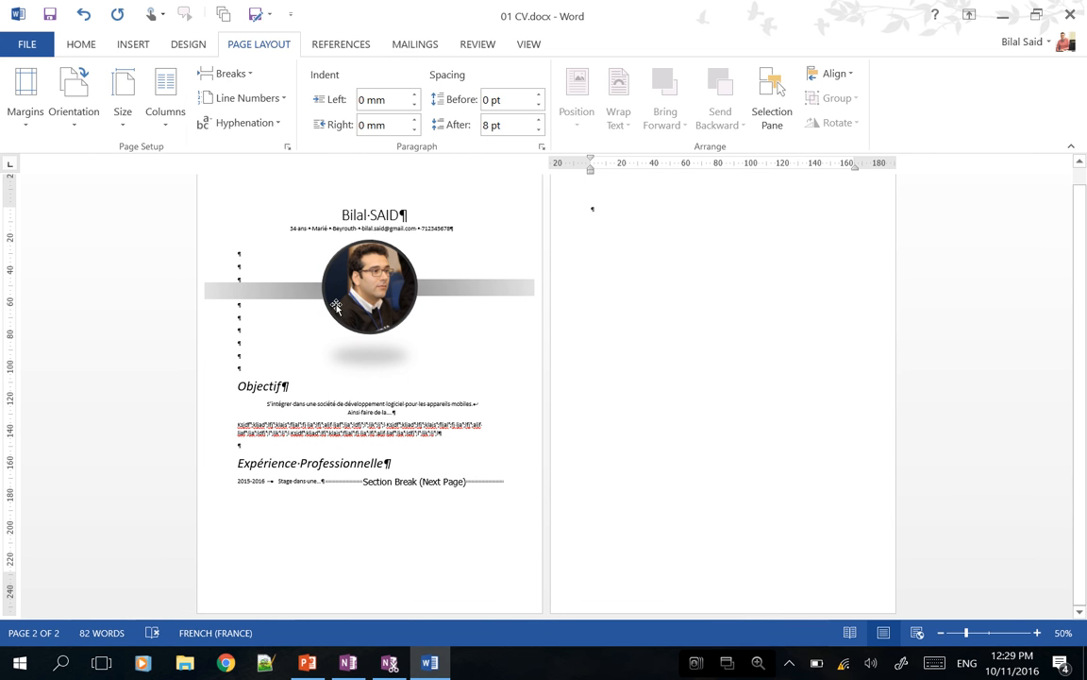
- Enter the sample lines "Lkhlkhlk" and "Kkjhkl" on the new page, followed by an empty paragraph
type("Lkhlkhlk")
key("Return")
type("kkjhkl")
key("Return")
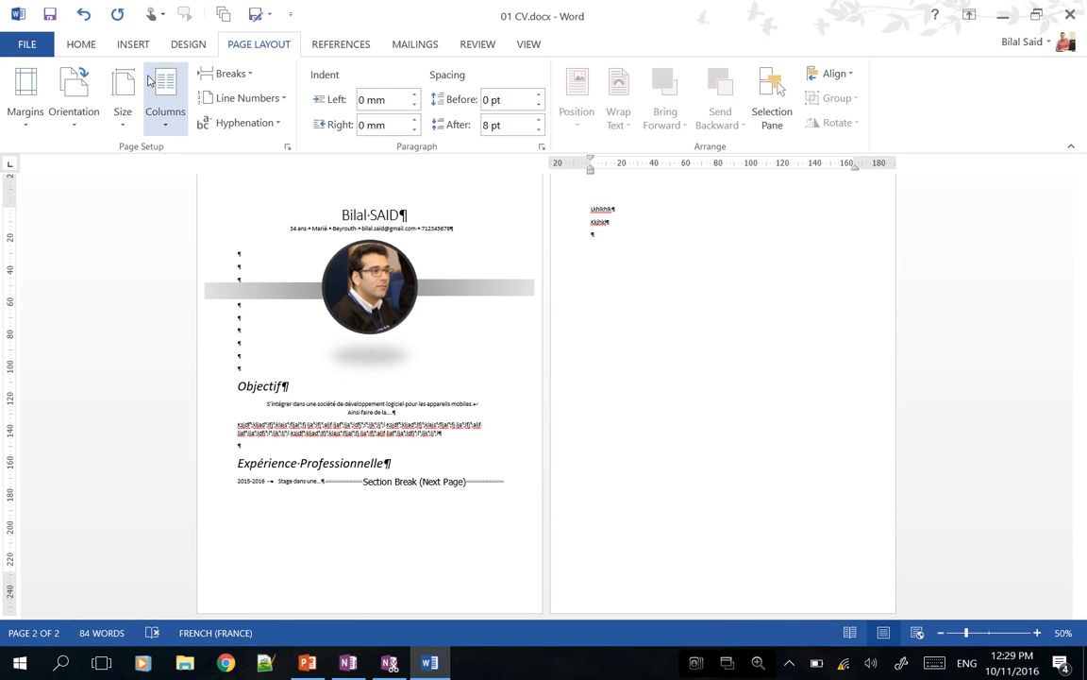
- Insert a Next Page section break after the "Kkjhkl" line on the second page
left_click(219, 72)
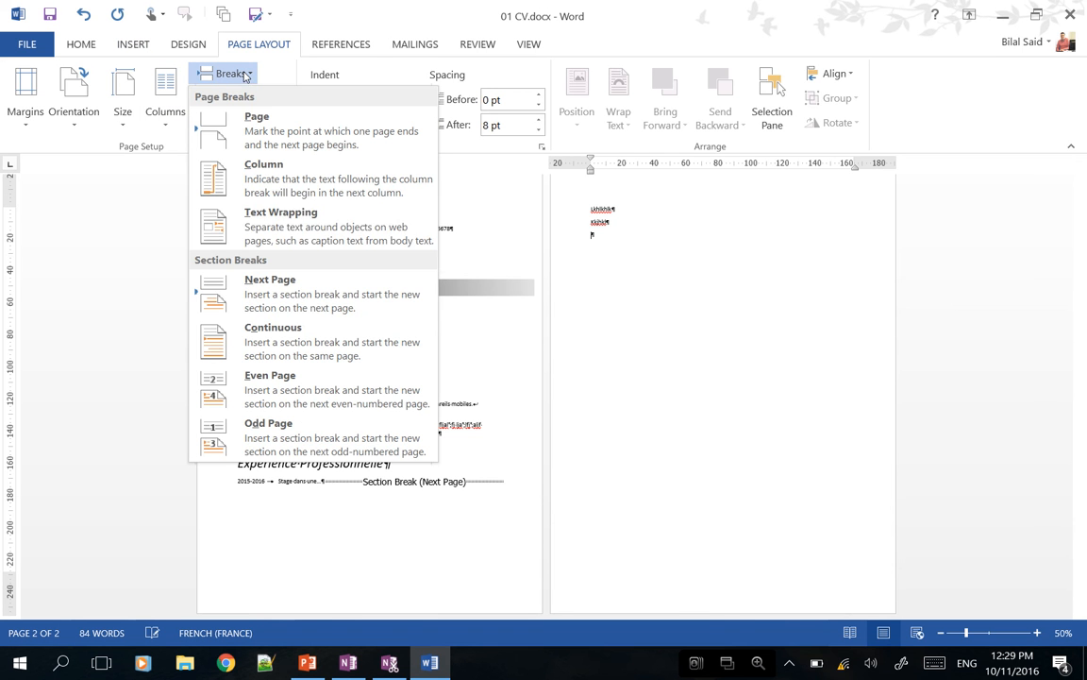
left_click(274, 286)
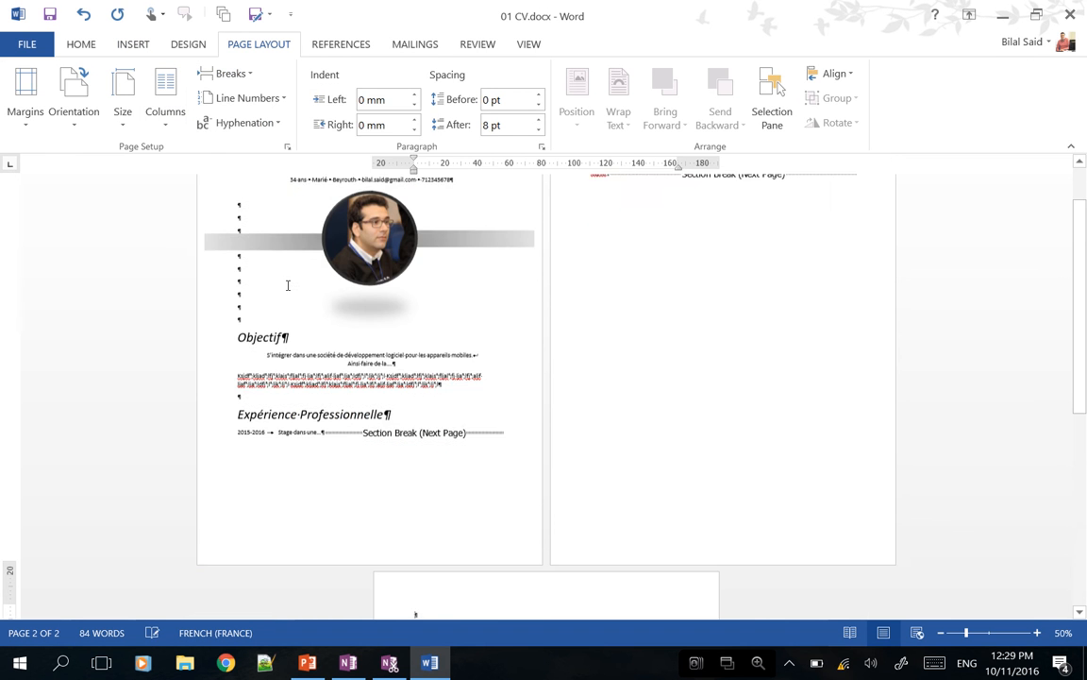
scroll(288, 285, "up", 3)
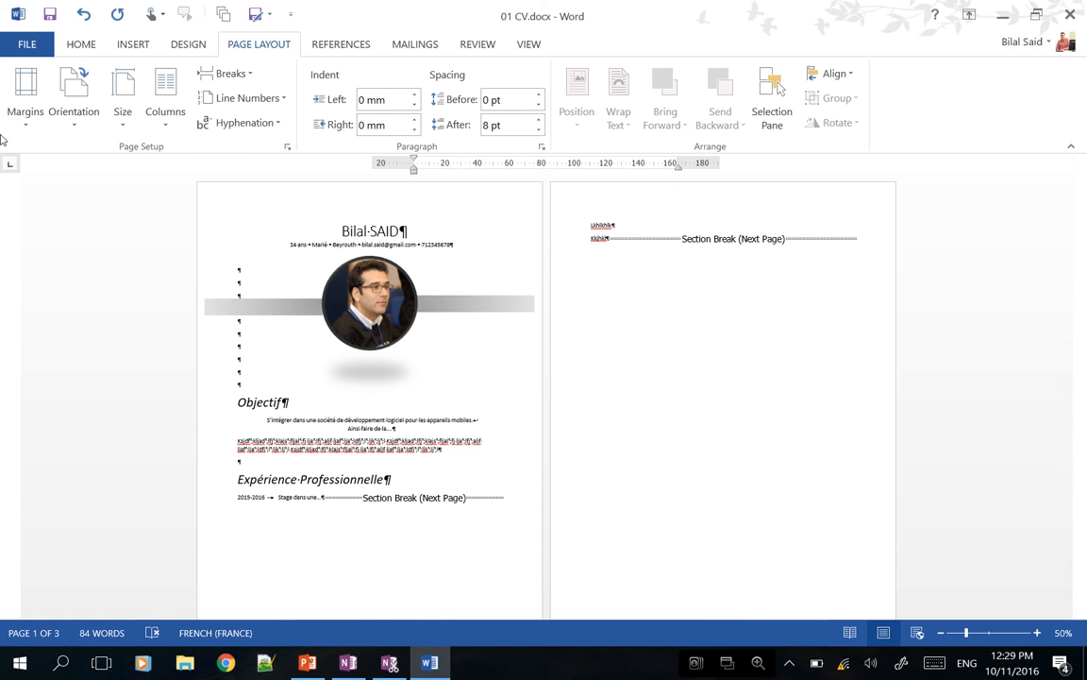
- Hide the document's formatting marks and show them again to compare how the section breaks appear
left_click(81, 44)
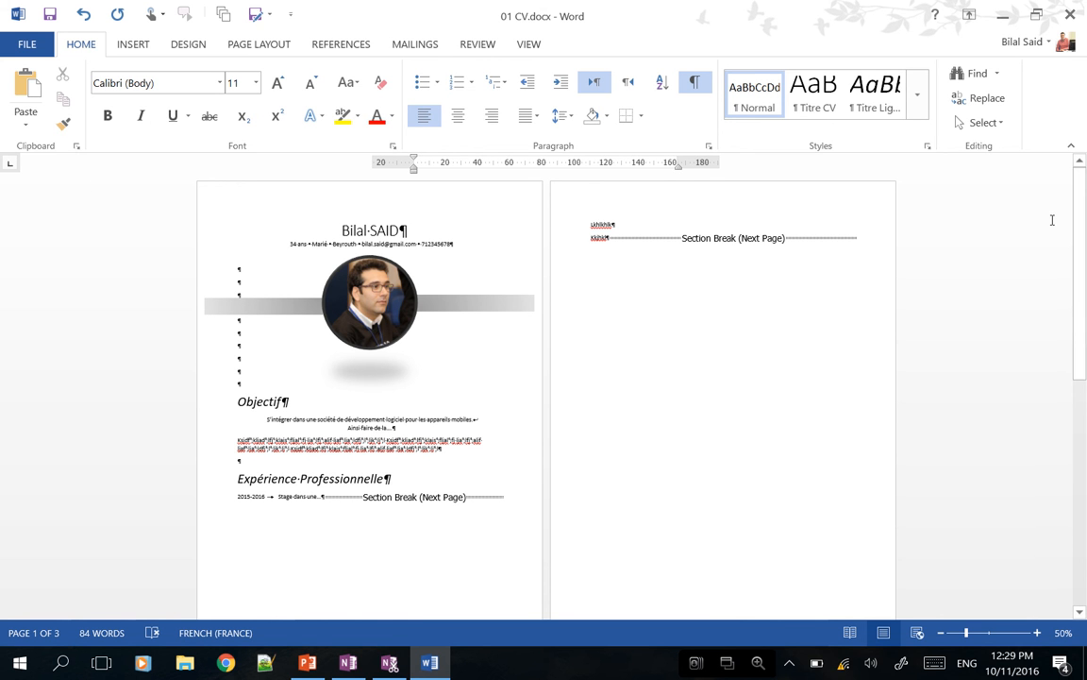
left_click(696, 88)
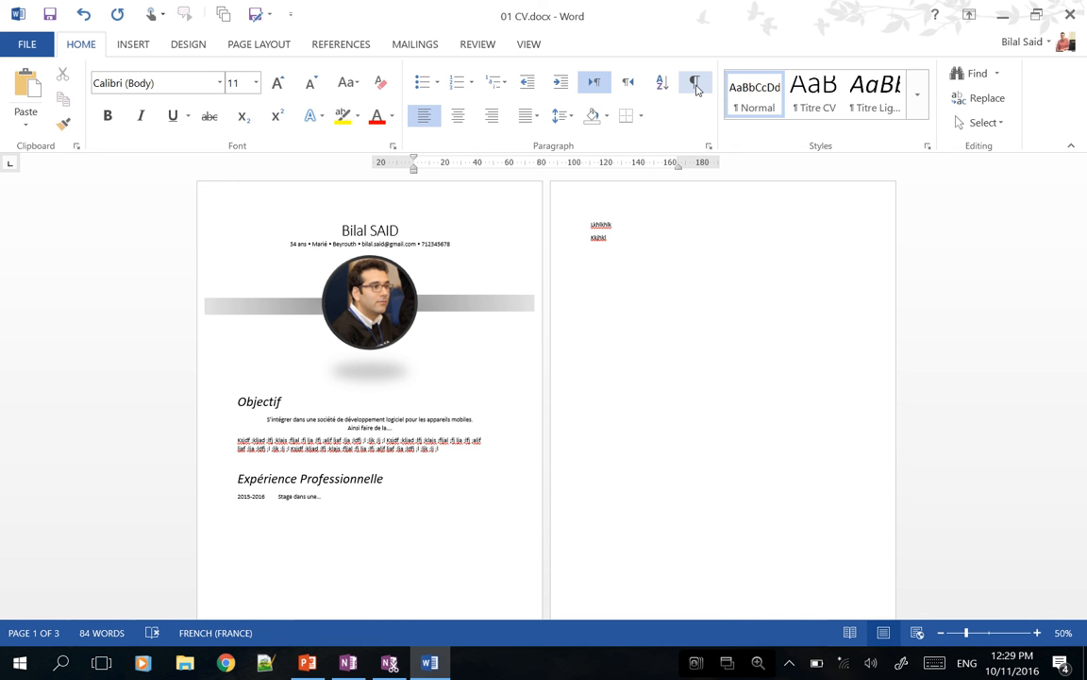
left_click(695, 85)
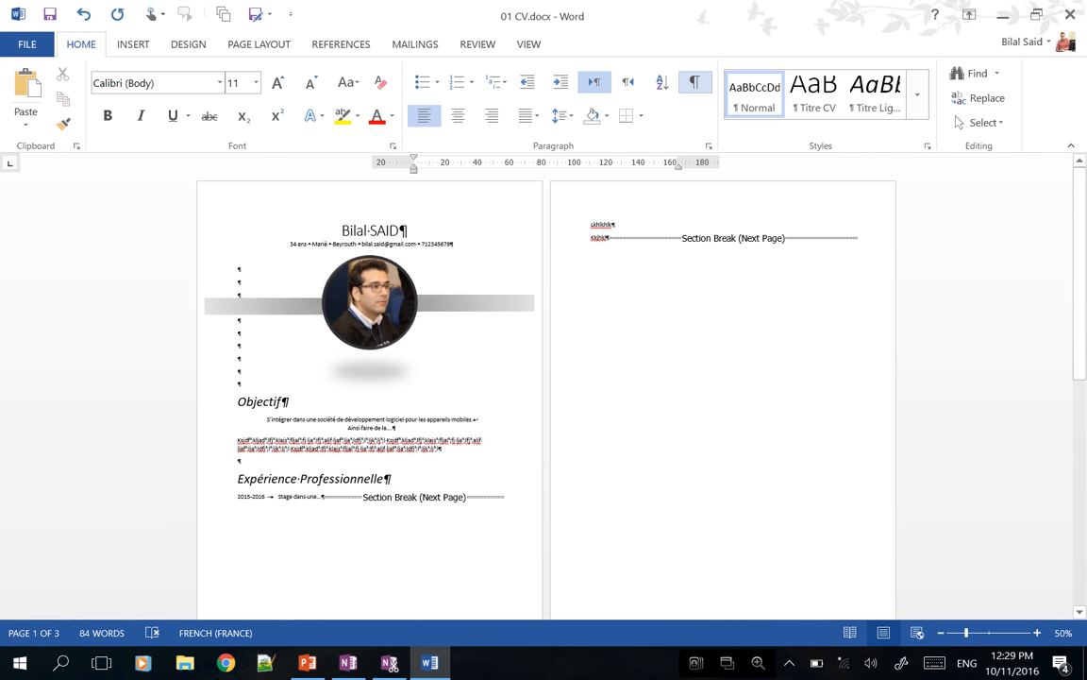
- Enter the sample text "Shi shis nis" at the start of the third page
scroll(547, 397, "down", 8)
scroll(546, 397, "up", 6)
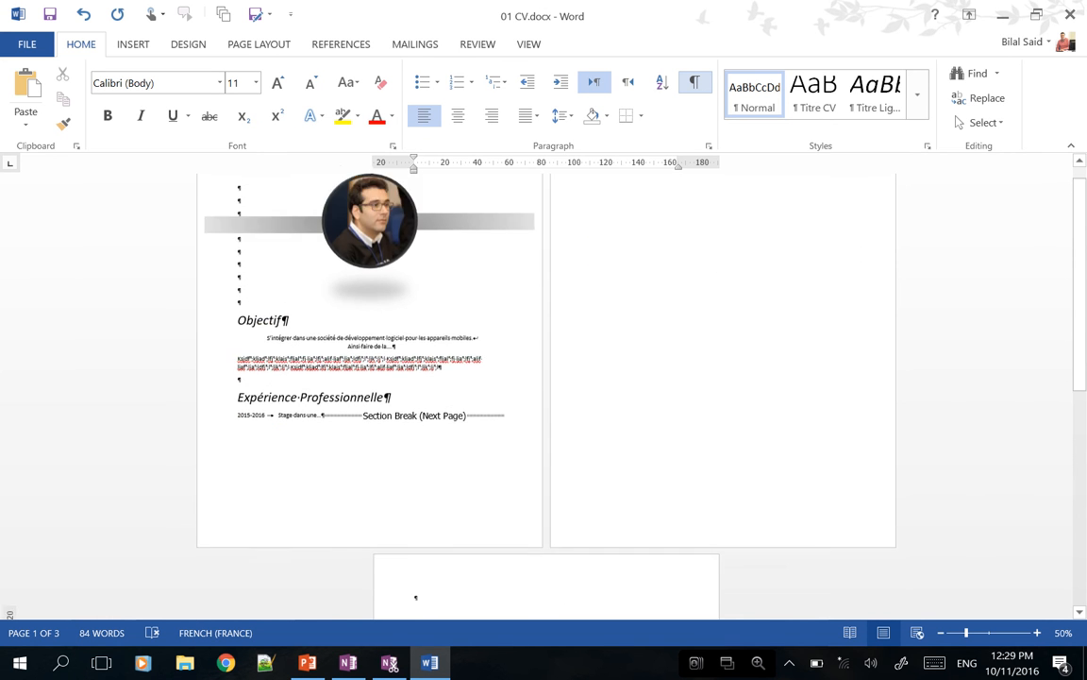
scroll(547, 396, "down", 2)
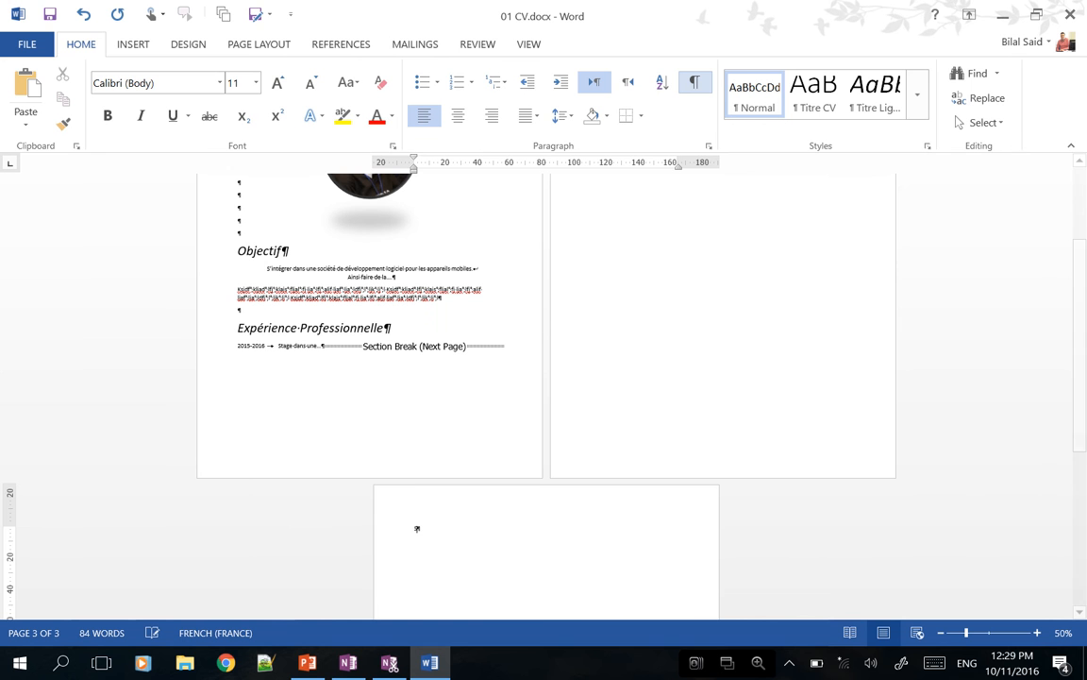
type("Shi shis nis")
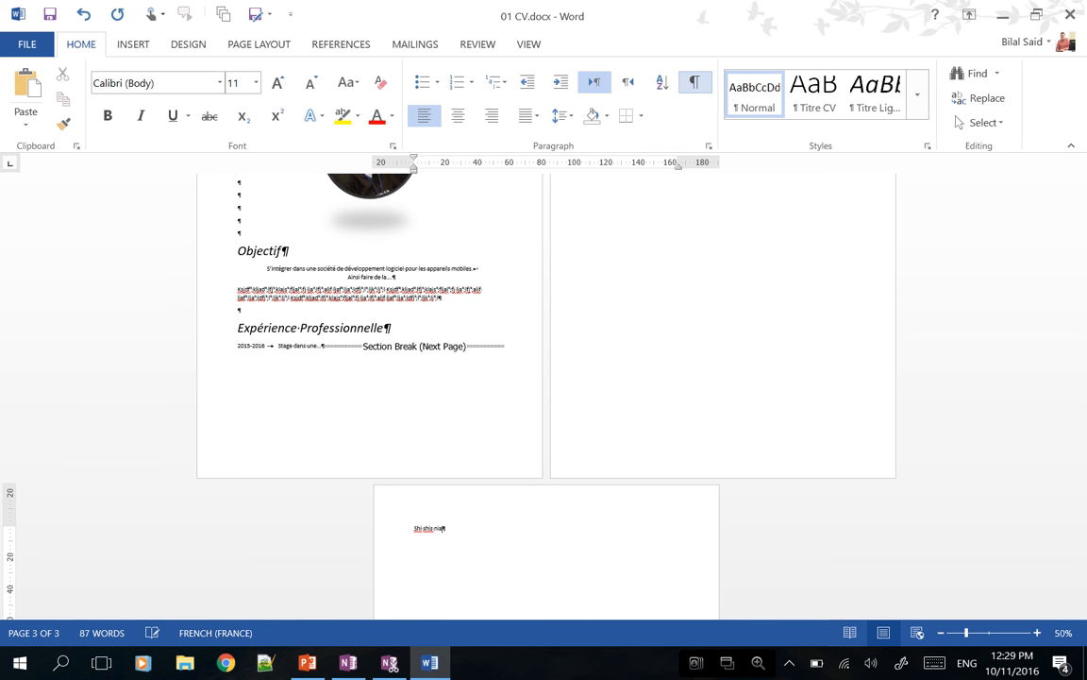
- Open the Section 2 header for editing and enter the text "Applied Info"
scroll(547, 397, "up", 5)
scroll(547, 396, "down", 2)
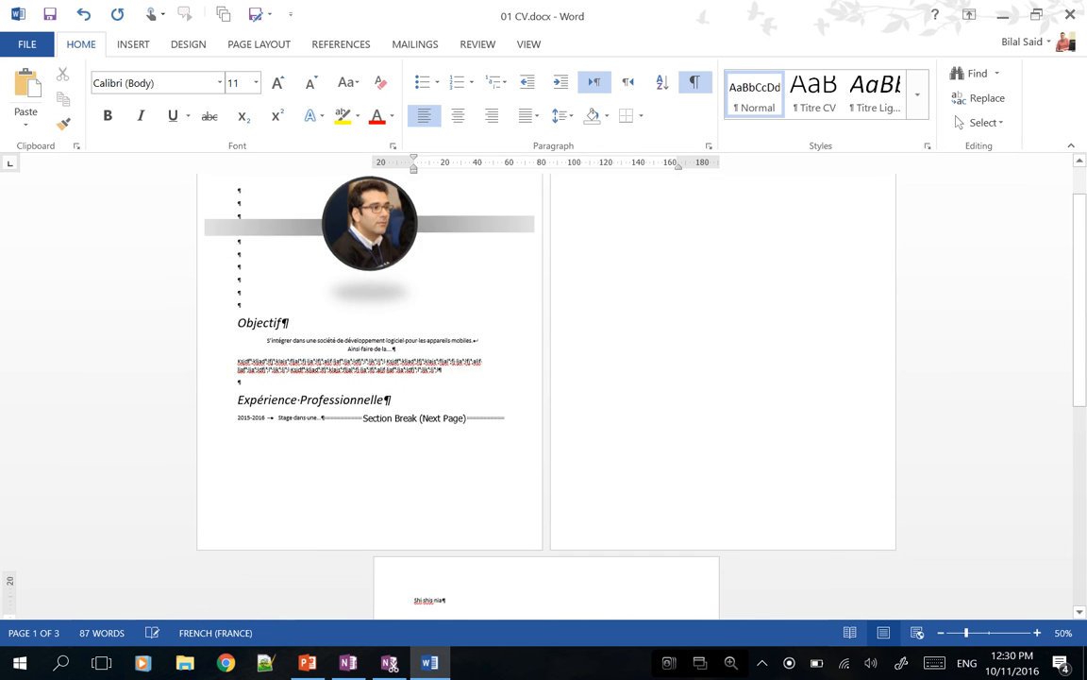
scroll(546, 396, "up", 2)
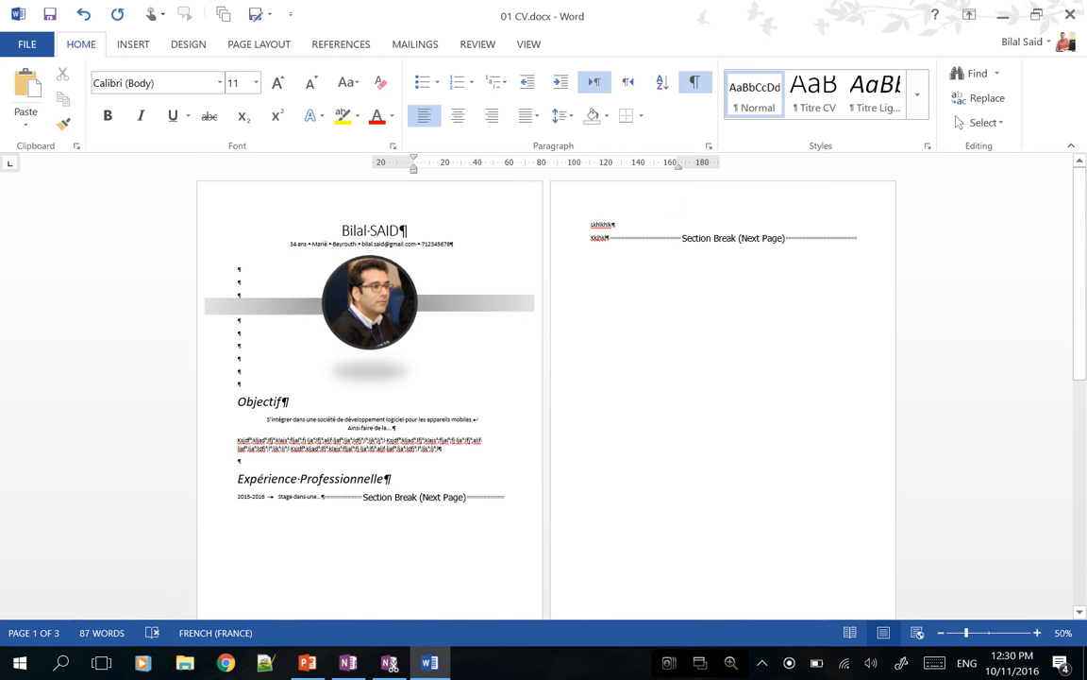
double_click(591, 206)
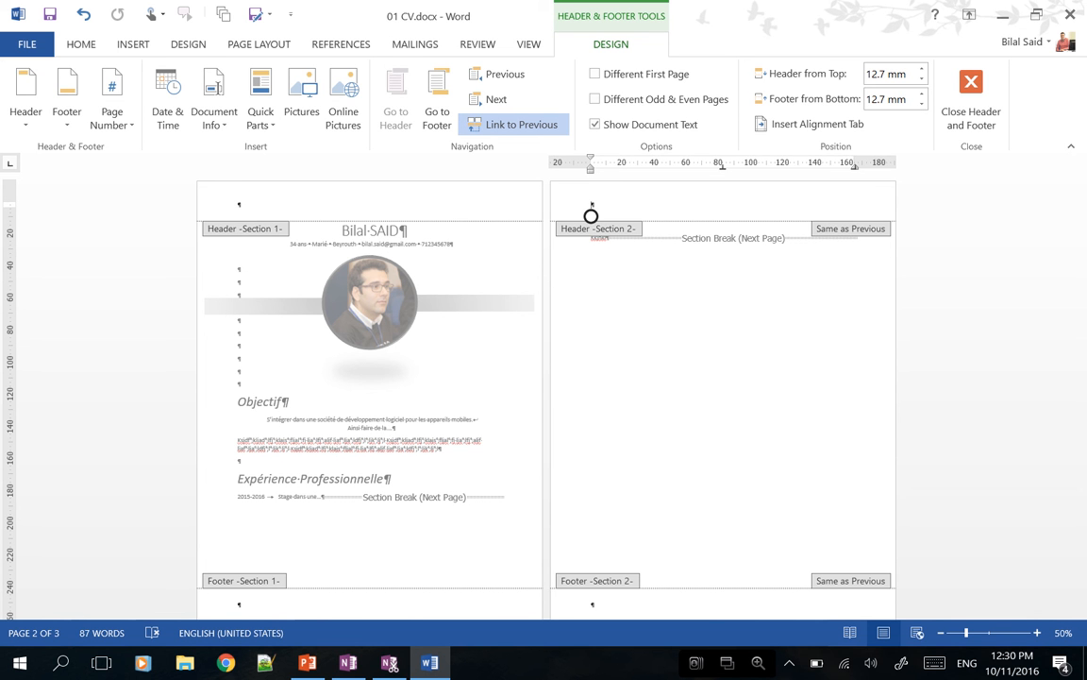
scroll(591, 217, "down", 5)
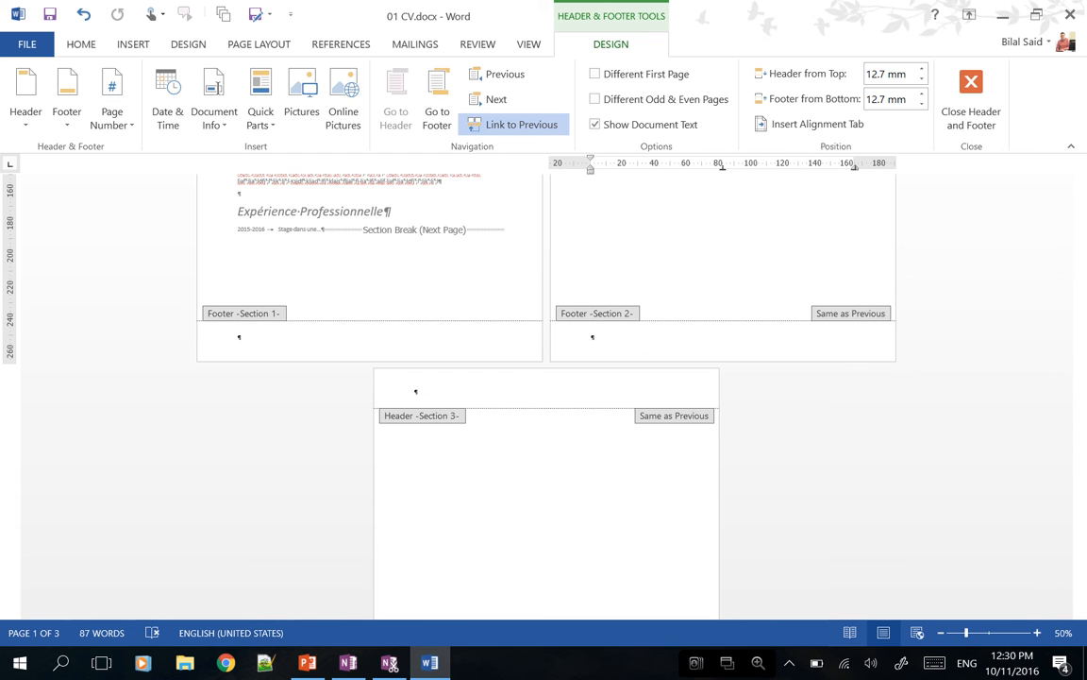
scroll(591, 216, "up", 5)
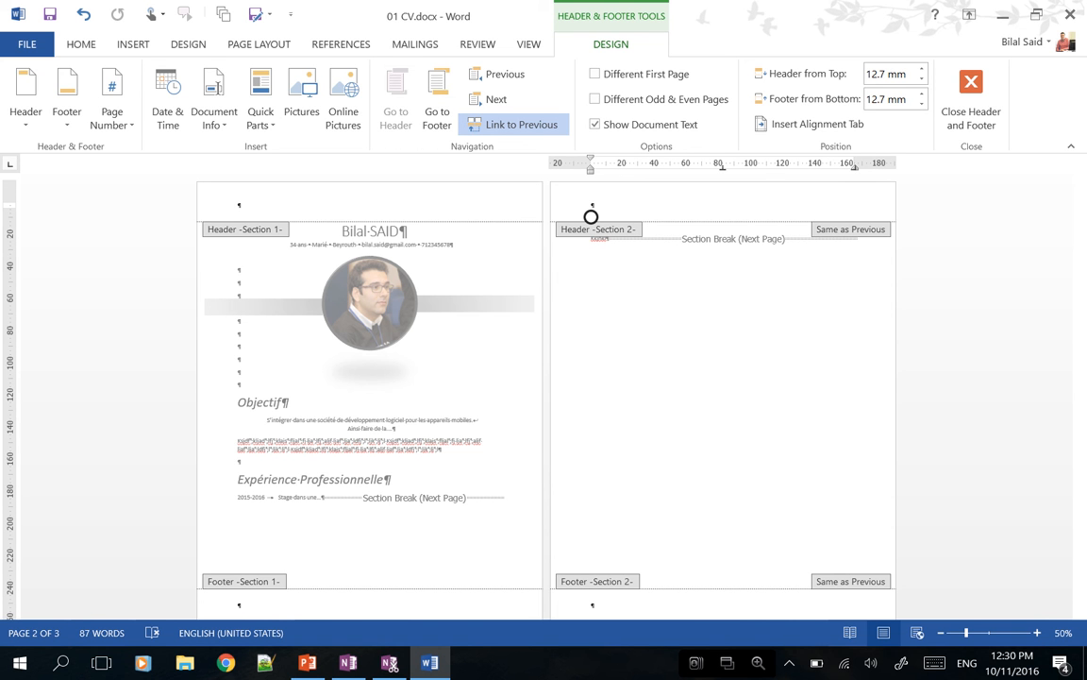
type("Applied info")
- Unlink the Section 2 header from the previous section and replace its text with "Quelqqqq"
mouse_move(570, 62)
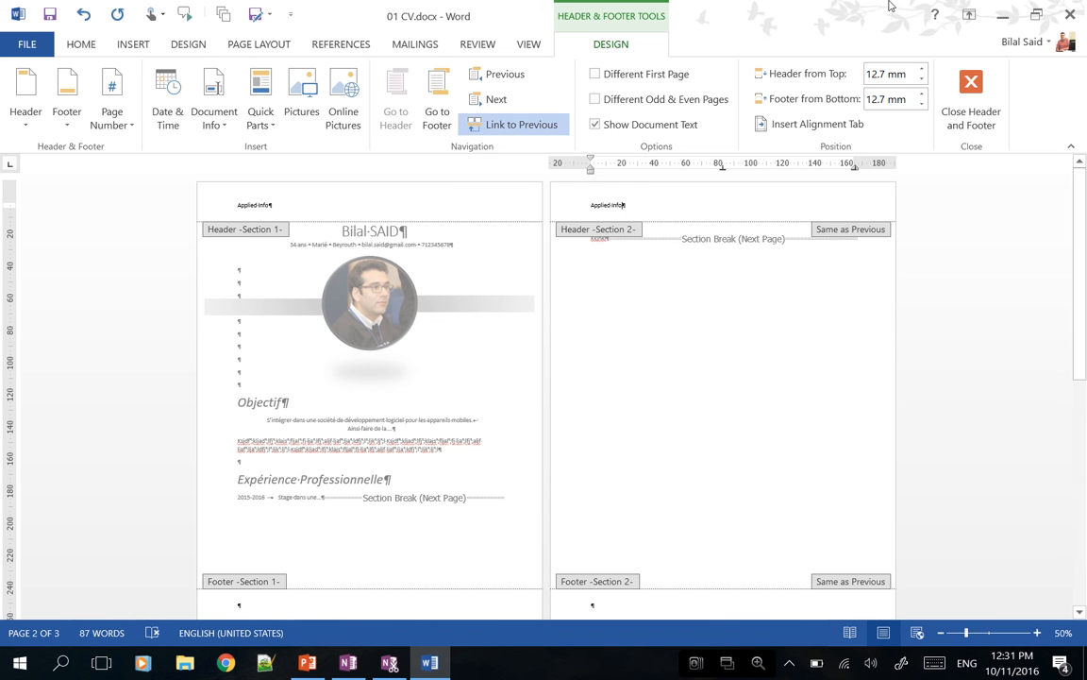
left_click(509, 137)
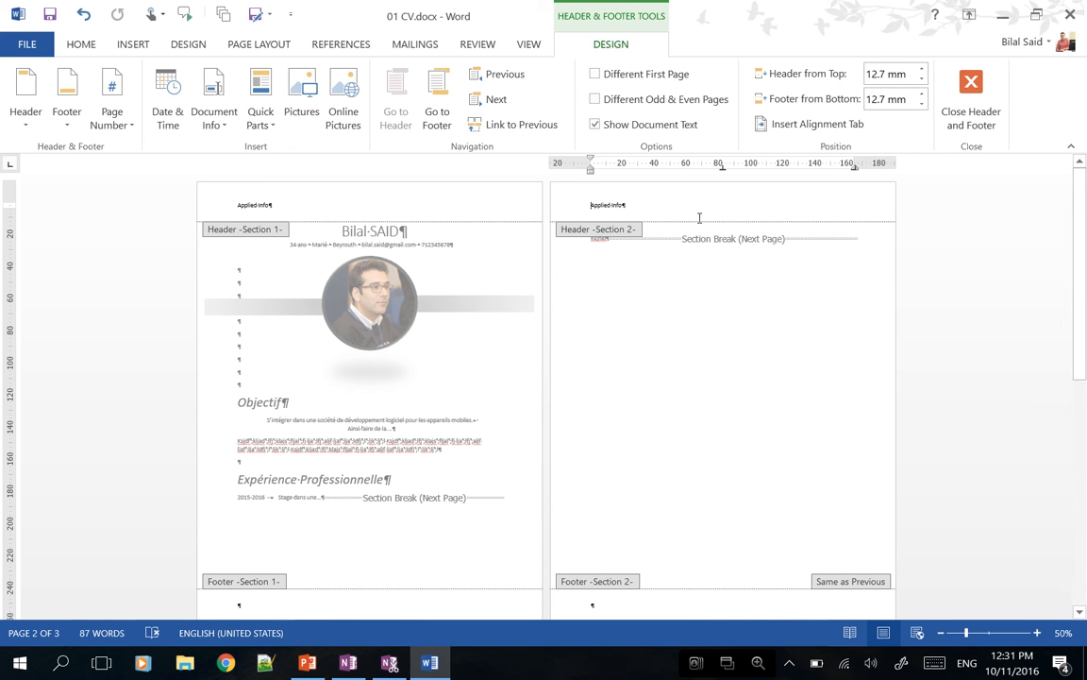
key("BackSpace")
key("BackSpace")
key("BackSpace")
key("BackSpace")
key("BackSpace")
key("BackSpace")
key("BackSpace")
key("BackSpace")
key("BackSpace")
key("BackSpace")
key("BackSpace")
key("BackSpace")
type("Quelq")
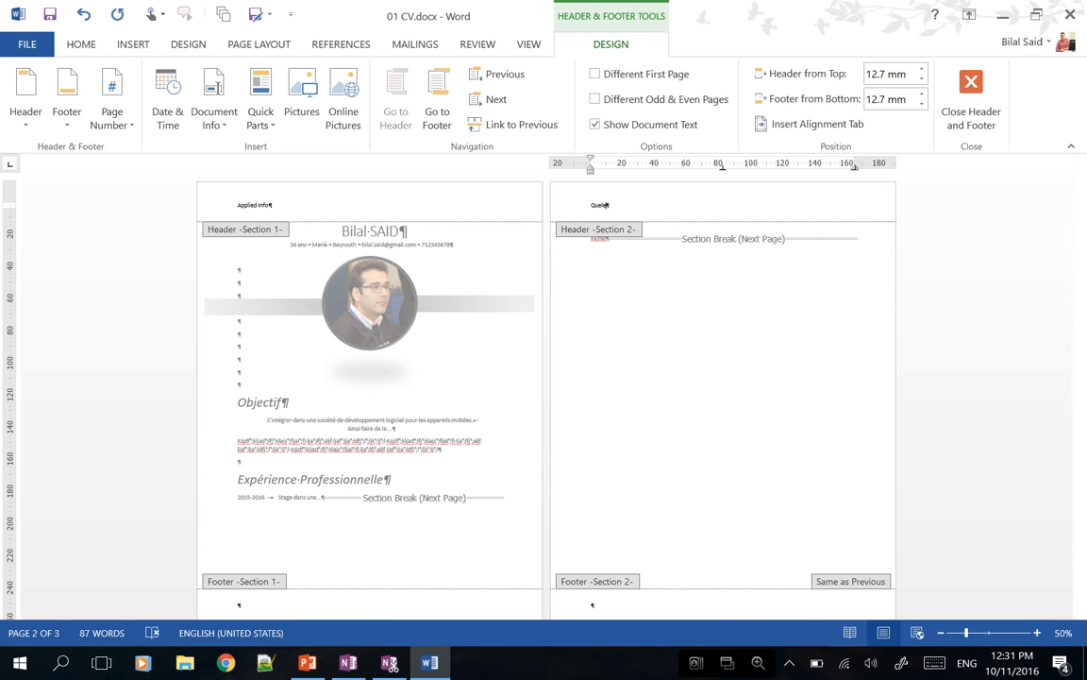
type("qqq")
- Leave header editing and set the page orientation of the second section to Landscape
scroll(544, 378, "down", 1)
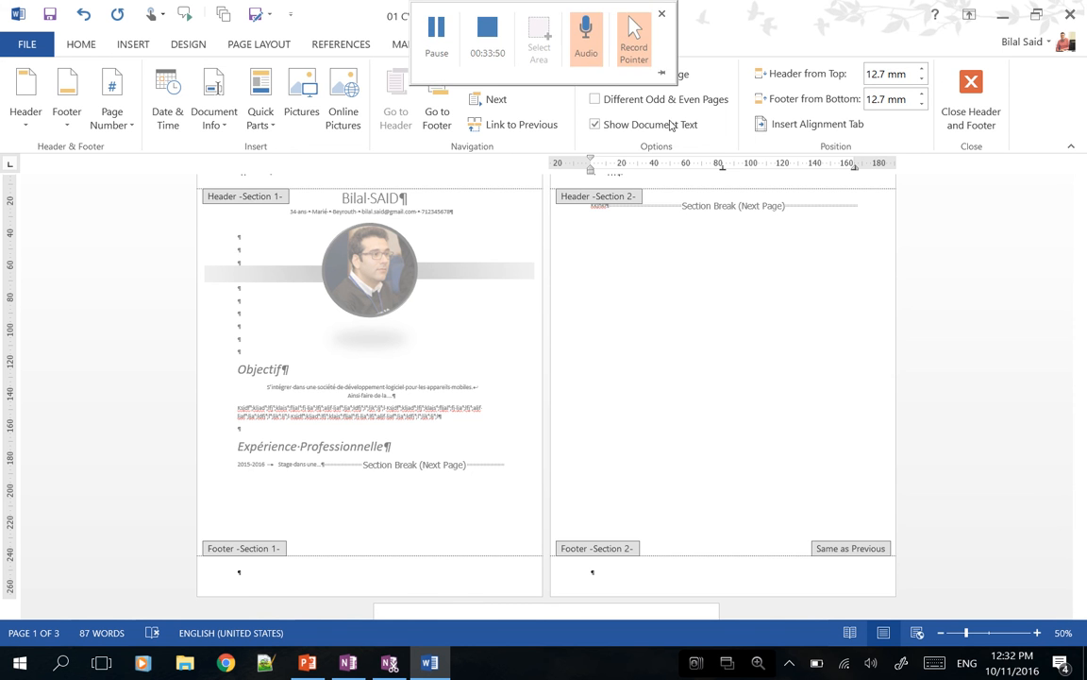
double_click(593, 243)
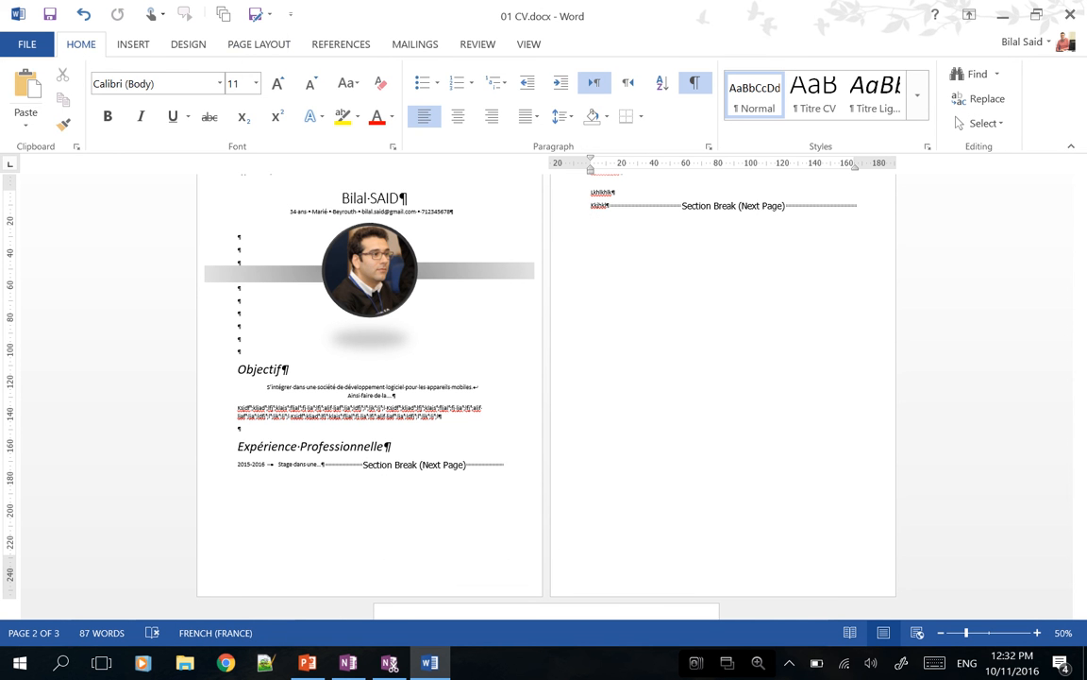
left_click(259, 43)
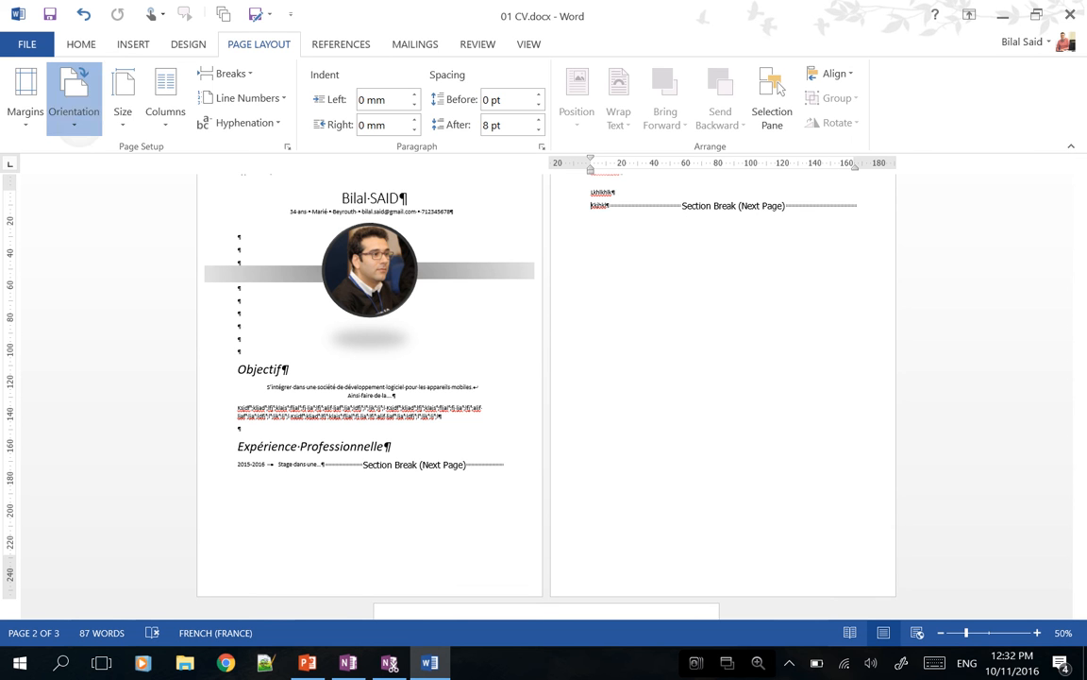
left_click(73, 95)
left_click(100, 201)
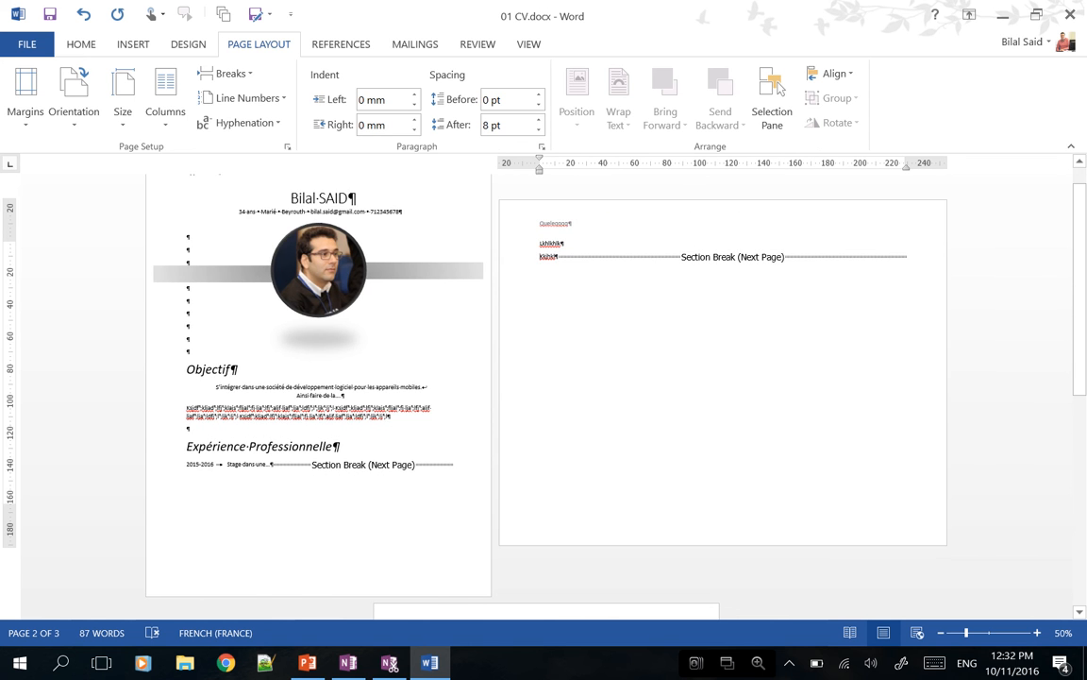
scroll(546, 396, "up", 1)
scroll(546, 396, "down", 10)
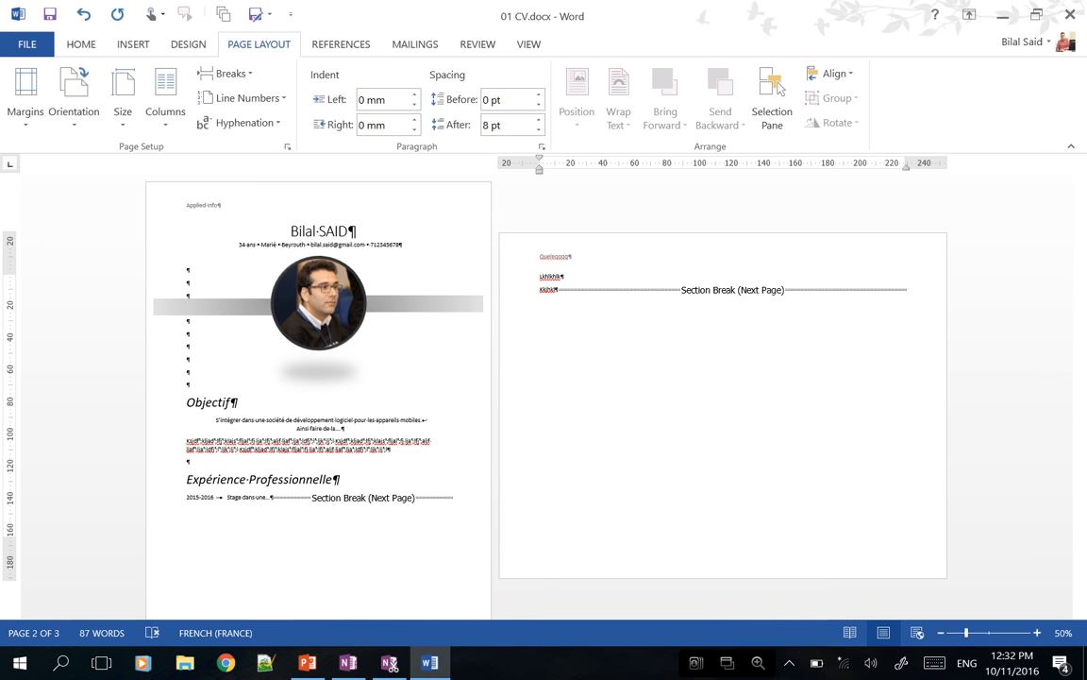
- Switch to the OneNote notes and handwrite the underlined heading "Document:" below the section definition
key("alt+Tab")
scroll(406, 359, "down", 10)
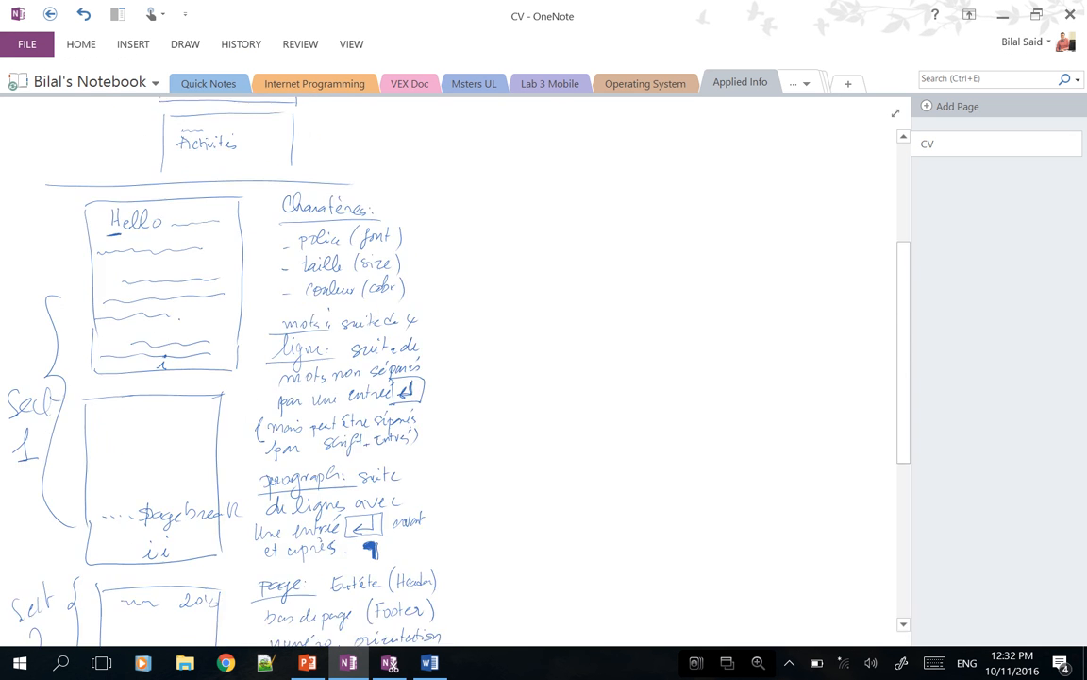
scroll(425, 519, "up", 8)
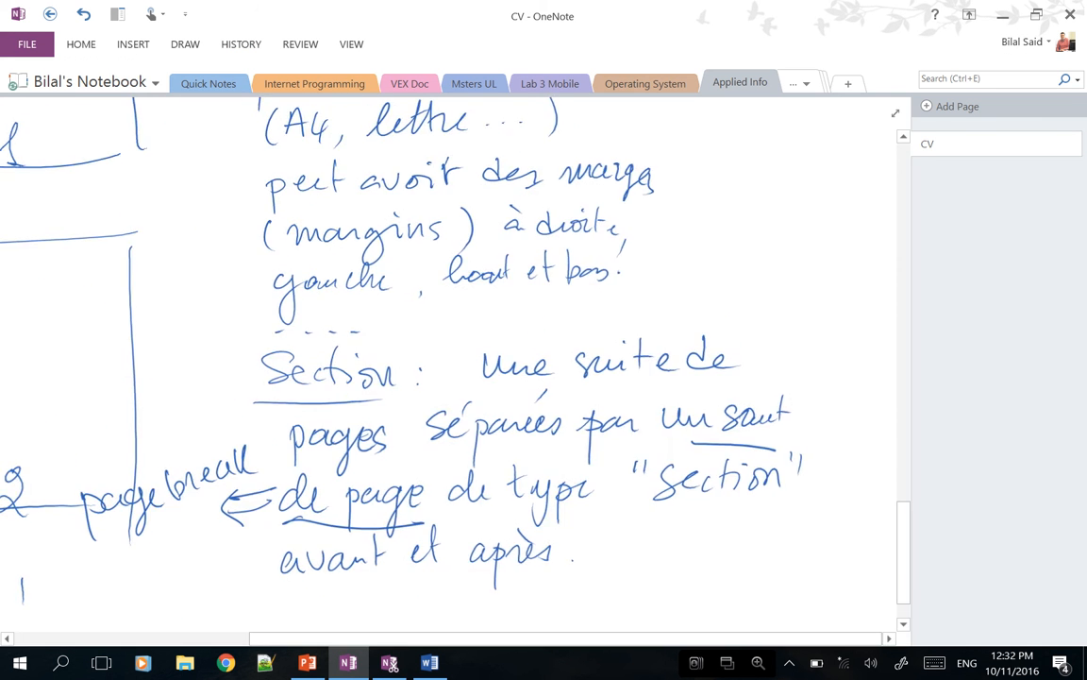
scroll(567, 420, "down", 4)
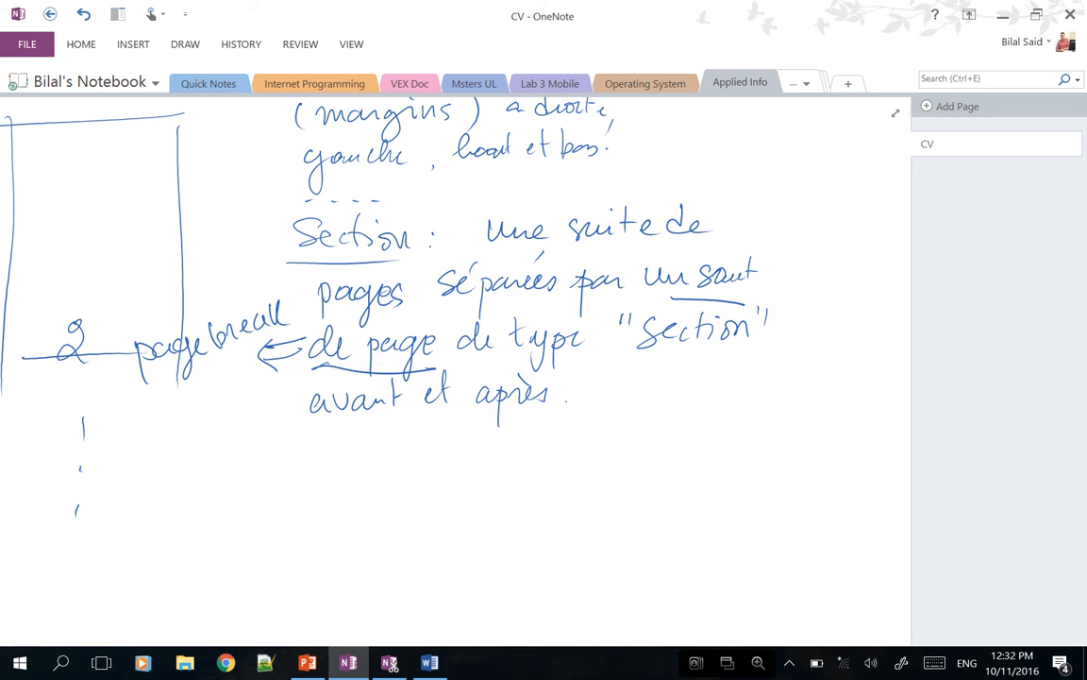
mouse_move(303, 439)
left_mouse_down()
mouse_move(303, 473)
mouse_move(343, 453)
mouse_move(358, 469)
left_mouse_up()
left_click(370, 458)
mouse_move(371, 454)
left_mouse_down()
mouse_move(388, 468)
mouse_move(460, 469)
left_mouse_up()
left_click_drag(451, 449, 470, 445)
left_click_drag(279, 493, 478, 481)
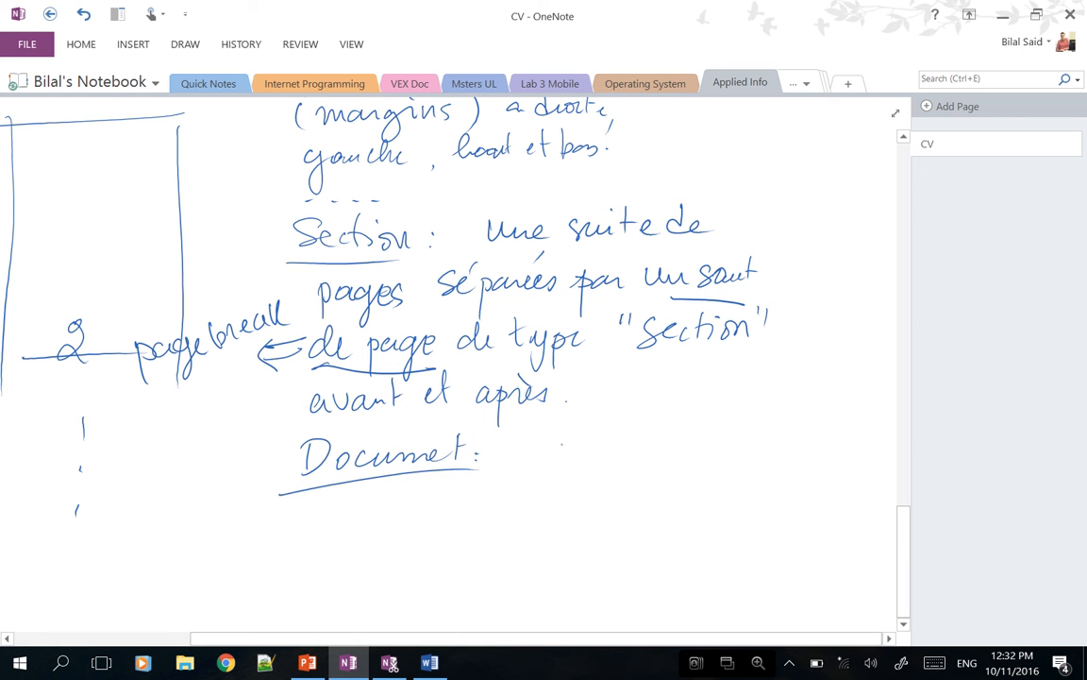
- Handwrite the definition "c'est le fichier entier." after the "Document:" heading
left_click_drag(540, 441, 537, 456)
mouse_move(548, 435)
left_mouse_down()
mouse_move(546, 443)
mouse_move(596, 458)
mouse_move(653, 451)
left_mouse_up()
left_click_drag(684, 425, 658, 486)
left_click_drag(659, 444, 695, 453)
mouse_move(706, 420)
left_mouse_down()
mouse_move(729, 451)
mouse_move(787, 436)
left_mouse_up()
mouse_move(355, 510)
left_mouse_down()
mouse_move(366, 502)
mouse_move(415, 515)
left_mouse_up()
left_click_drag(393, 506, 421, 505)
left_click_drag(425, 512, 482, 504)
left_click(501, 511)
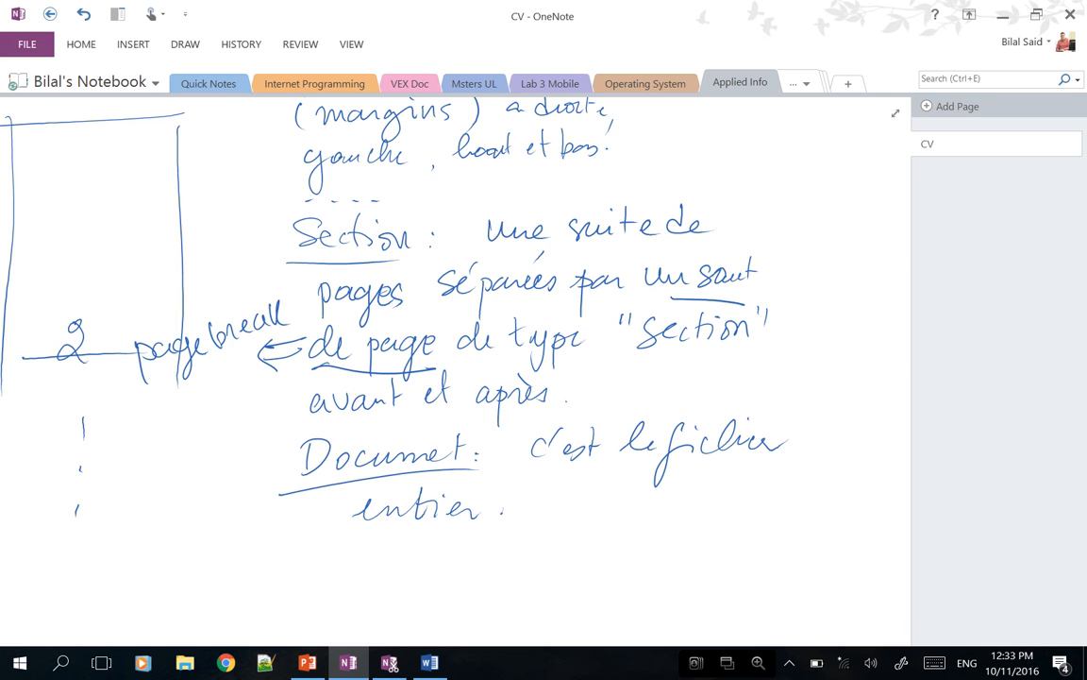
- Return to the CV document in Word, hide its formatting marks, and place the cursor in the placeholder paragraph under "Objectif"
key("alt+Tab")
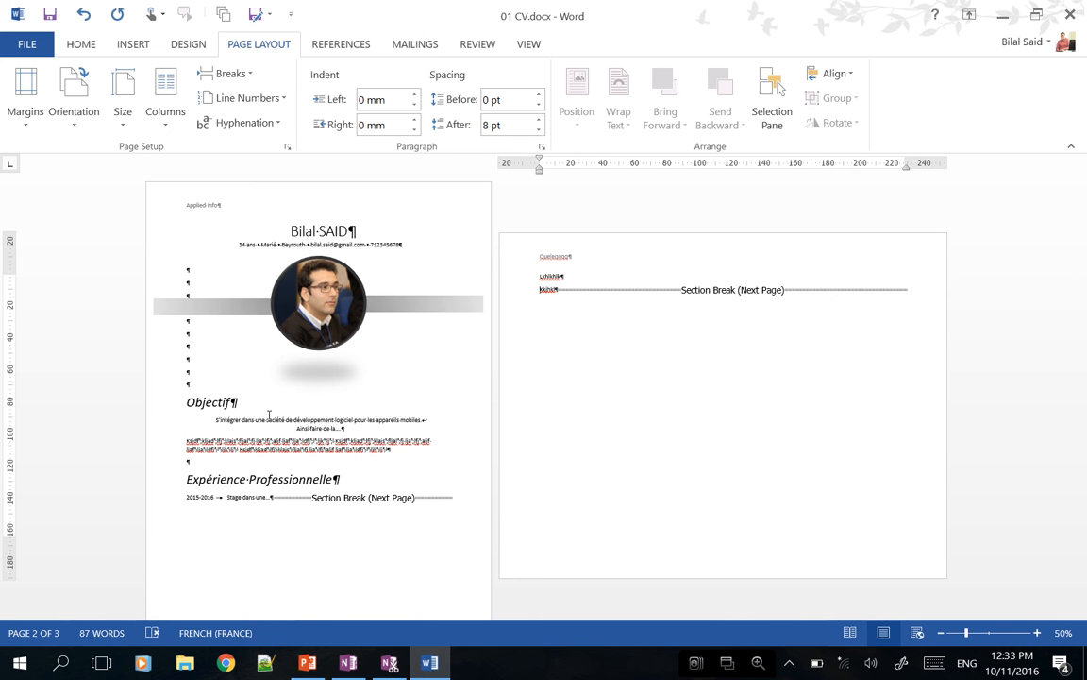
key("alt+Tab")
key("alt+Tab")
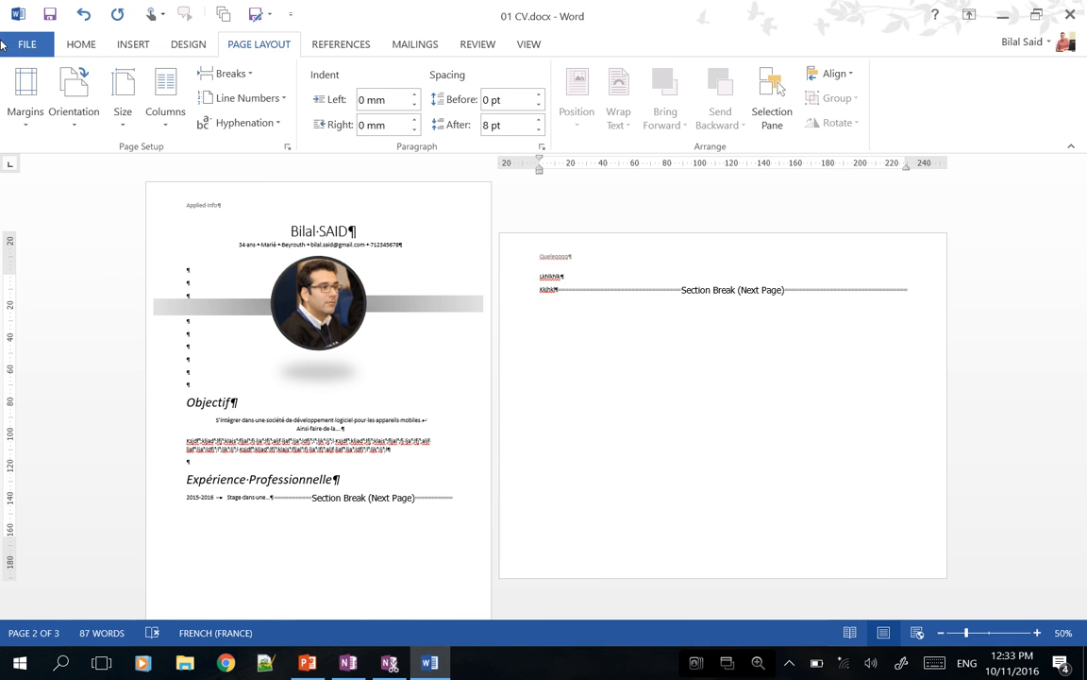
mouse_move(343, 6)
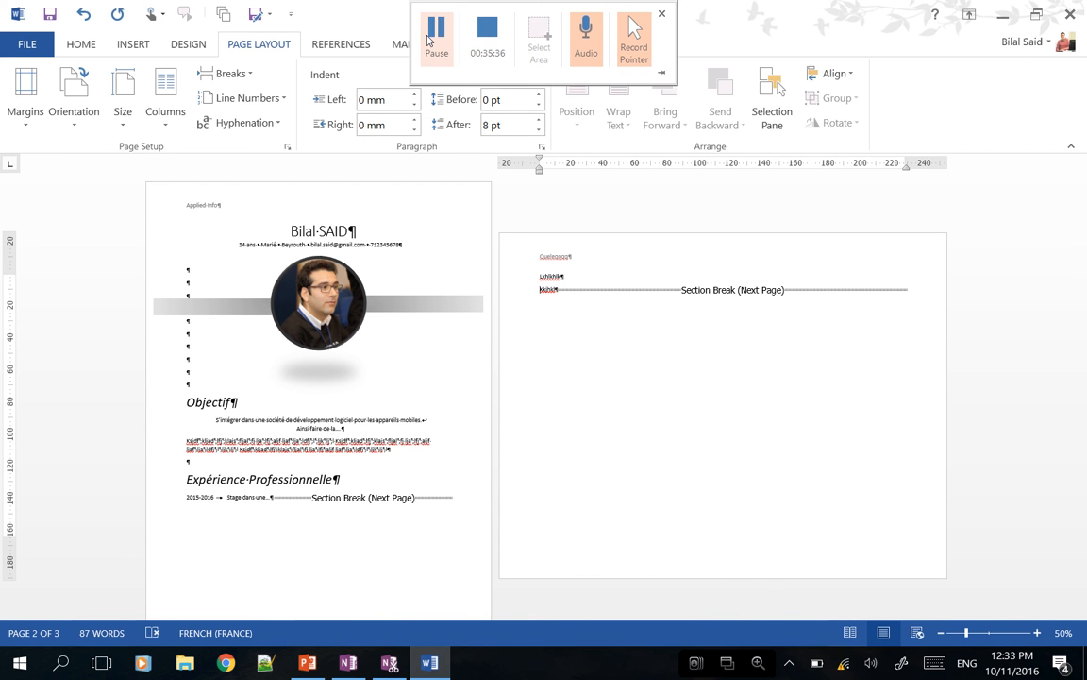
left_click(377, 371)
scroll(539, 480, "up", 4)
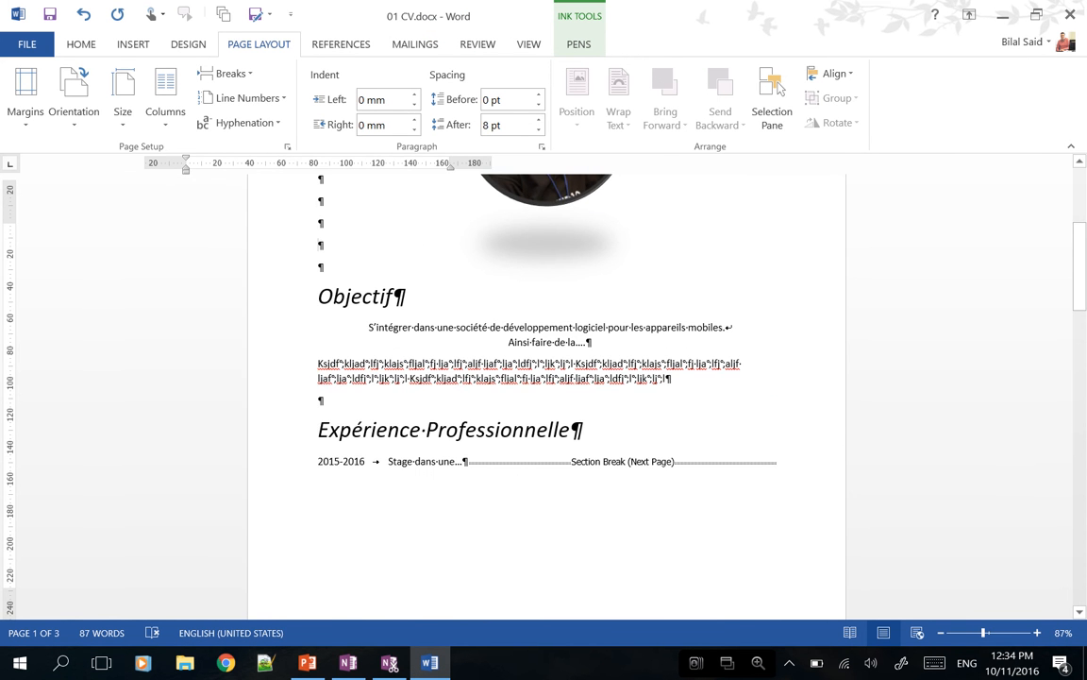
scroll(543, 397, "up", 4)
scroll(538, 397, "down", 1)
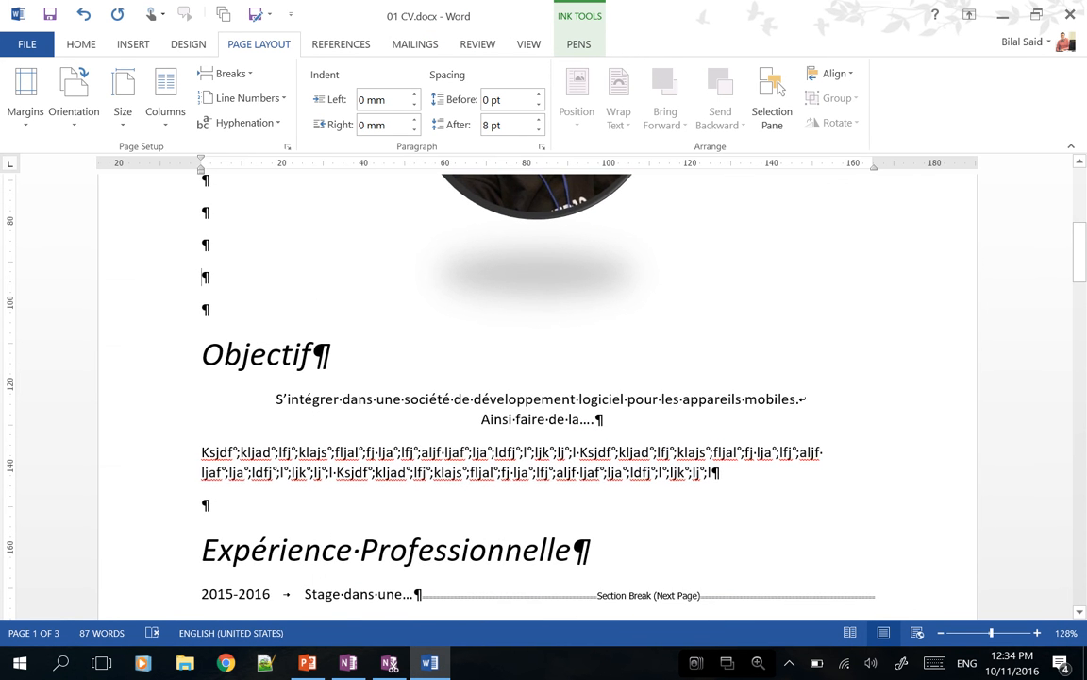
left_click(81, 45)
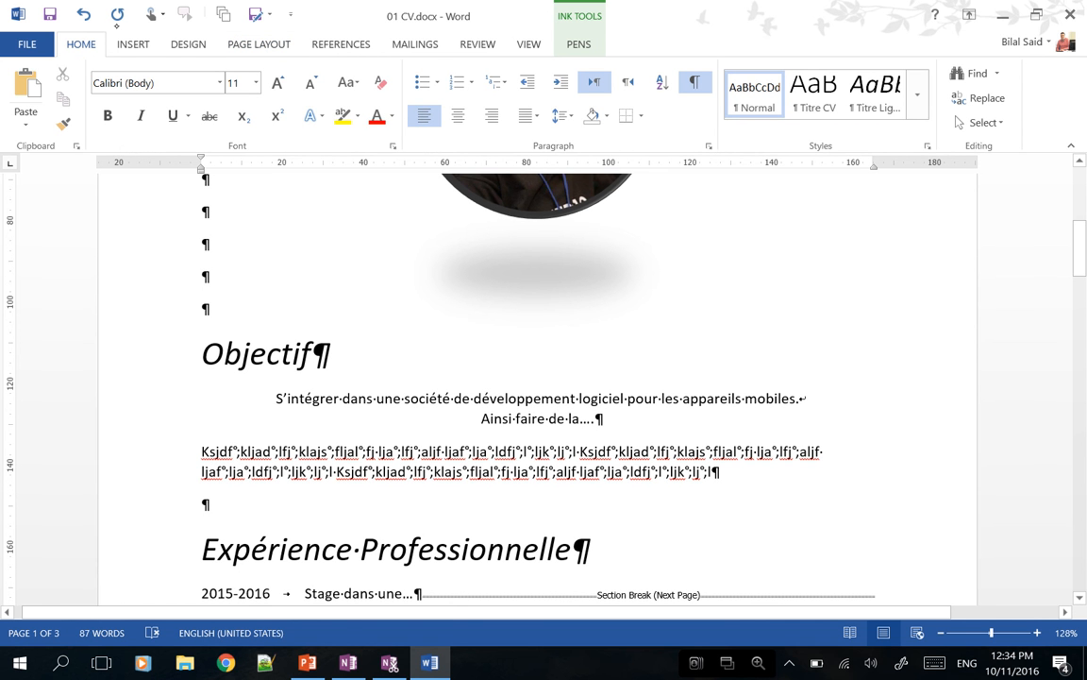
key("ctrl+shift+8")
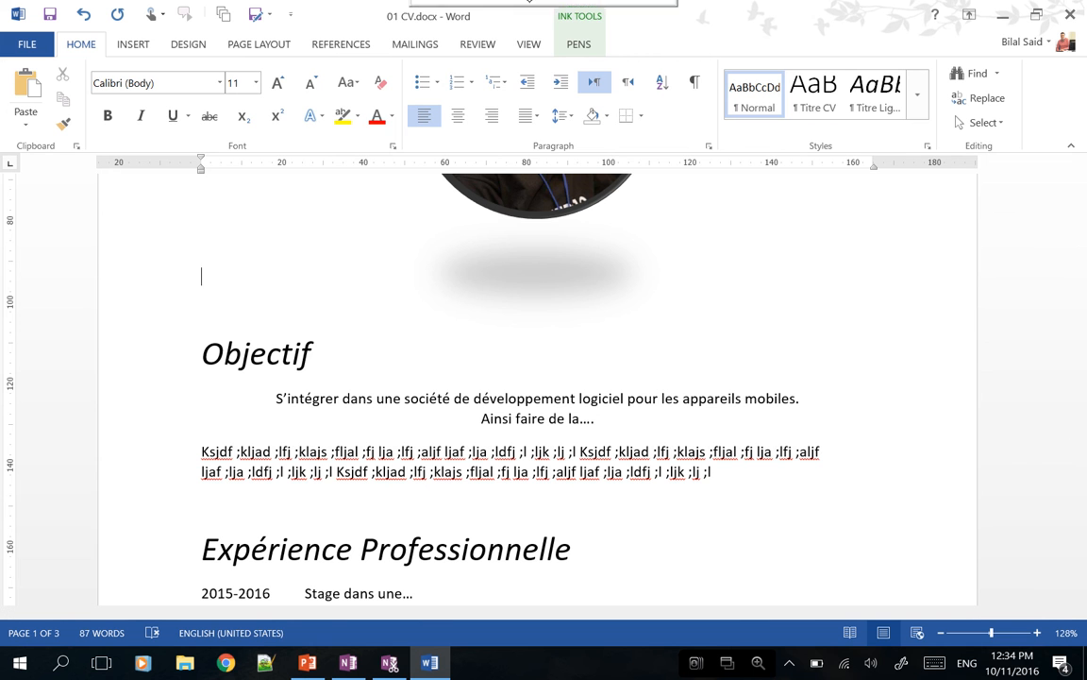
mouse_move(544, 2)
left_click(550, 424)
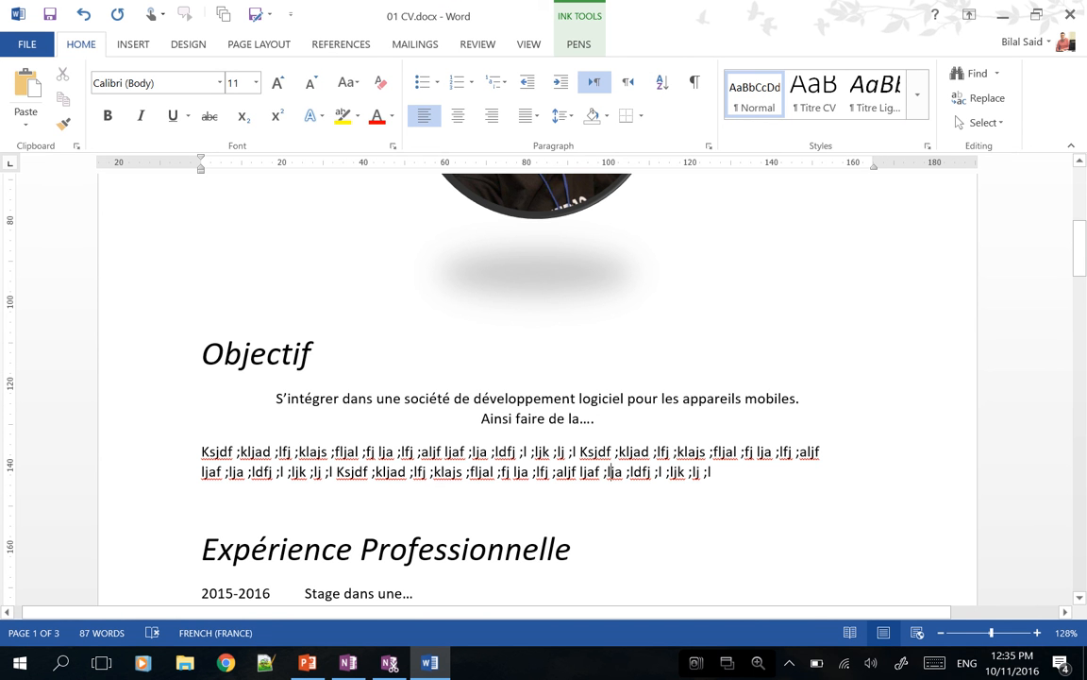
- Place the cursor in the "Expérience Professionnelle" heading and display the full list of styles
mouse_move(501, 1)
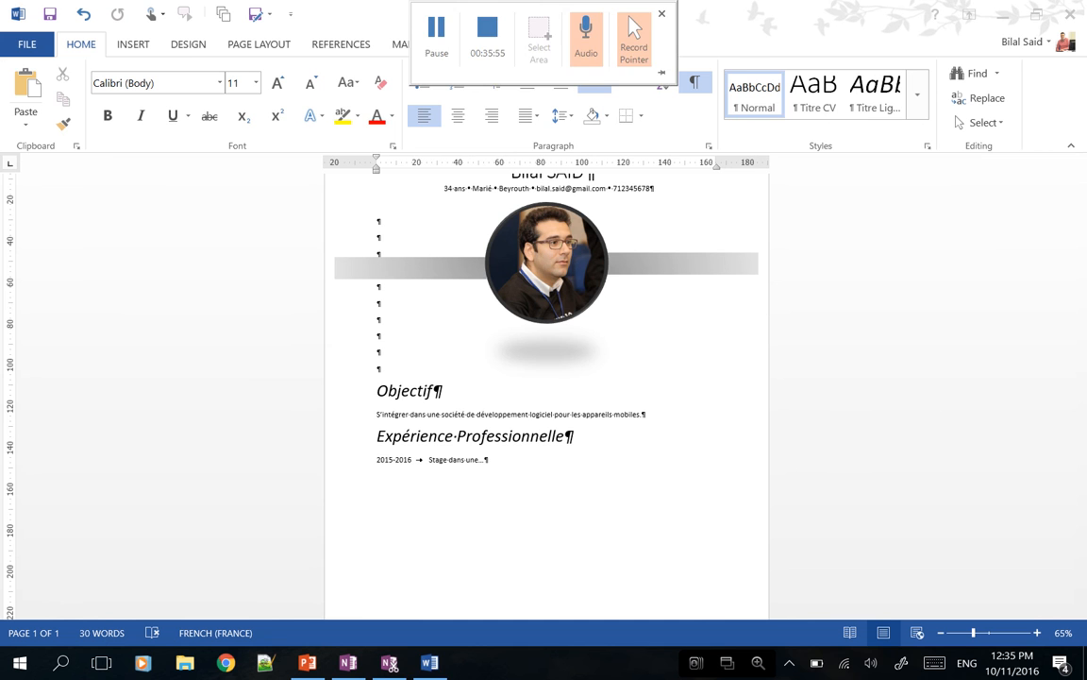
left_click(540, 435)
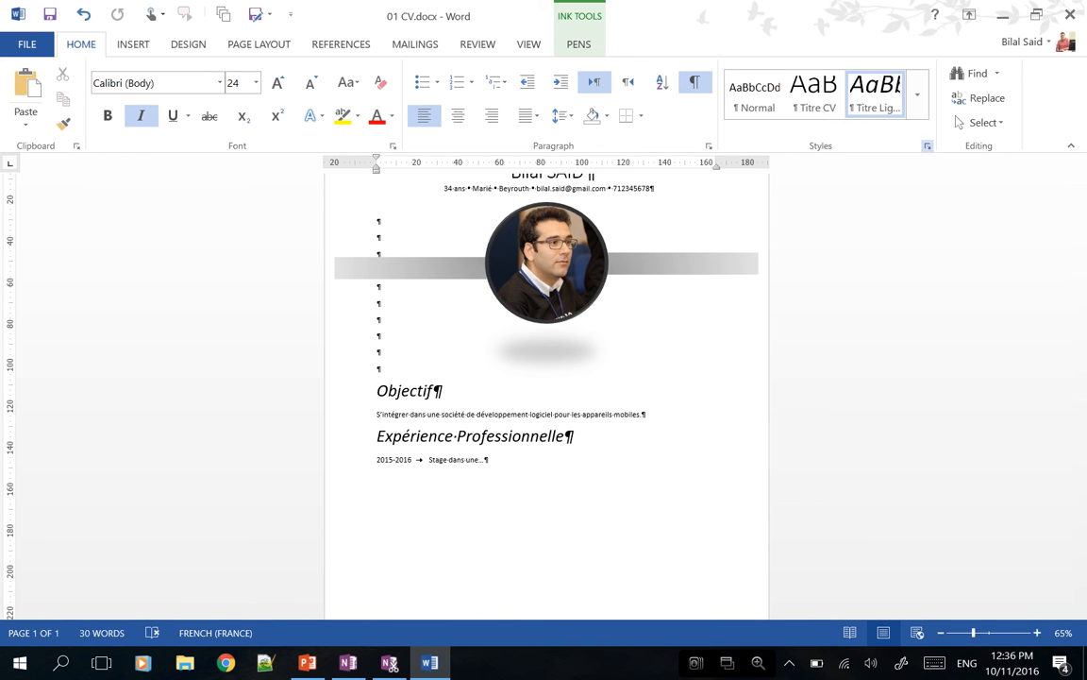
key("ctrl+alt+shift+s")
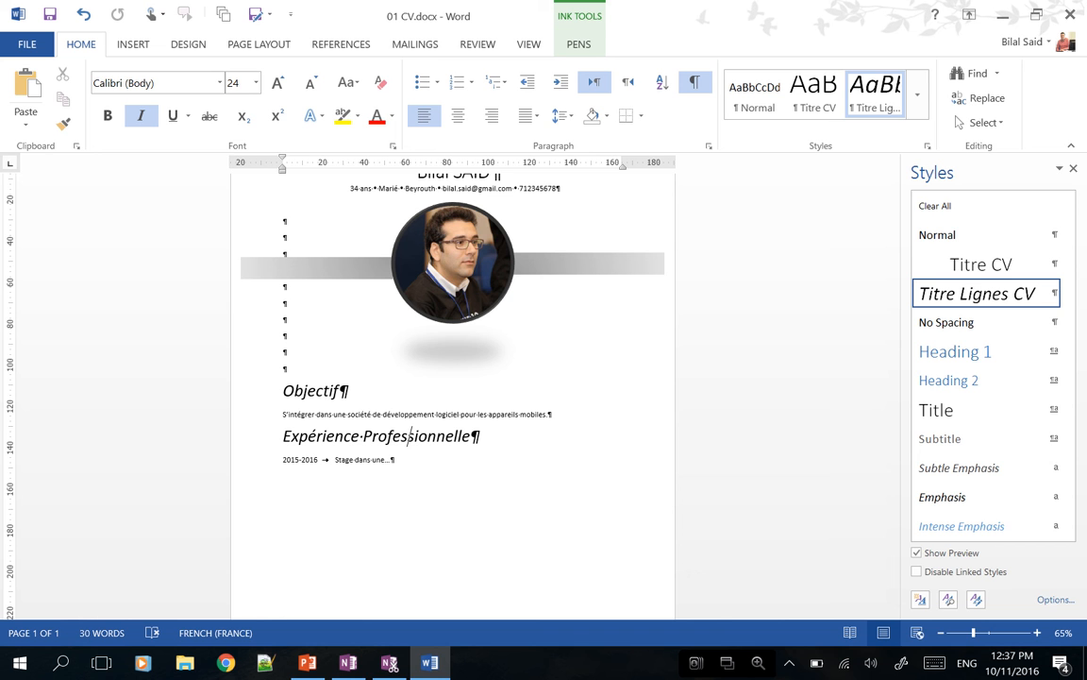
- Switch to the OneNote notes, draw a long dividing line below the document definition, and handwrite "2016" under it
key("alt+Tab")
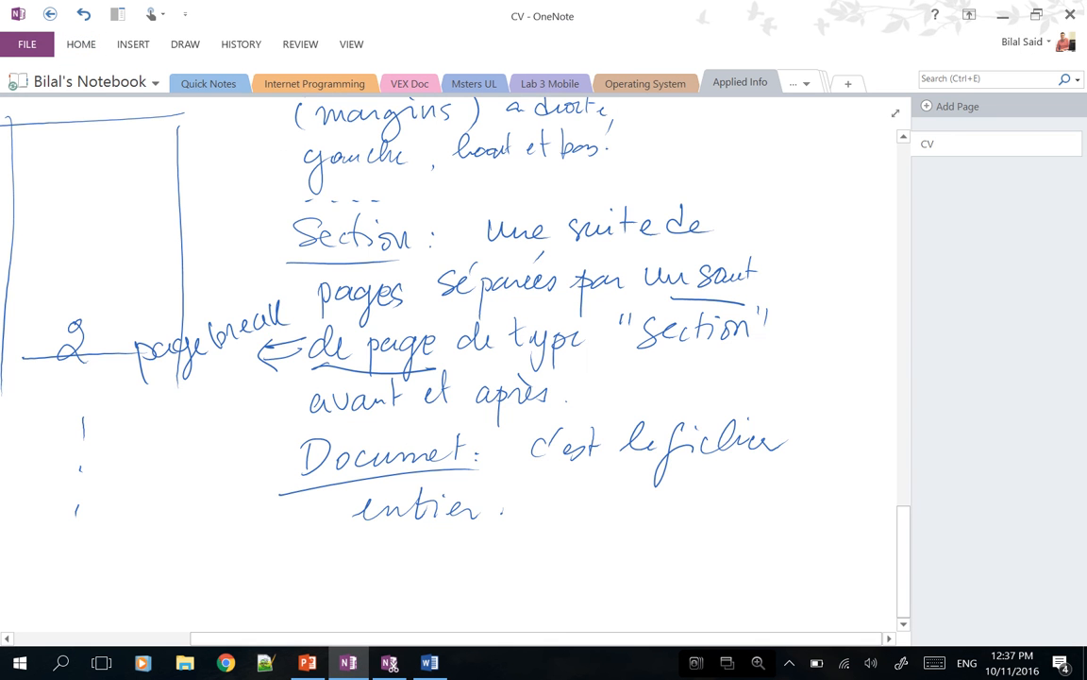
scroll(453, 369, "down", 3)
left_click_drag(80, 288, 753, 261)
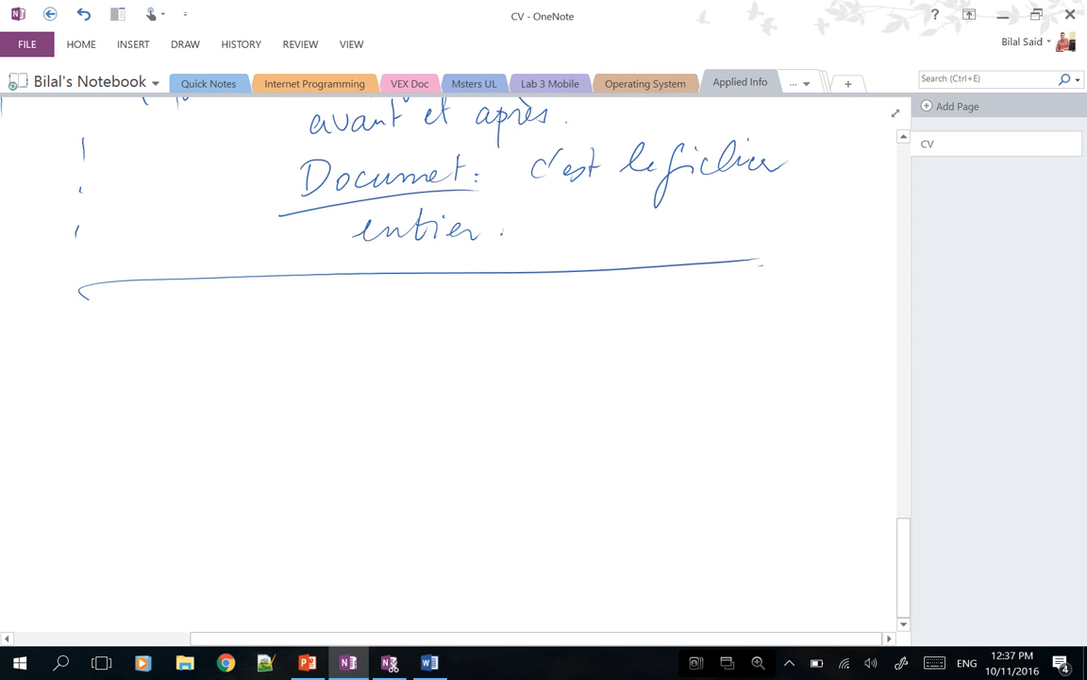
left_click_drag(49, 294, 411, 280)
mouse_move(128, 342)
left_mouse_down()
mouse_move(144, 362)
mouse_move(152, 346)
mouse_move(174, 360)
mouse_move(191, 351)
left_mouse_up()
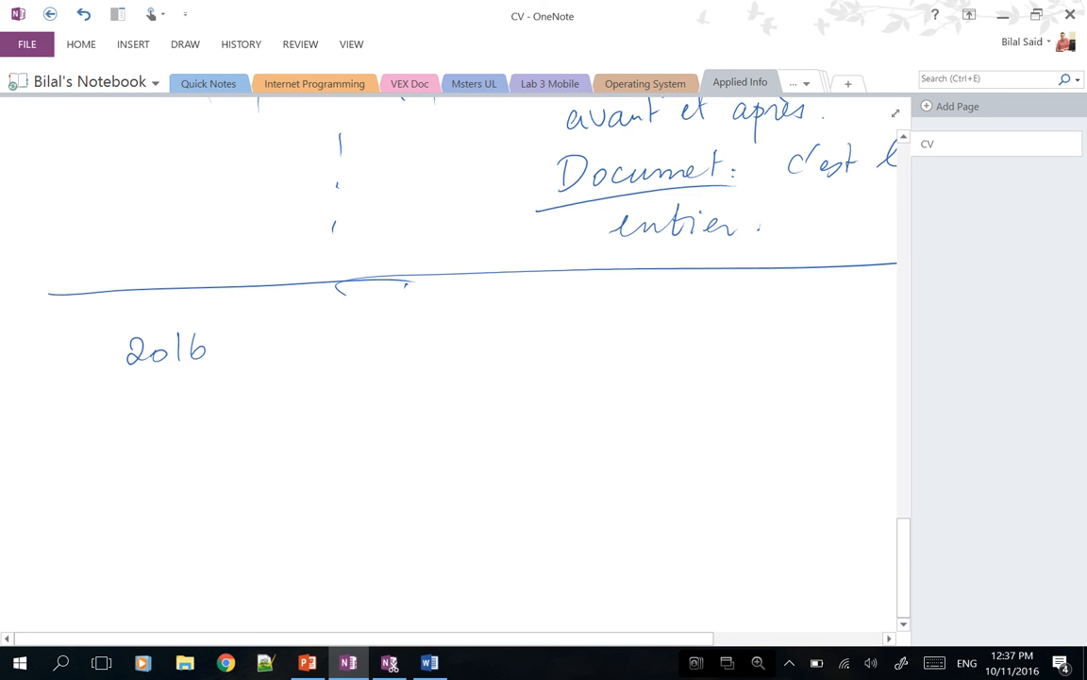
- Draw three wavy text lines beside "2016", ending the first two with line-break arrows and the third with a paragraph mark
left_click_drag(356, 349, 727, 339)
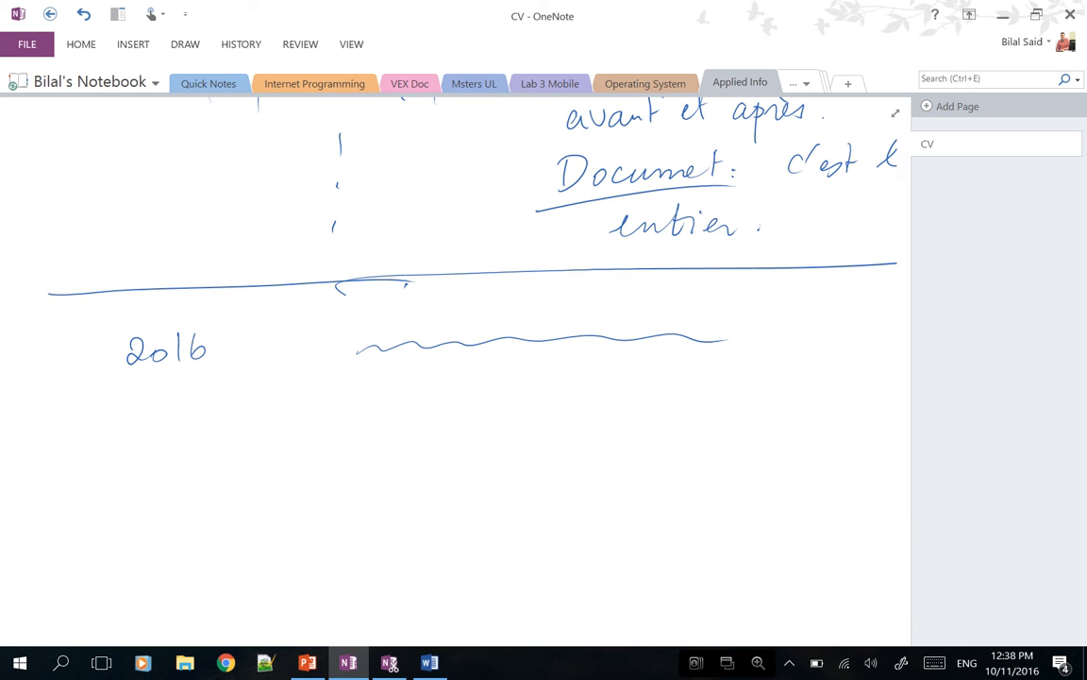
left_click(740, 340)
left_click_drag(762, 325, 749, 351)
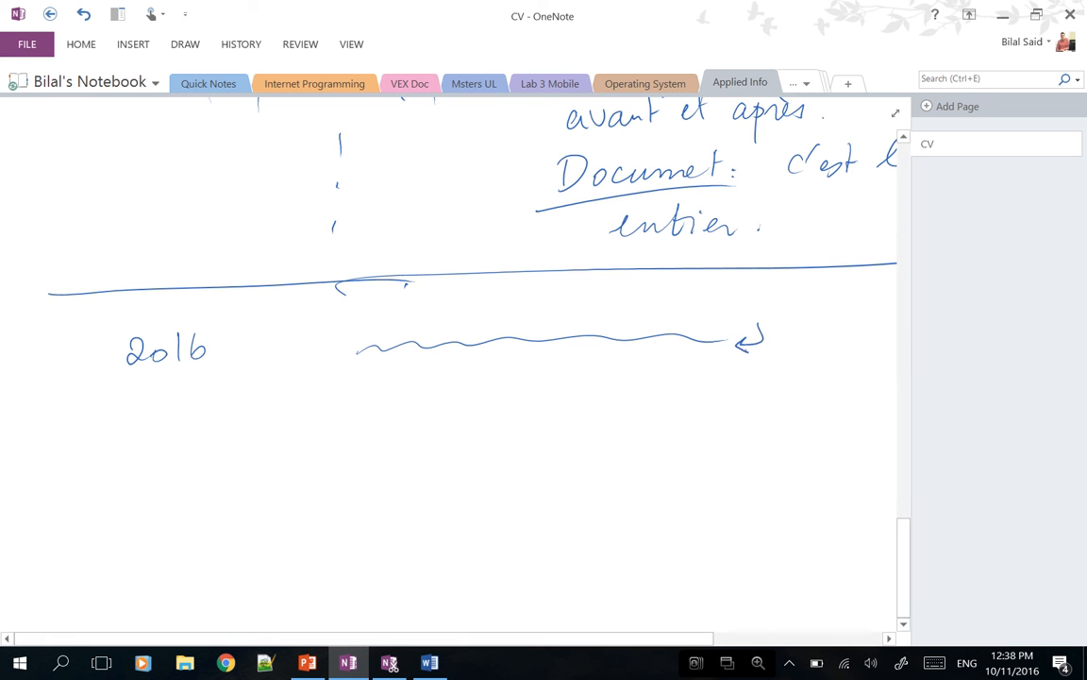
left_click_drag(360, 394, 544, 387)
left_click_drag(359, 441, 651, 440)
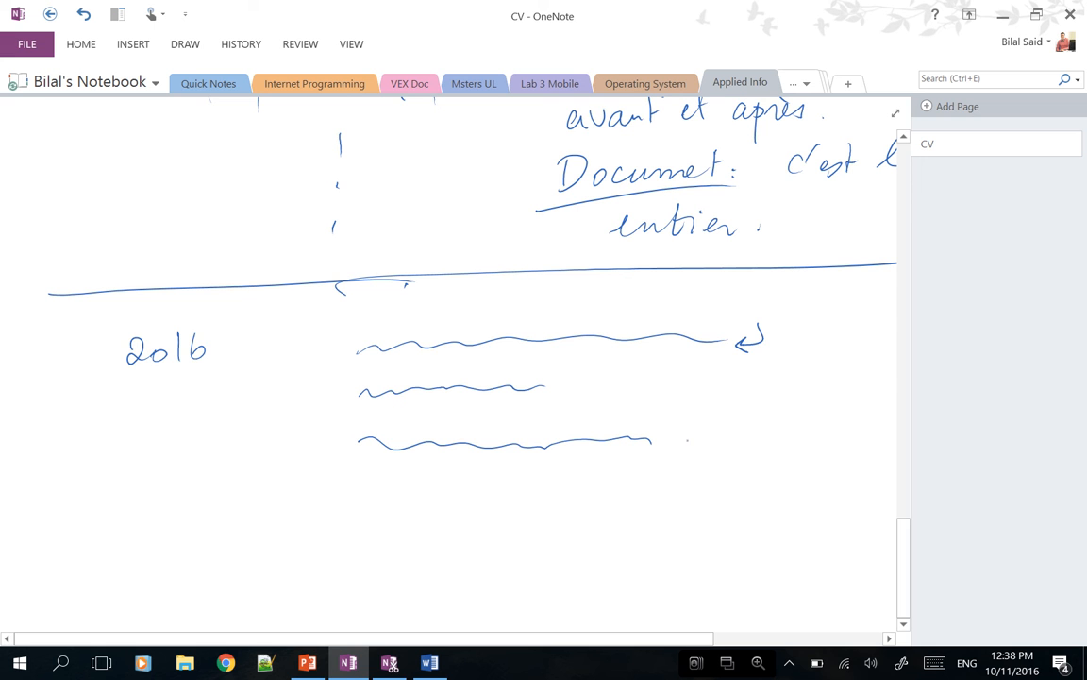
left_click_drag(567, 370, 547, 387)
mouse_move(673, 421)
left_mouse_down()
mouse_move(665, 416)
mouse_move(673, 441)
mouse_move(675, 424)
mouse_move(674, 442)
mouse_move(688, 450)
left_mouse_up()
- Handwrite "2014-2015" below the 2016 entry and briefly mark the gap between "2016" and its first line
scroll(472, 378, "down", 2)
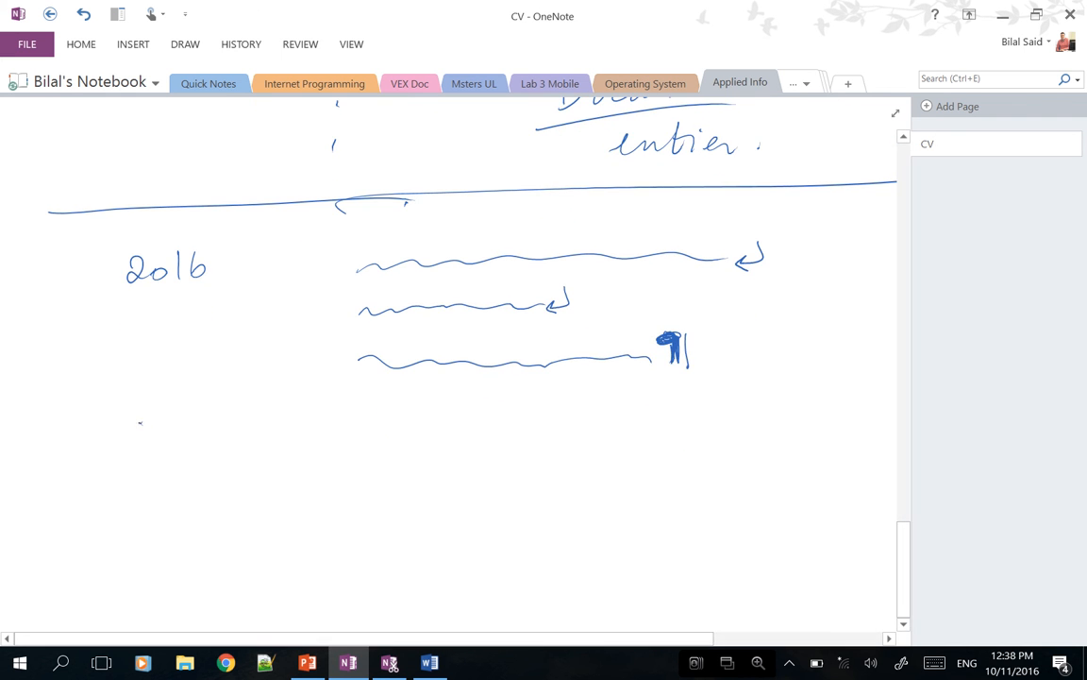
mouse_move(133, 422)
left_mouse_down()
mouse_move(132, 445)
mouse_move(184, 424)
mouse_move(249, 449)
mouse_move(269, 436)
mouse_move(308, 444)
mouse_move(340, 417)
left_mouse_up()
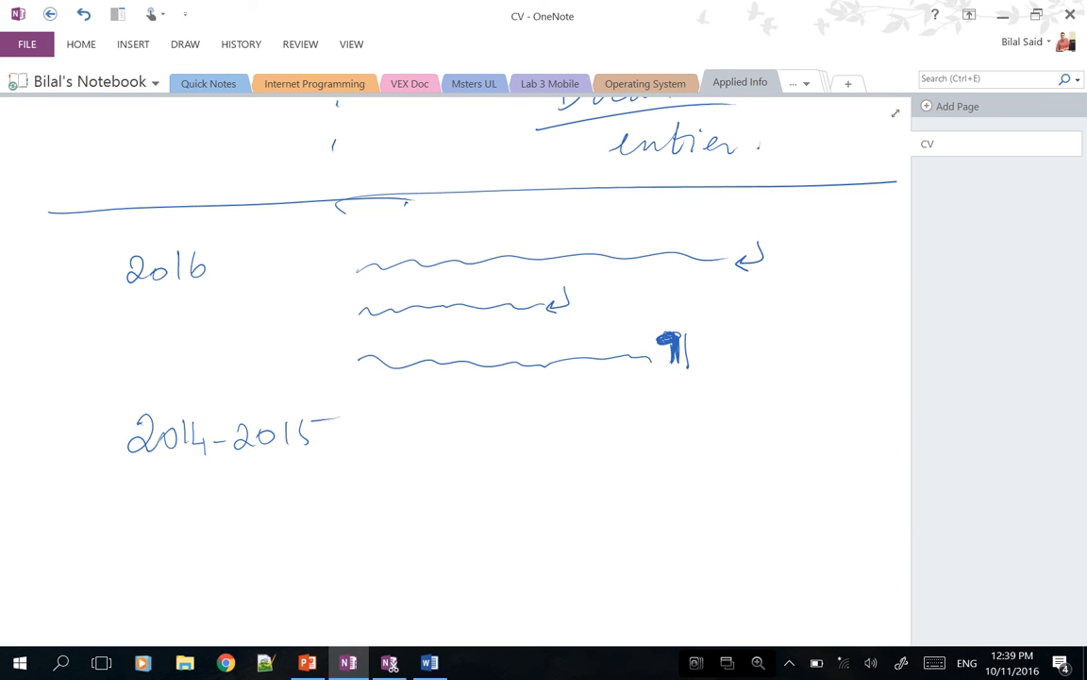
left_click_drag(120, 286, 367, 275)
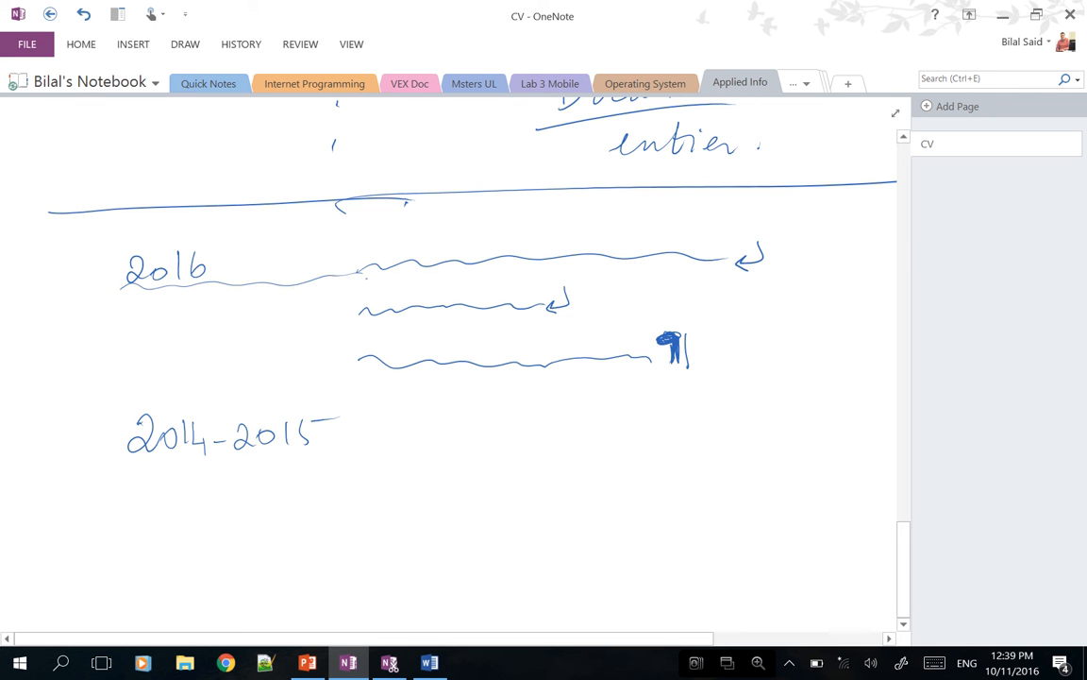
left_click(237, 281)
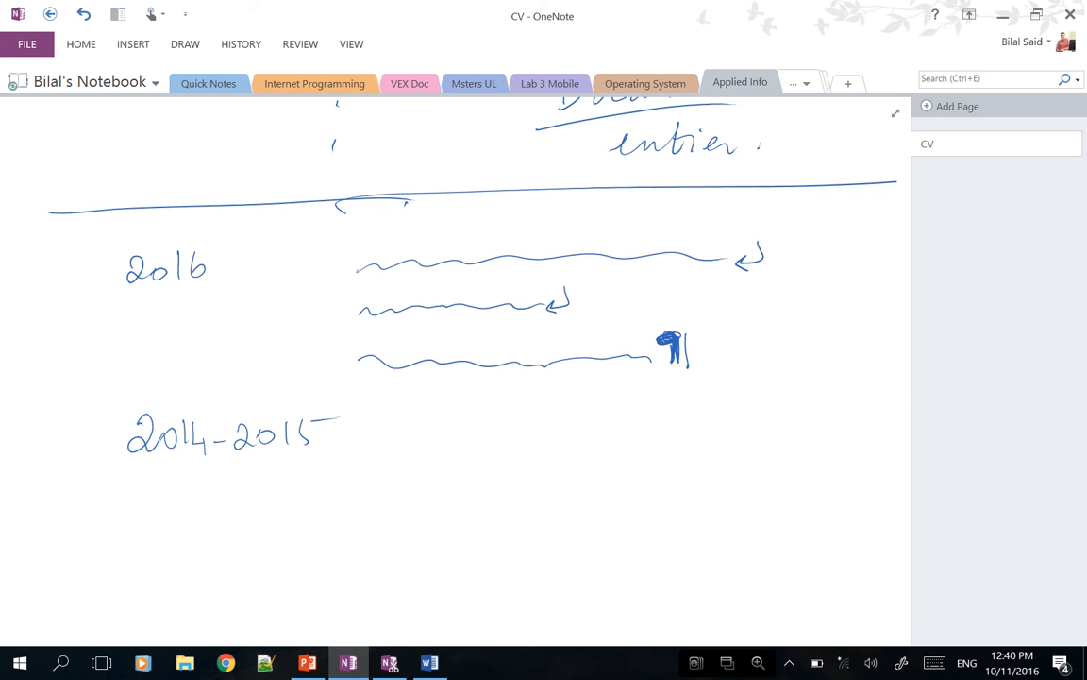
- Return to the CV in Word and replace "dans une…" in the 2015-2016 entry with "de Master"
key("alt+Tab")
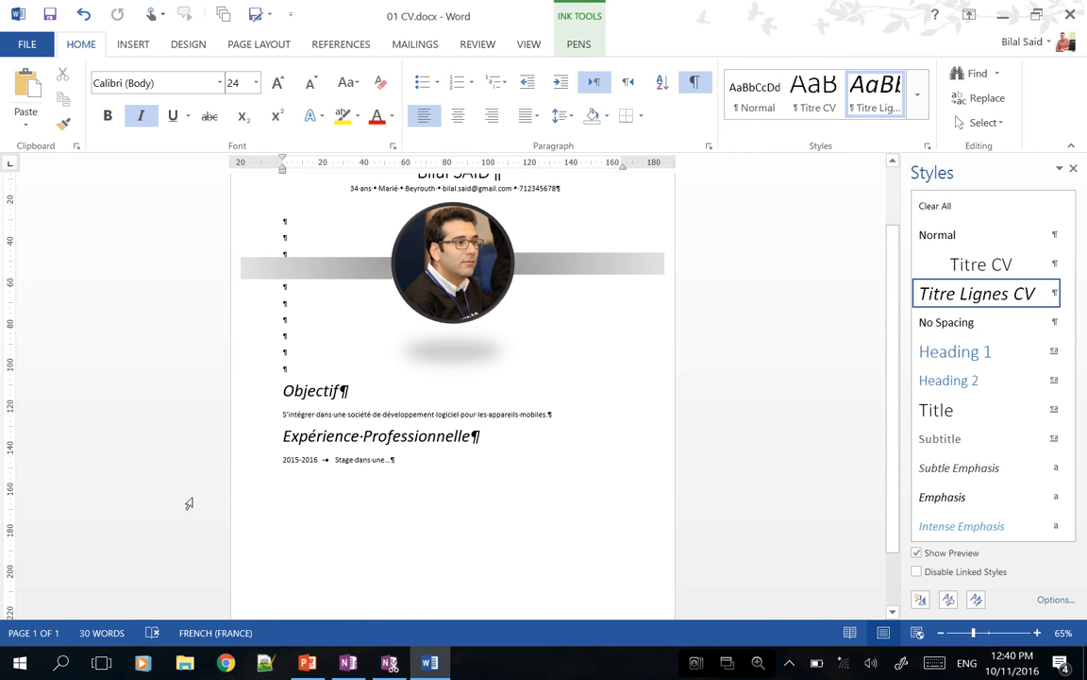
key("ctrl+End")
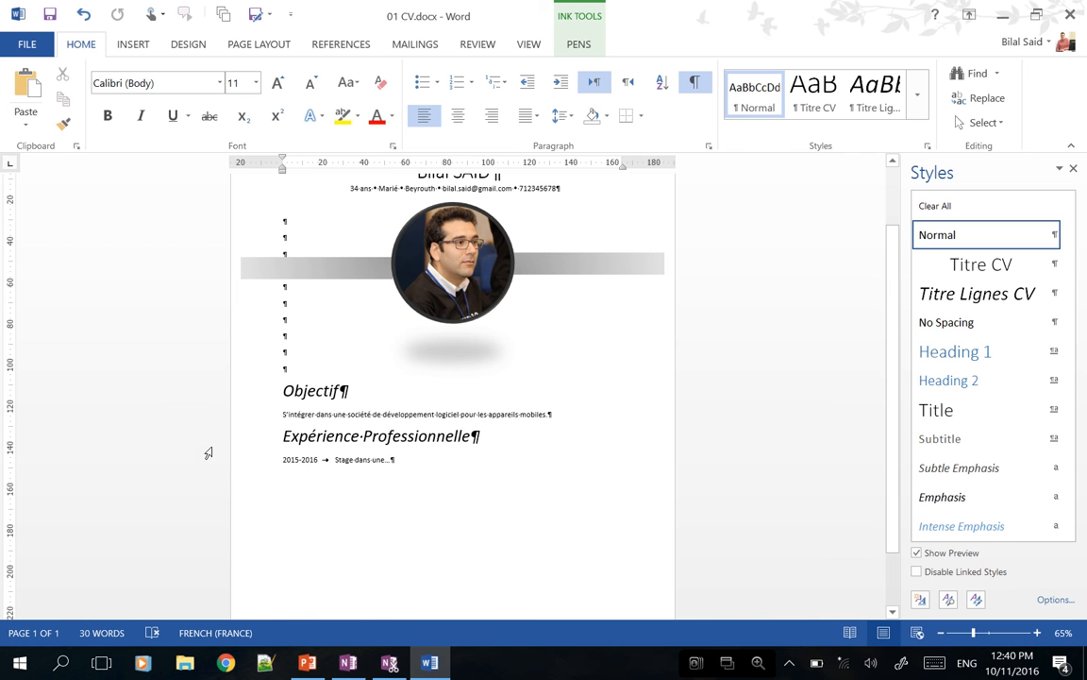
scroll(209, 453, "up", 5)
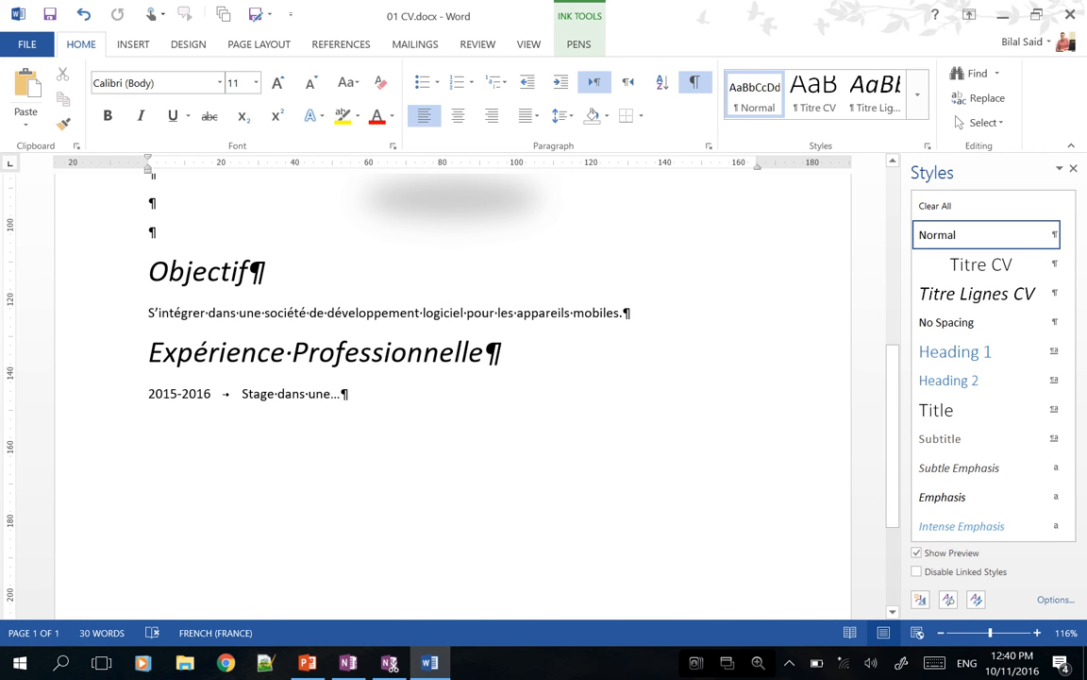
key("shift+Left")
key("ctrl+shift+Left")
key("ctrl+shift+Left")
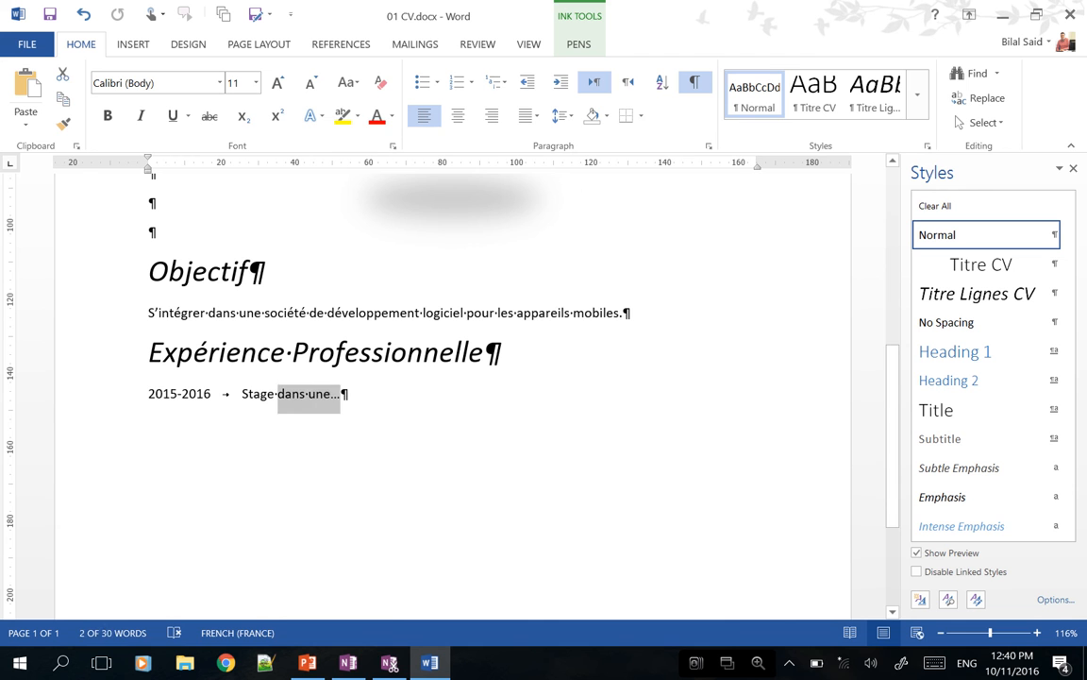
type("de Master")
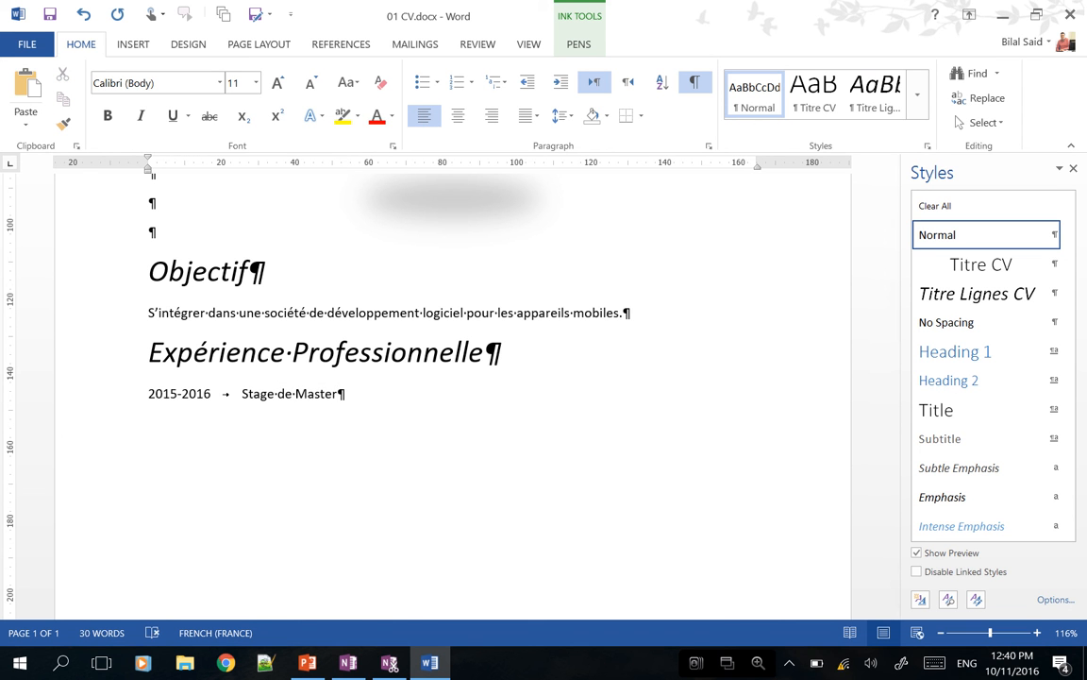
- Add the line "Entreprise de je ne sais pas quoi" to the 2015-2016 entry after a manual line break
key("shift+Return")
key("Tab")
key("BackSpace")
type("Entreprise ")
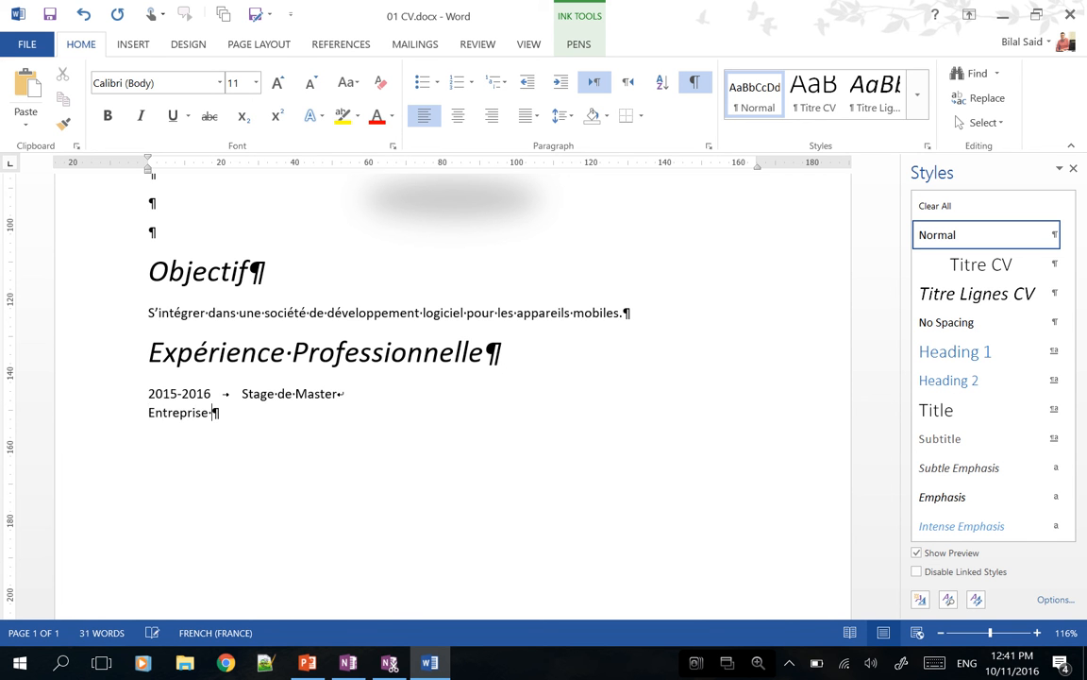
type("de je ne sais")
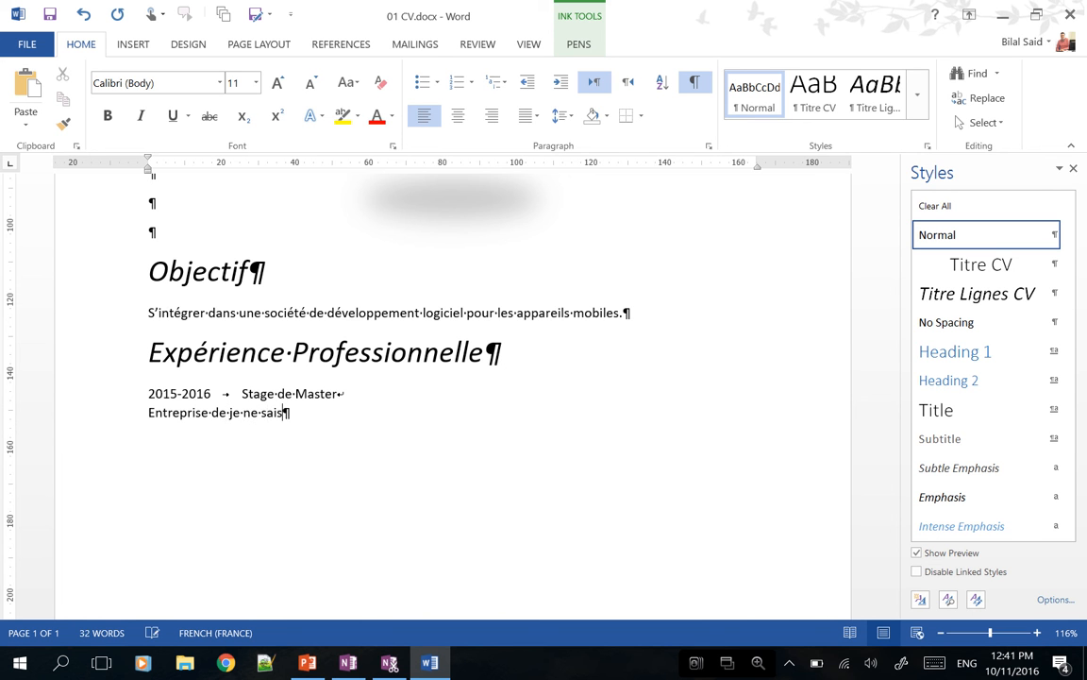
type(" pas quoi")
- Add a third line, "Checkup des machines qui font.", to the same paragraph after another manual line break
key("shift+Return")
type("Checkup d")
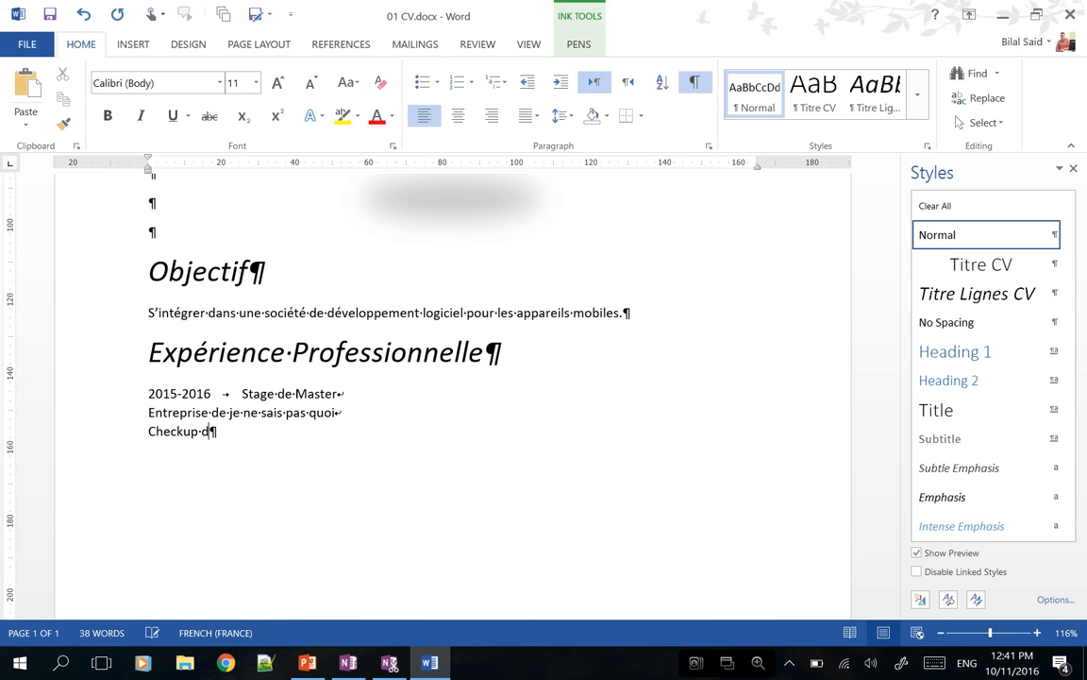
type("es machines ")
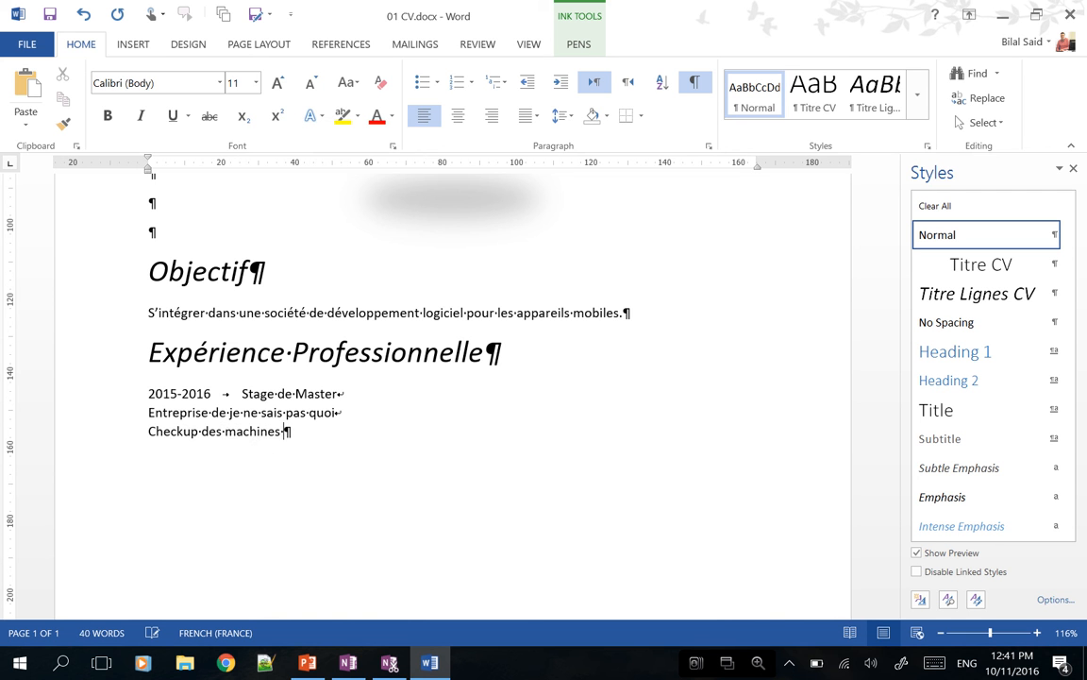
type("qui font.")
- Try a 4 cm indentation before text on the "Expérience Professionnelle" heading, and undo it
left_click(840, 364)
left_click(708, 146)
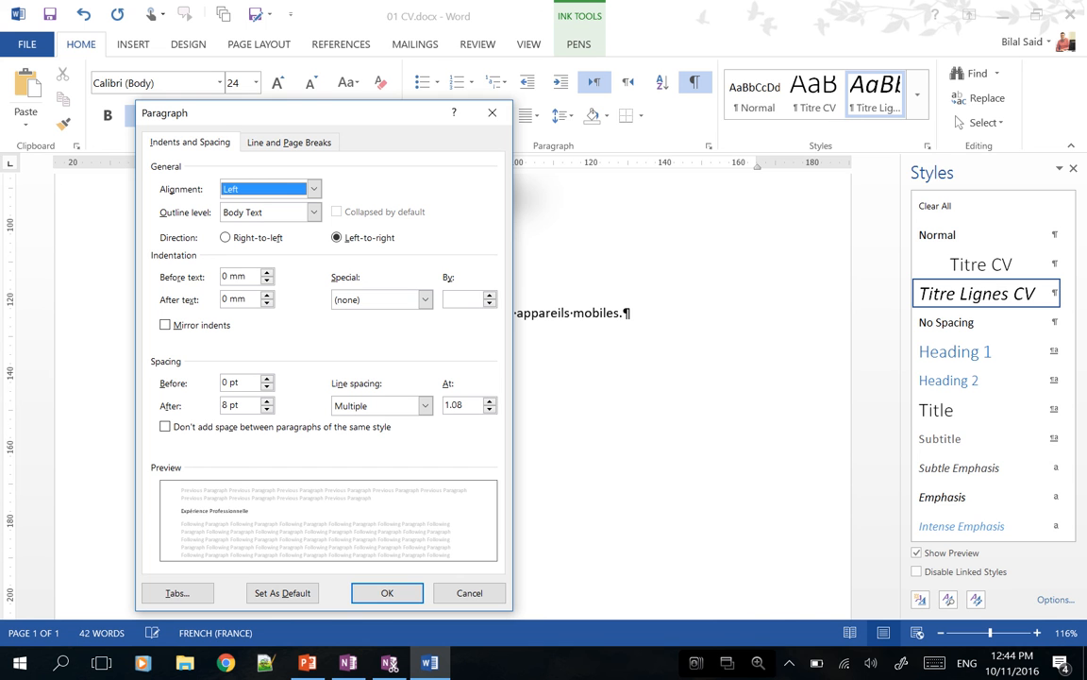
left_click(215, 275)
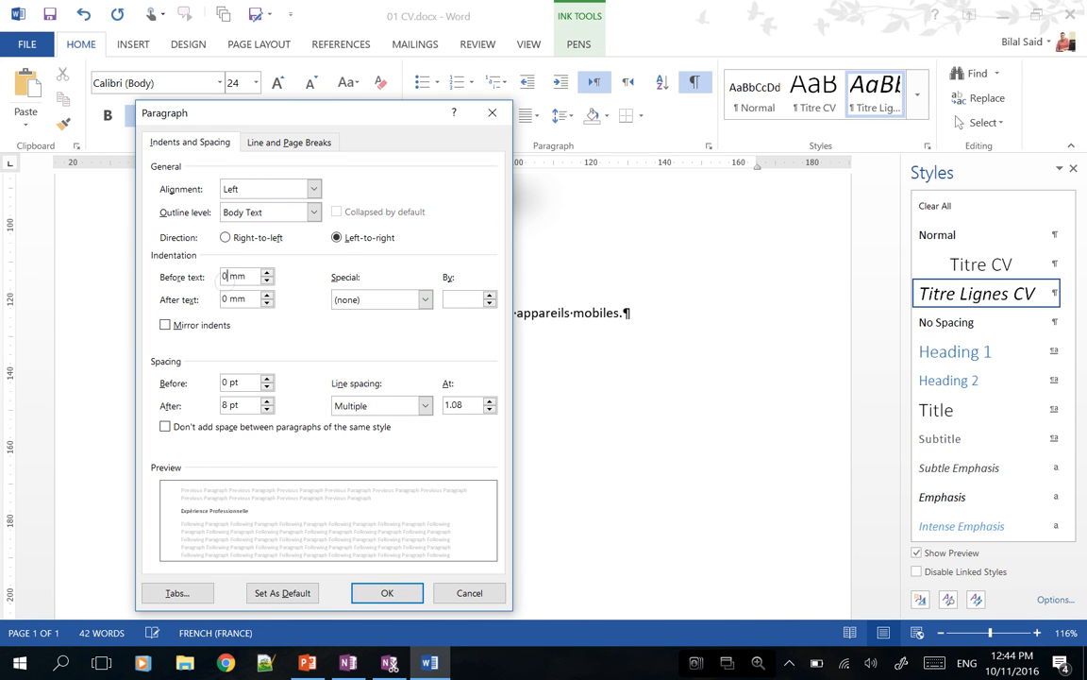
key("Delete")
type("40")
key("ctrl+a")
type("4 cm")
key("Tab")
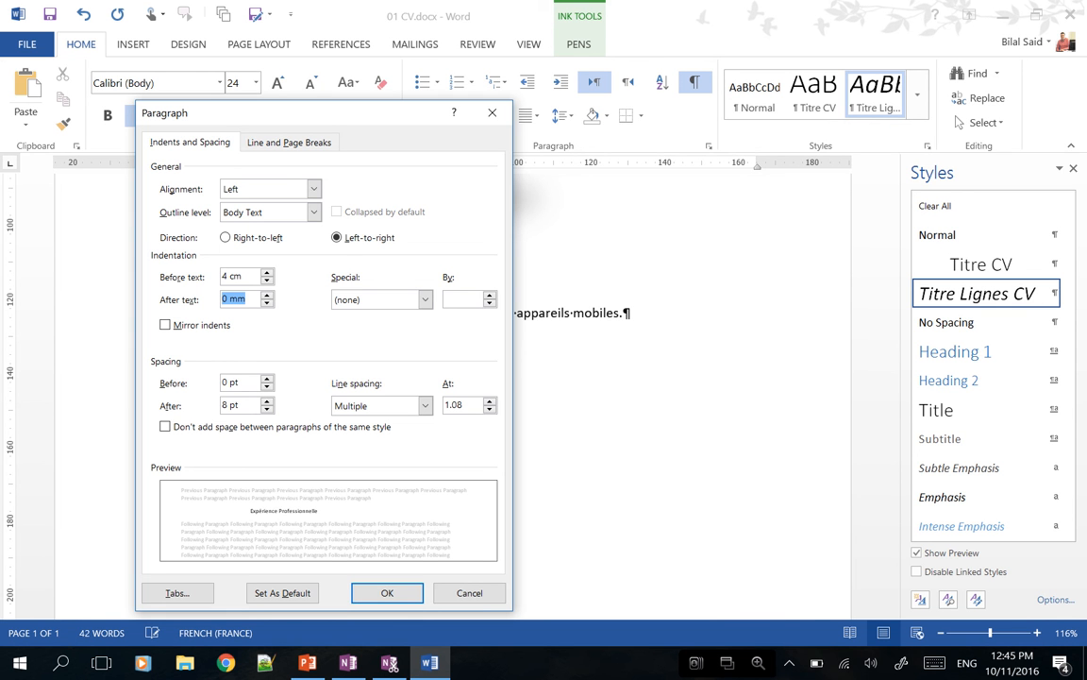
left_click(391, 591)
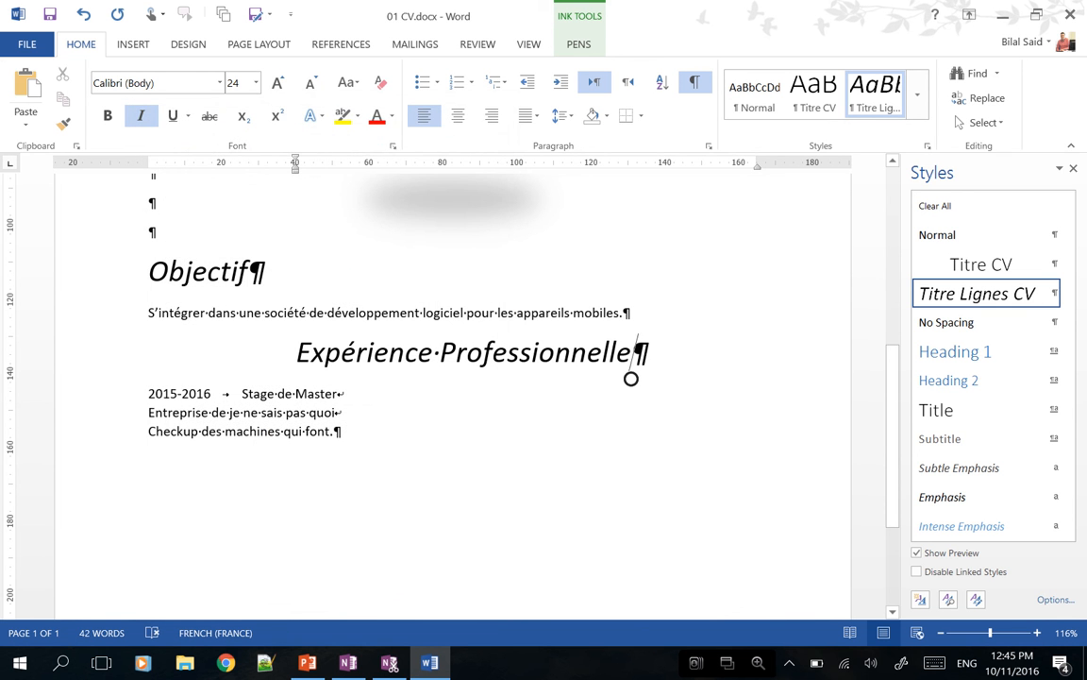
key("ctrl+z")
- Set the indentation before text of the three-line 2015-2016 paragraph to 40 mm
left_click(293, 412)
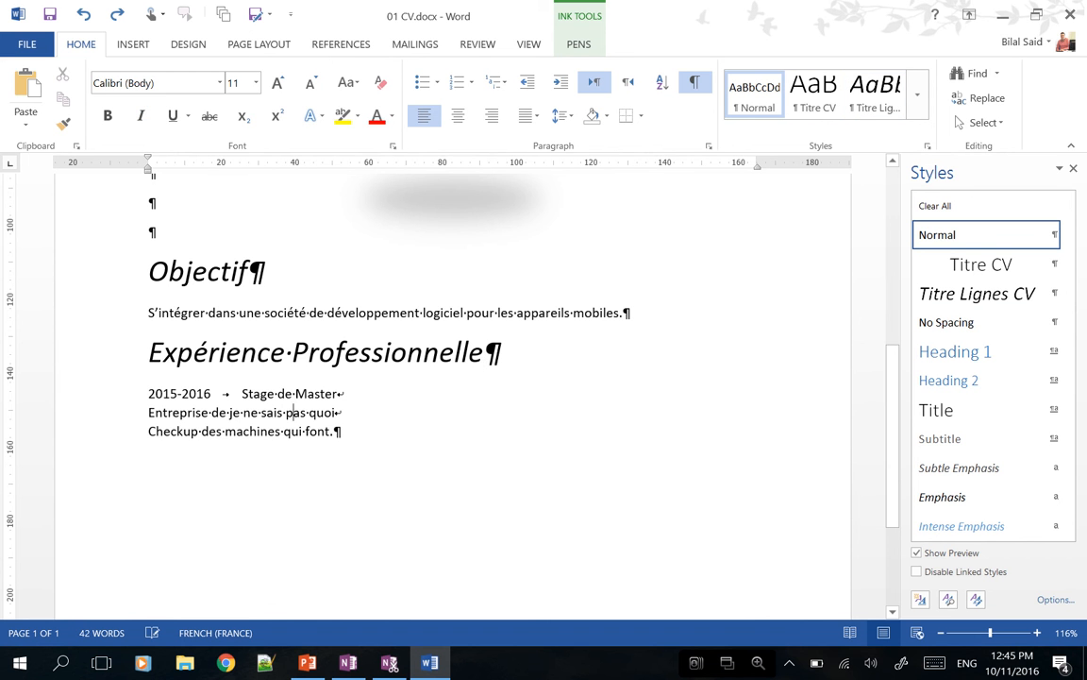
left_click(709, 146)
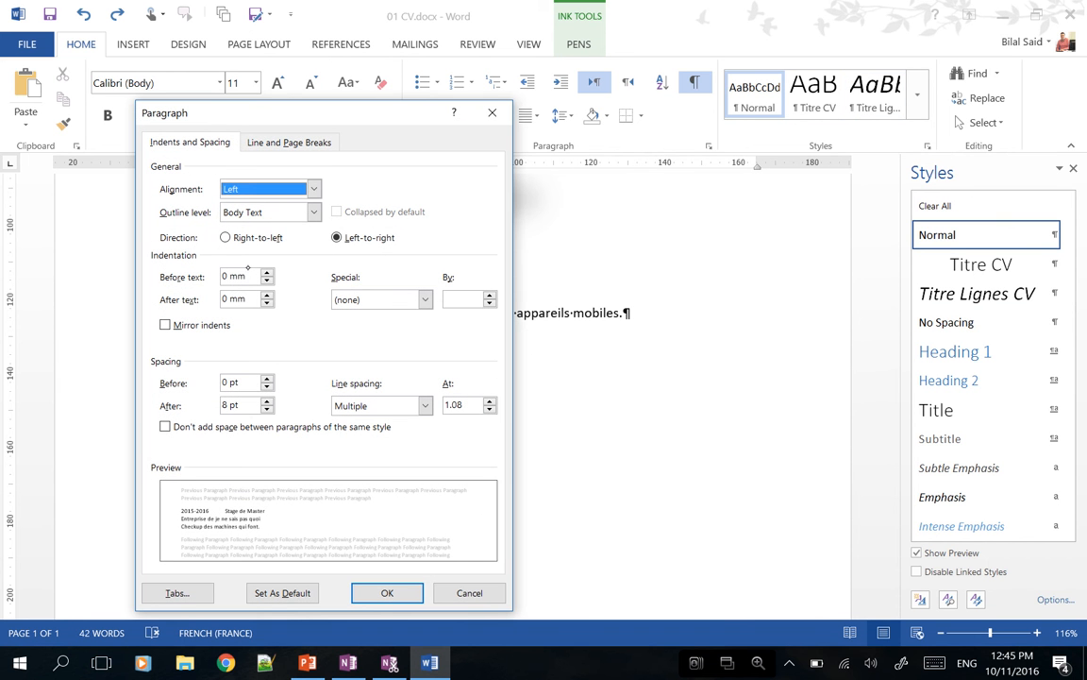
left_click(229, 275)
double_click(229, 275)
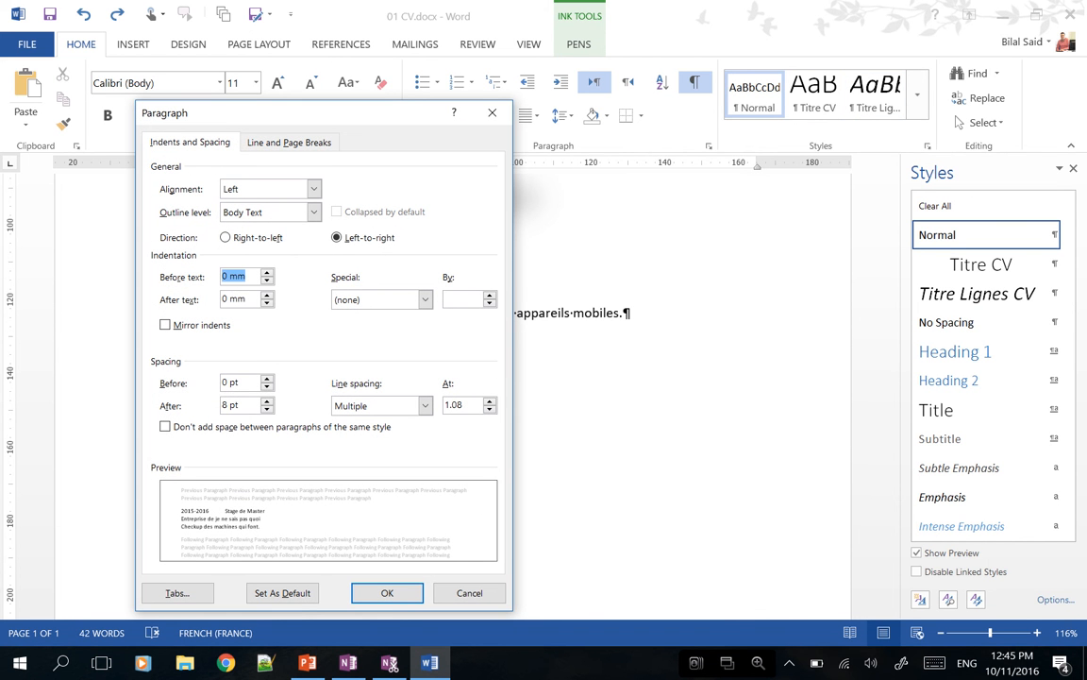
type("40 mm")
key("Return")
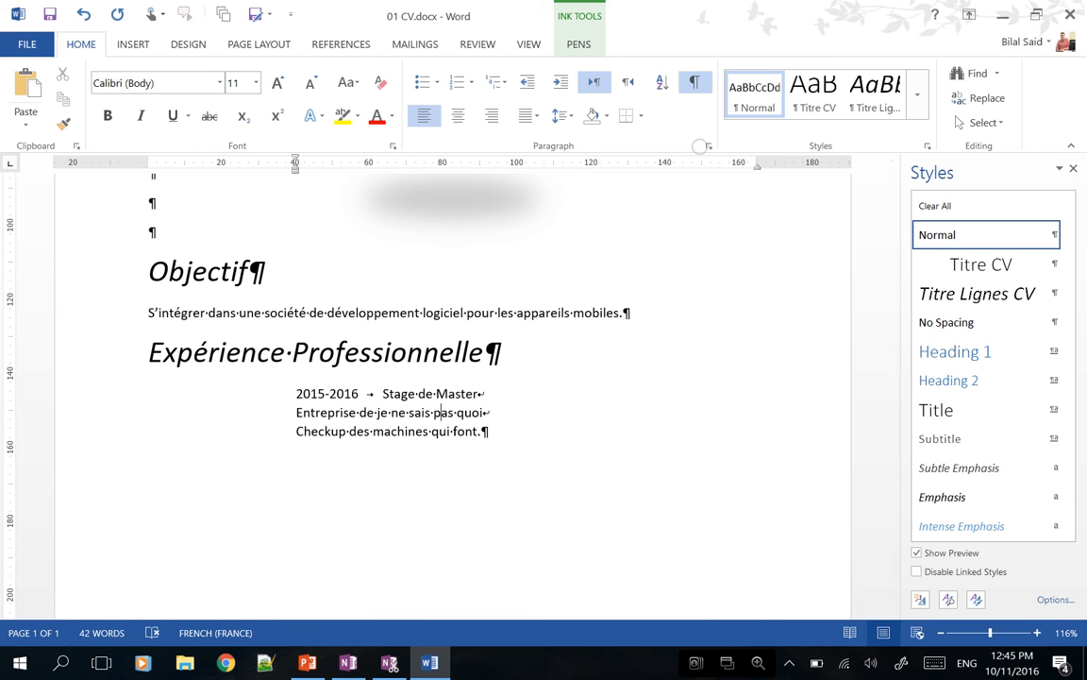
- Give the three-line 2015-2016 paragraph a hanging indentation of 4 cm
left_click(709, 145)
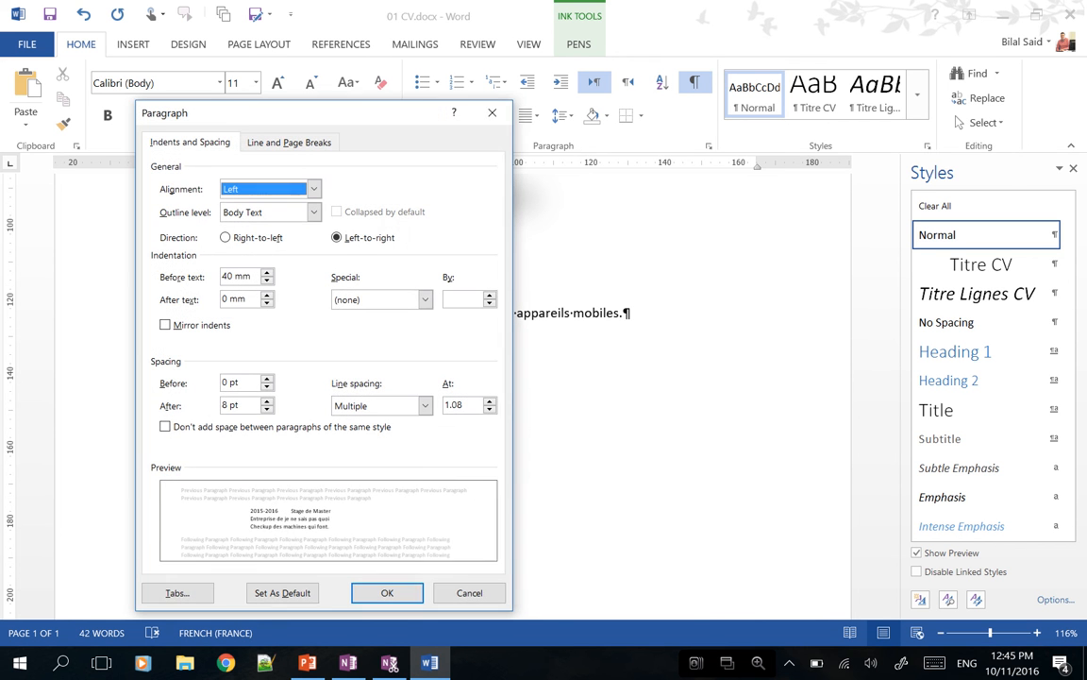
left_click(385, 299)
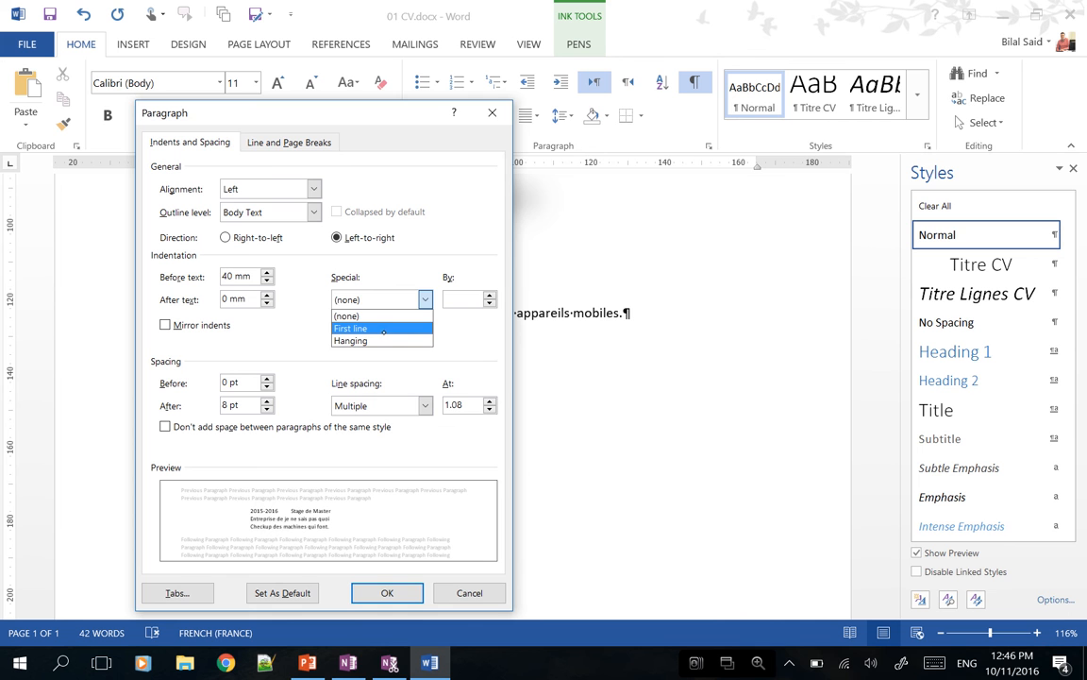
left_click(387, 328)
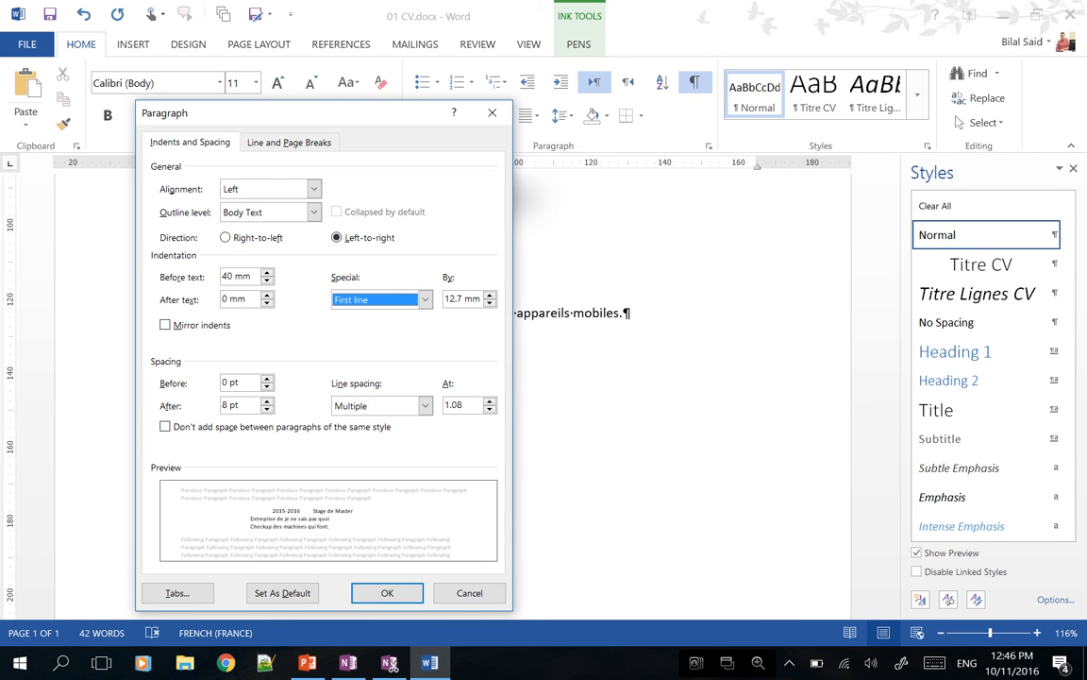
key("alt+Down")
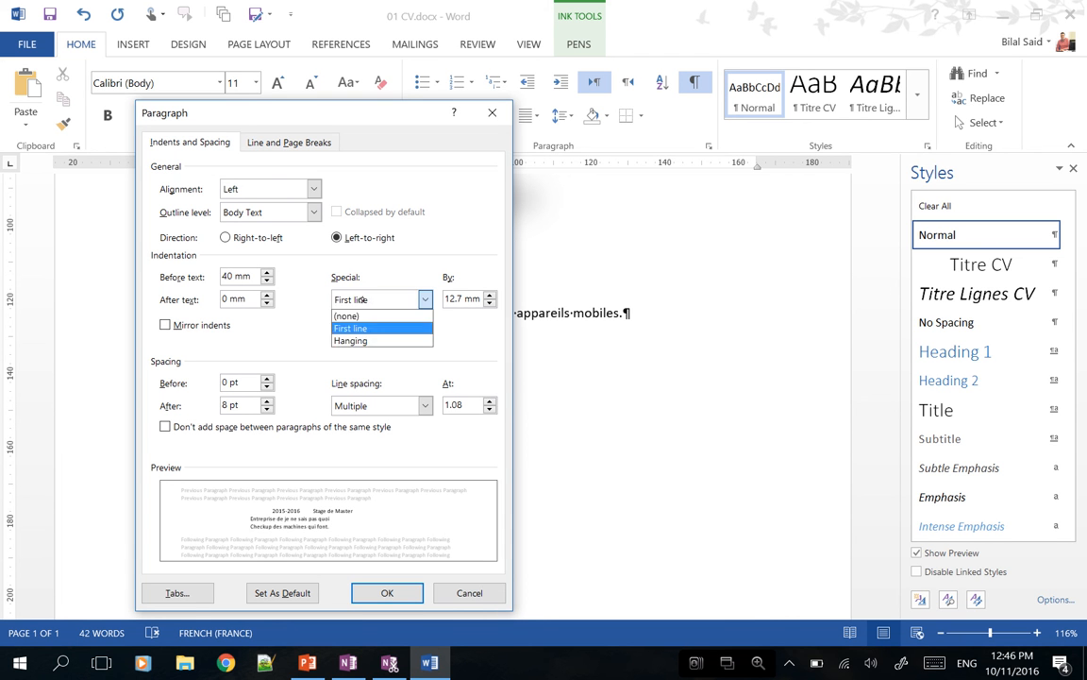
key("Down")
key("Return")
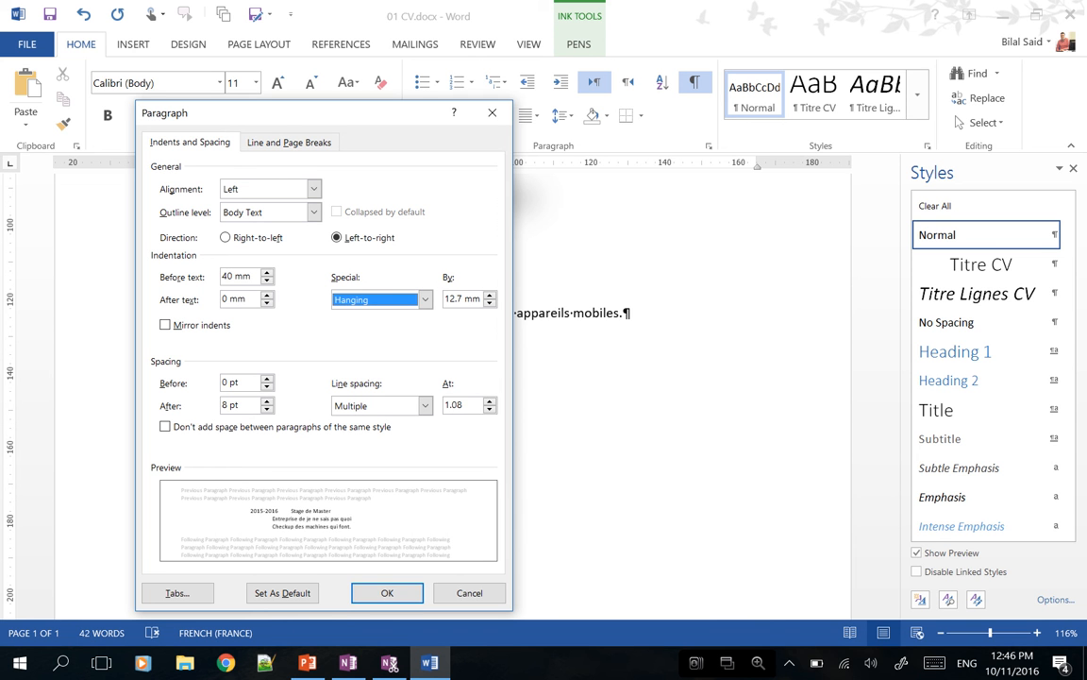
key("Tab")
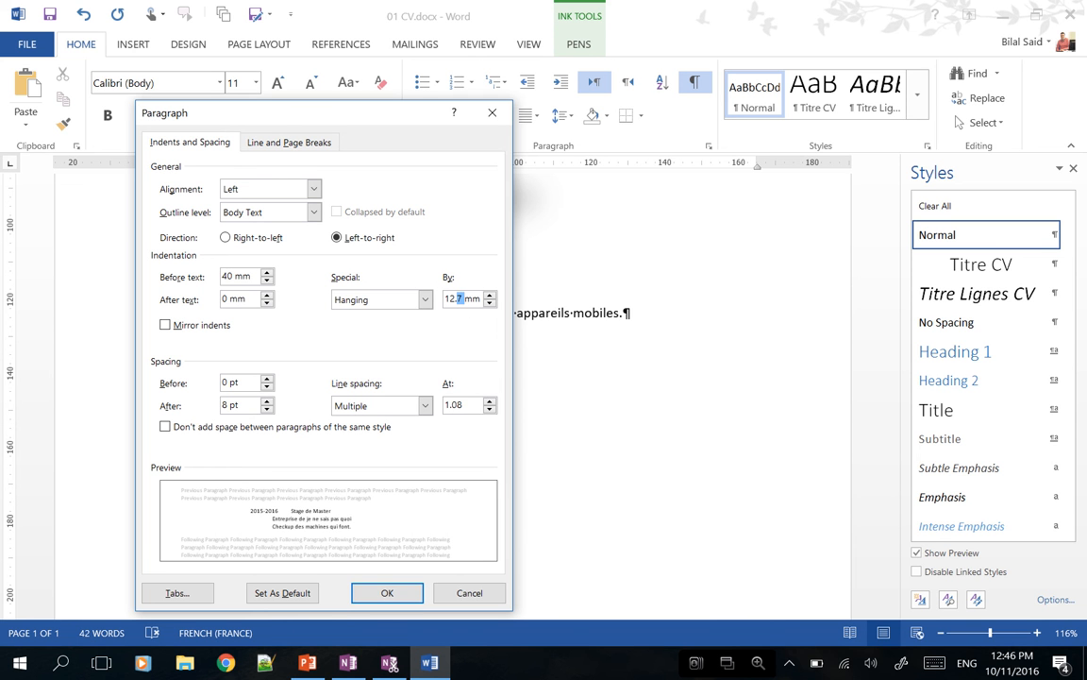
type("4 cm")
key("Tab")
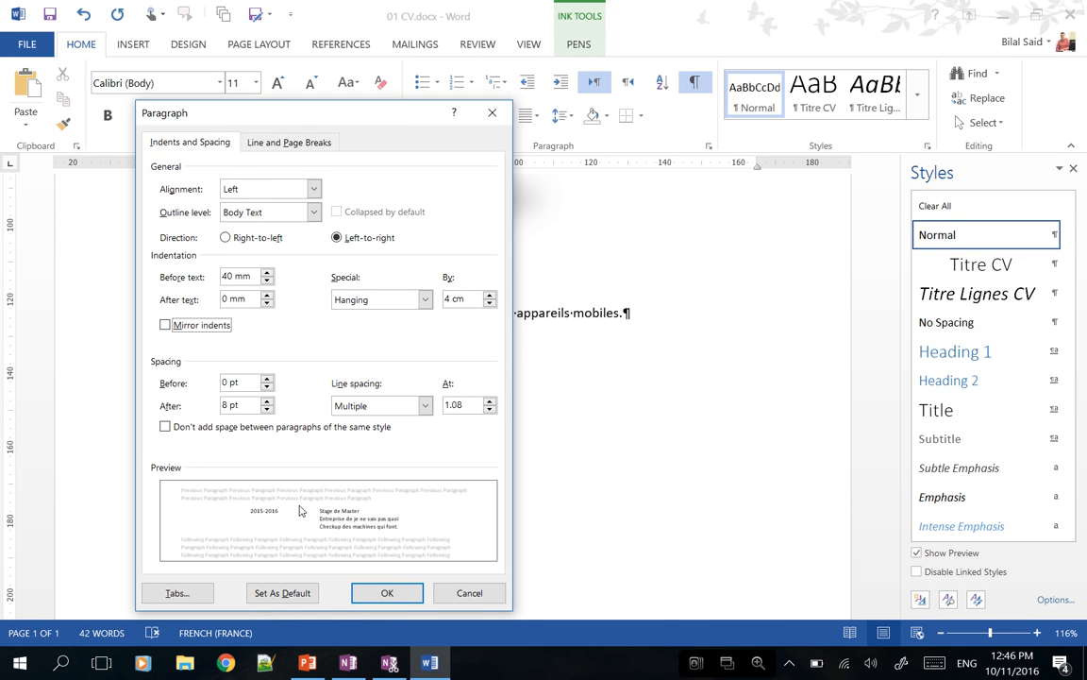
left_click(388, 593)
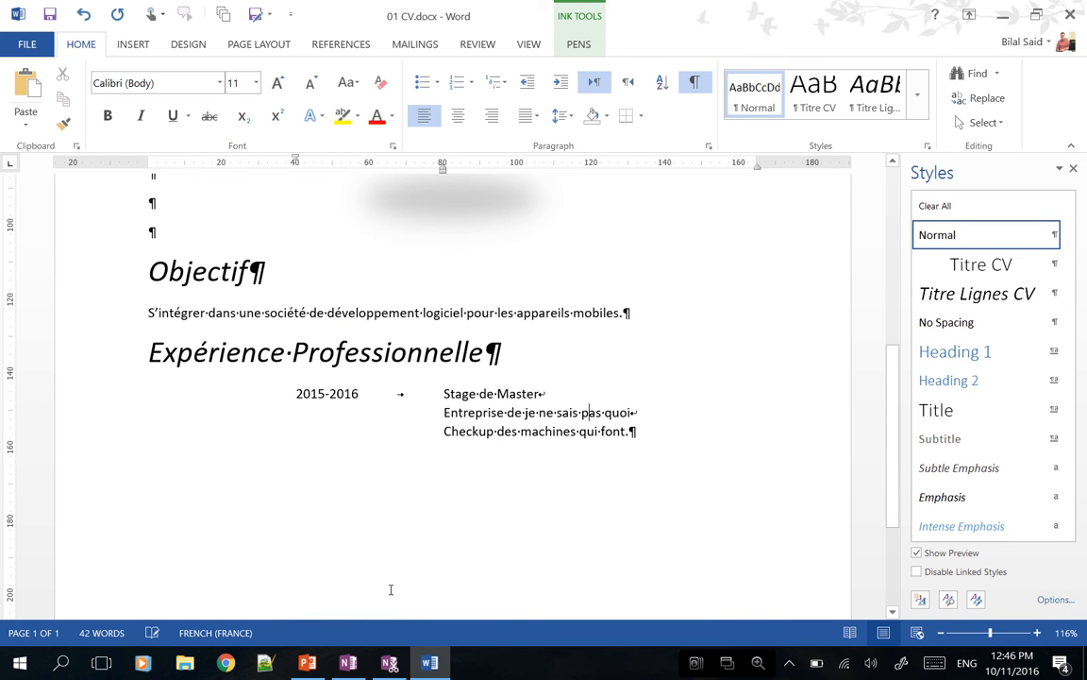
- Set the 2015-2016 paragraph's indentation before text to 0, keeping the hanging indentation
left_click(443, 394)
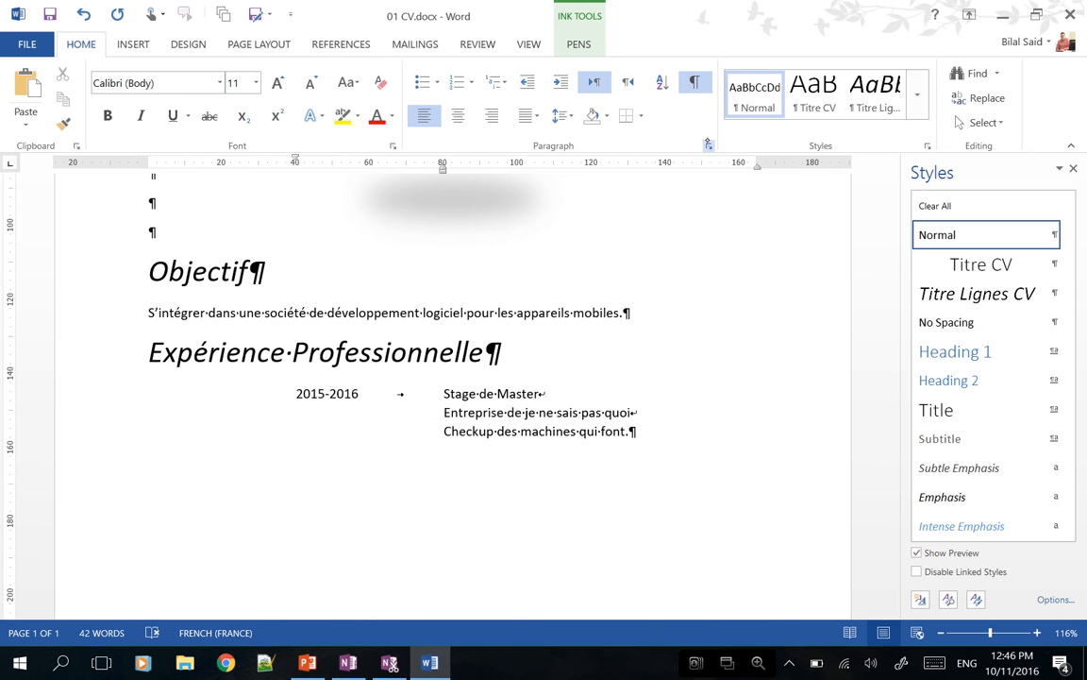
left_click(708, 147)
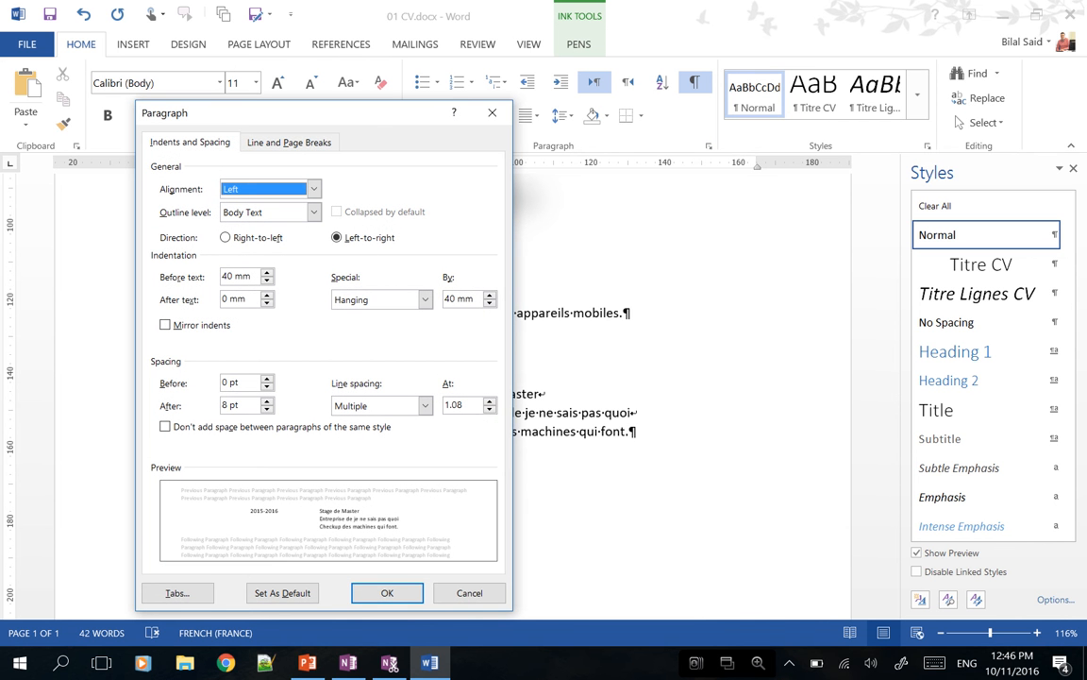
left_click(242, 275)
double_click(243, 276)
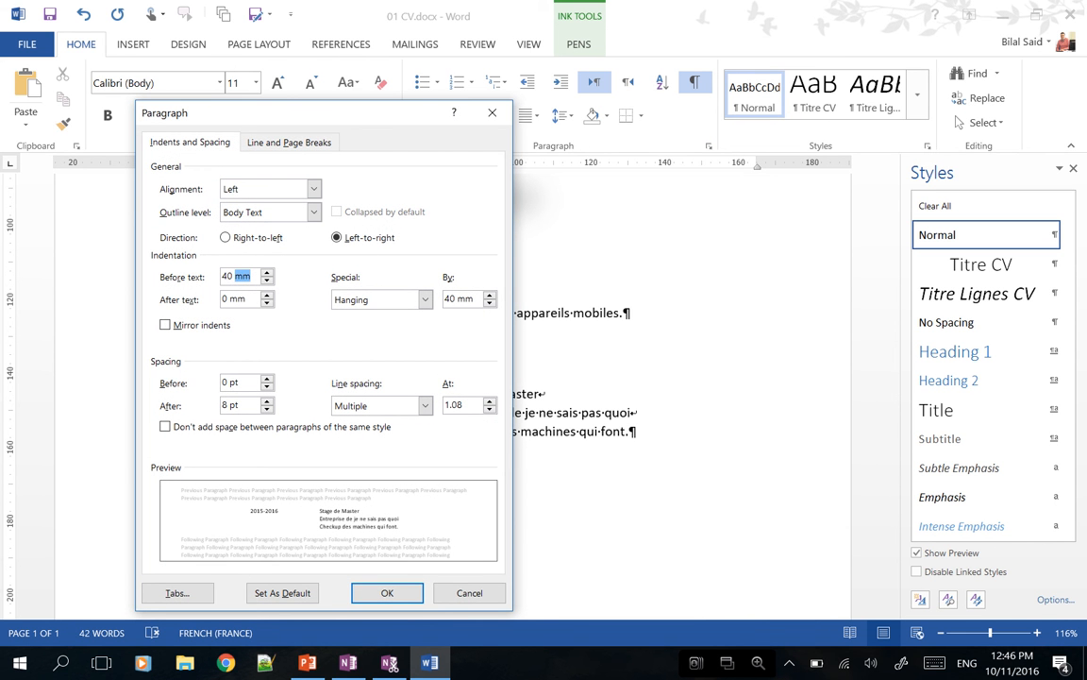
left_click_drag(236, 276, 217, 272)
type("0")
key("Tab")
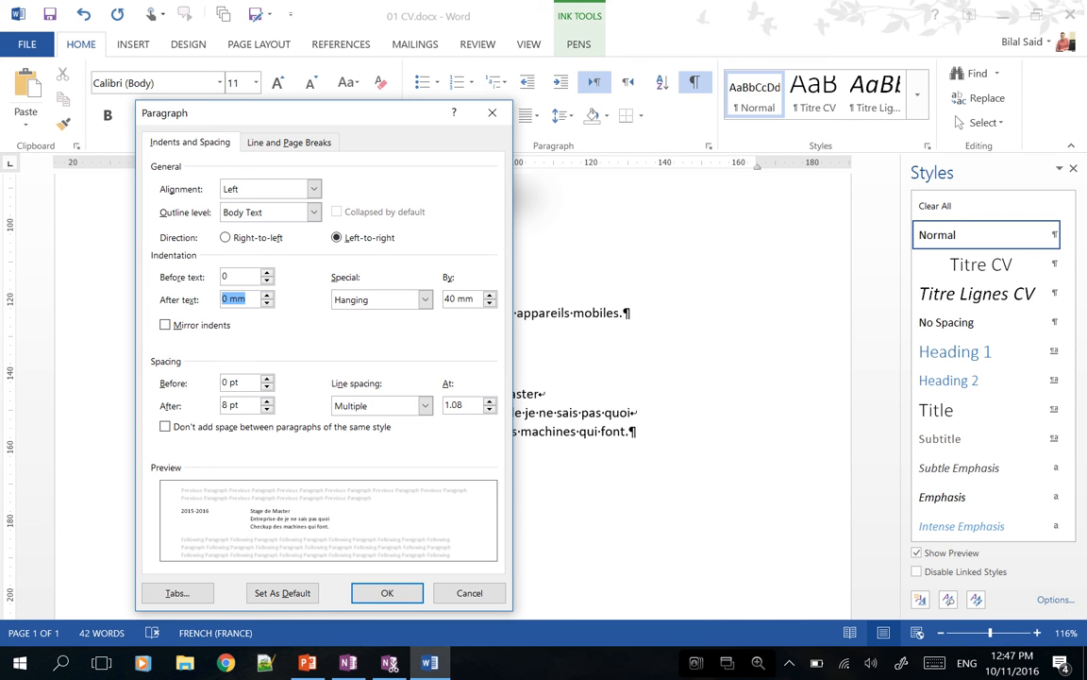
key("Return")
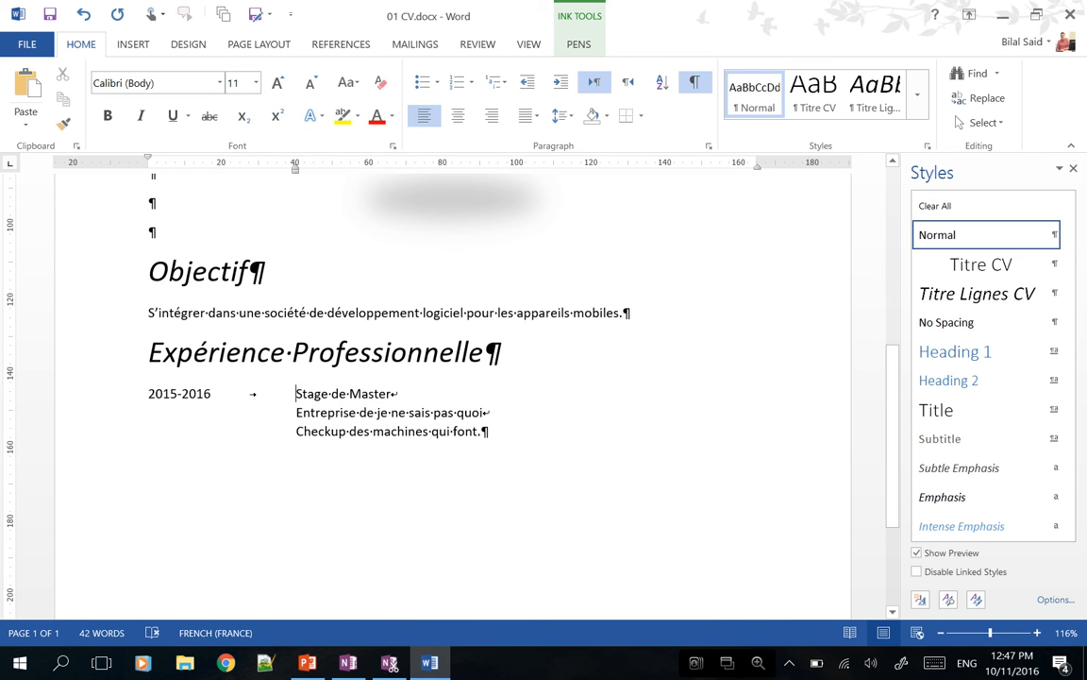
- Remove the tab between "2015-2016" and "Stage de Master", and insert it again
key("BackSpace")
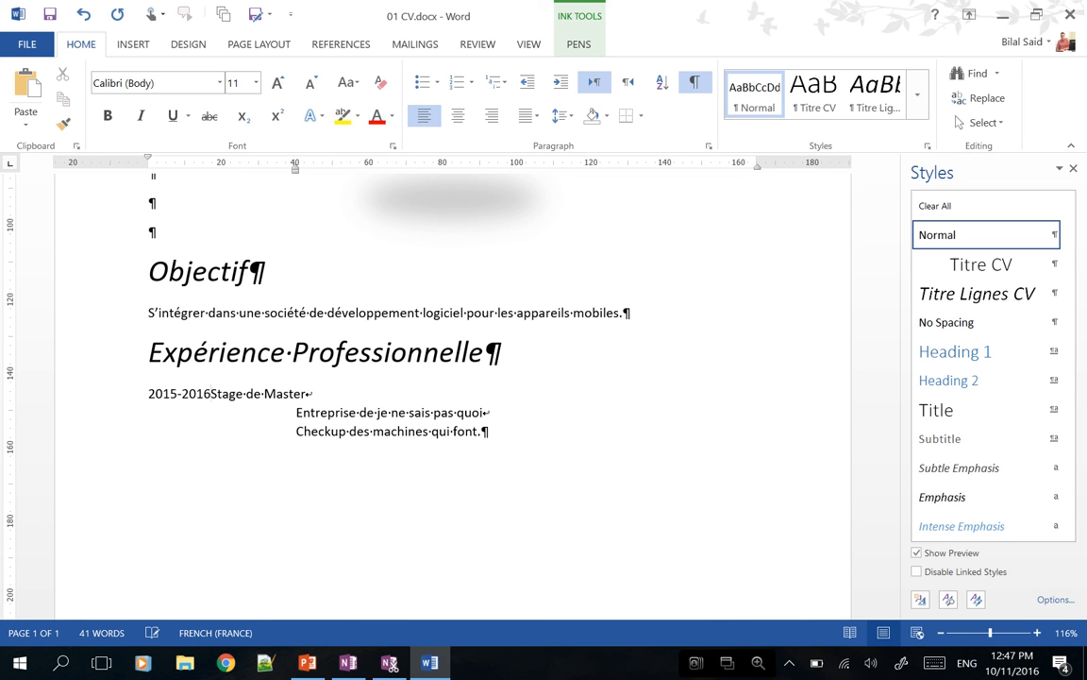
key("Tab")
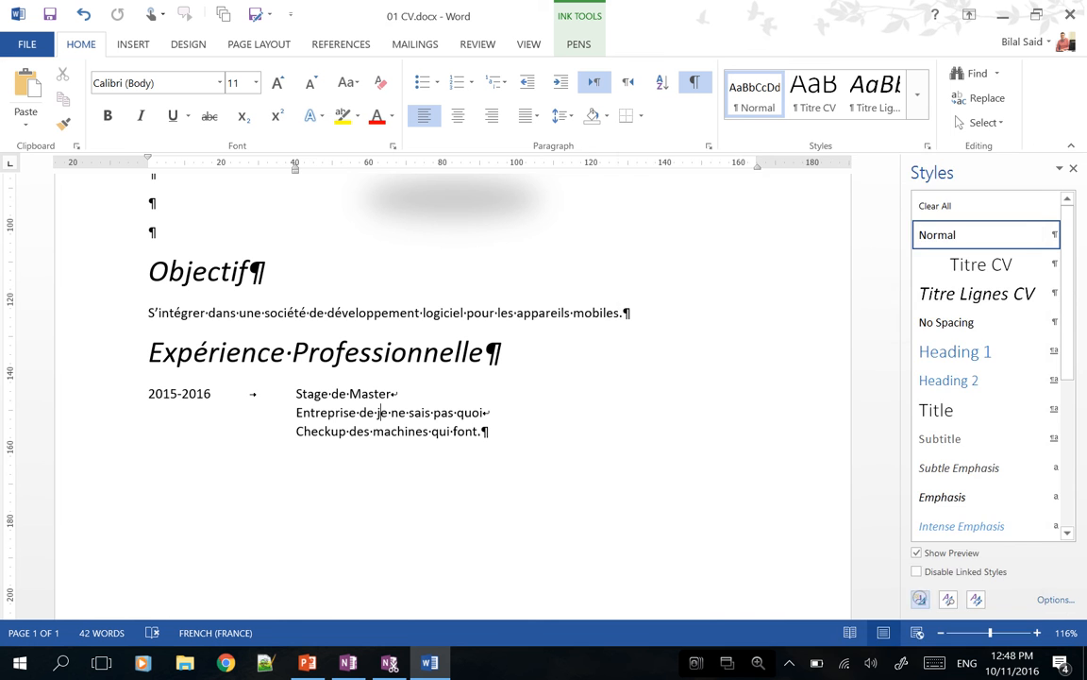
- Create a new paragraph style named "Ligne de CV" from the 2015-2016 paragraph's formatting
left_click(920, 600)
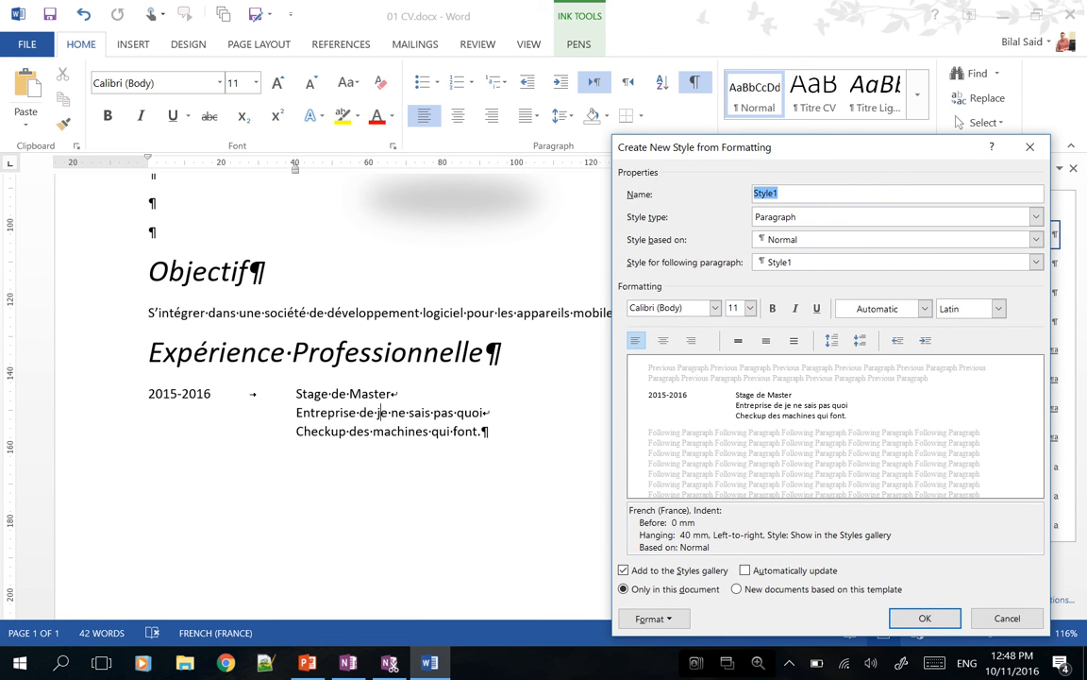
type("Ligne de CV")
key("Return")
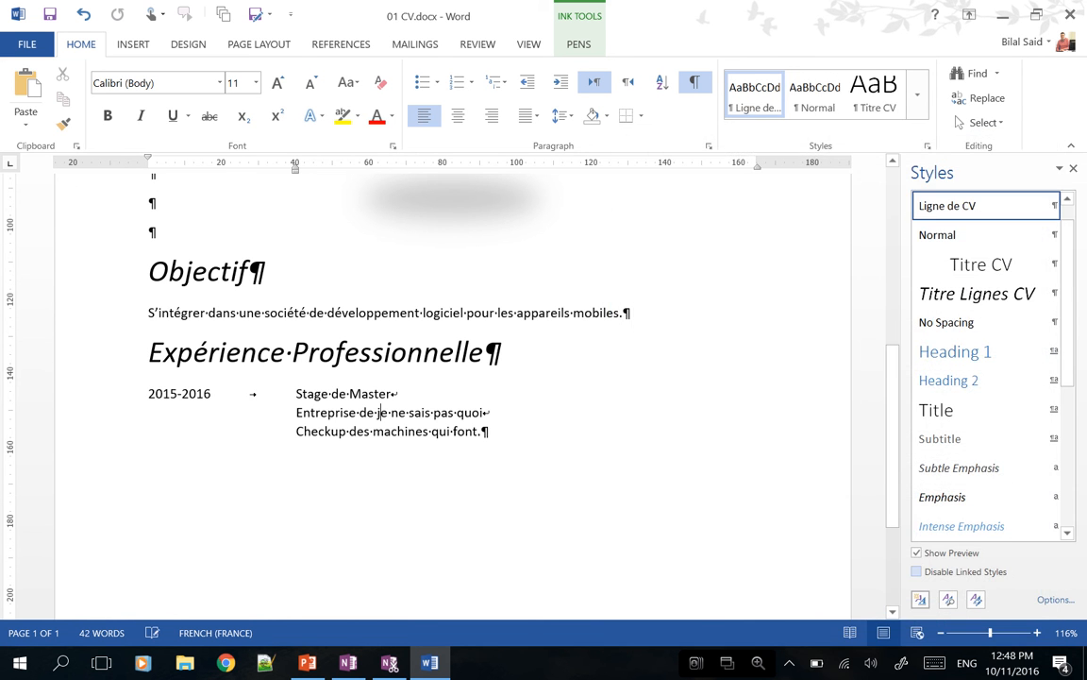
- Add a new paragraph "2014-2015", tabbed to "Tutorat", with "L'école de..." on a second line after a manual line break
left_click(609, 454)
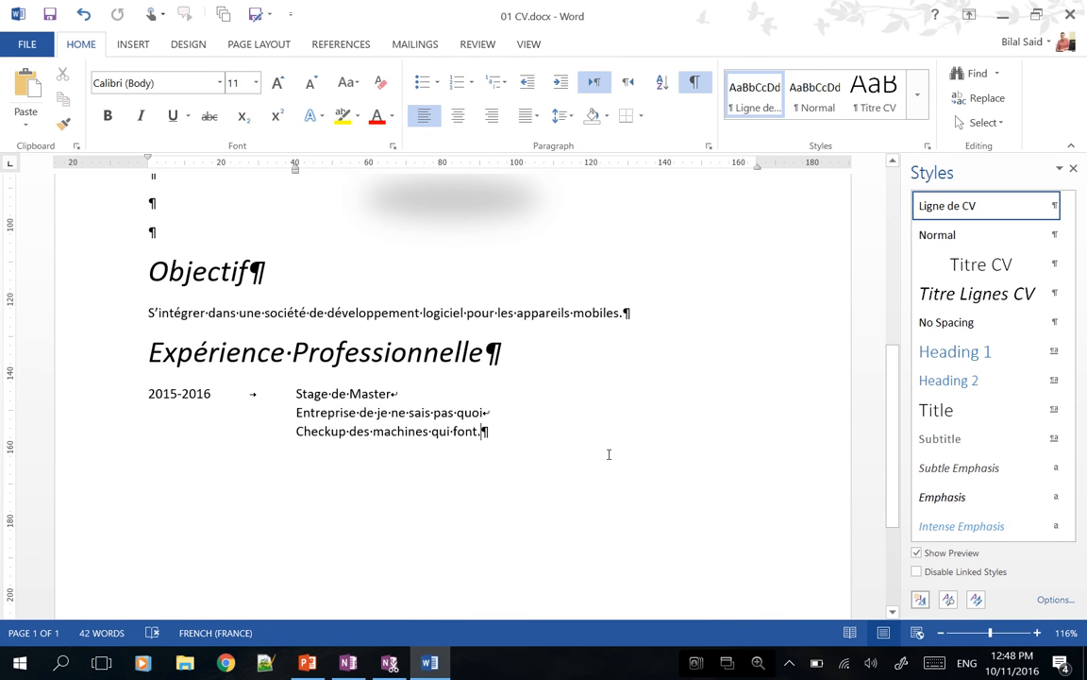
key("Return")
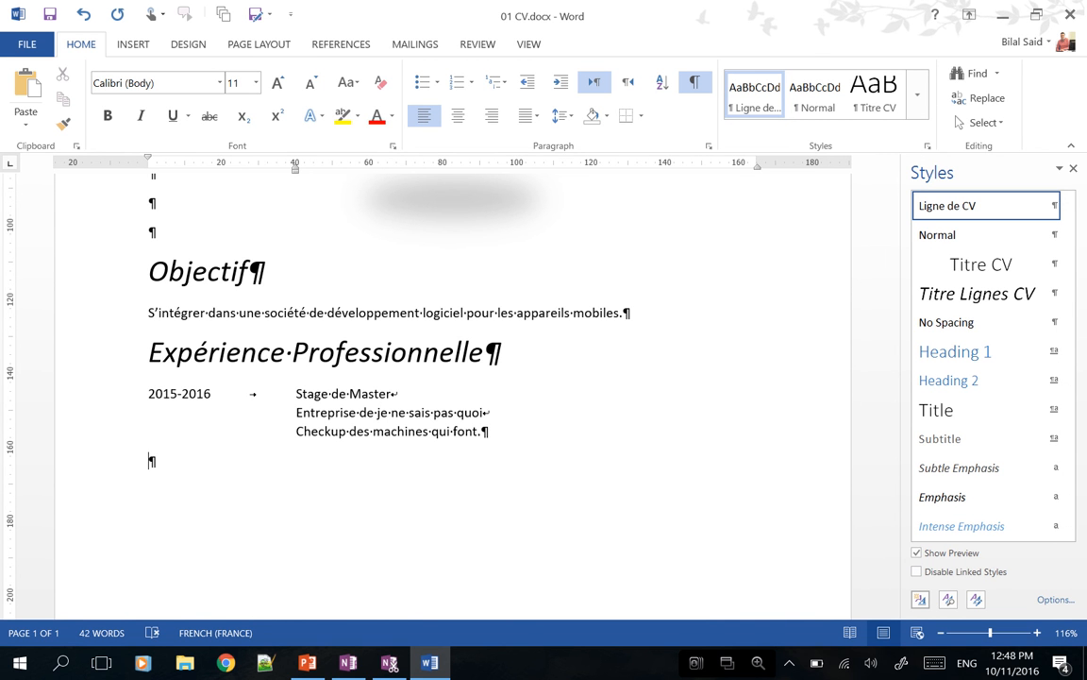
type("2014-2015")
key("Tab")
type("Tutorat")
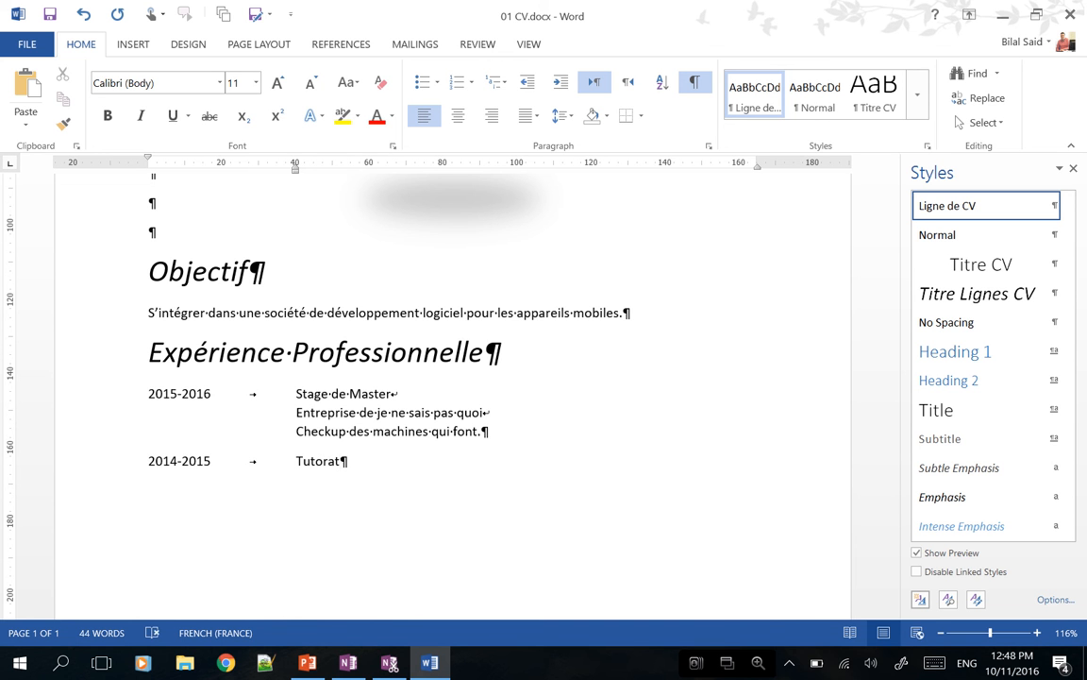
key("shift+Return")
type("L'")
type("éco")
type("le de...")
- Add a third line, "Preparation du cours et du projet ainsi les ...", to the 2014-2015 entry after a manual line break
key("shift+Return")
type("Pre")
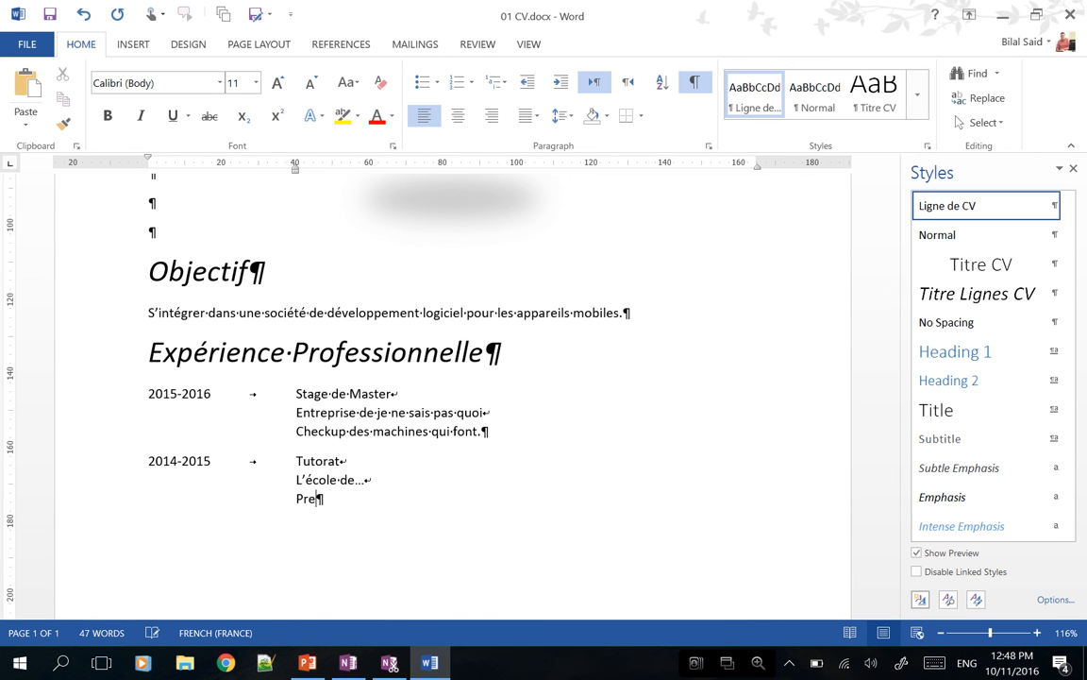
type("paration du ")
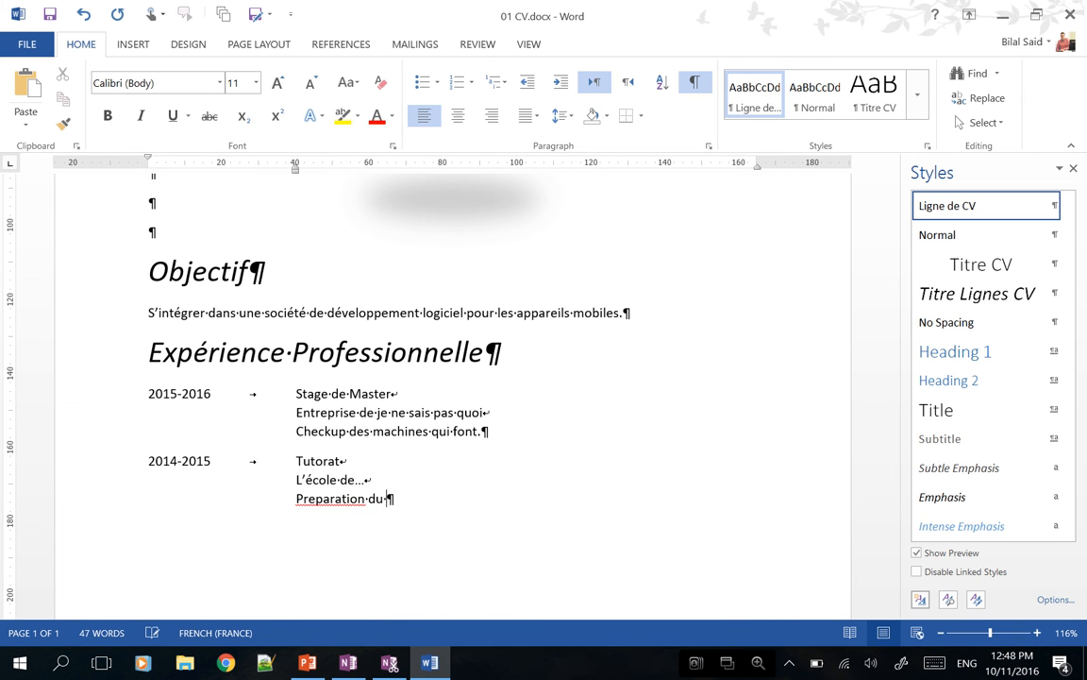
type("cours et du projet a")
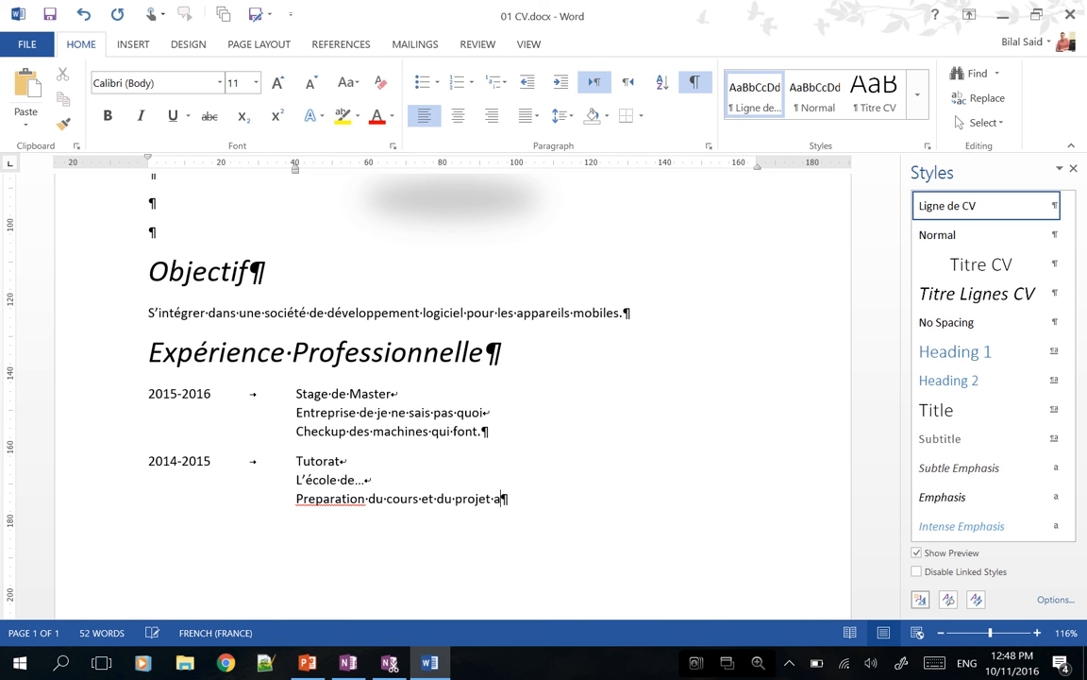
type("insi les ")
type("...")
- Correct the misspelled word "Preparation" to "Préparation" using the spelling suggestion
scroll(609, 454, "down", 3)
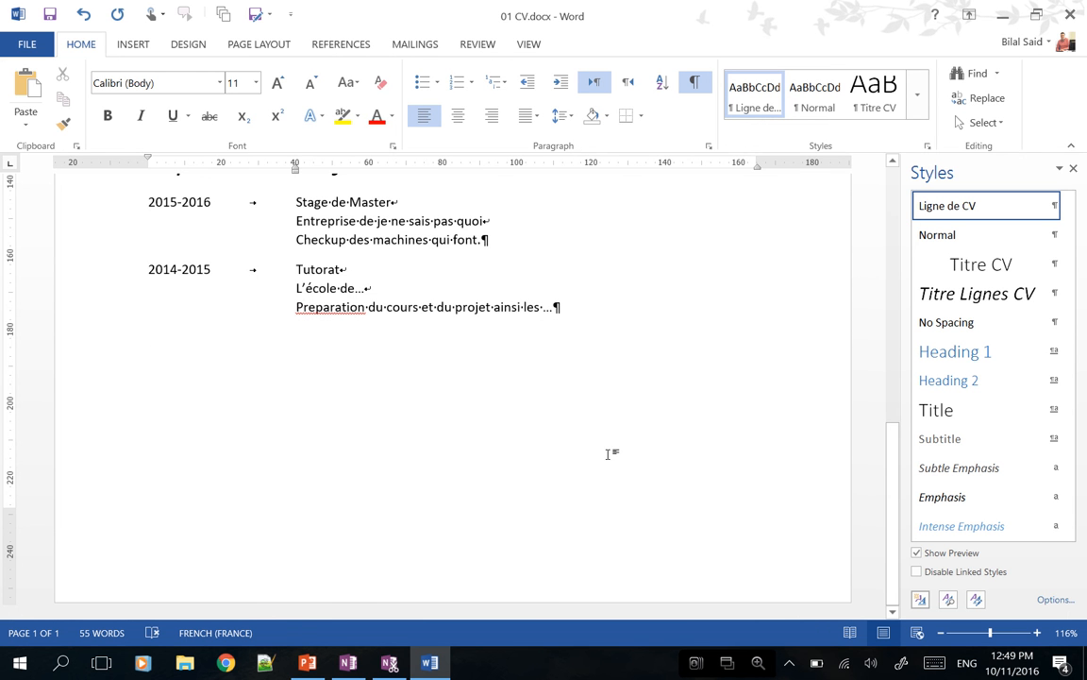
key("alt+F7")
key("Return")
scroll(607, 454, "up", 1)
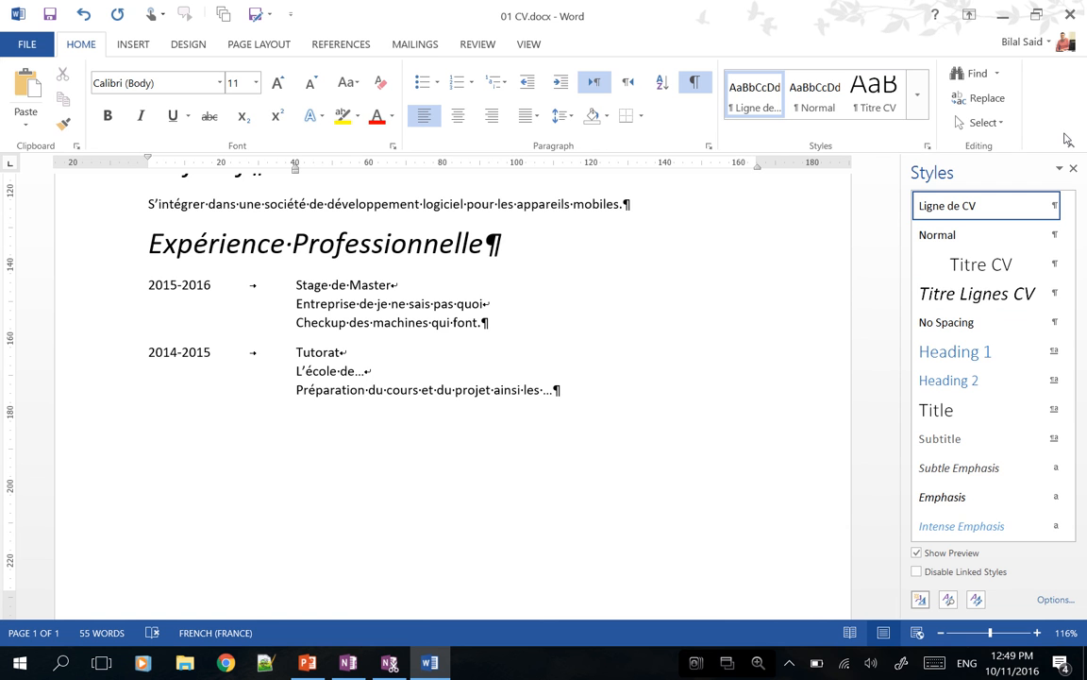
- Modify the "Ligne de CV" style to use font size 14
left_click(1053, 206)
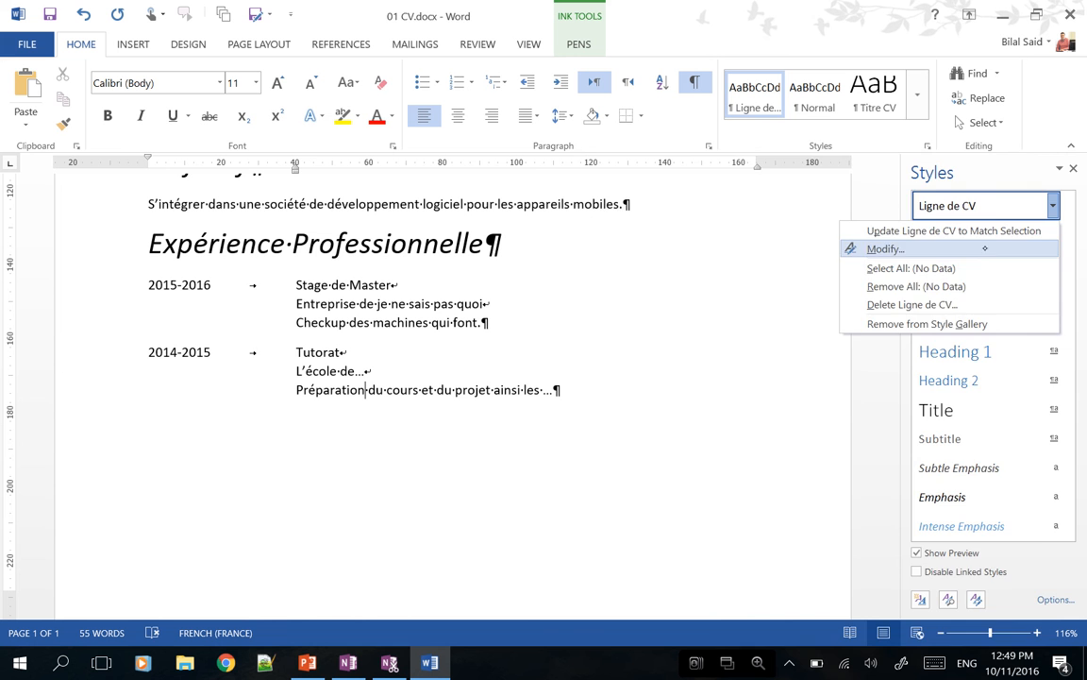
left_click(885, 248)
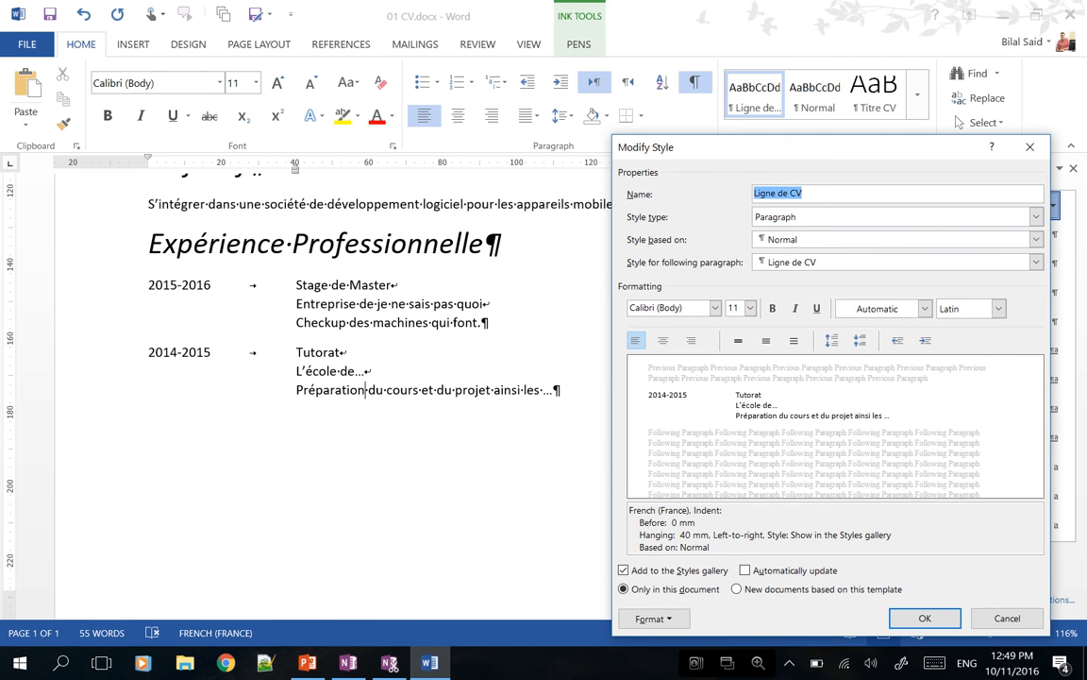
left_click(749, 307)
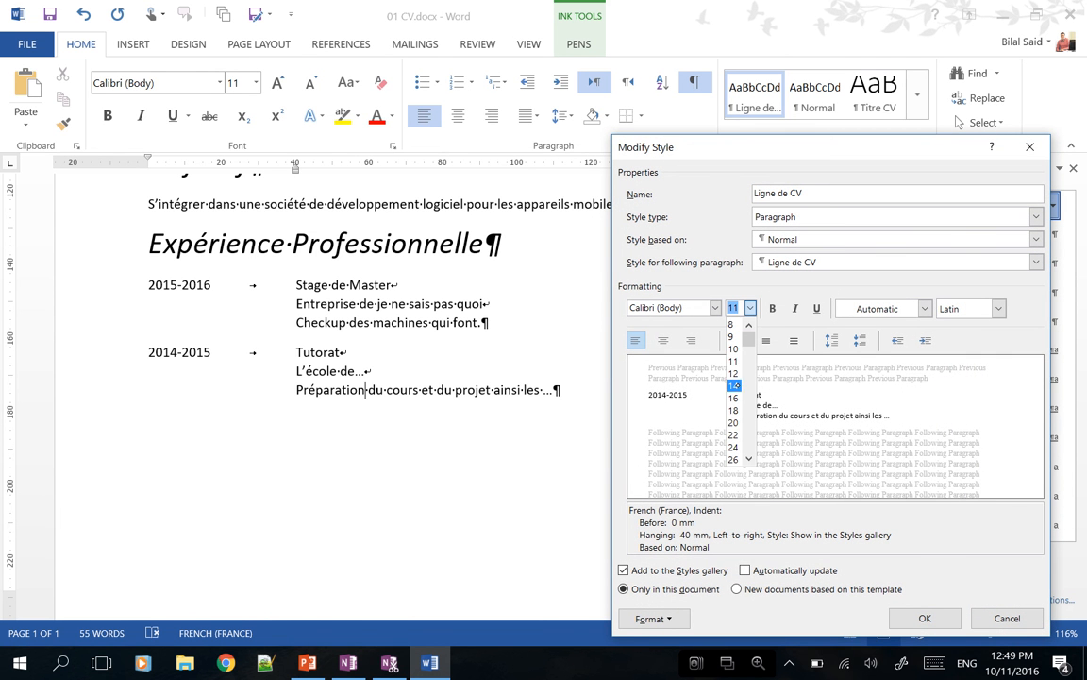
left_click(733, 385)
left_click(925, 618)
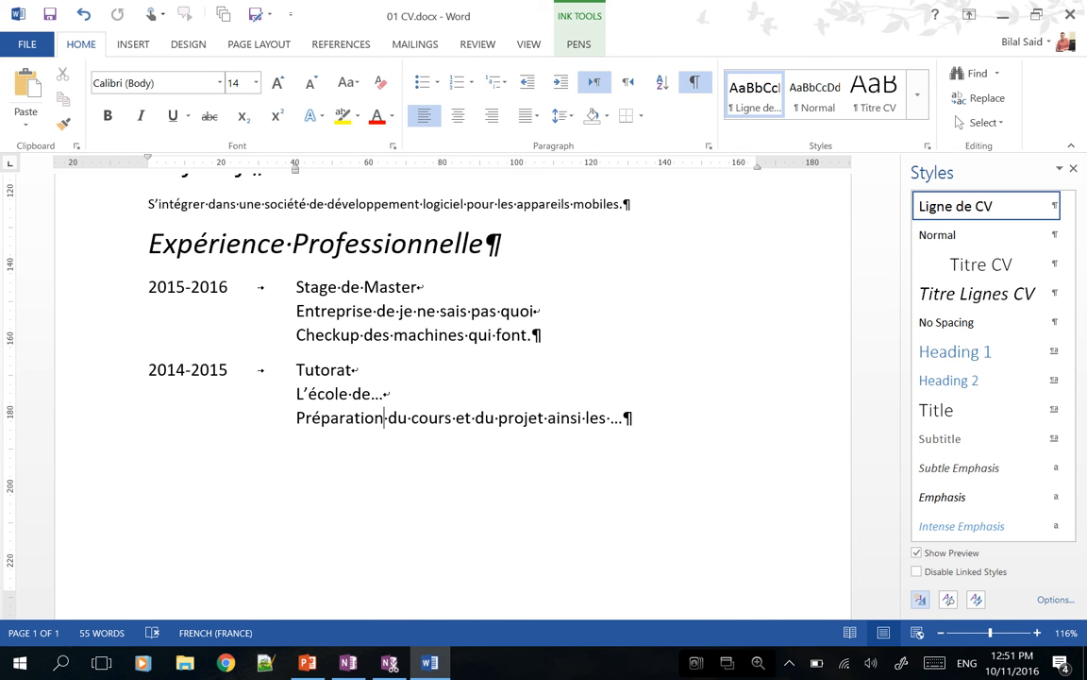
- Bold "2015-2016" and create a character style named "Entête Ligne CV" from its formatting
left_click_drag(148, 287, 228, 288)
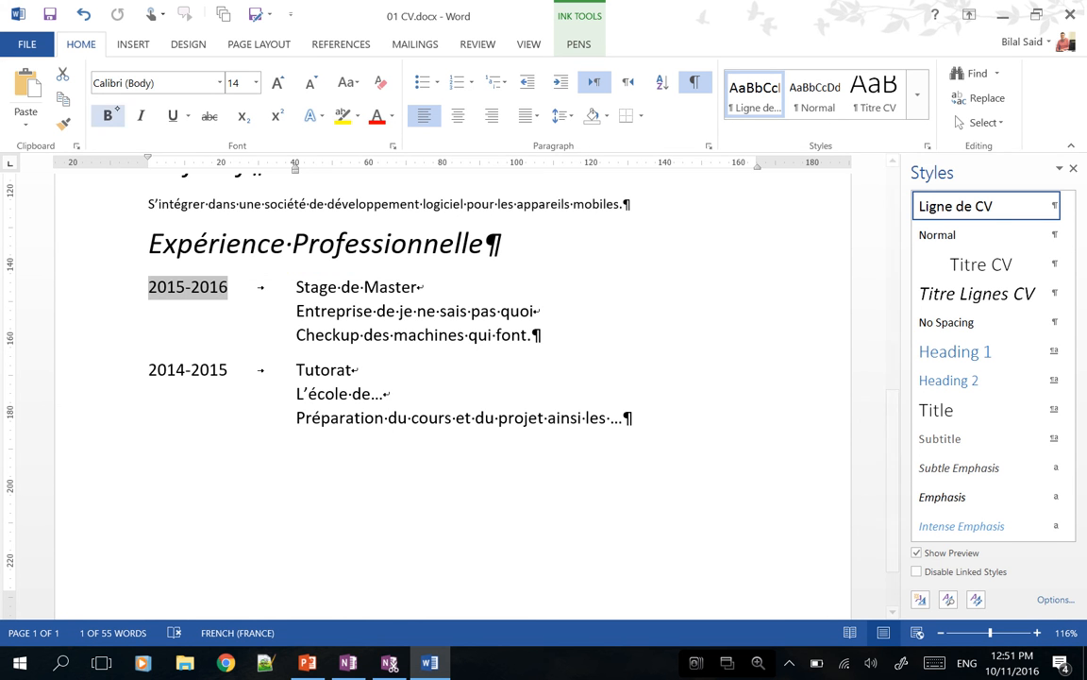
key("ctrl+b")
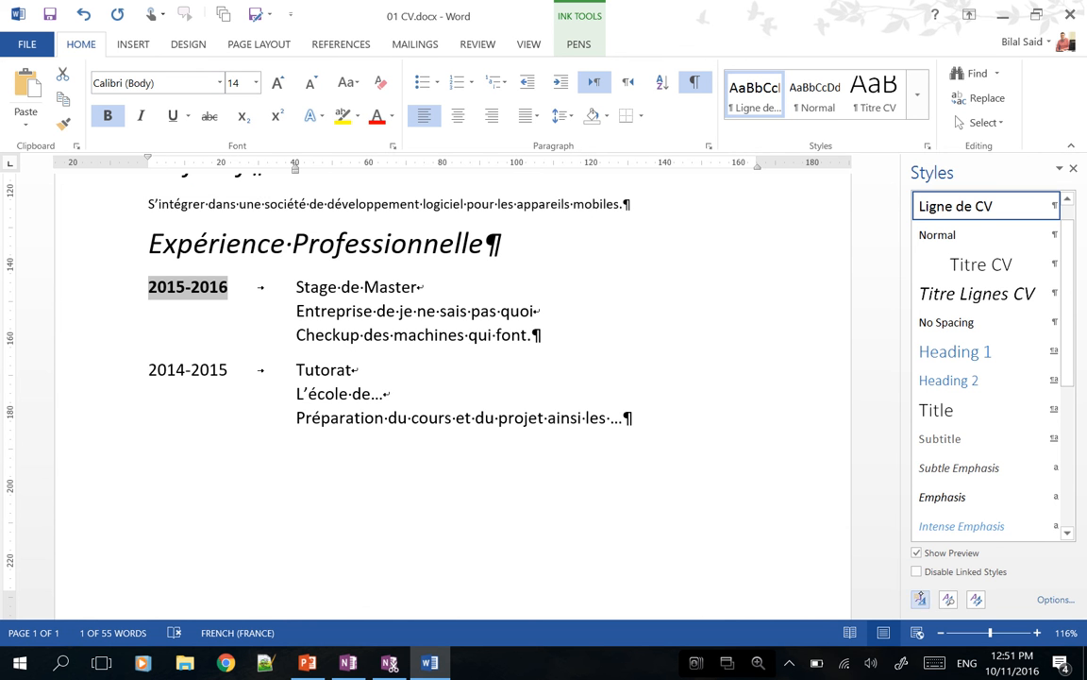
left_click(921, 600)
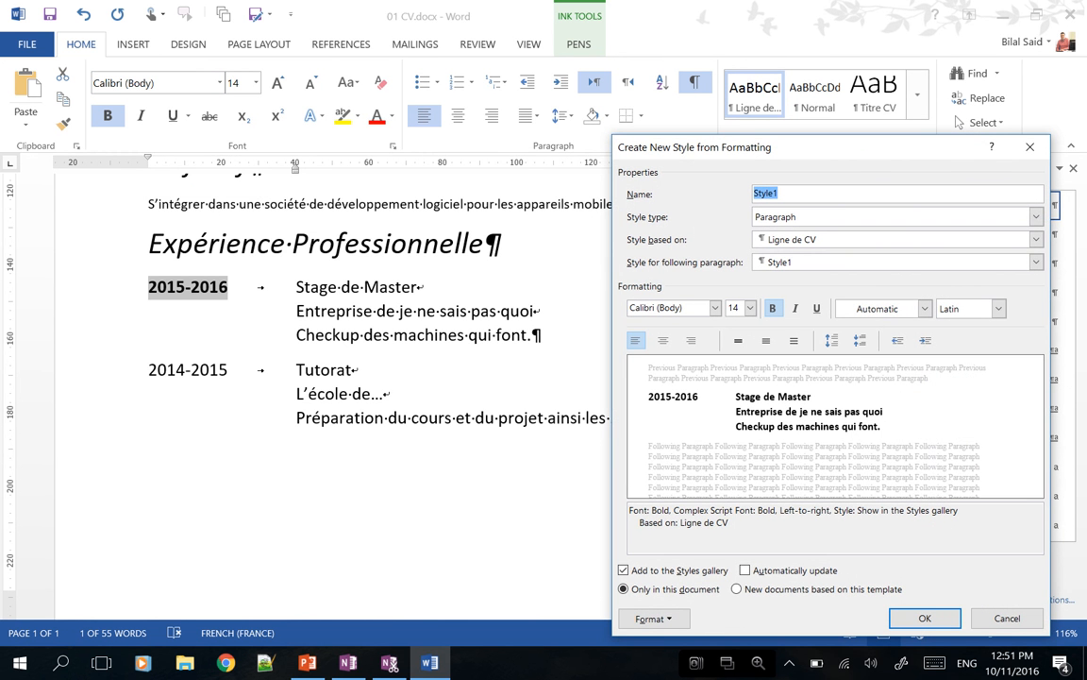
left_click(930, 216)
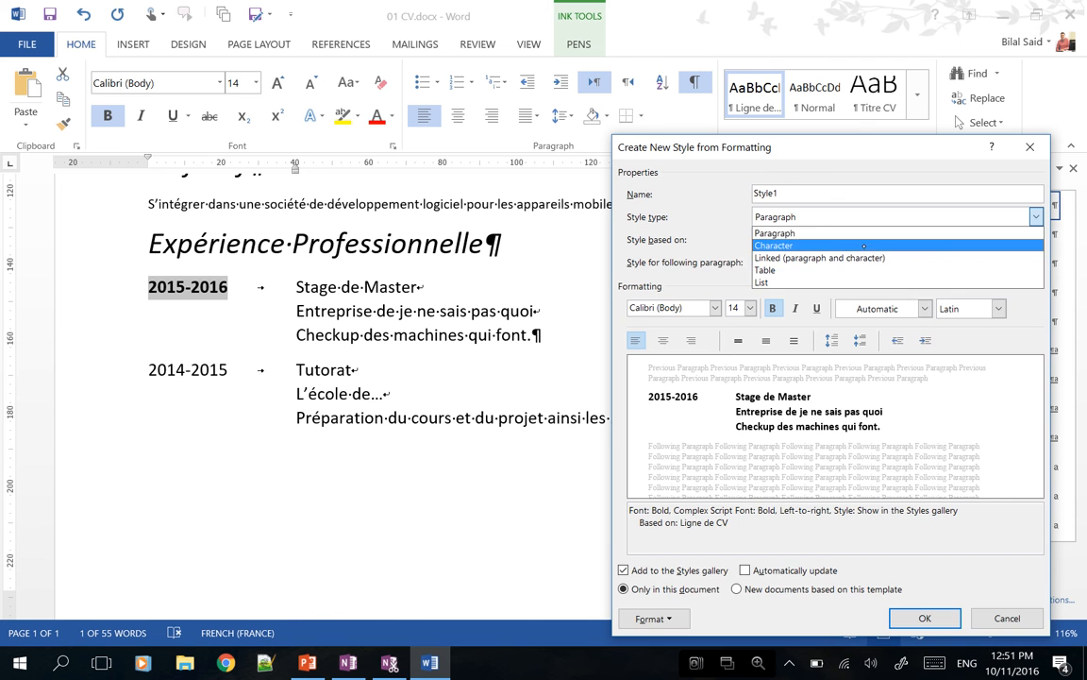
left_click(861, 246)
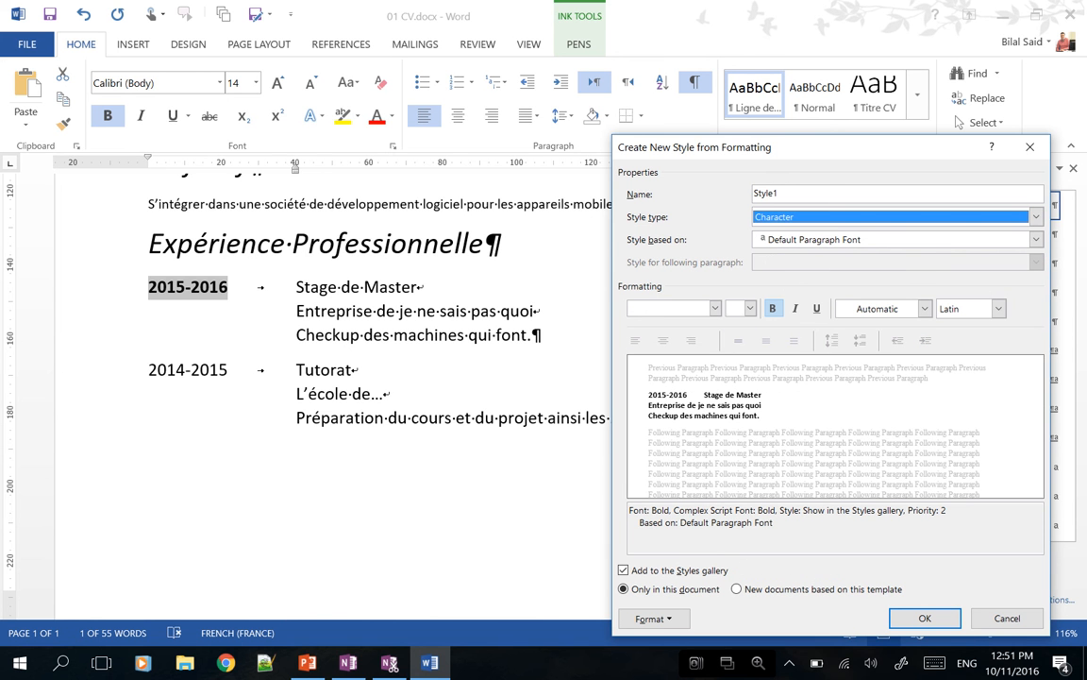
left_click(830, 193)
left_click_drag(821, 193, 722, 194)
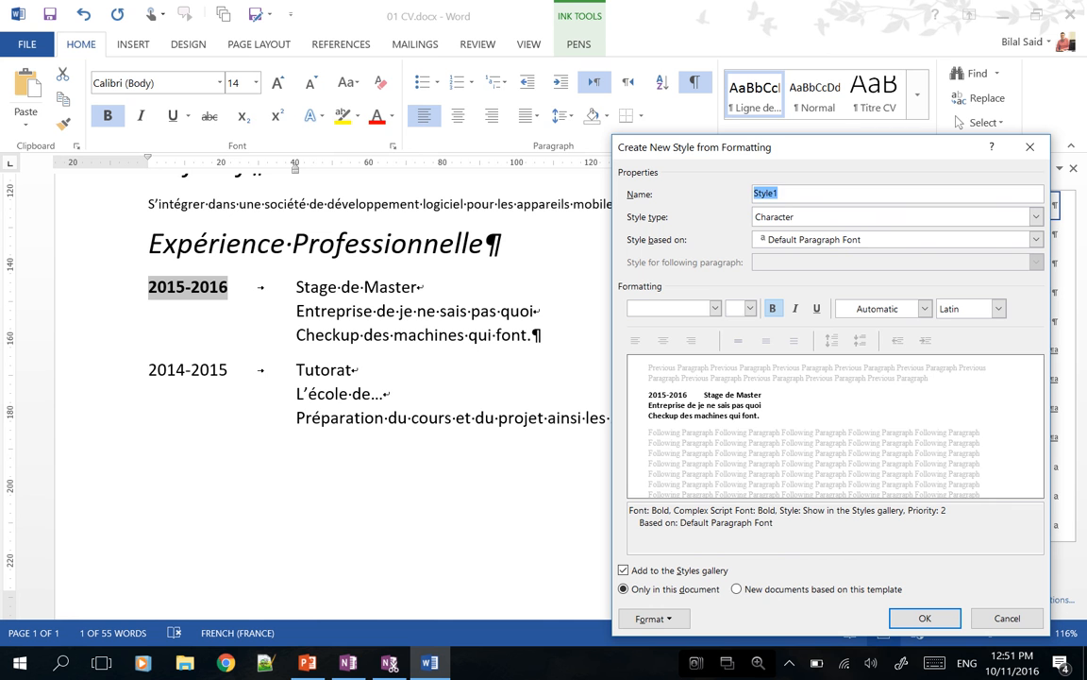
type("Ente")
key("BackSpace")
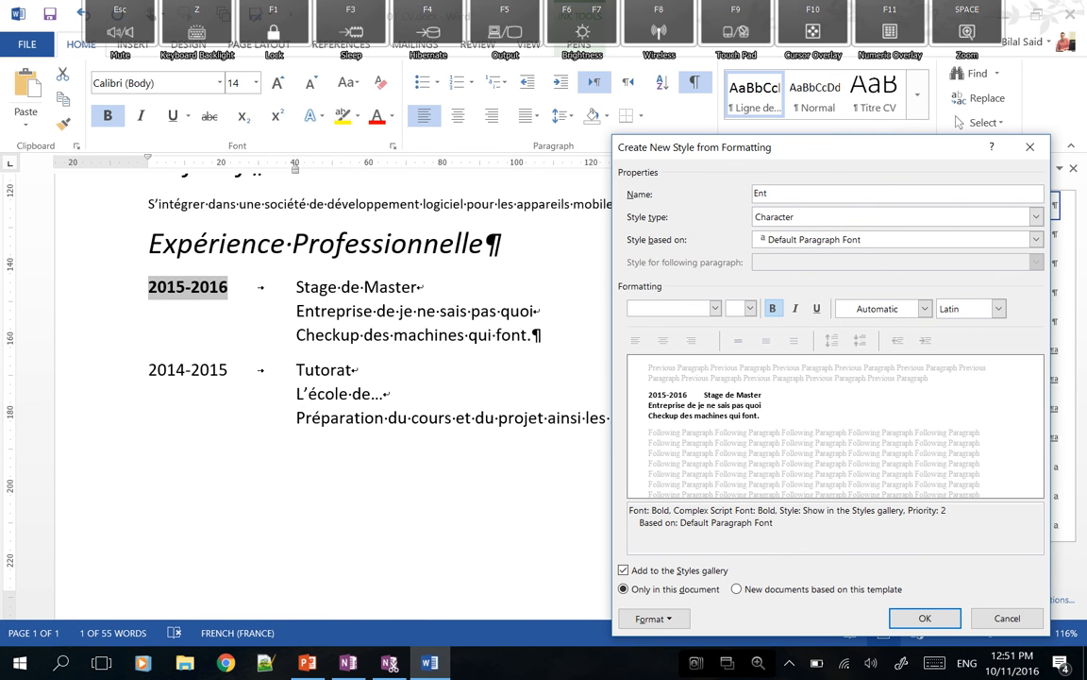
type("ête ")
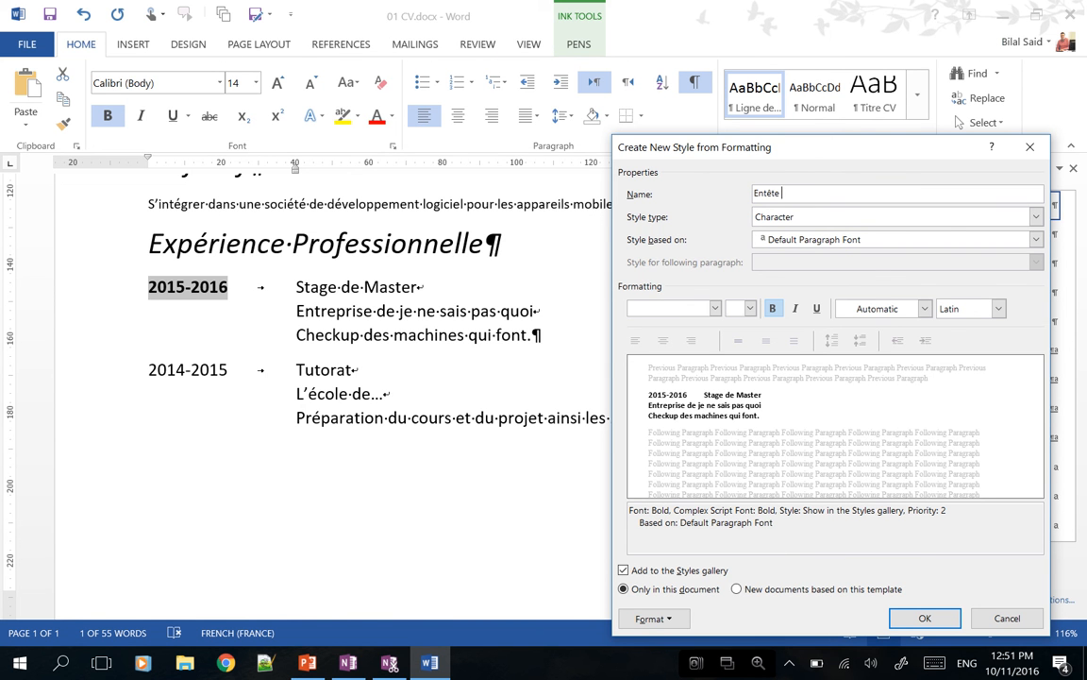
type("Ligne CV")
key("Return")
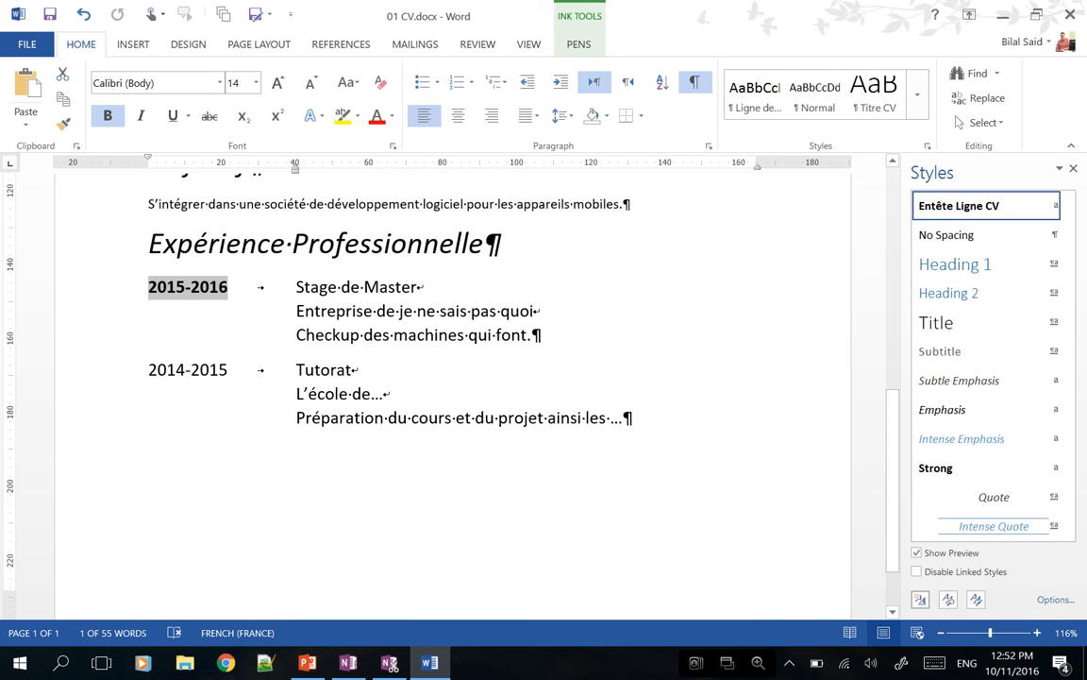
- Apply the "Entête Ligne CV" character style to "2014-2015"
left_click(149, 369)
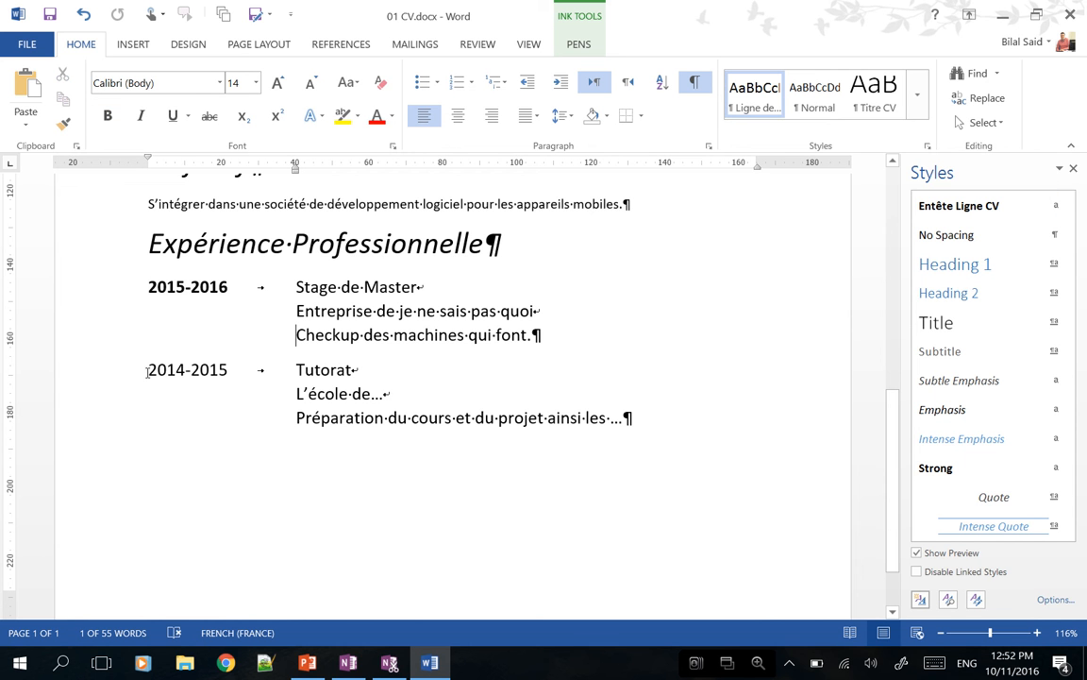
left_click_drag(181, 363, 228, 369)
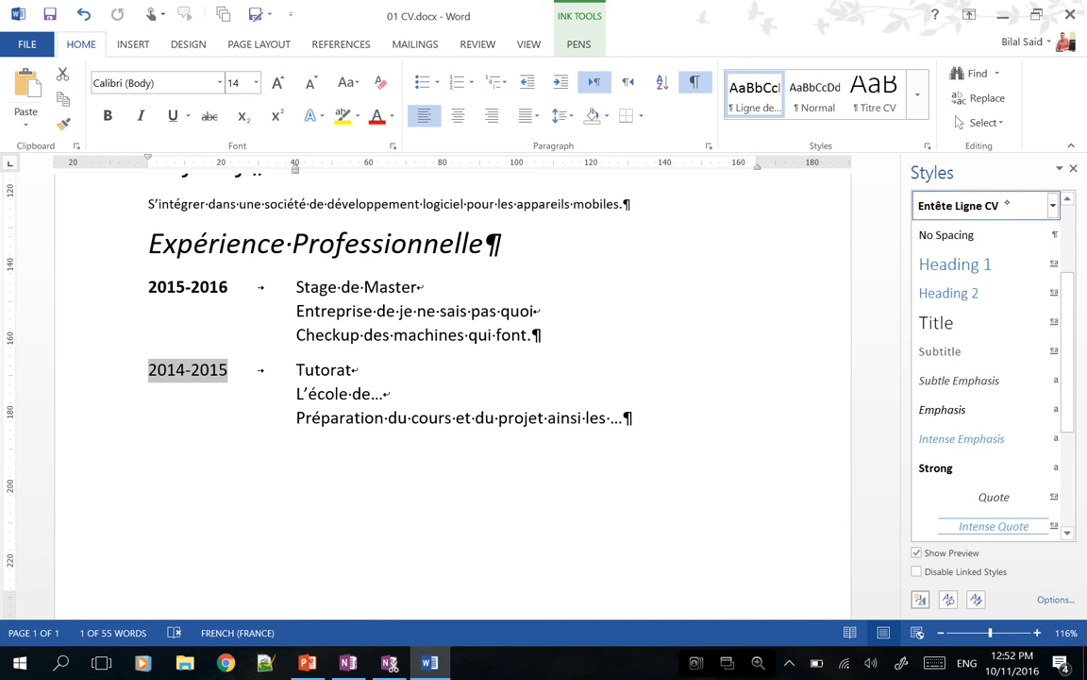
left_click(958, 205)
- Try the Title style on the whole 2014-2015 entry, and undo it
left_click(472, 400)
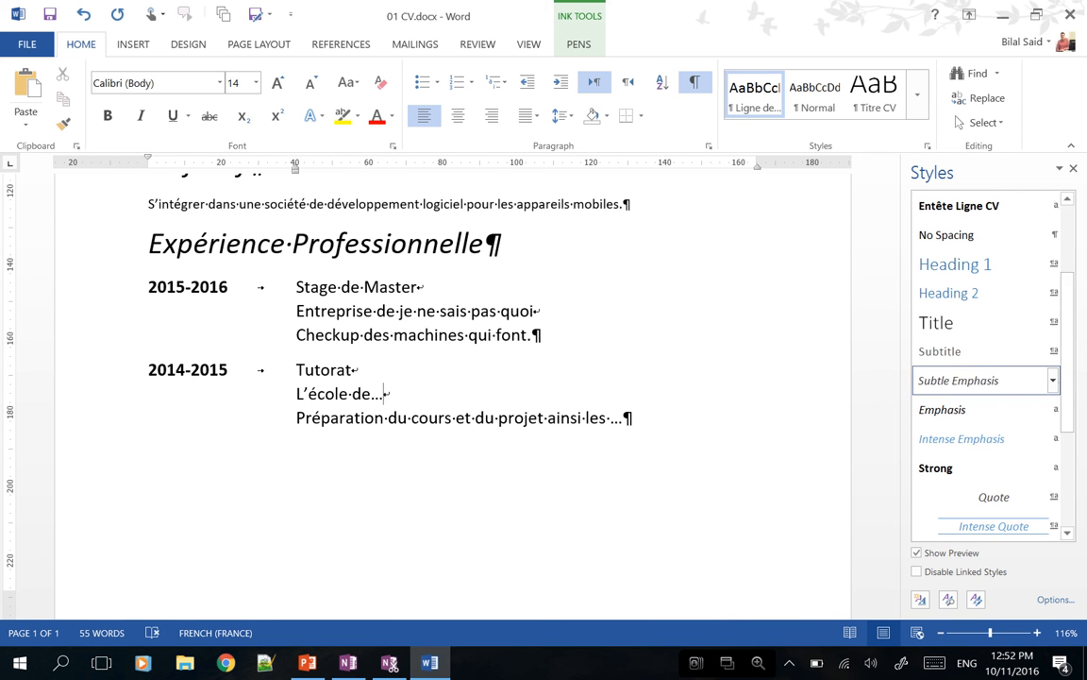
left_click(981, 321)
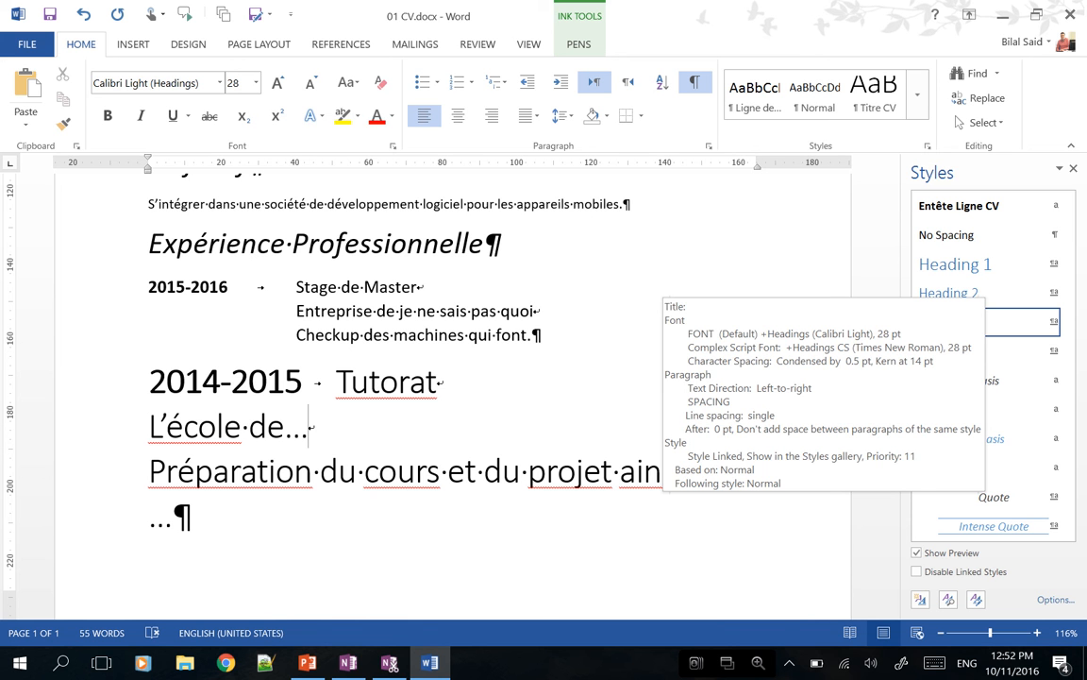
key("ctrl+z")
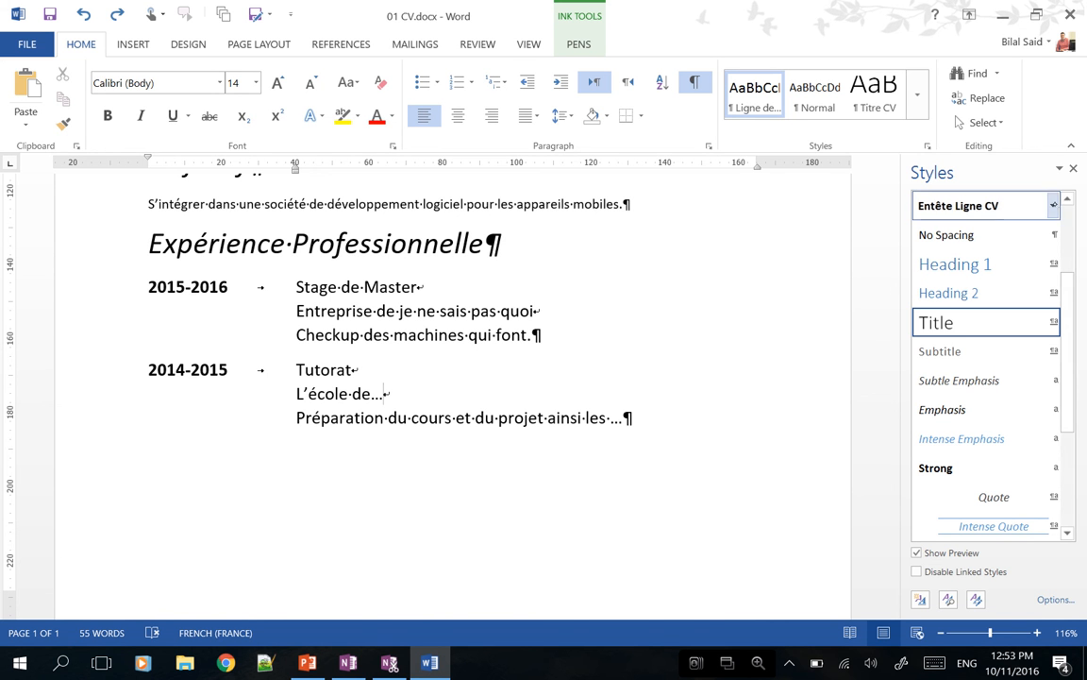
- Modify the "Entête Ligne CV" style to add underlining
left_click(1053, 205)
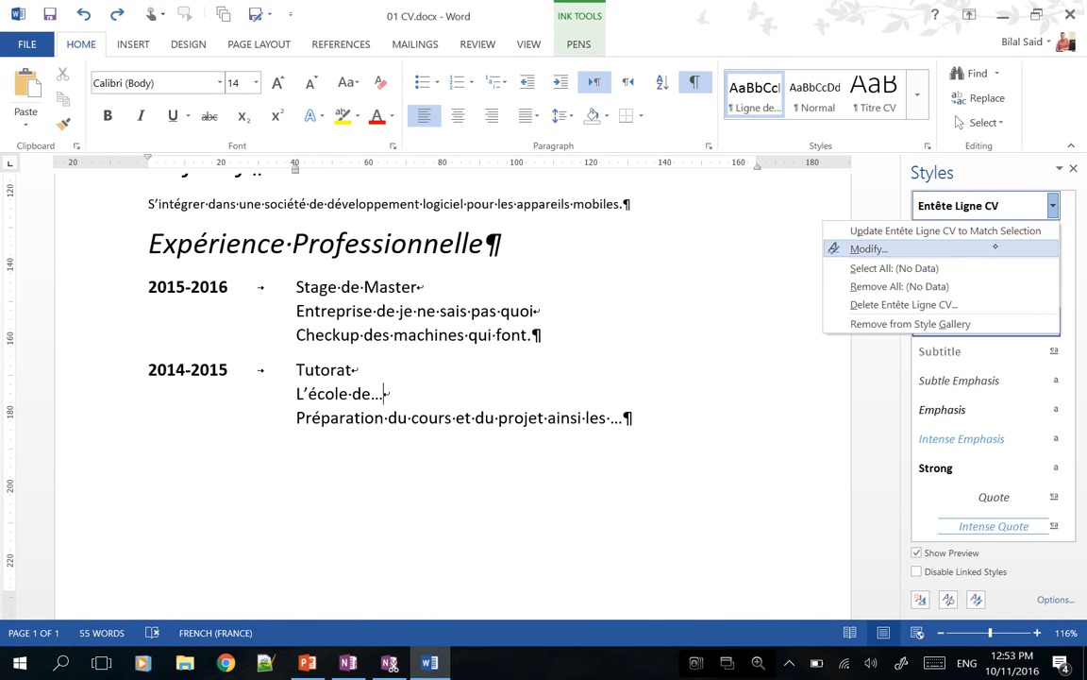
left_click(867, 249)
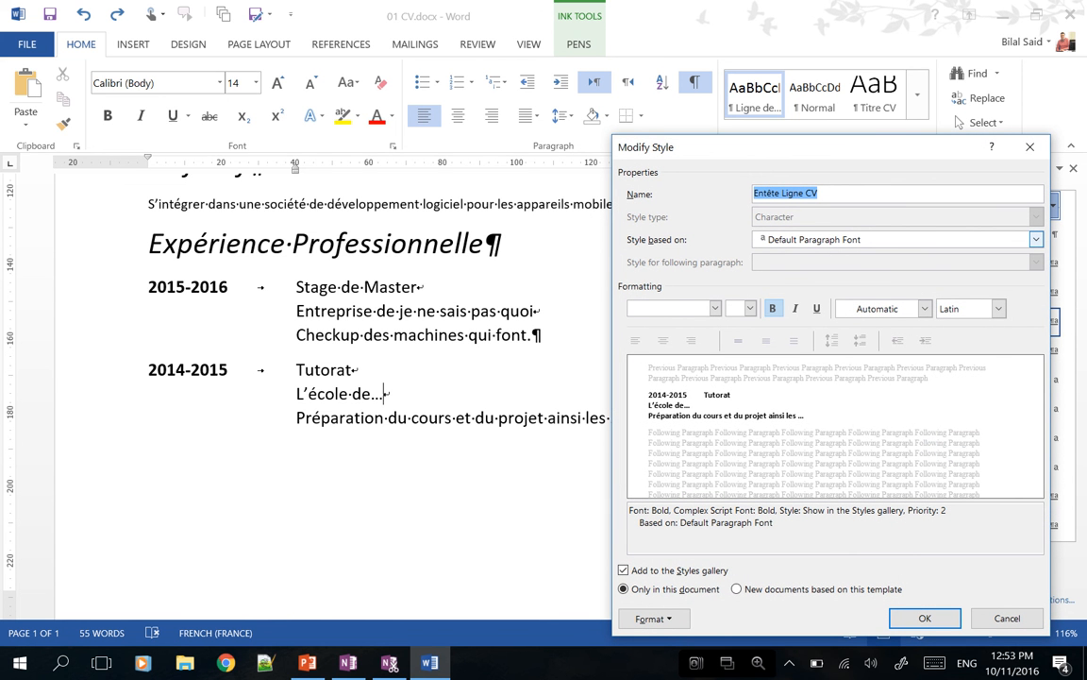
left_click(816, 308)
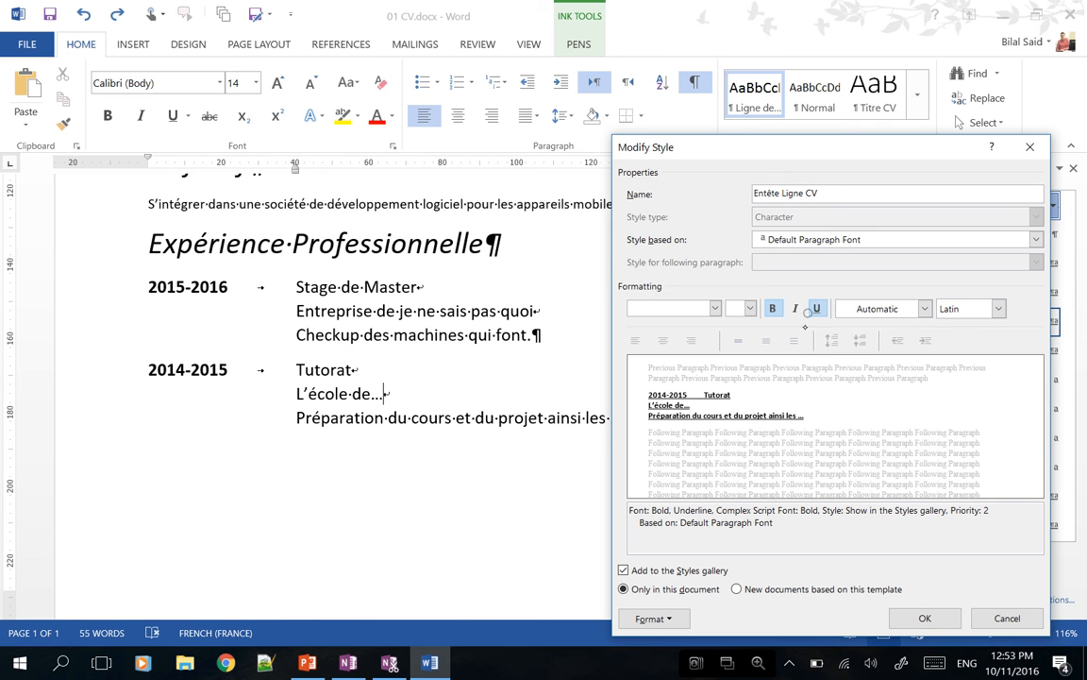
left_click(924, 618)
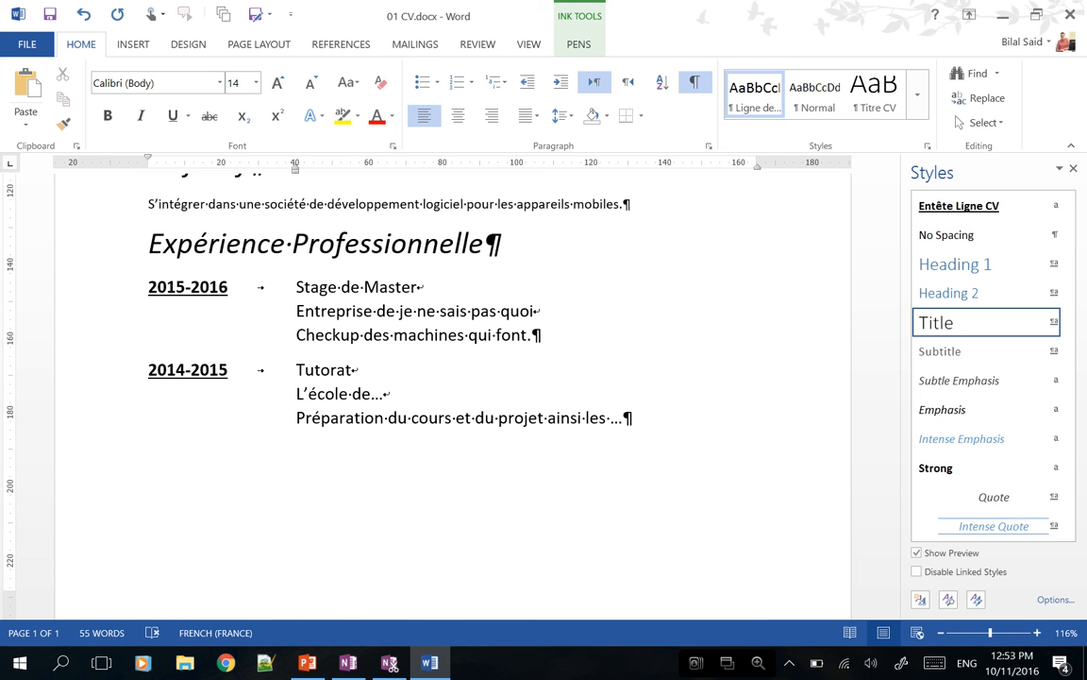
- Modify the "Entête Ligne CV" style again to remove its underlining
left_click(1053, 205)
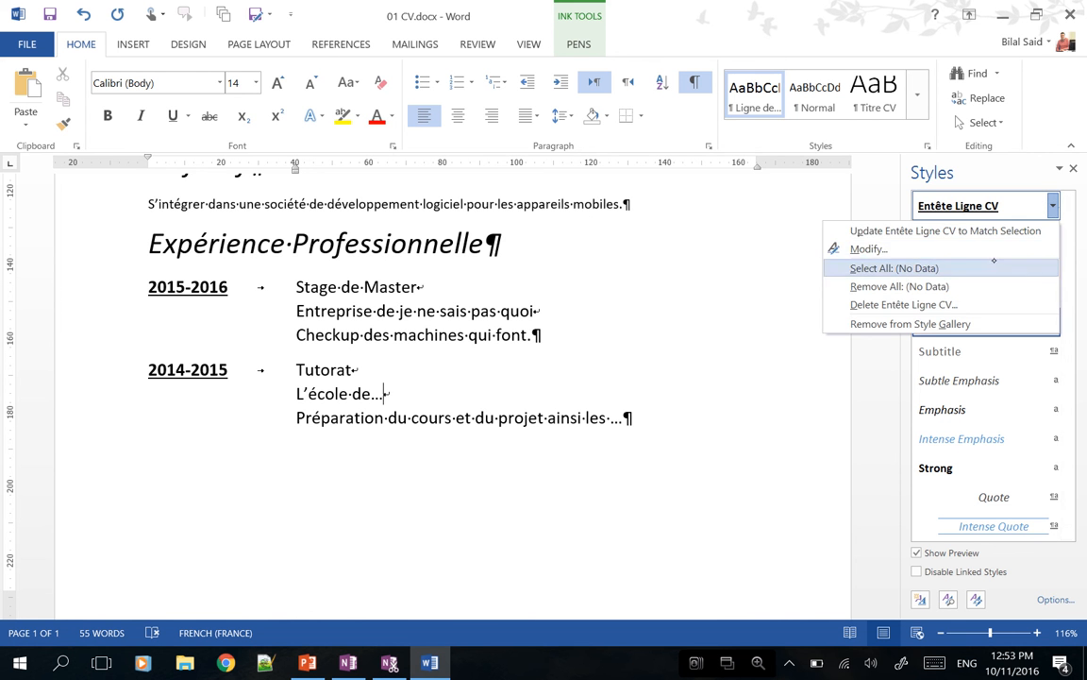
left_click(868, 249)
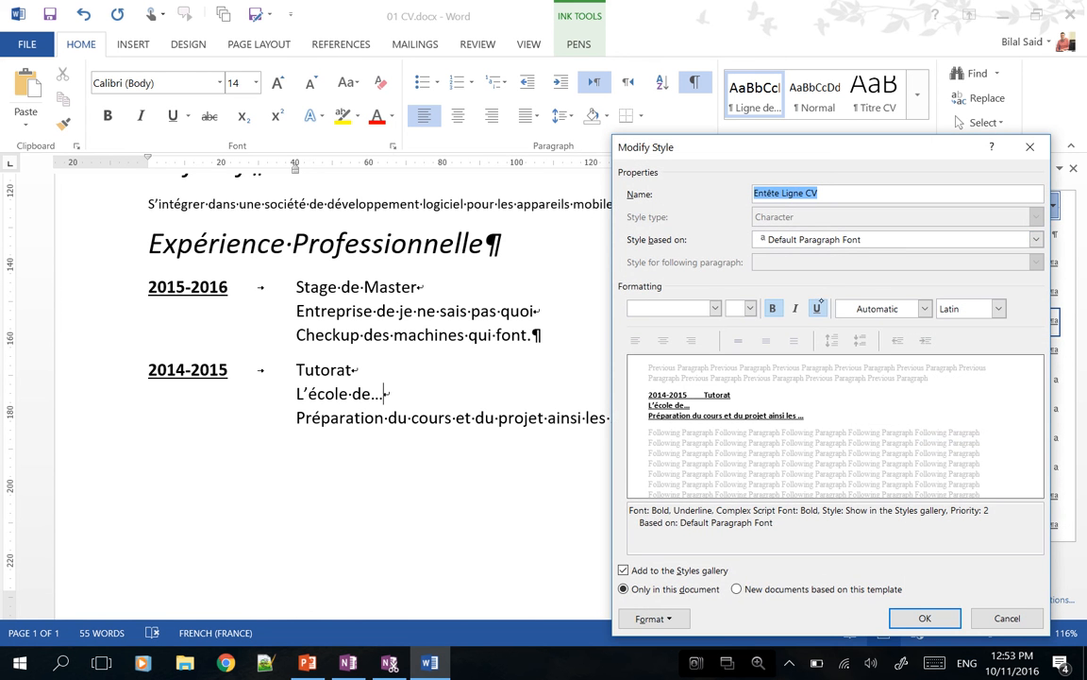
left_click(818, 309)
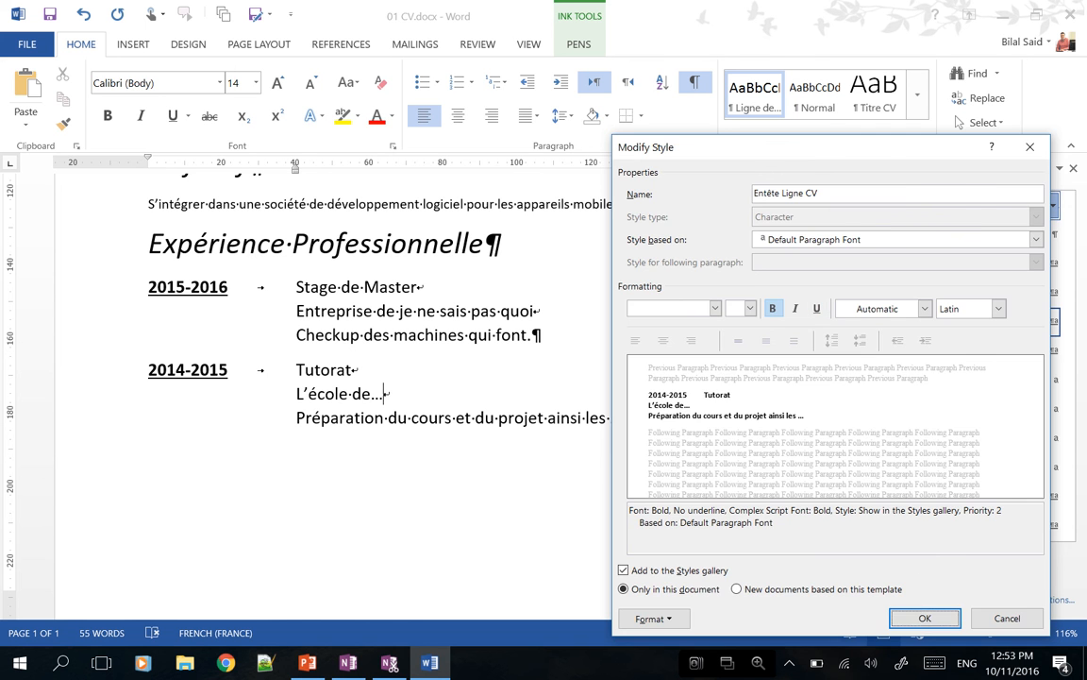
left_click(926, 618)
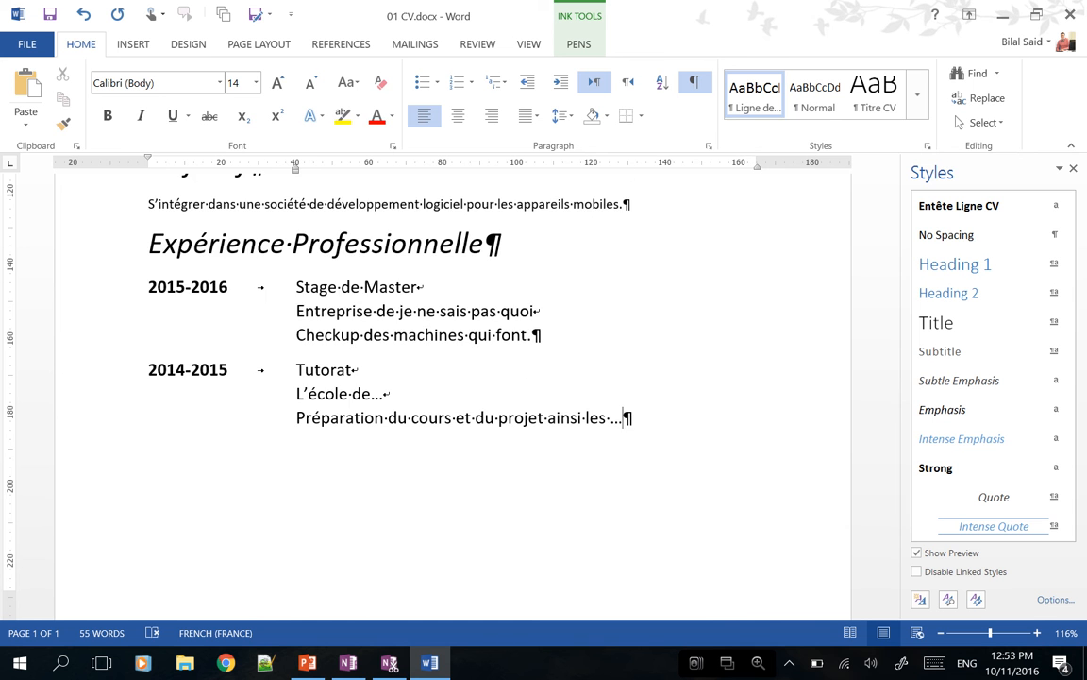
- Enter a plain "1" in the page footer by hand and return to the document body
scroll(453, 377, "down", 2)
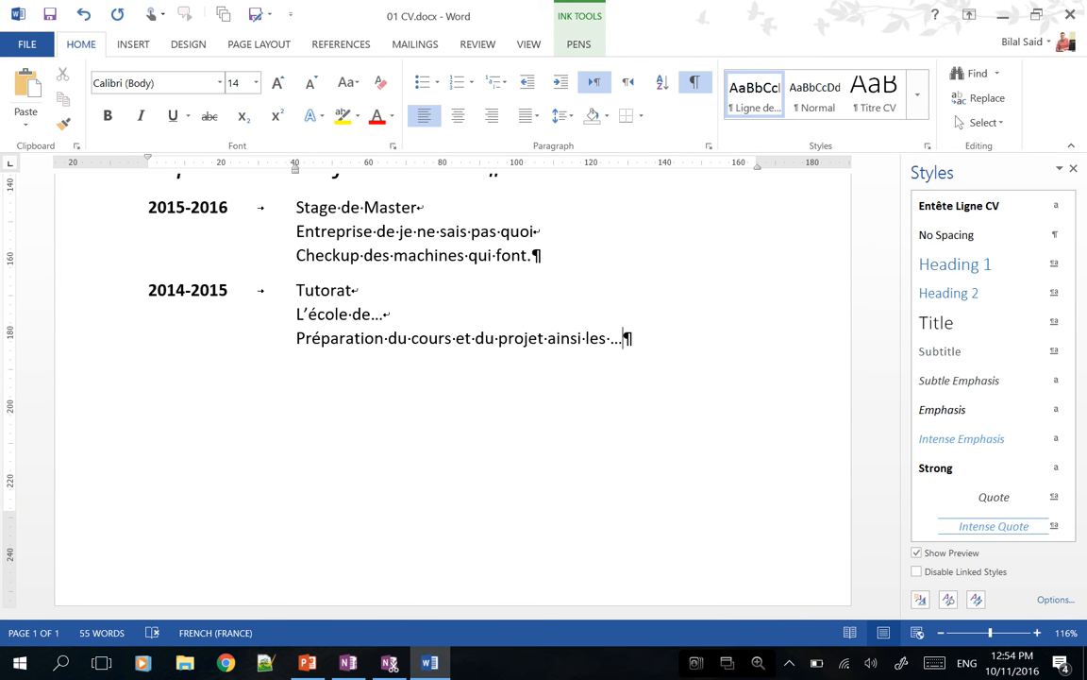
double_click(9, 504)
left_click(673, 549)
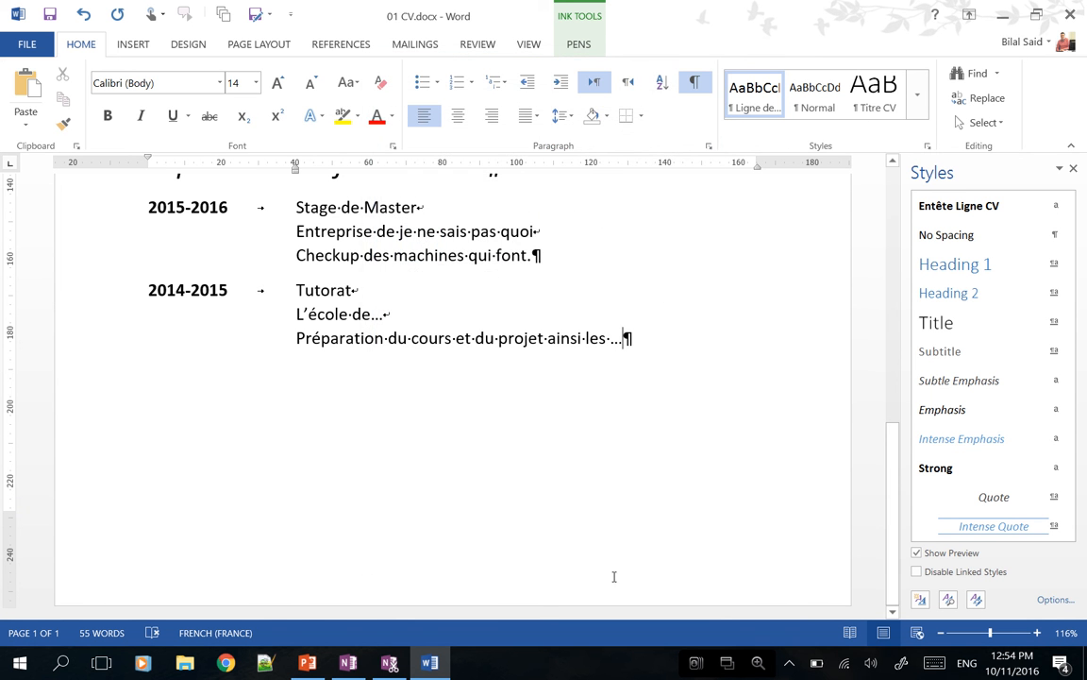
double_click(150, 549)
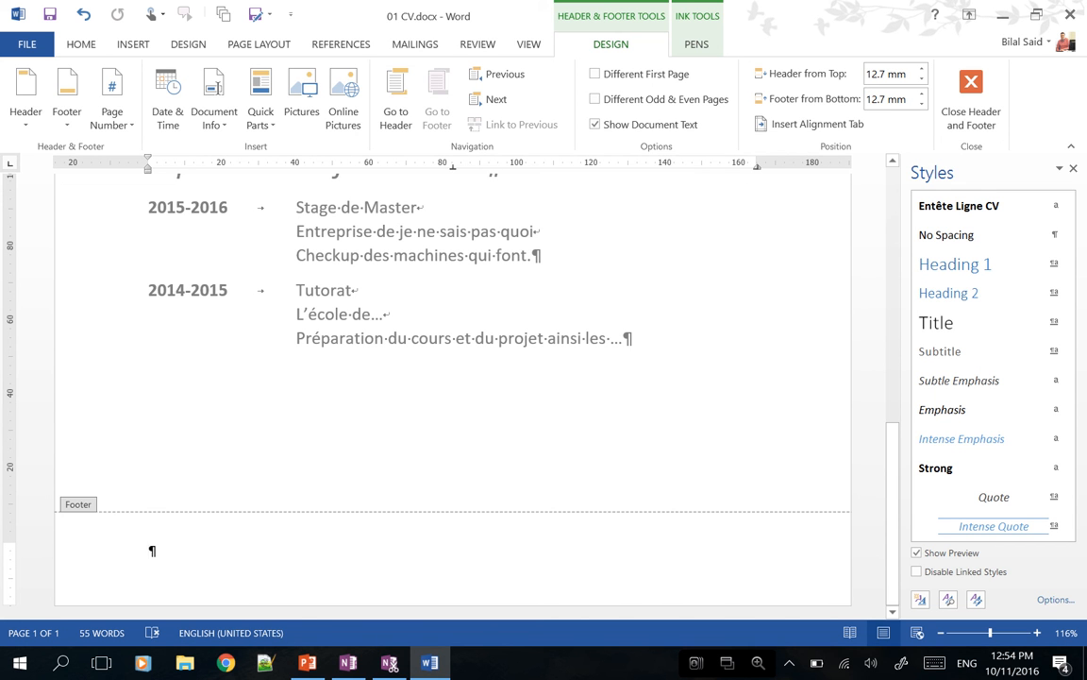
left_click(112, 111)
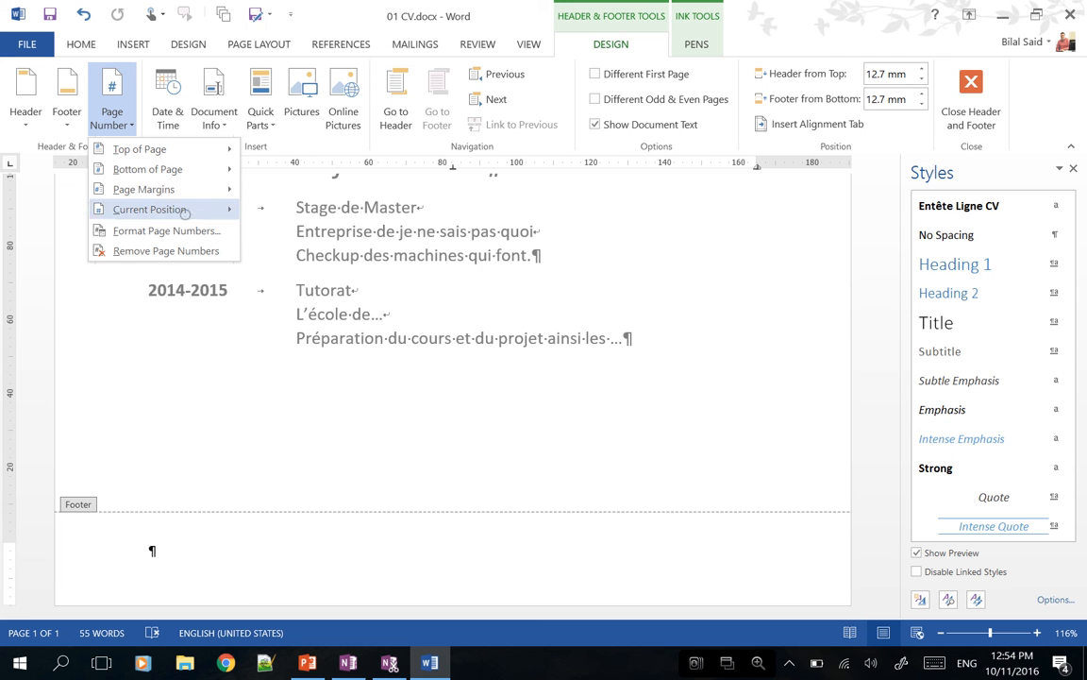
mouse_move(144, 188)
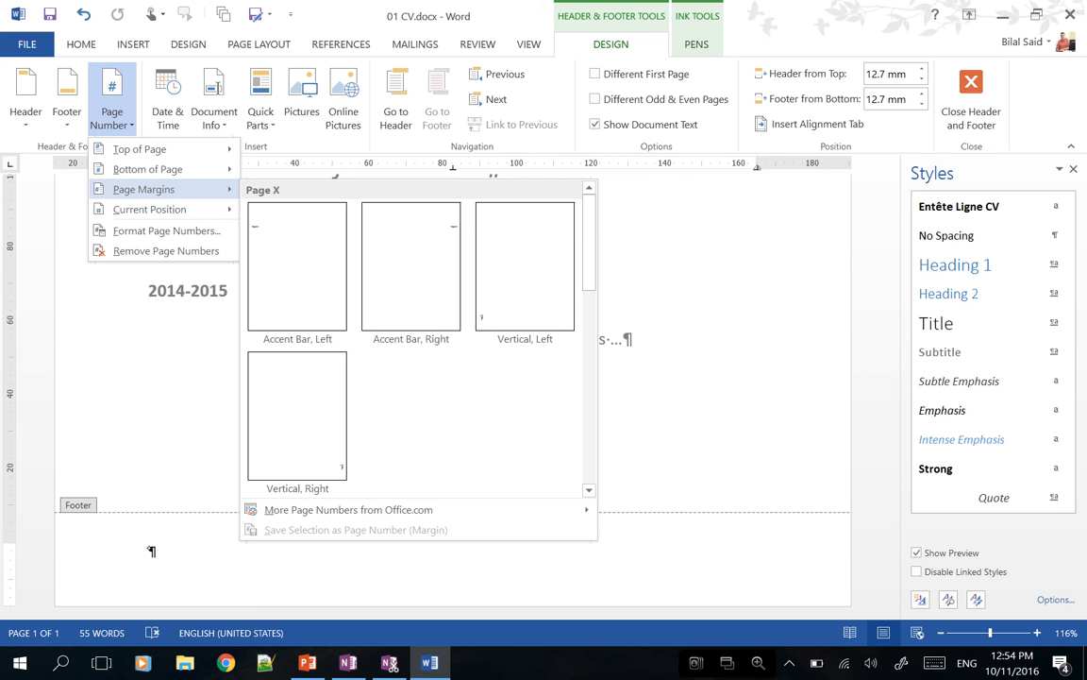
left_click(151, 549)
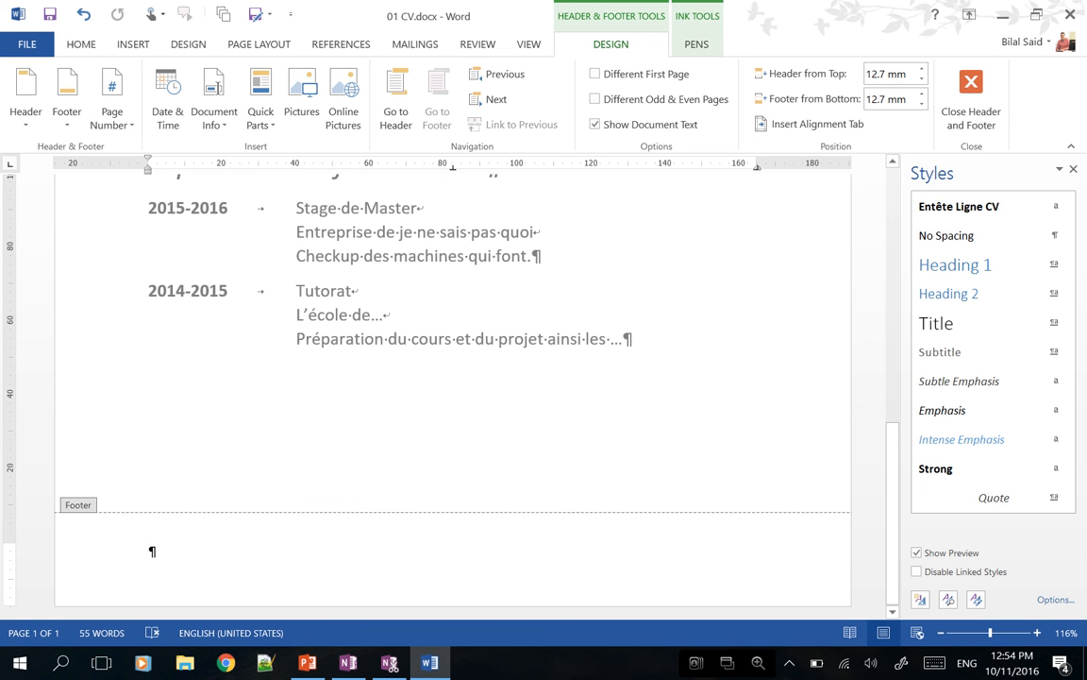
type("1")
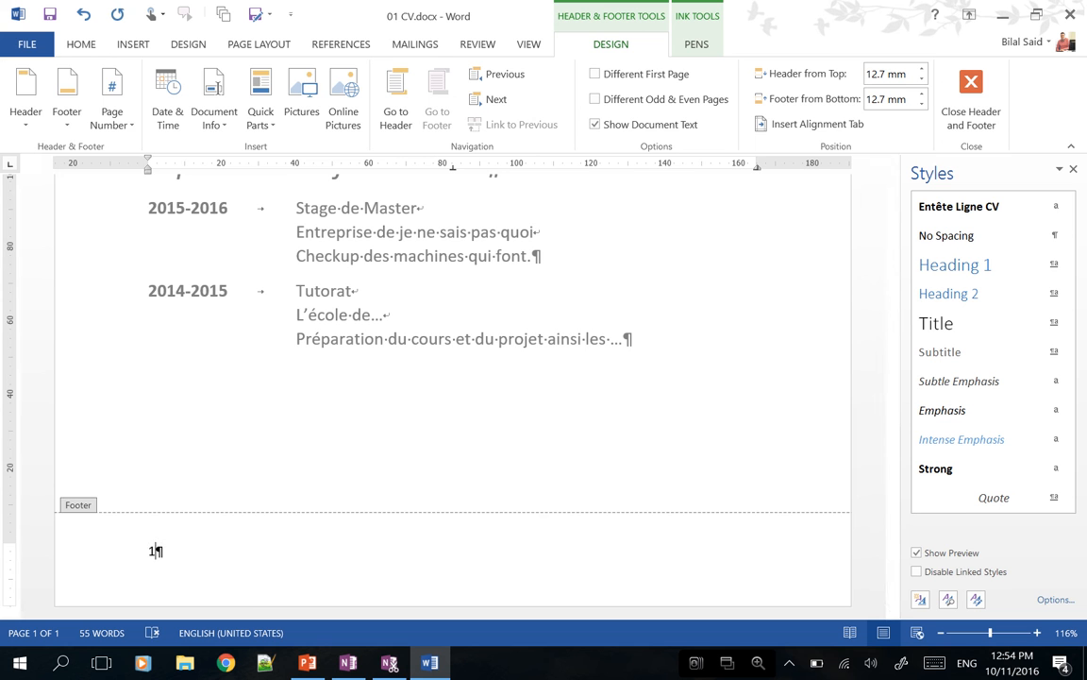
double_click(469, 387)
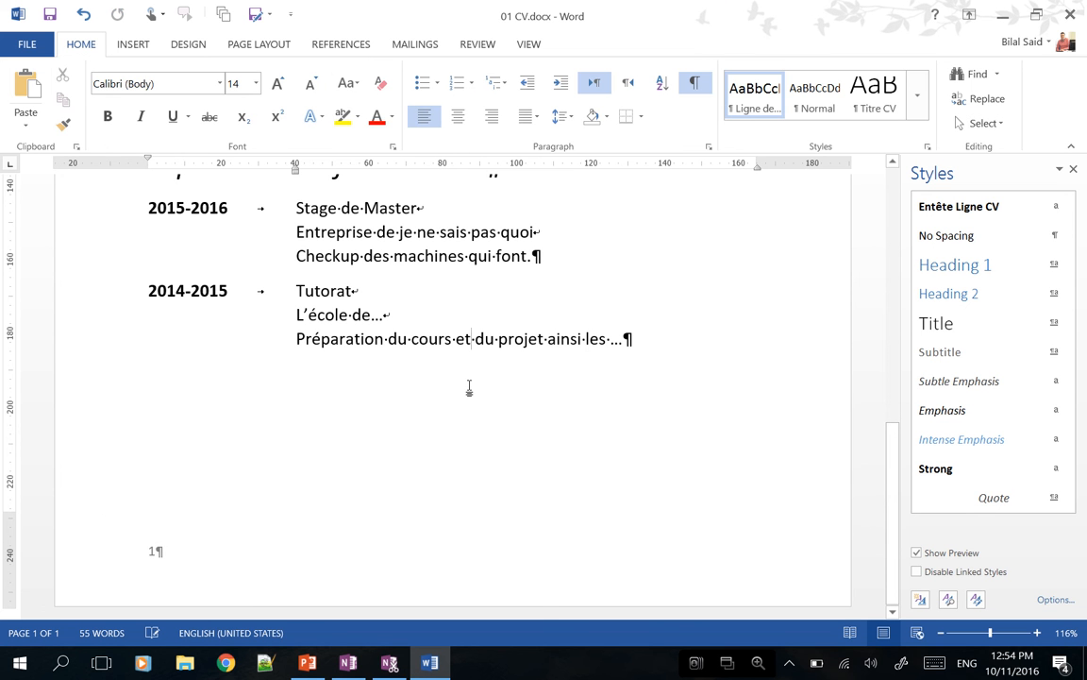
- Add a new paragraph after the 2014-2015 entry and insert a page break there to start a second page
key("End")
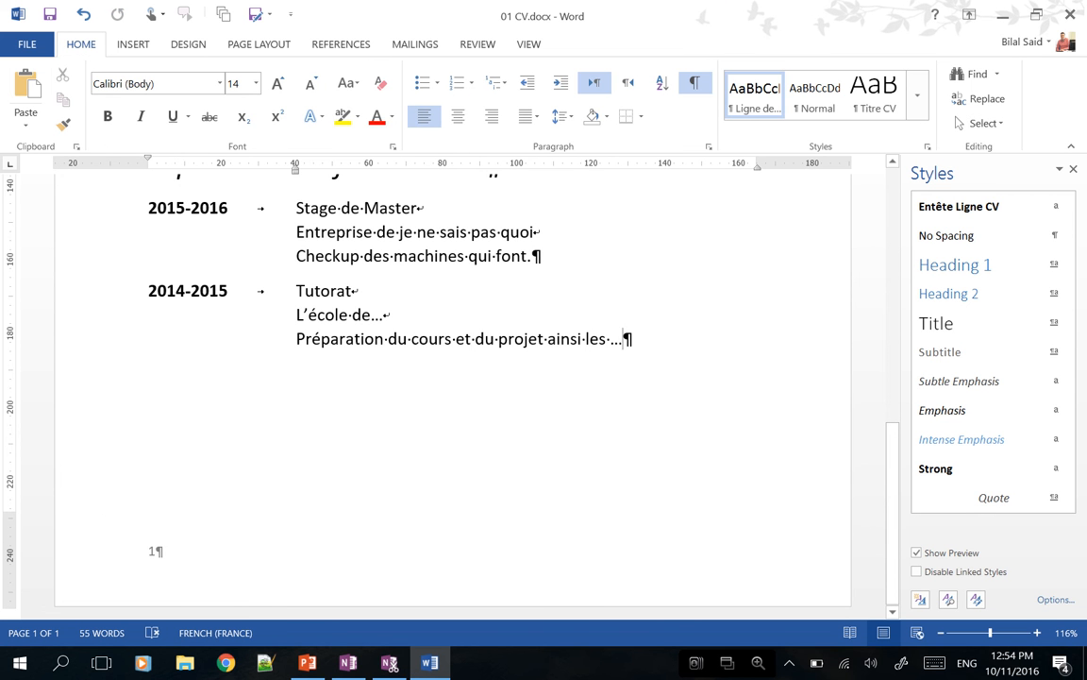
key("Return")
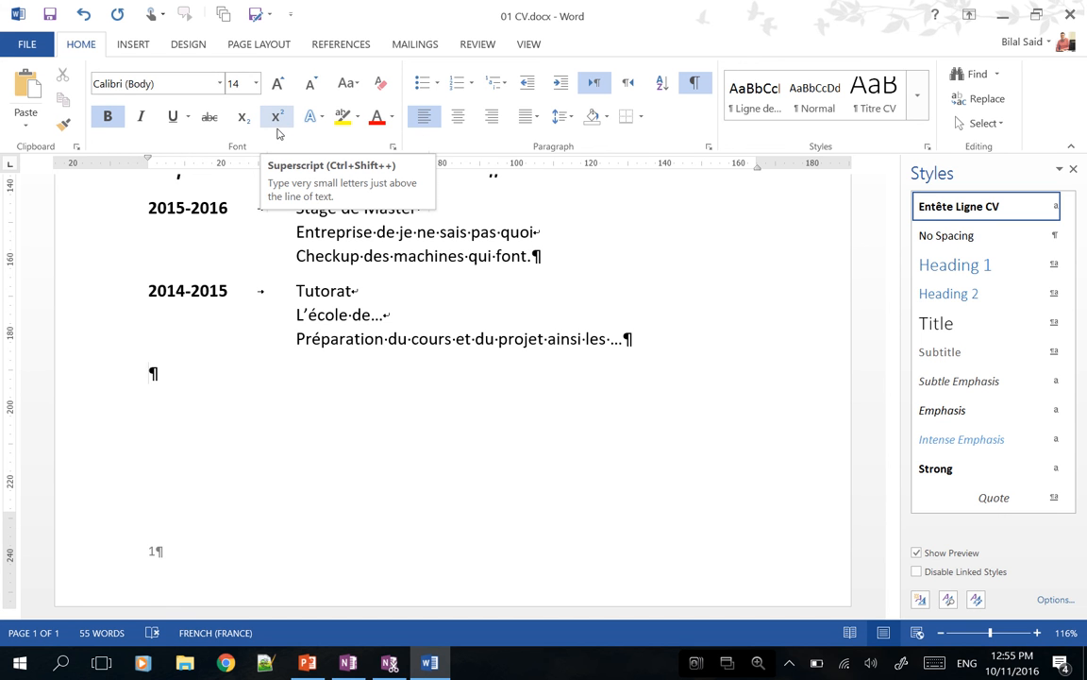
left_click(140, 39)
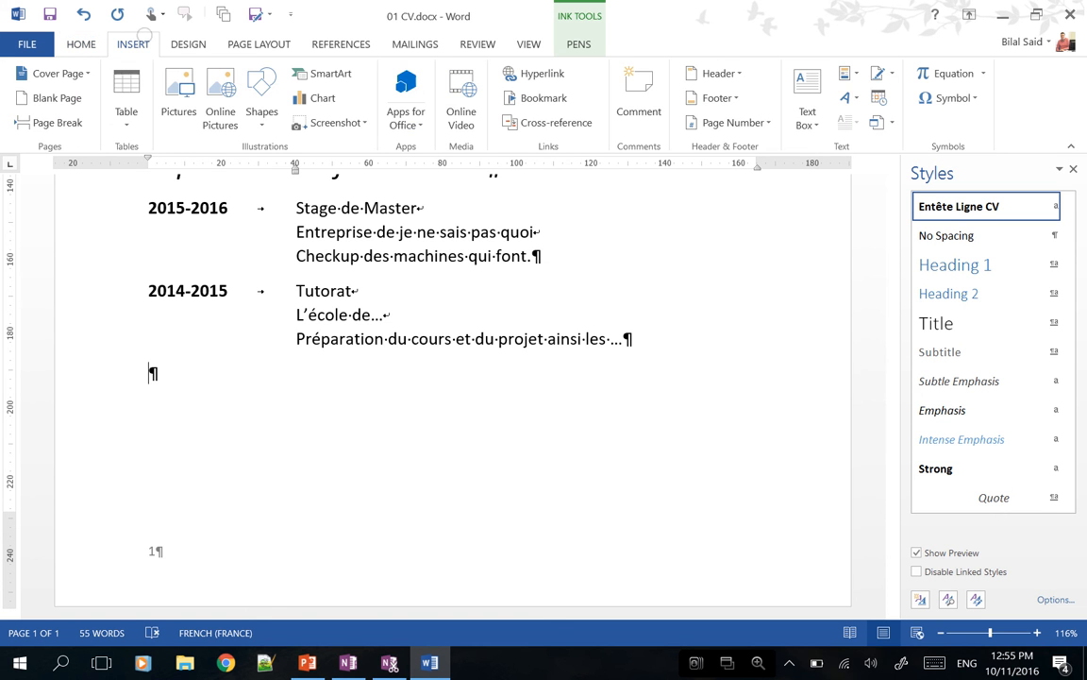
left_click(80, 133)
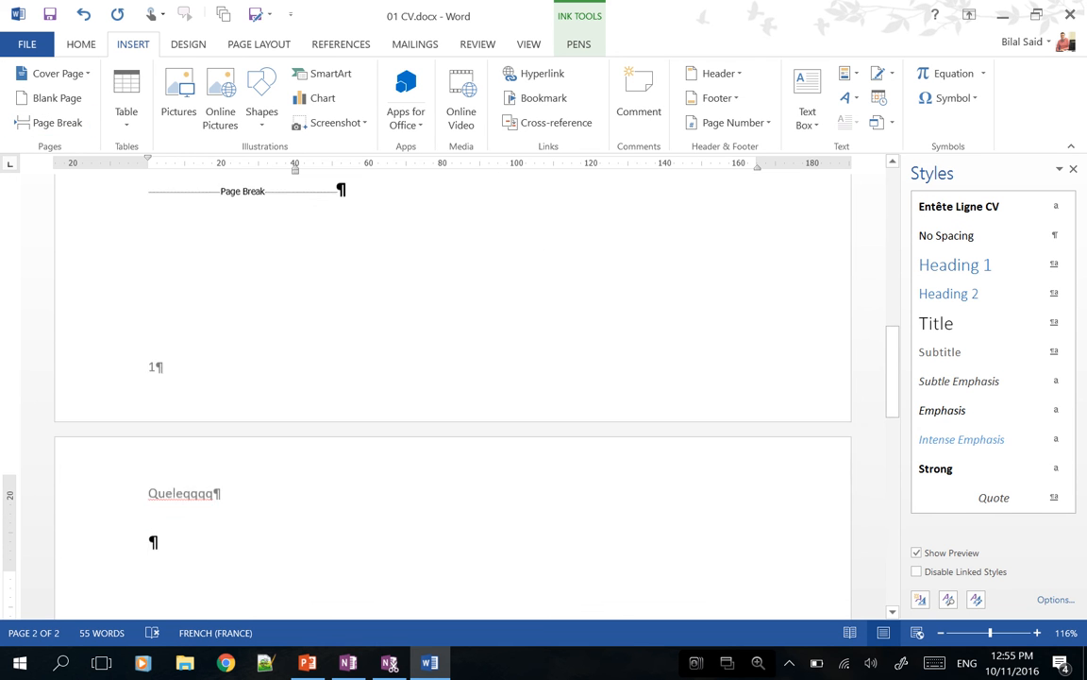
scroll(453, 396, "down", 10)
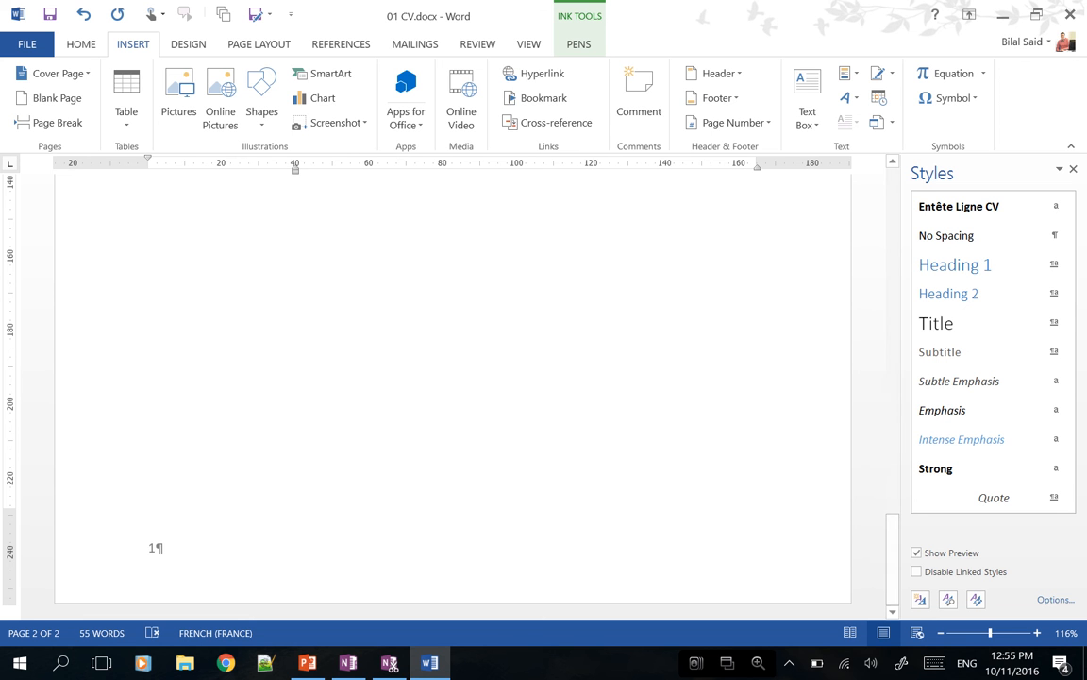
- Replace the hand-entered "1" in the page 2 footer with an automatic plain page number at the current position
double_click(151, 548)
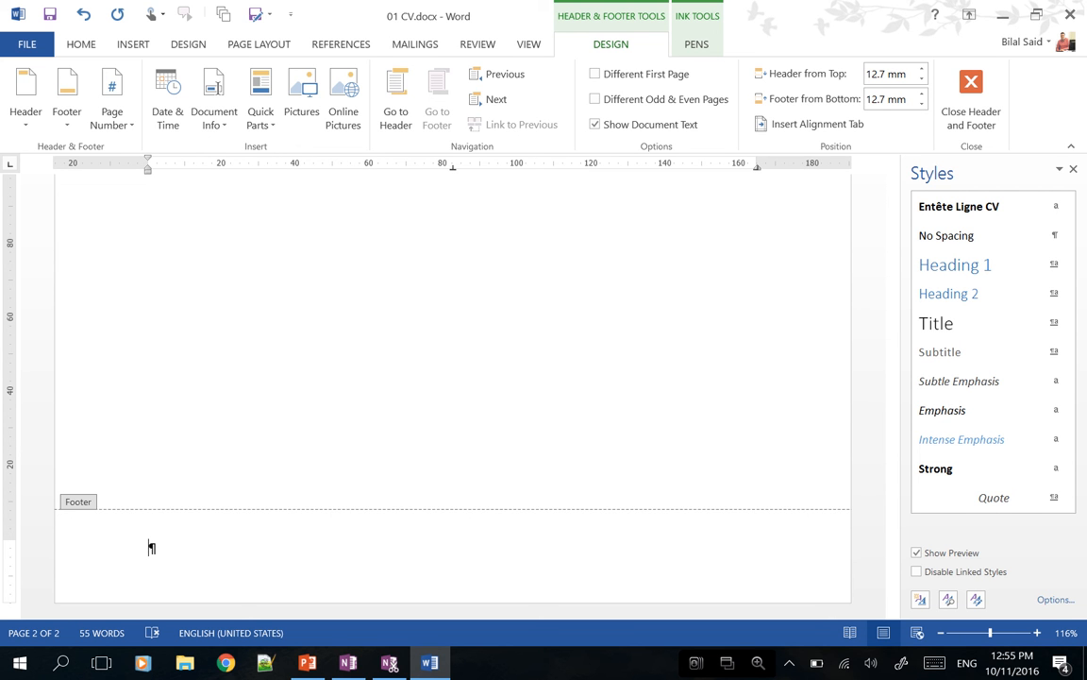
left_click(113, 99)
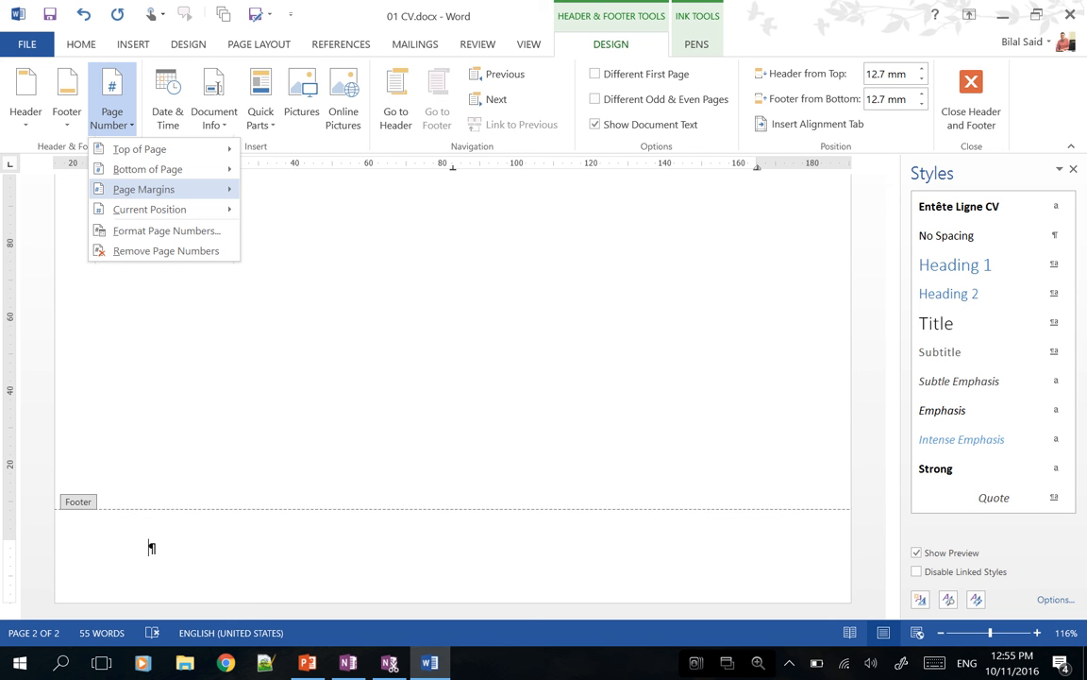
mouse_move(179, 208)
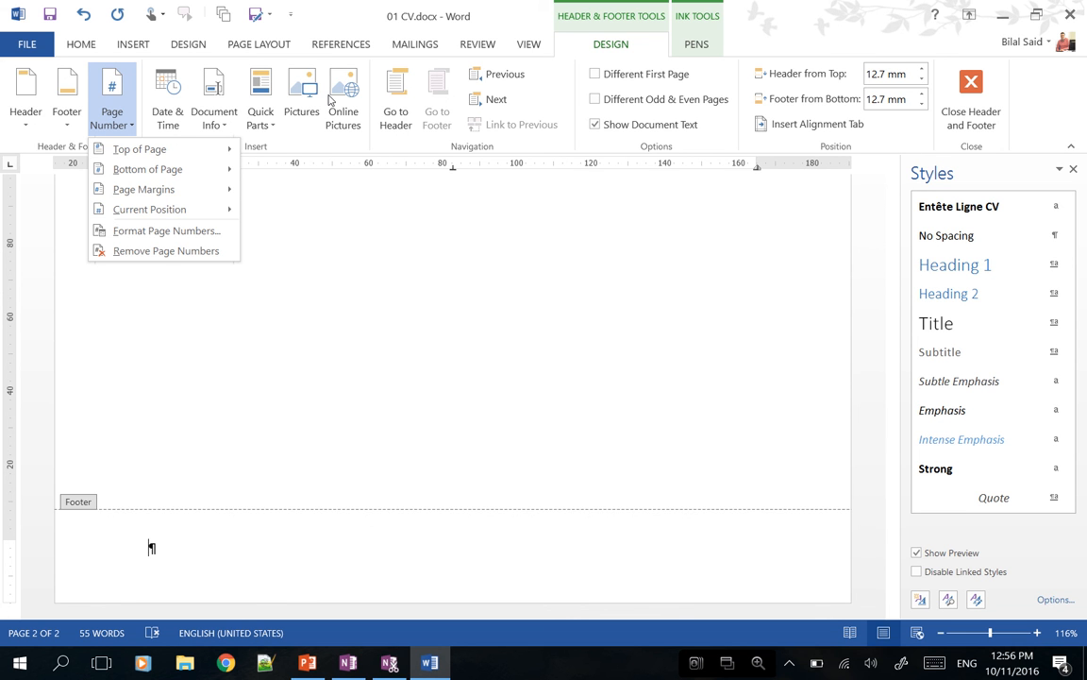
left_click(331, 266)
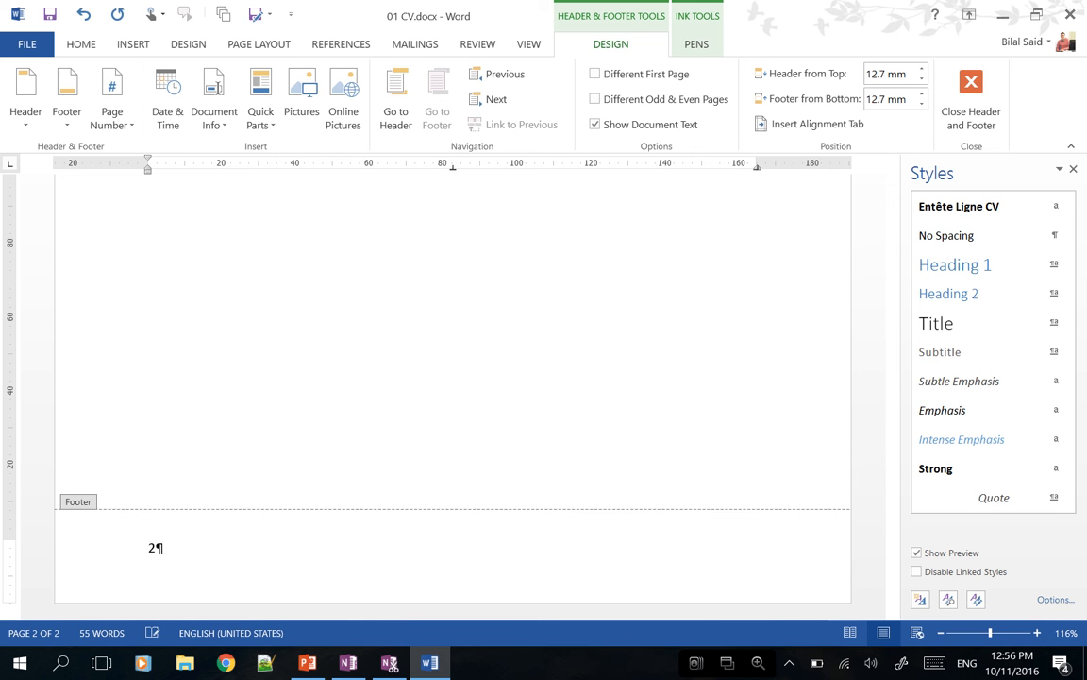
- Add the word "Page" before the footer's automatic page number and "sur" after it
left_click(150, 547)
left_click(156, 547)
key("shift+Left")
scroll(453, 387, "up", 18)
scroll(453, 387, "down", 9)
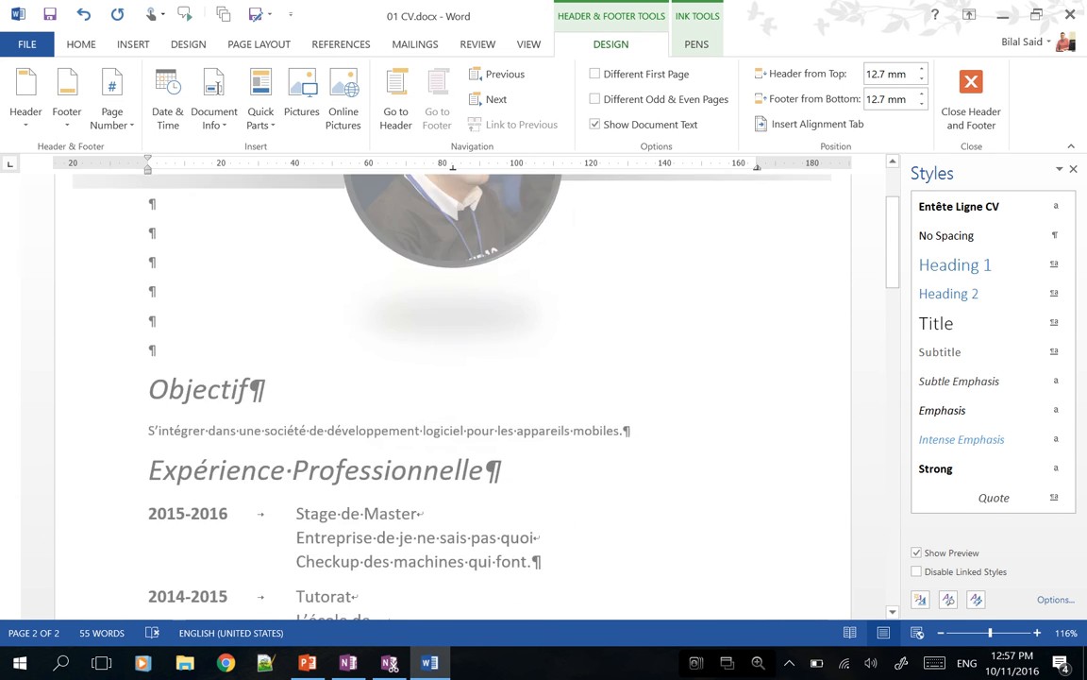
scroll(454, 387, "down", 2)
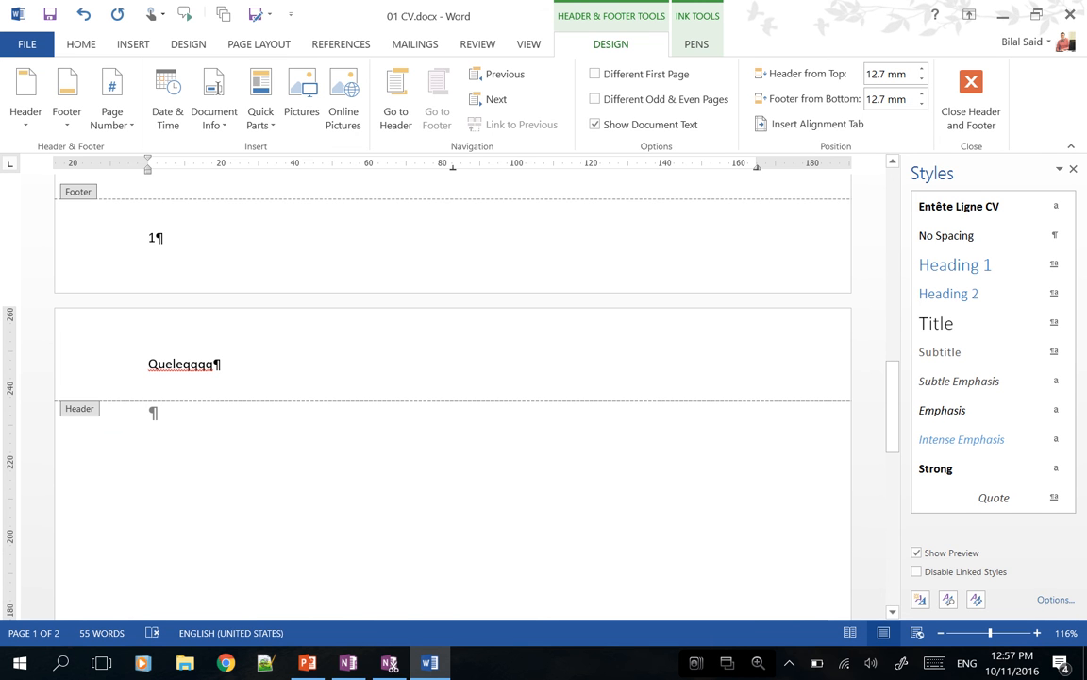
left_click(148, 251)
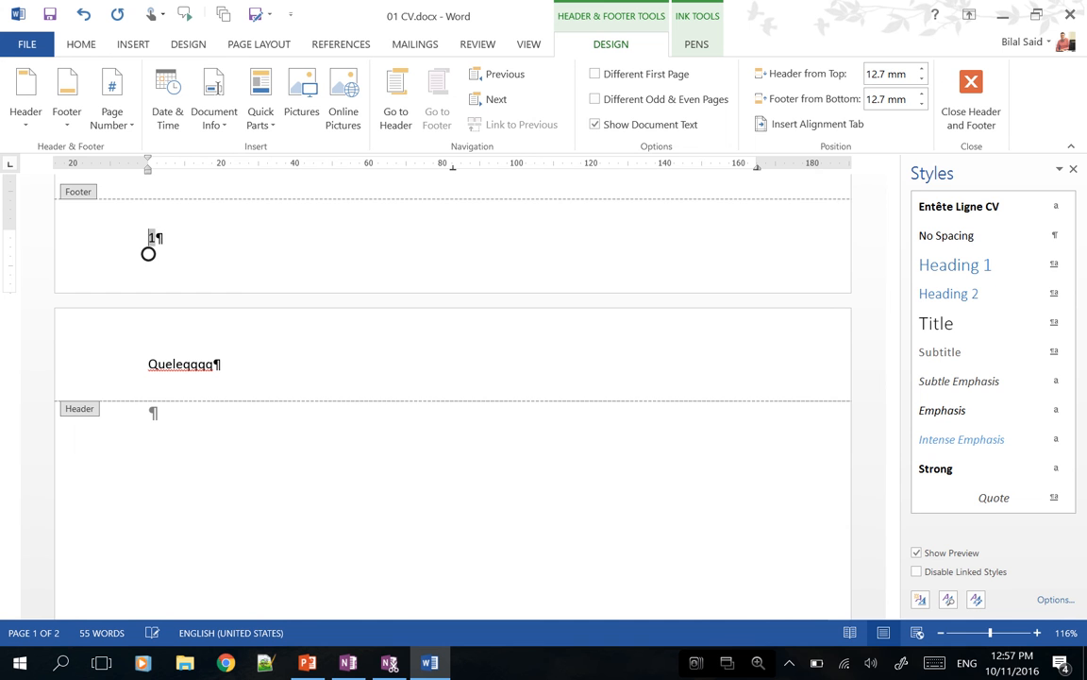
type("Page")
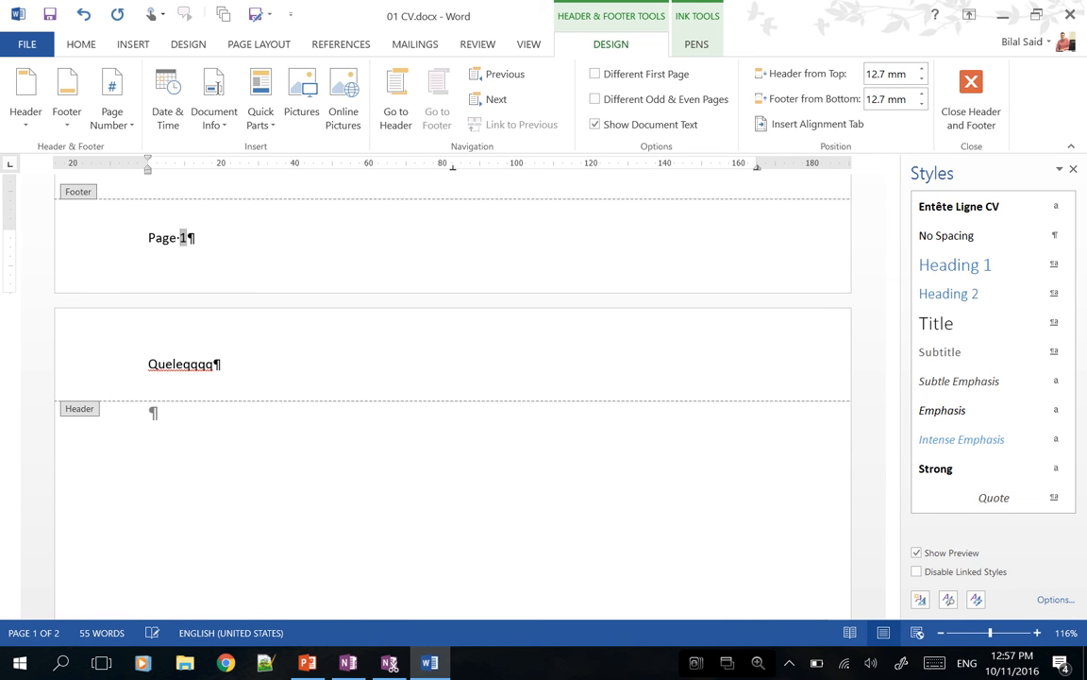
scroll(453, 396, "down", 9)
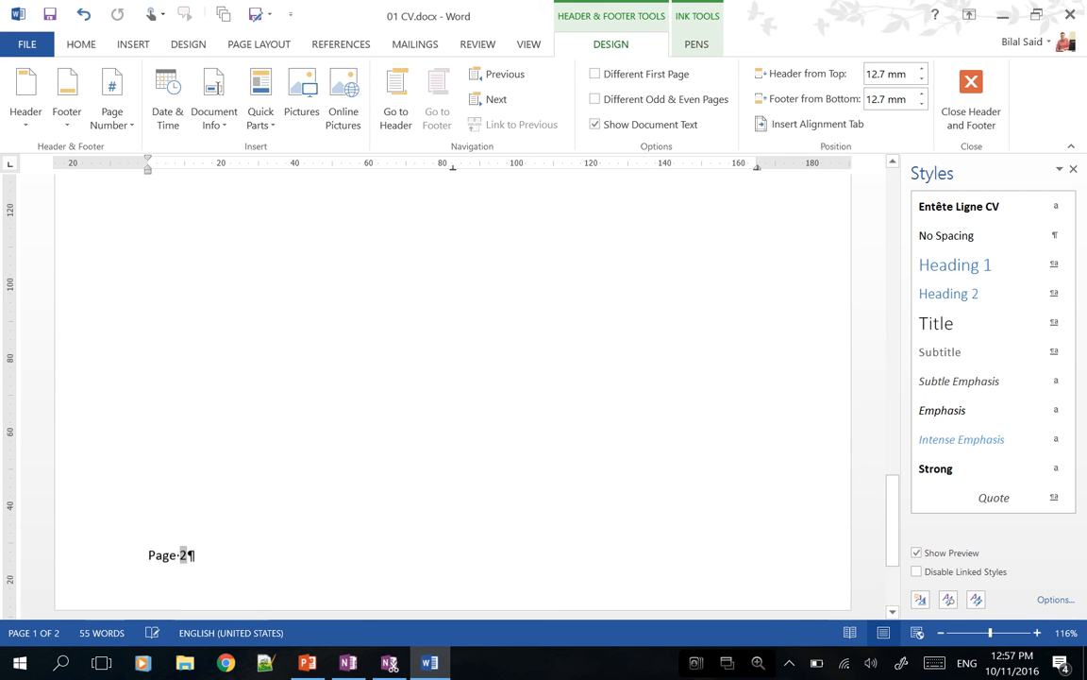
left_click(180, 548)
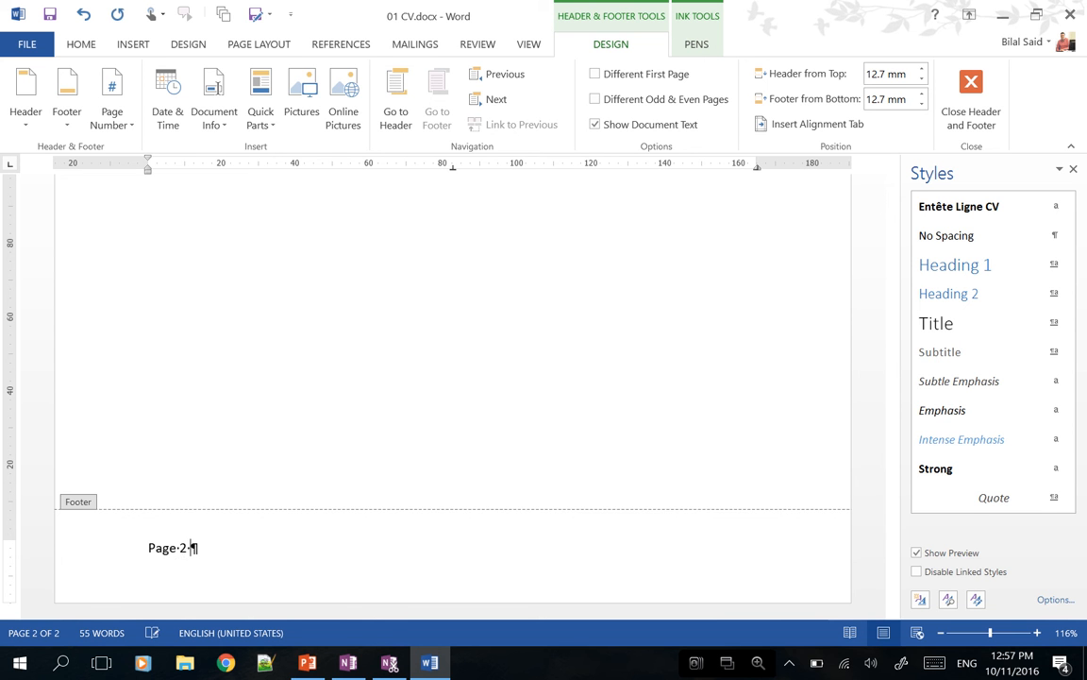
type("sur")
left_click(261, 99)
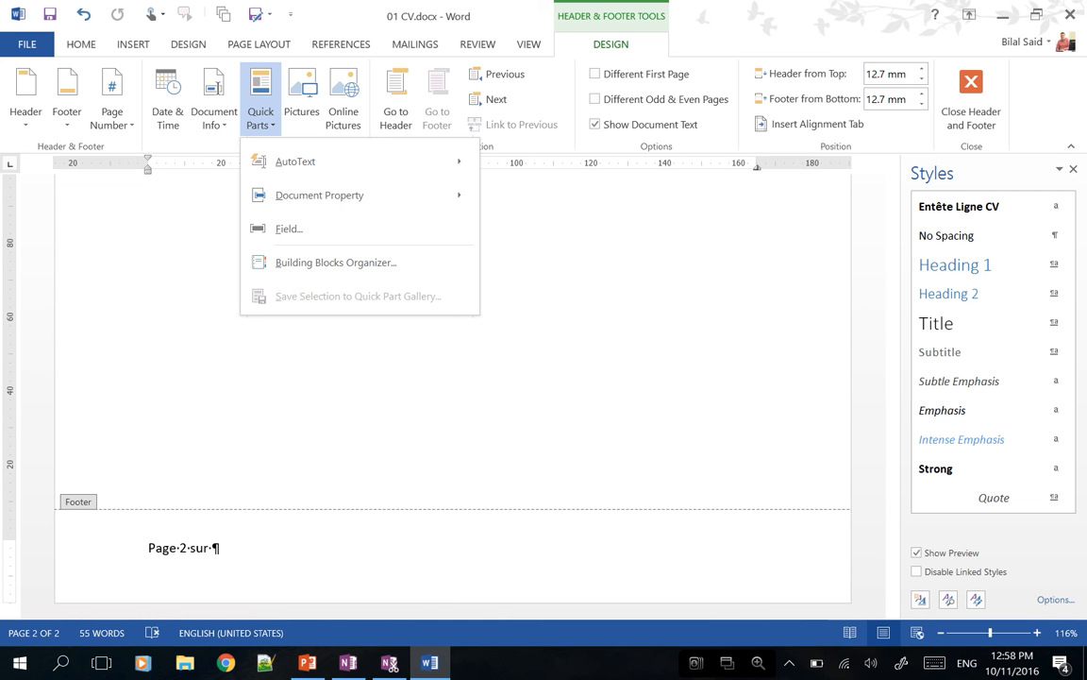
left_click(289, 228)
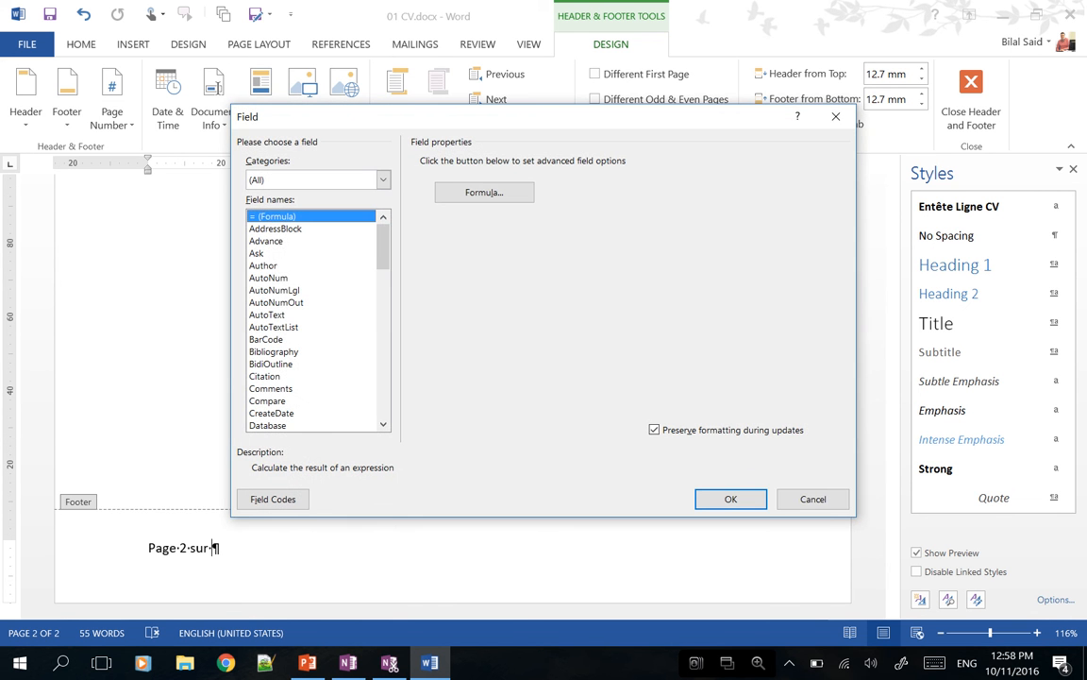
left_click_drag(309, 283, 317, 216)
left_click_drag(309, 319, 316, 241)
left_click_drag(383, 248, 384, 345)
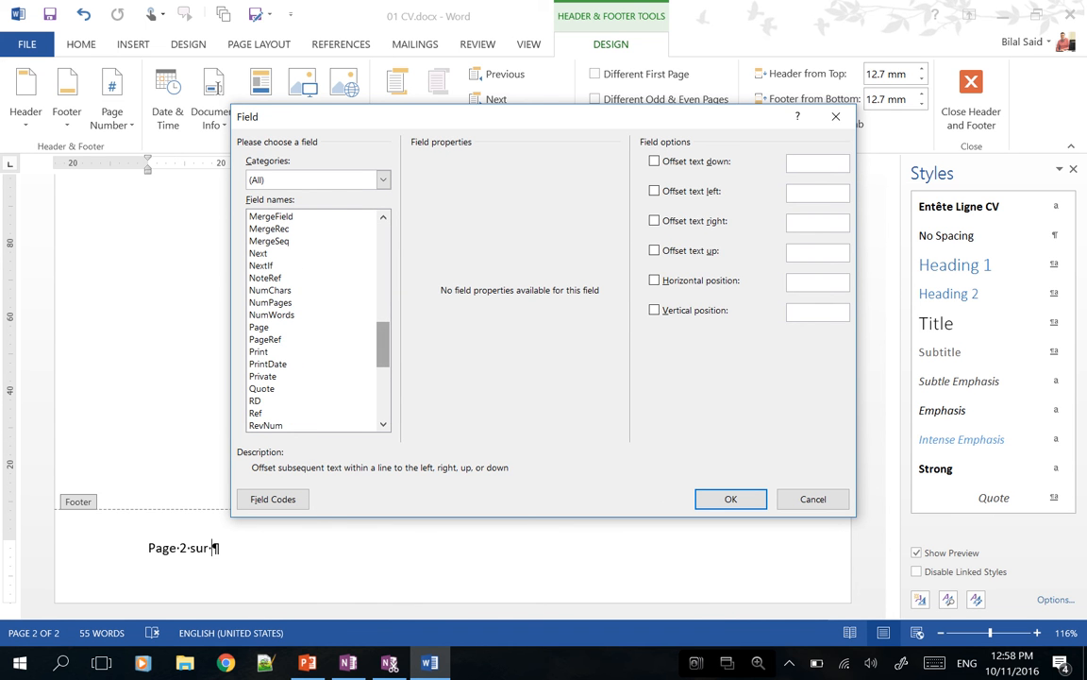
left_click(312, 303)
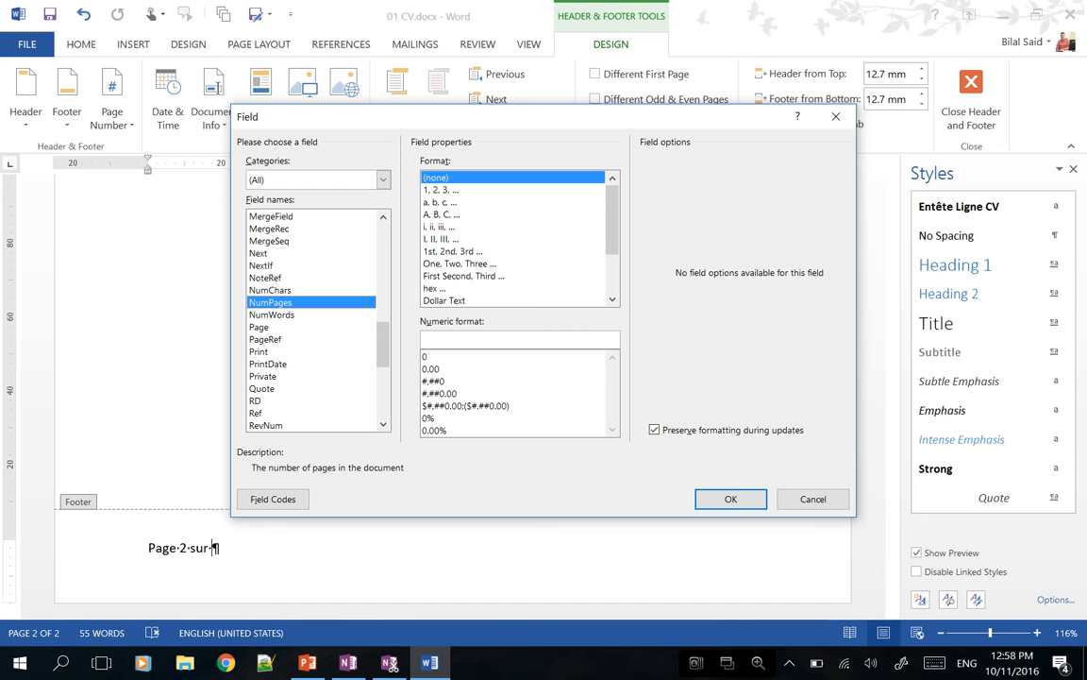
left_click(836, 117)
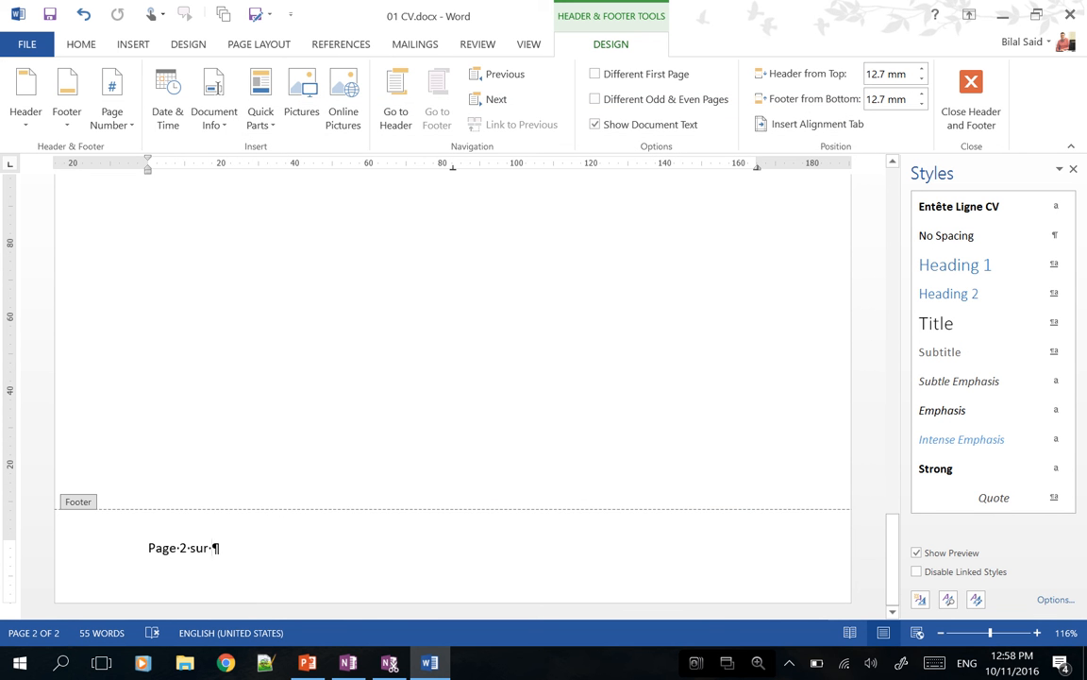
- Insert a NumPages field after "sur" in the footer, keeping its default format
left_click(261, 104)
left_click(260, 229)
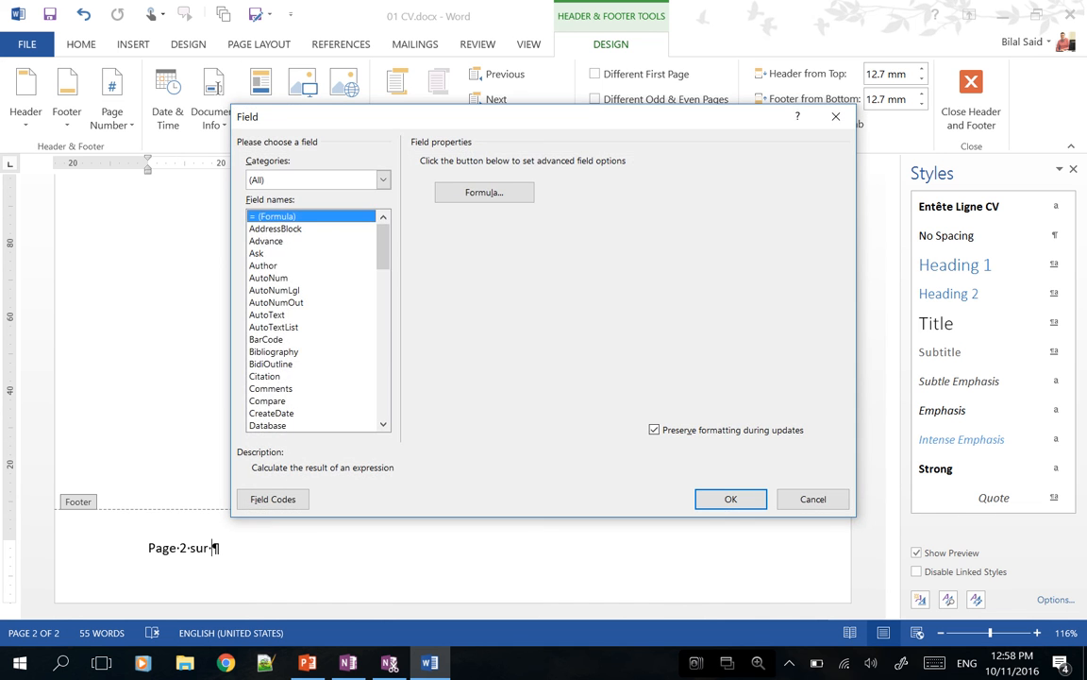
scroll(312, 321, "down", 13)
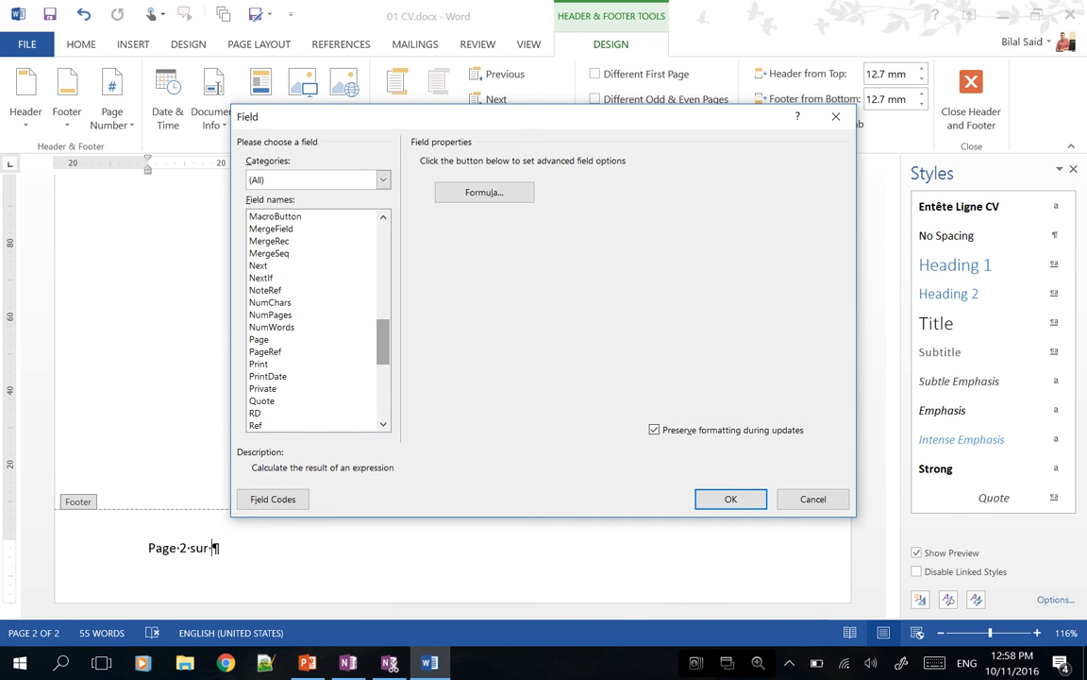
left_click(271, 303)
left_click(270, 314)
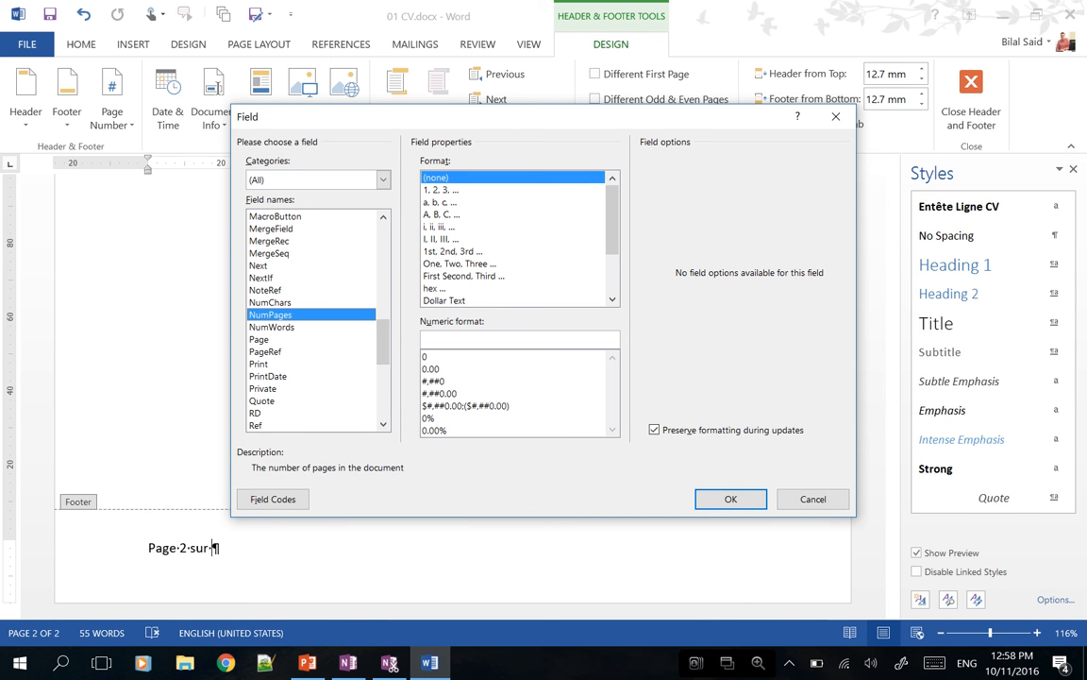
key("Return")
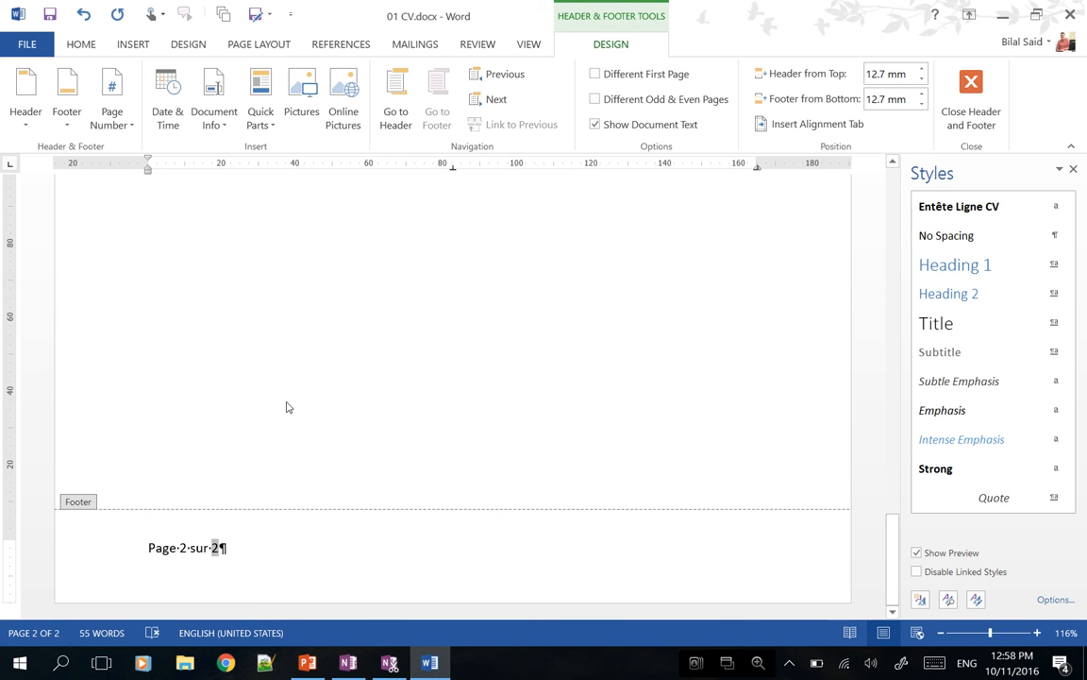
- Inspect the commands available for the total-pages field in the footer and look back over the first page
double_click(216, 546)
right_click(215, 550)
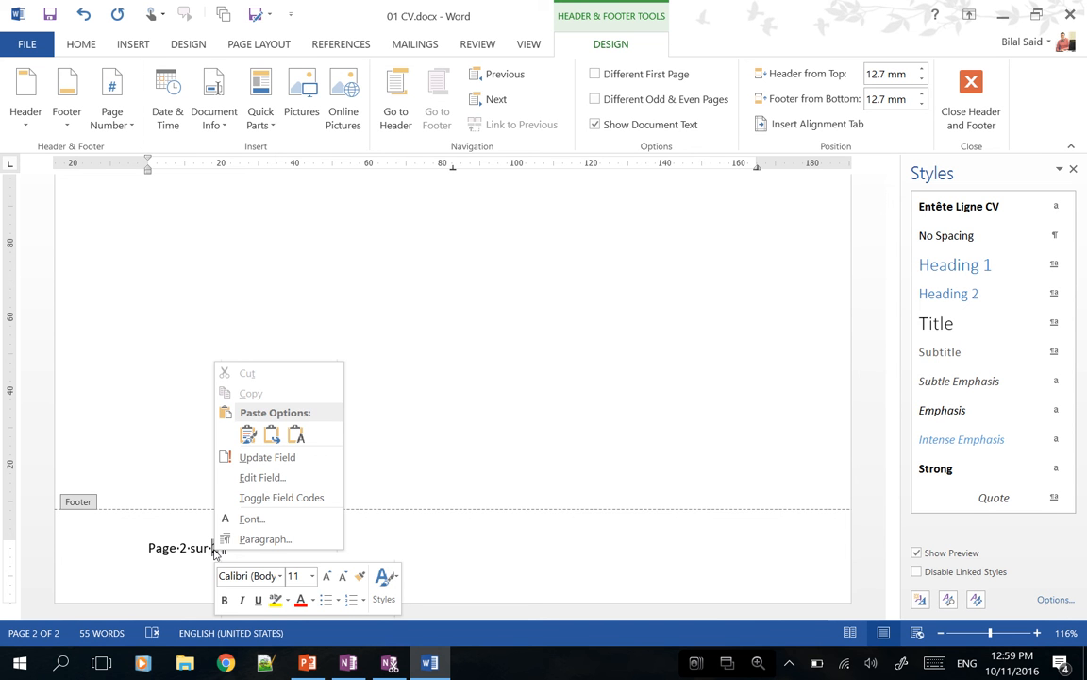
key("Escape")
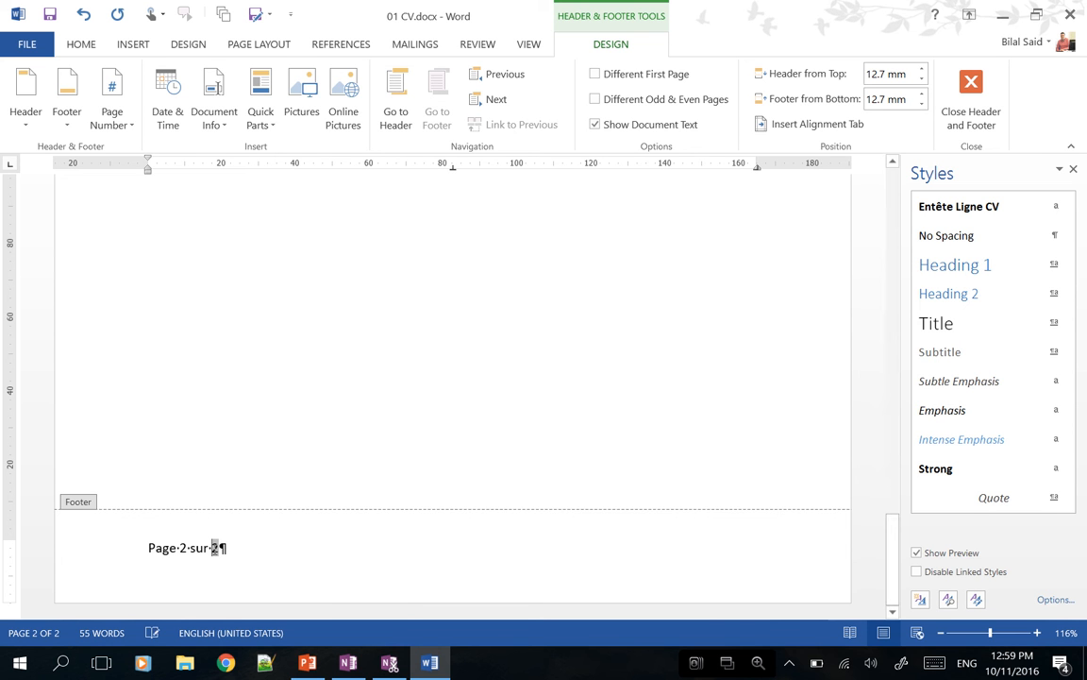
left_click(219, 547)
scroll(219, 547, "up", 10)
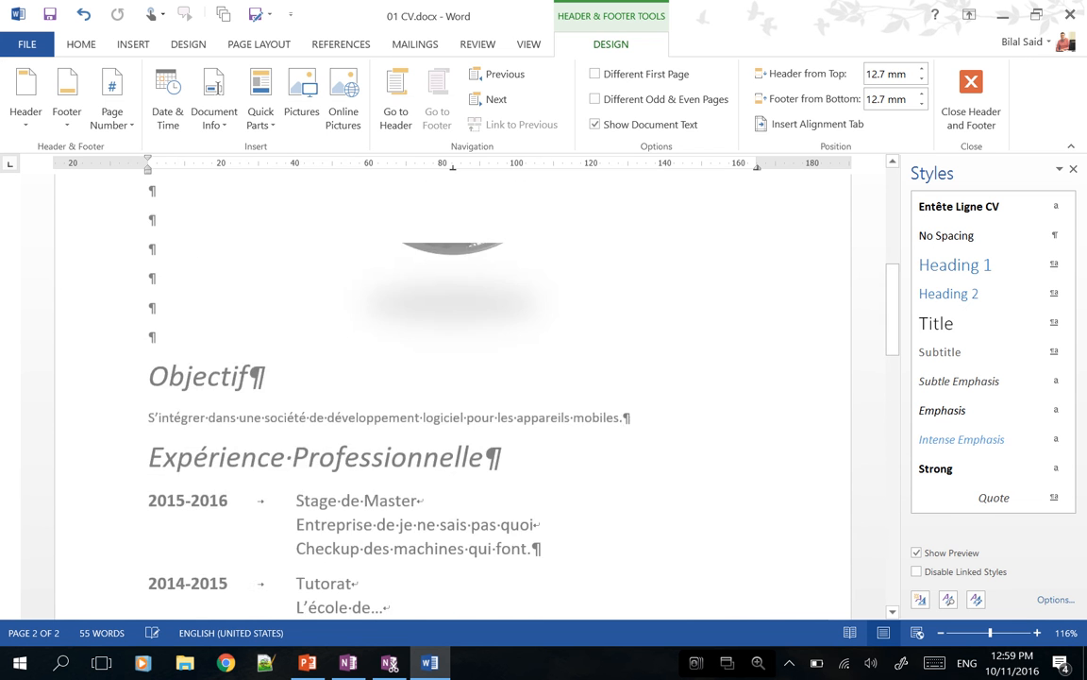
scroll(453, 391, "up", 5)
key("super+Down")
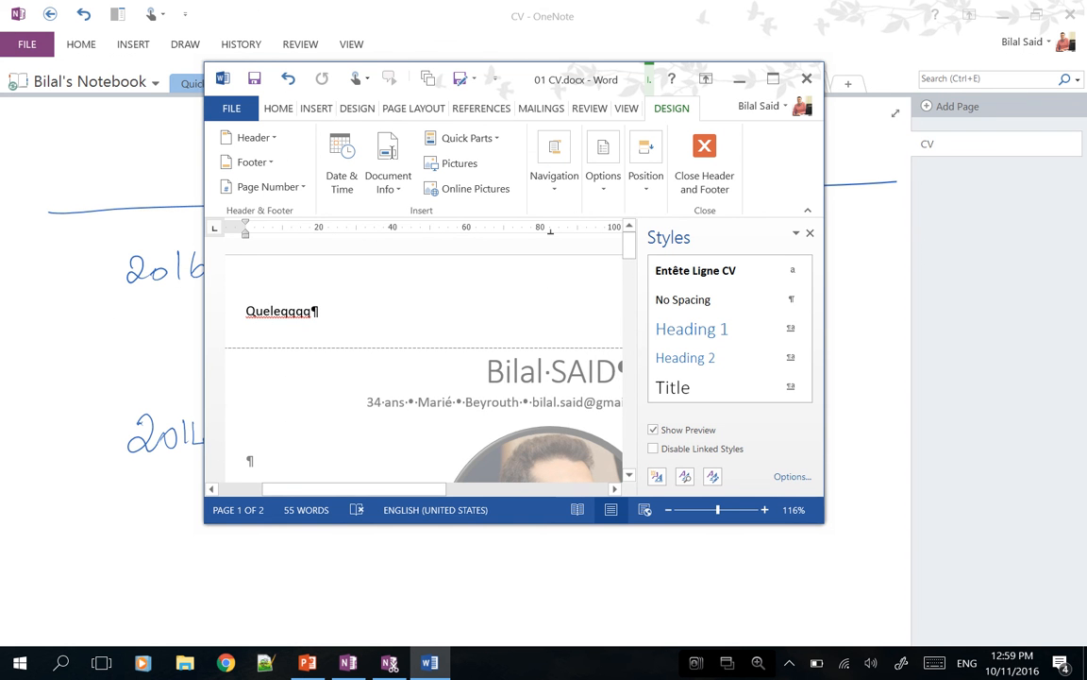
key("super+Up")
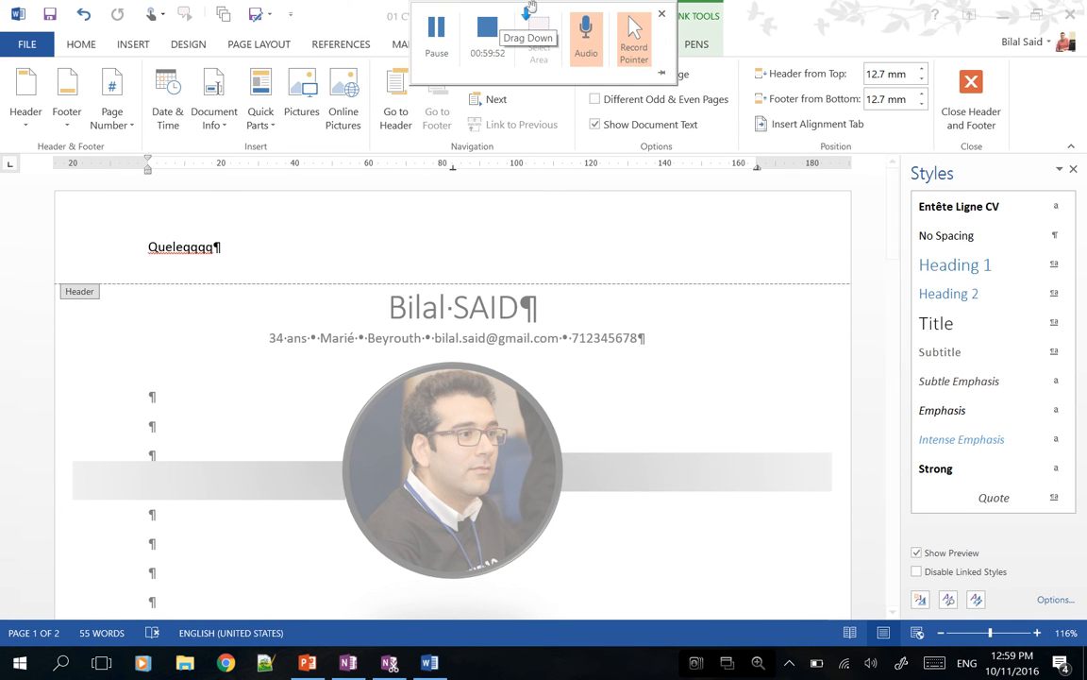
left_click(437, 36)
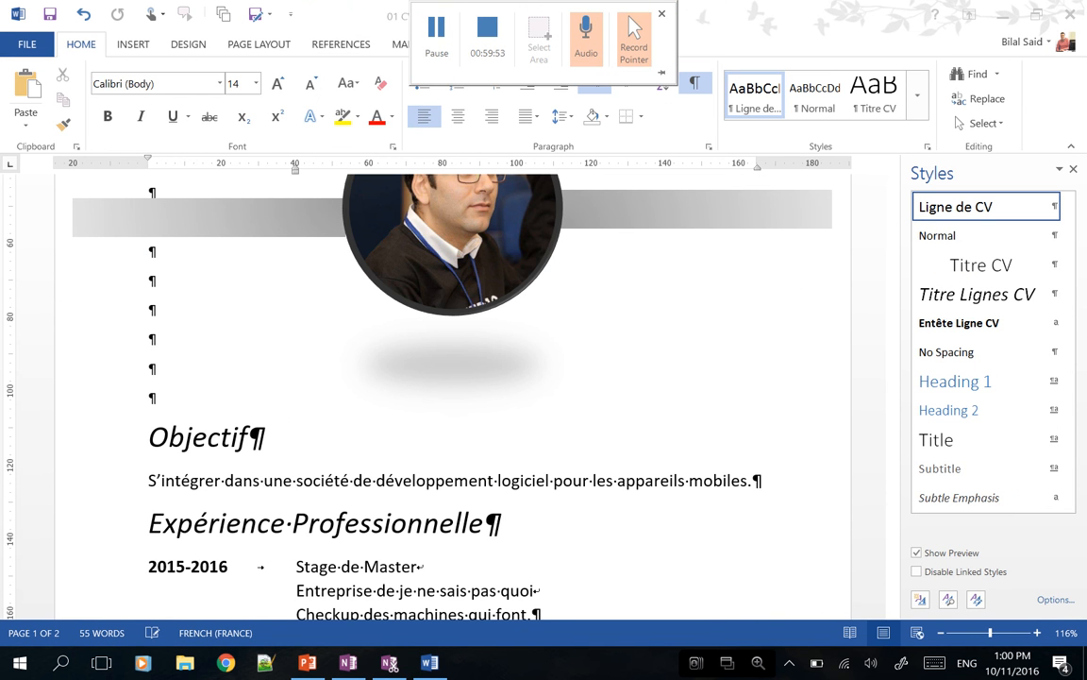
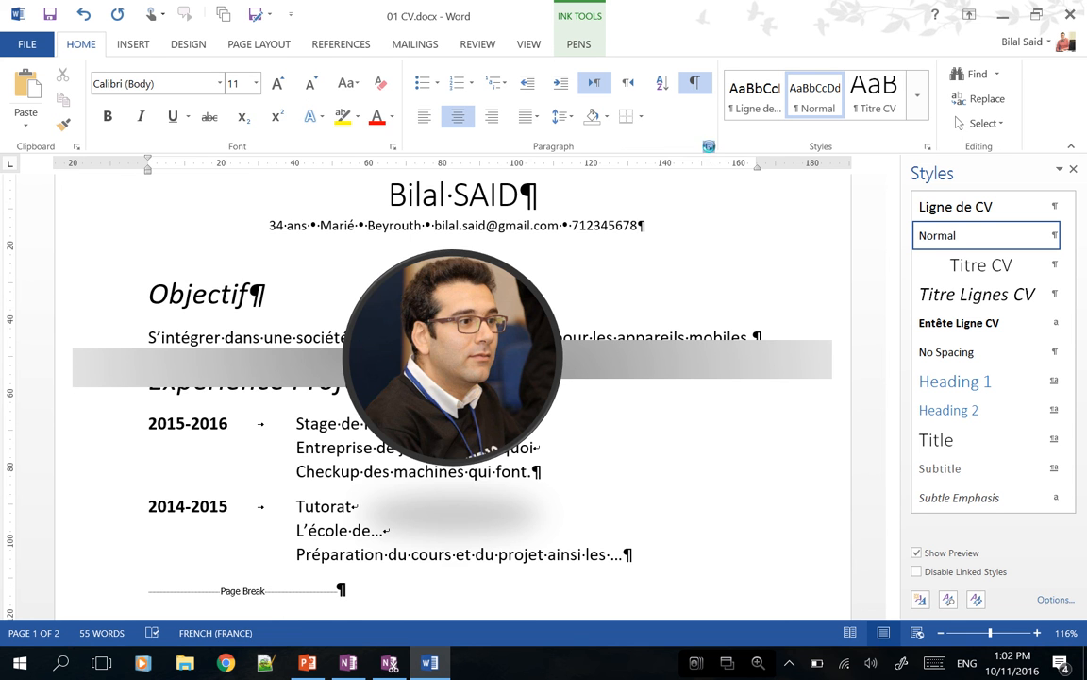
- Try 72 pt of spacing before the contact details line under the CV title, and undo the change
key("alt+h")
key("p")
key("g")
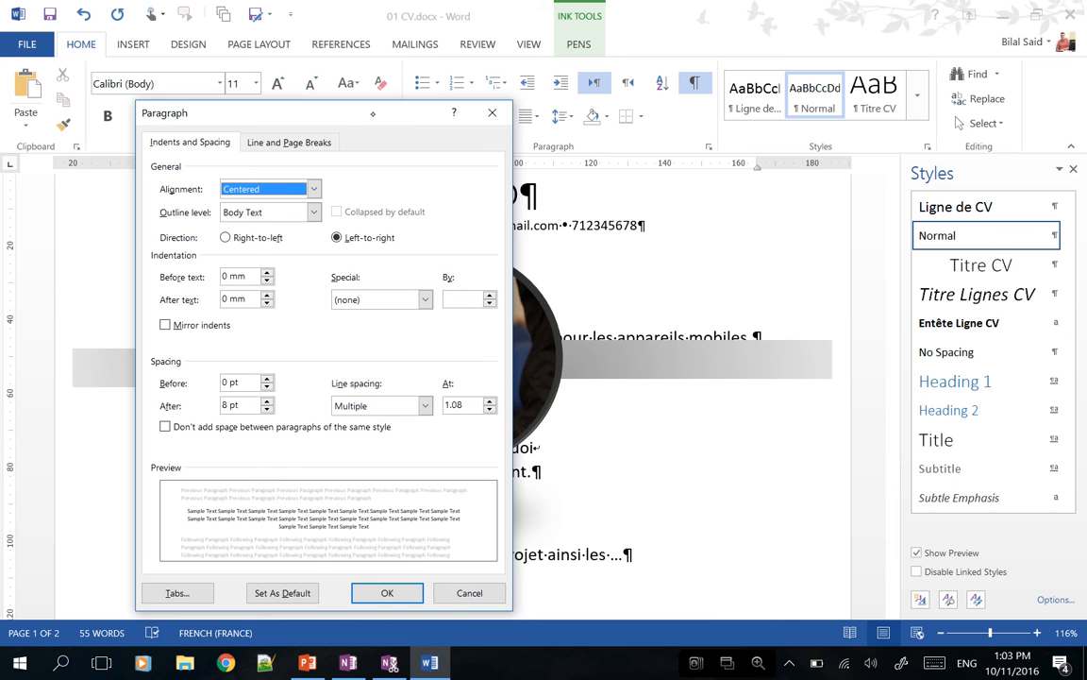
left_click_drag(373, 114, 748, 64)
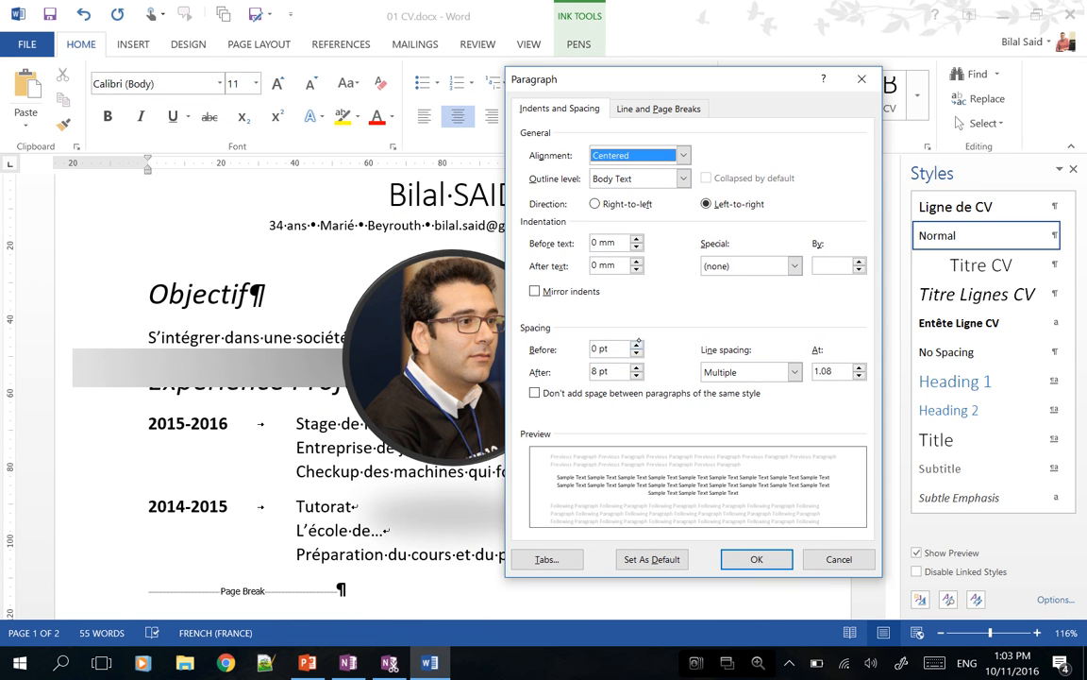
left_click(639, 351)
left_click(638, 345)
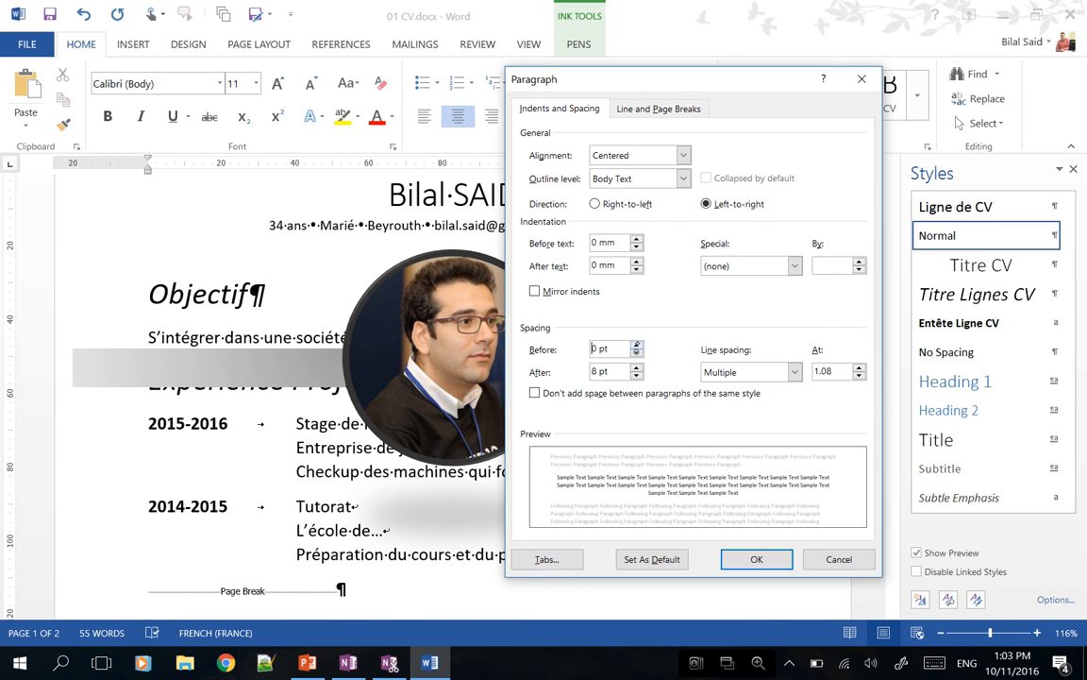
left_click(638, 352)
left_click(637, 345)
left_click(637, 344)
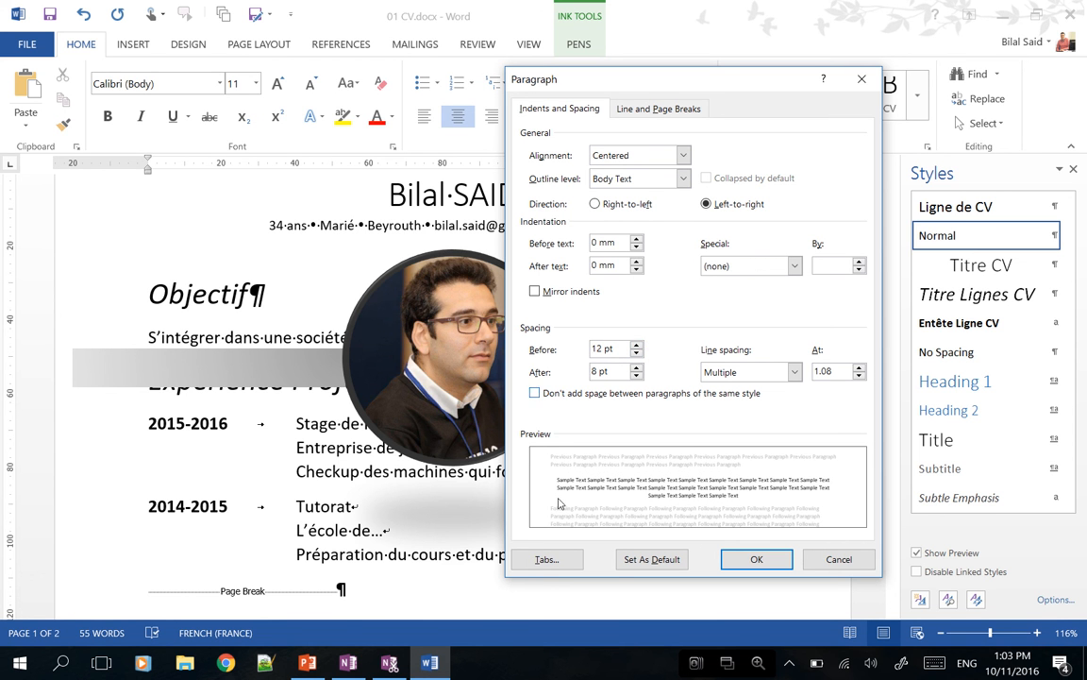
left_click(637, 345)
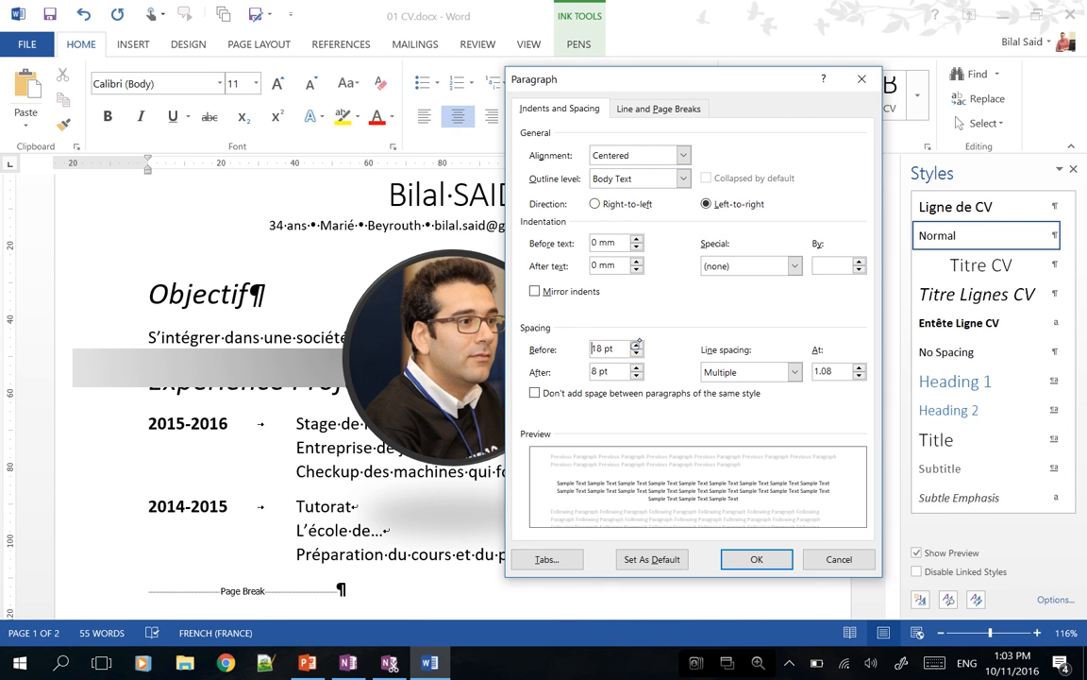
left_click(637, 344)
left_click(637, 344)
left_click(637, 345)
left_click(637, 344)
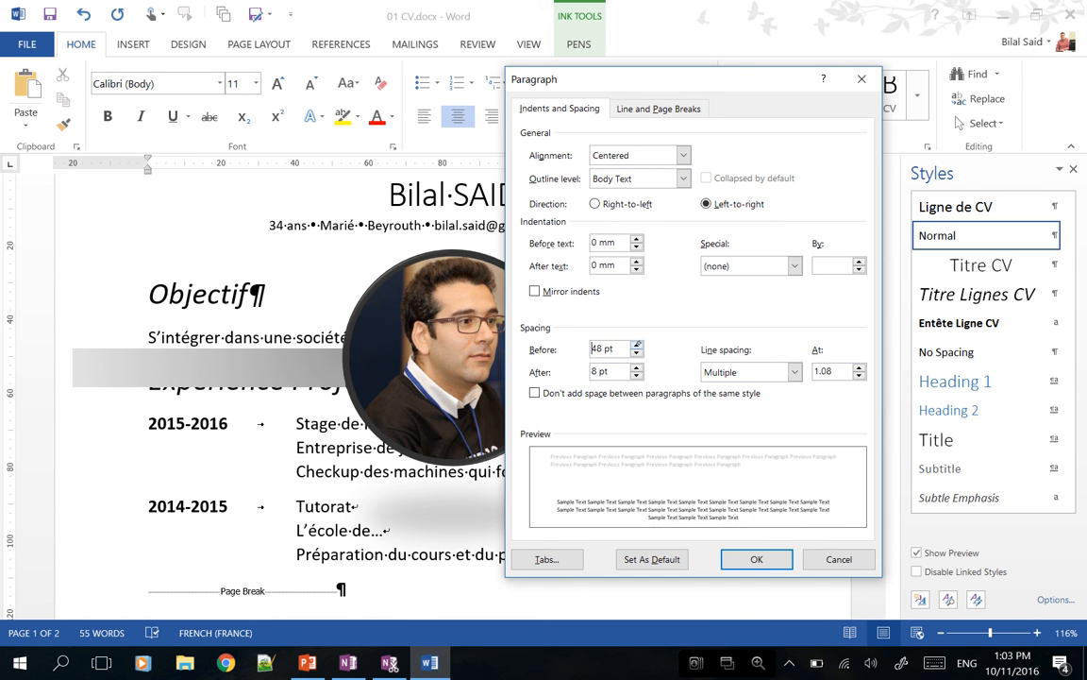
left_click(637, 345)
left_click(637, 344)
left_click(637, 344)
left_click(637, 345)
left_click(637, 345)
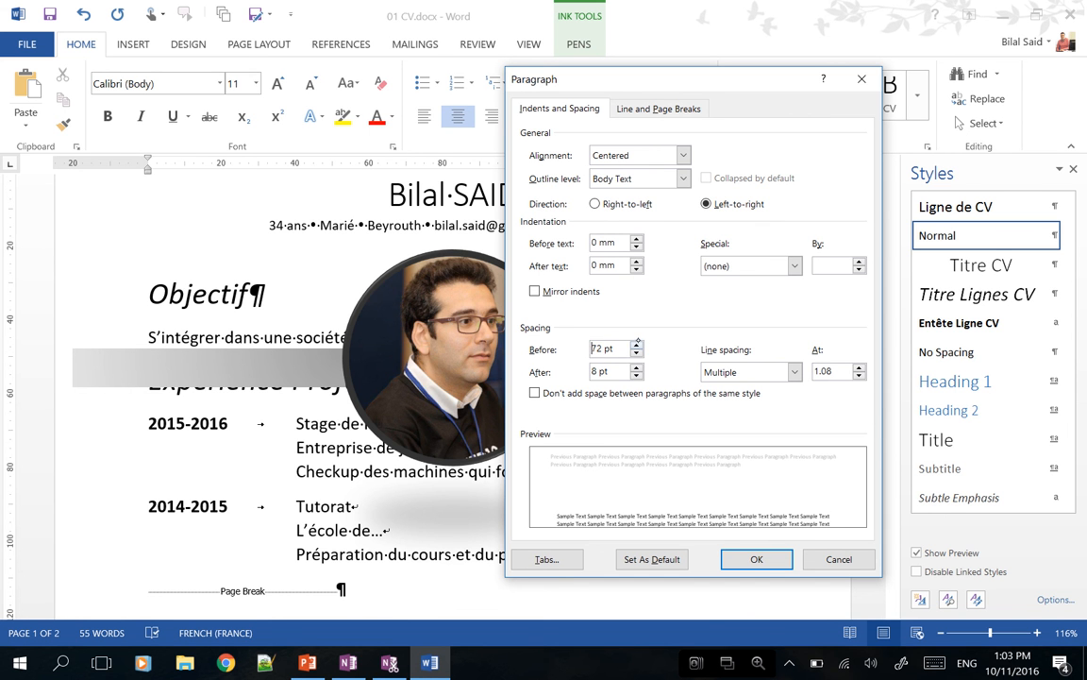
left_click(756, 558)
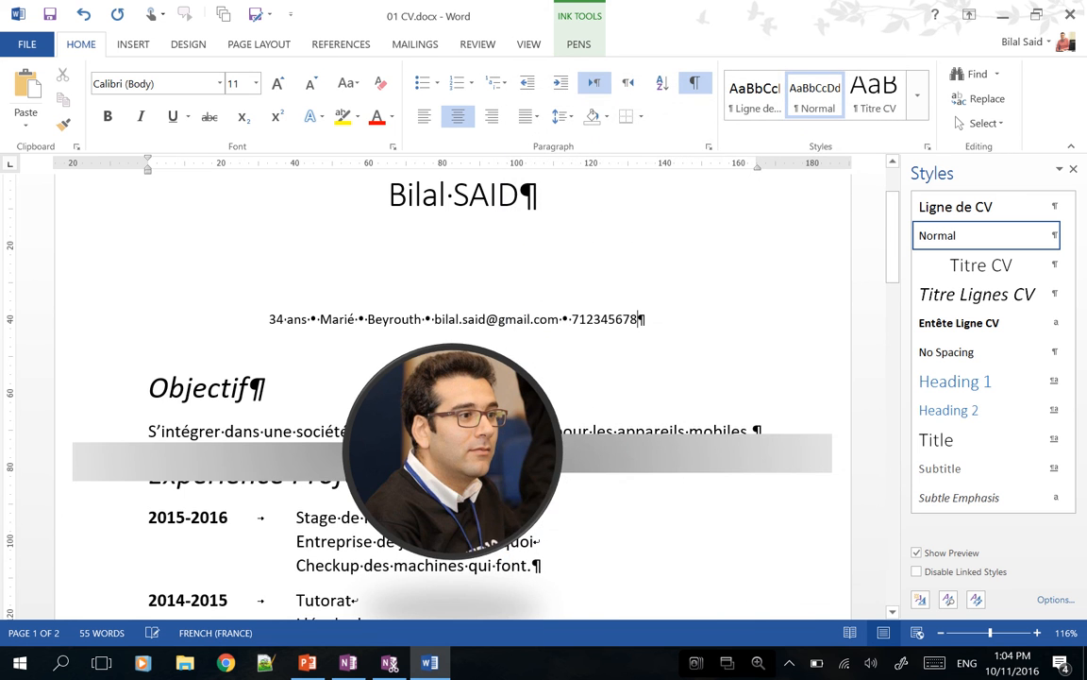
key("ctrl+z")
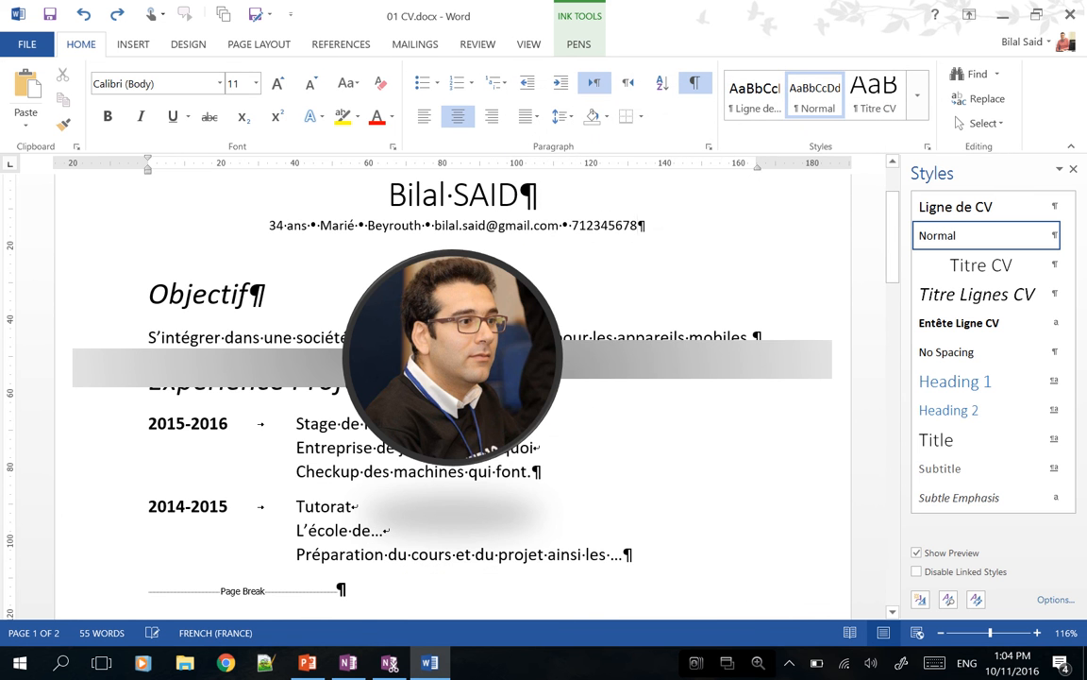
- Set the spacing after the contact details line under the CV title to 168 pt
left_click(709, 146)
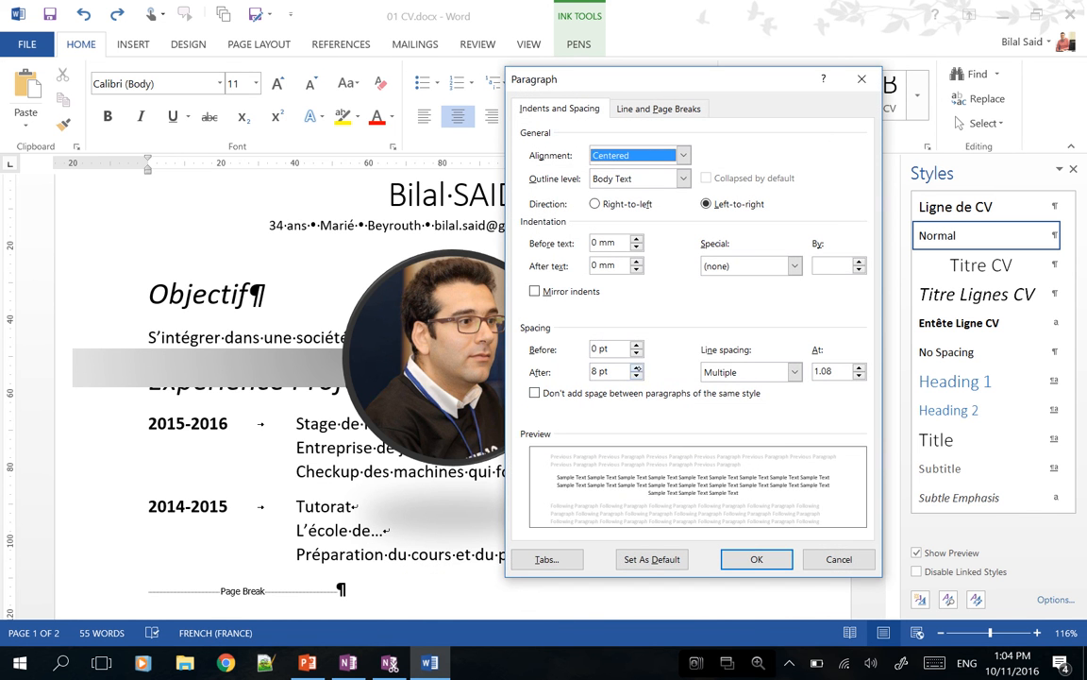
left_click(636, 368)
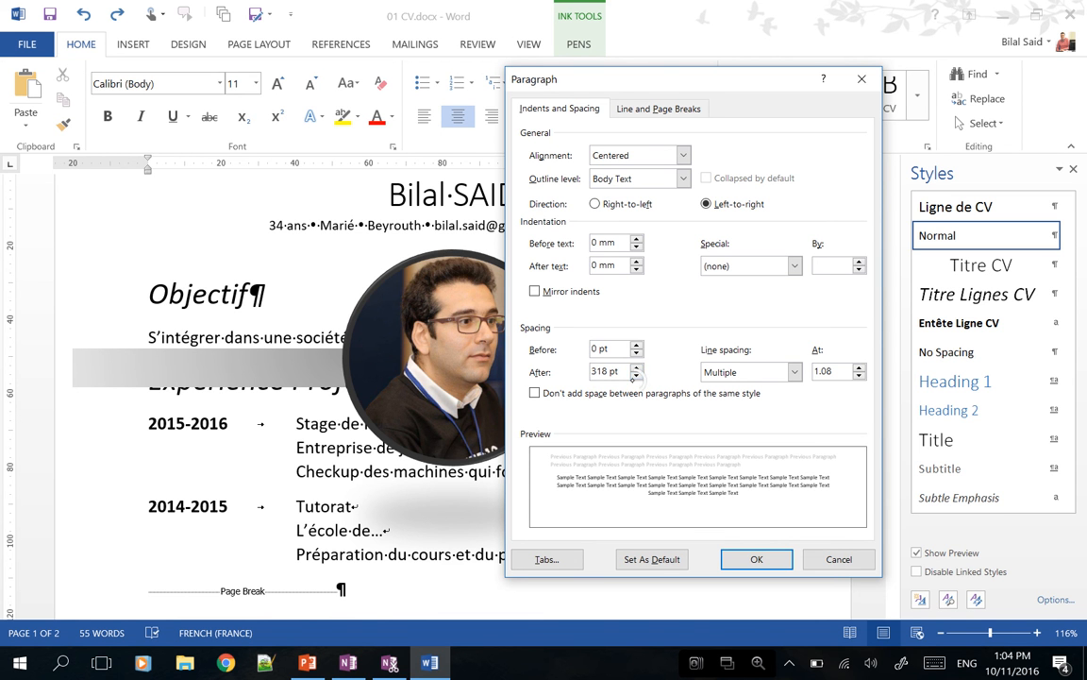
left_click(636, 376)
double_click(637, 368)
left_click(636, 375)
left_click(637, 375)
left_click(638, 376)
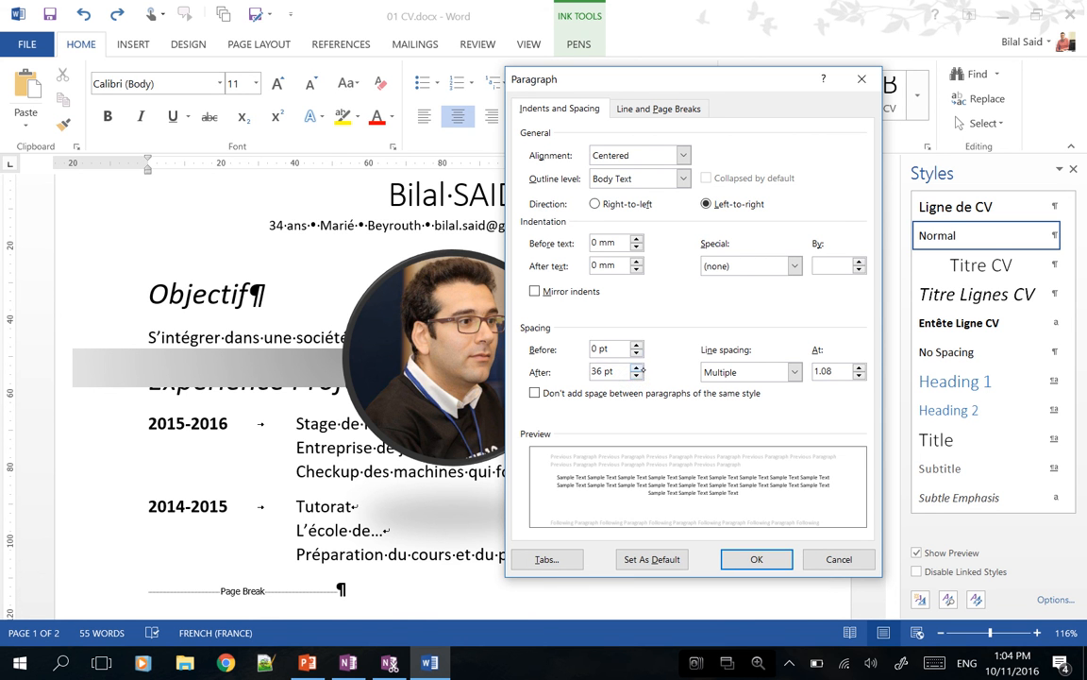
left_click(637, 367)
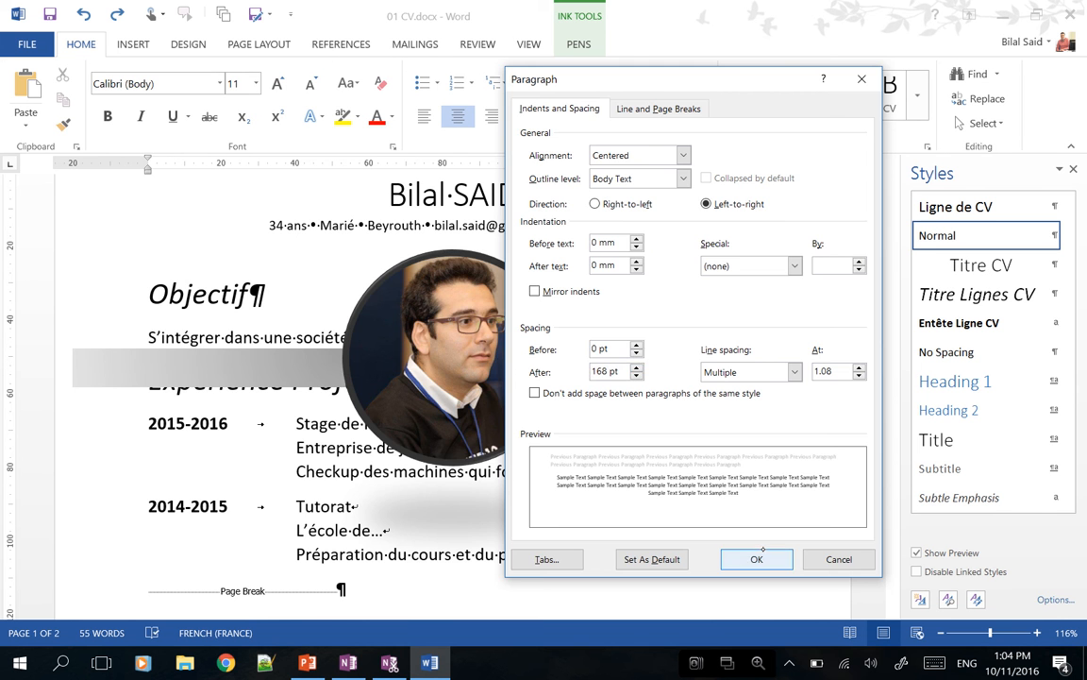
key("Return")
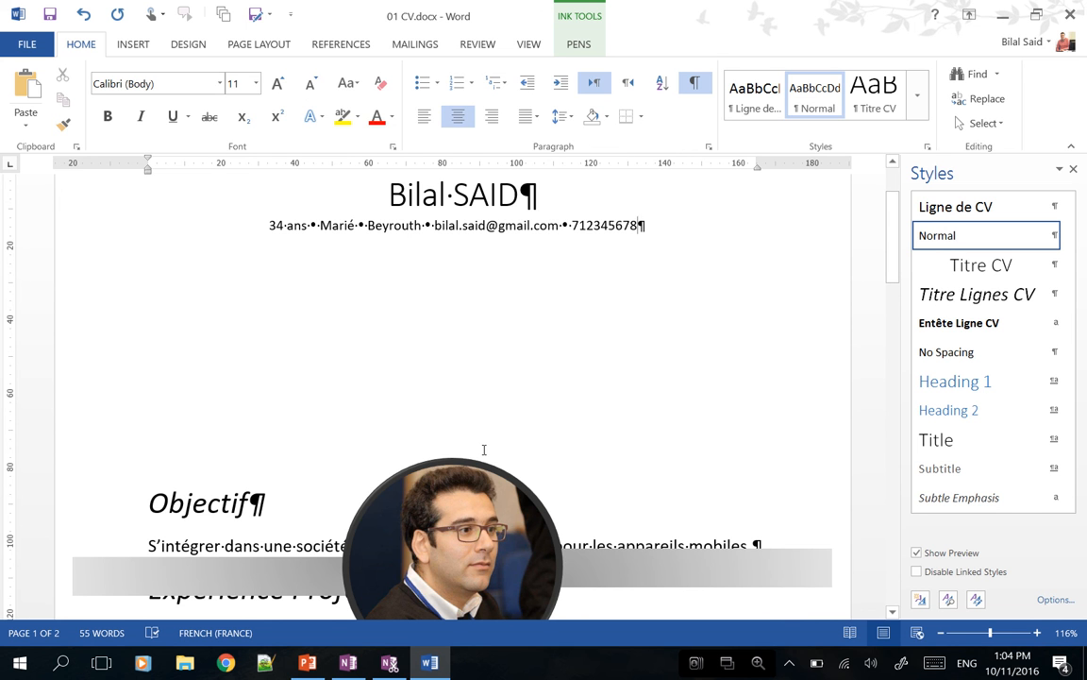
- Move the round photo and both grey side bars together up into the gap below the contact details line
left_click(450, 540)
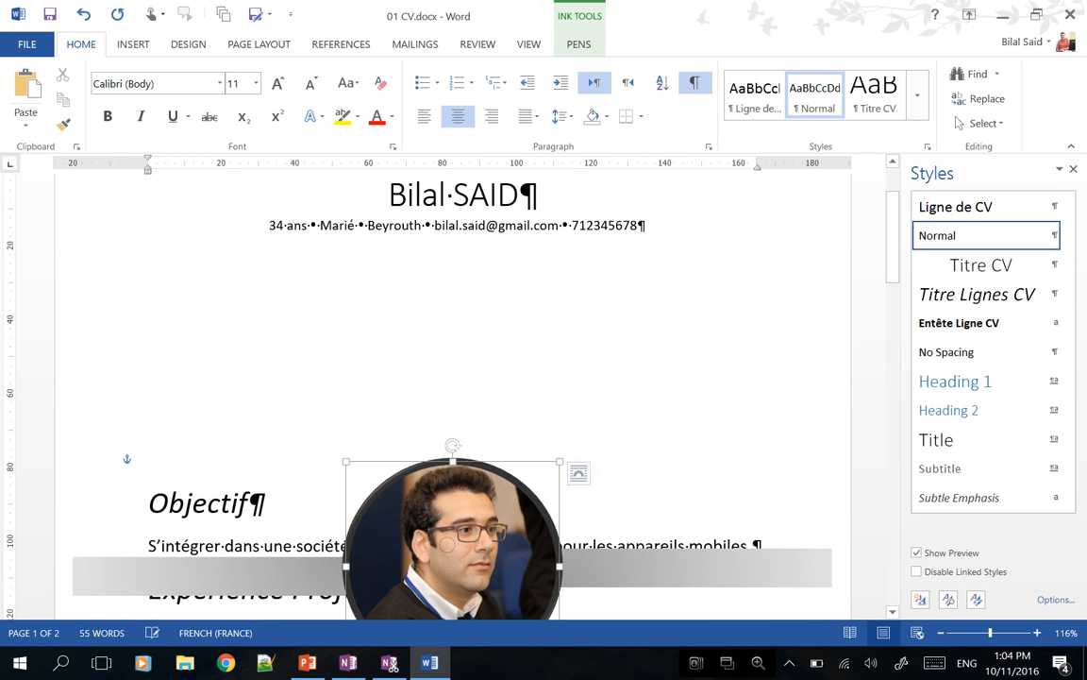
left_click(666, 576, "shift")
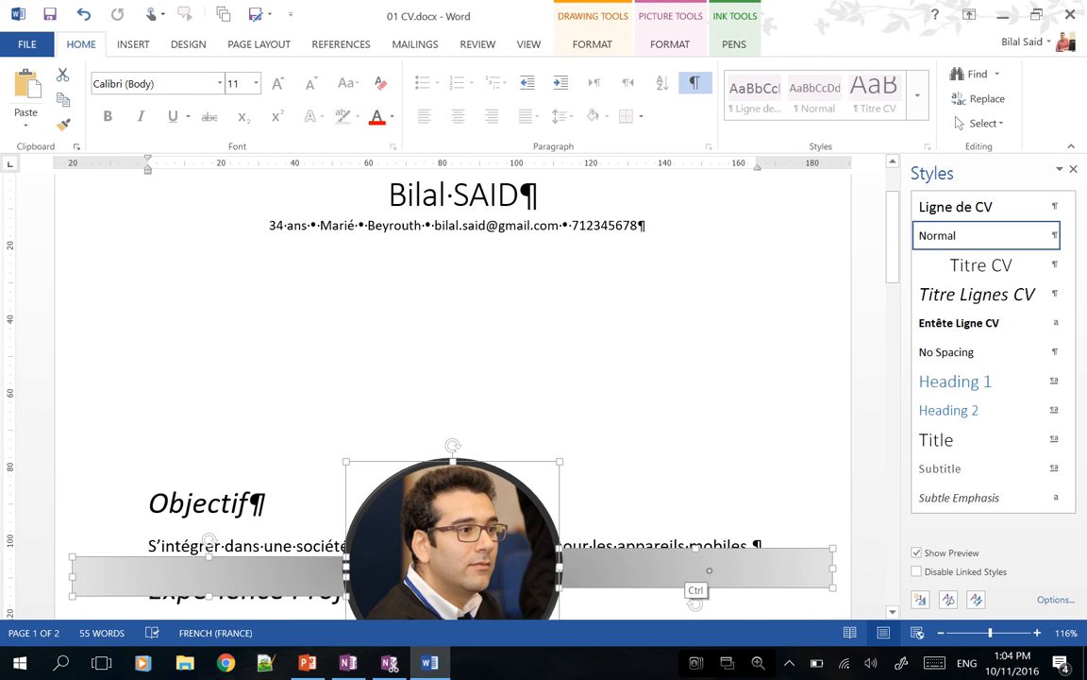
left_click_drag(422, 510, 470, 364)
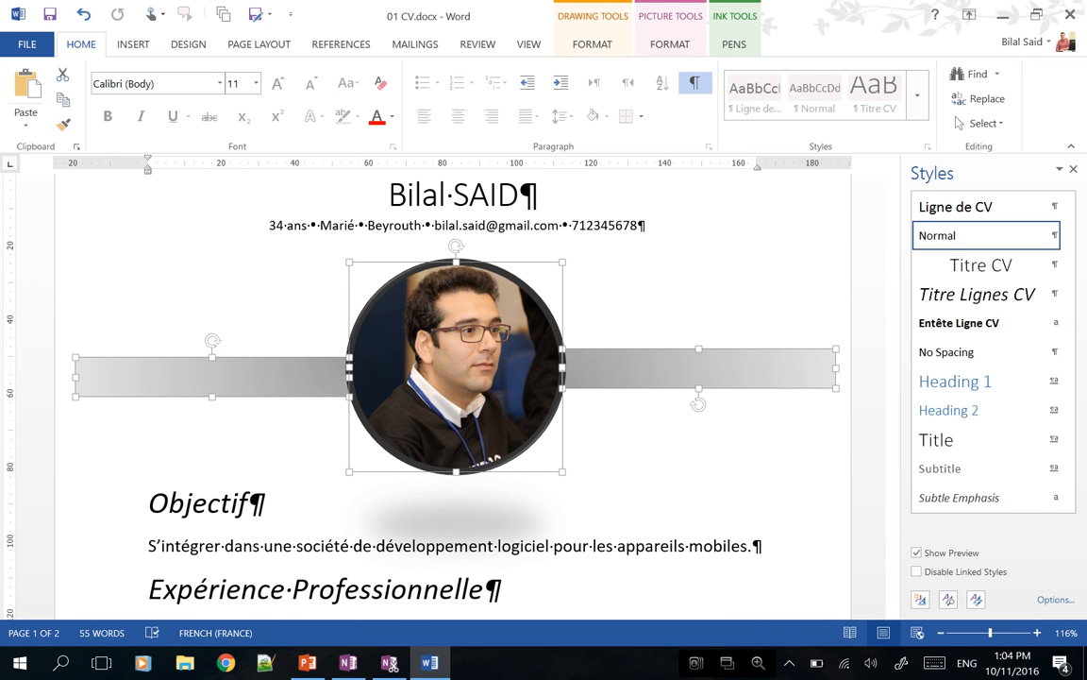
mouse_move(461, 365)
left_mouse_down()
mouse_move(465, 338)
mouse_move(462, 347)
left_mouse_up()
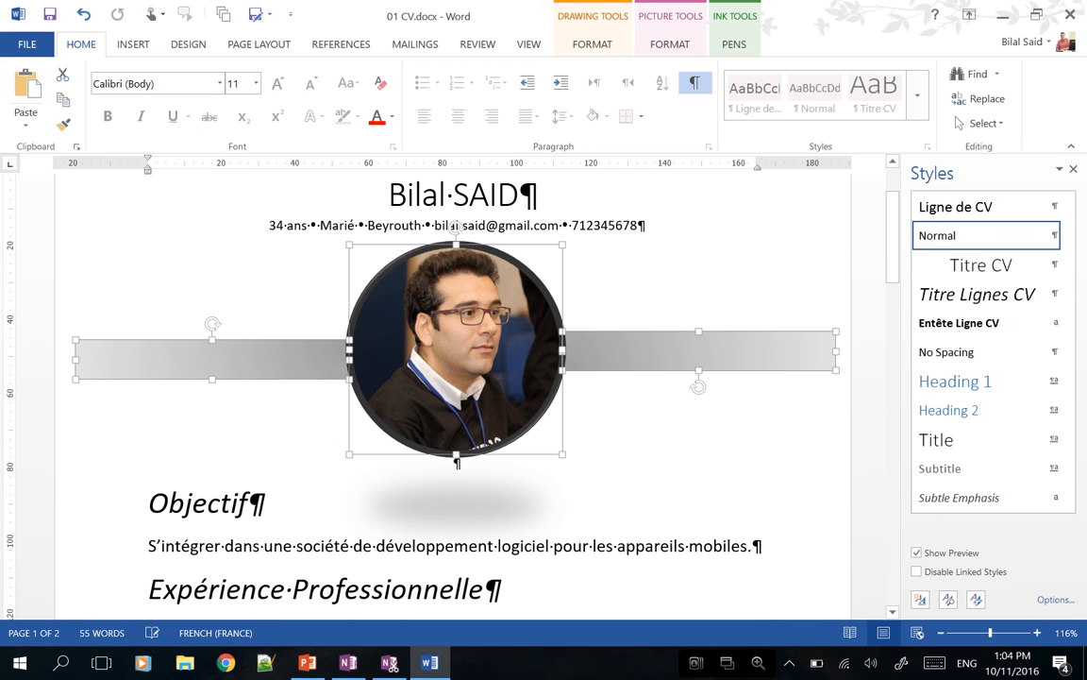
left_click(723, 543)
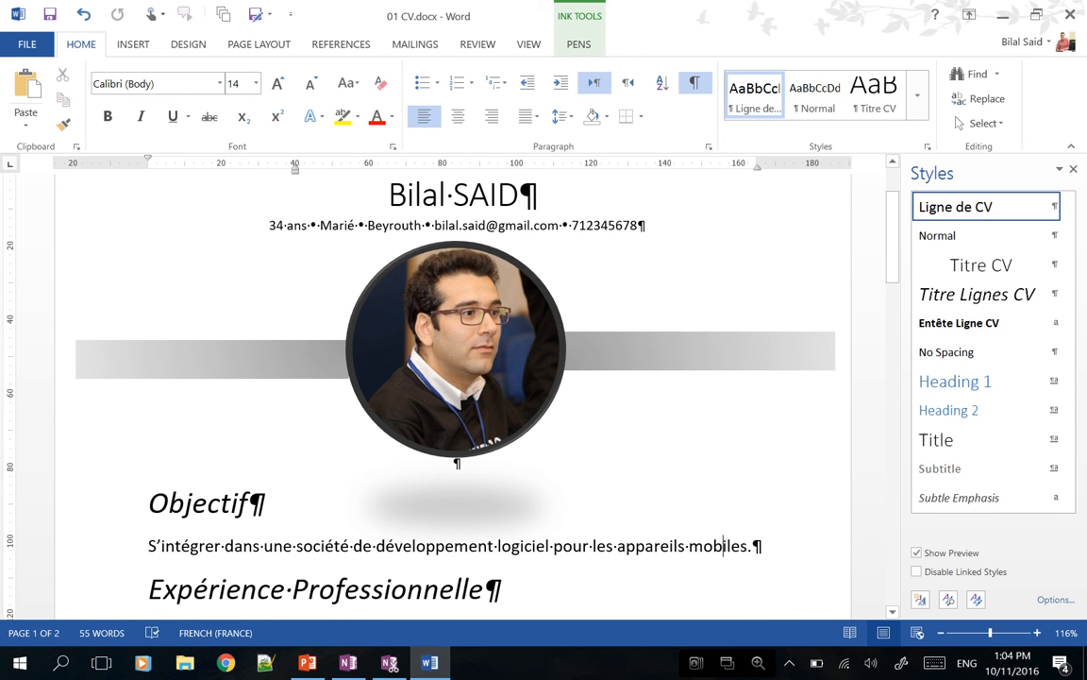
- Set the spacing after the contact details line to 180 pt
left_click(628, 224)
left_click(709, 146)
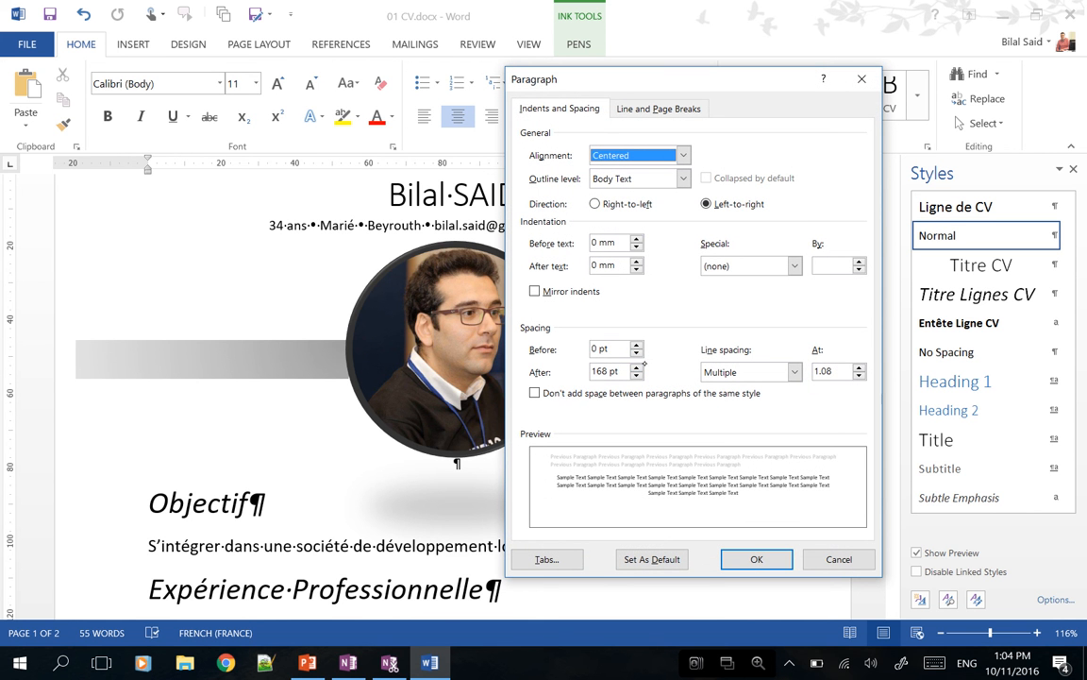
left_click(637, 367)
left_click(637, 366)
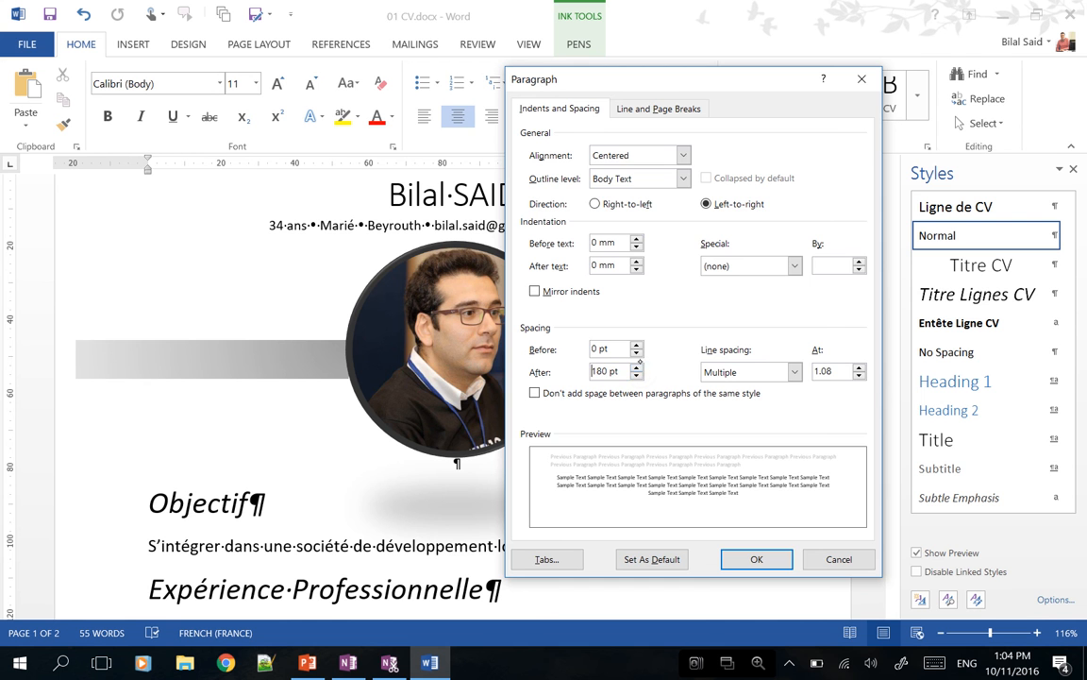
left_click(756, 557)
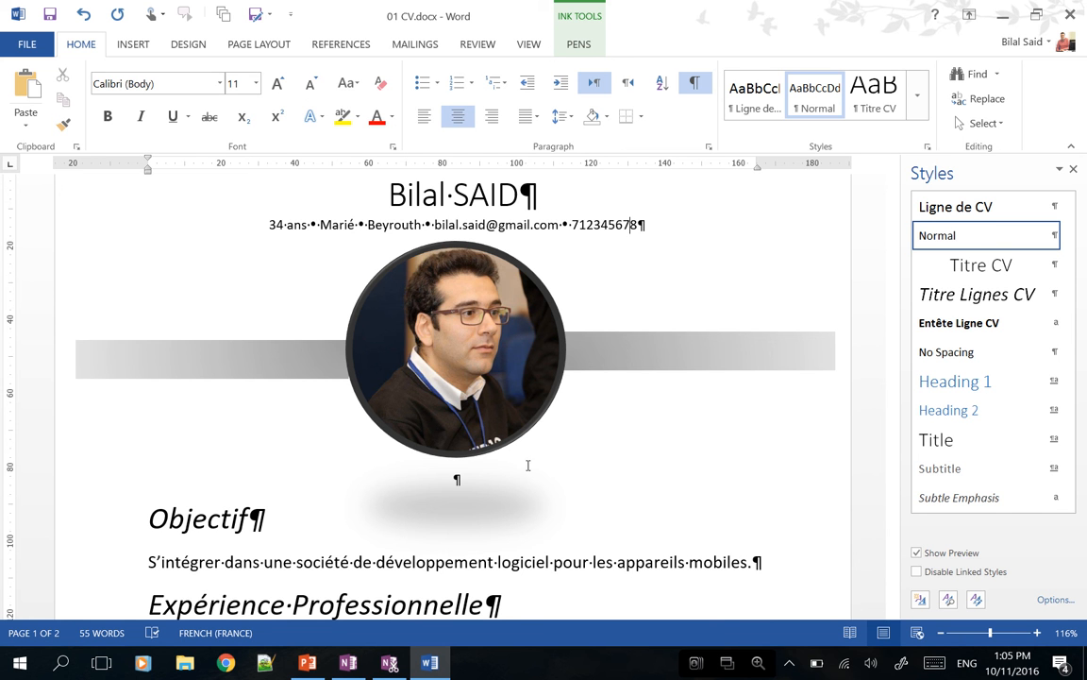
- Clear all formatting from the empty paragraph above the "Objectif" heading and add another empty paragraph after it
left_click(414, 469)
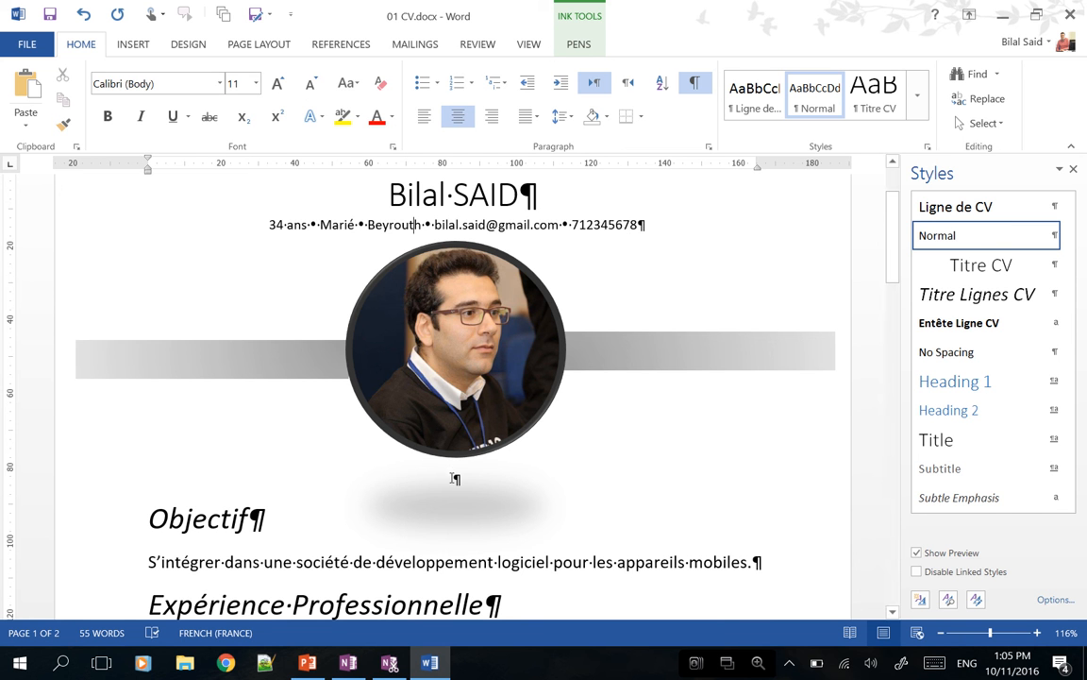
left_click(455, 478)
left_click(380, 83)
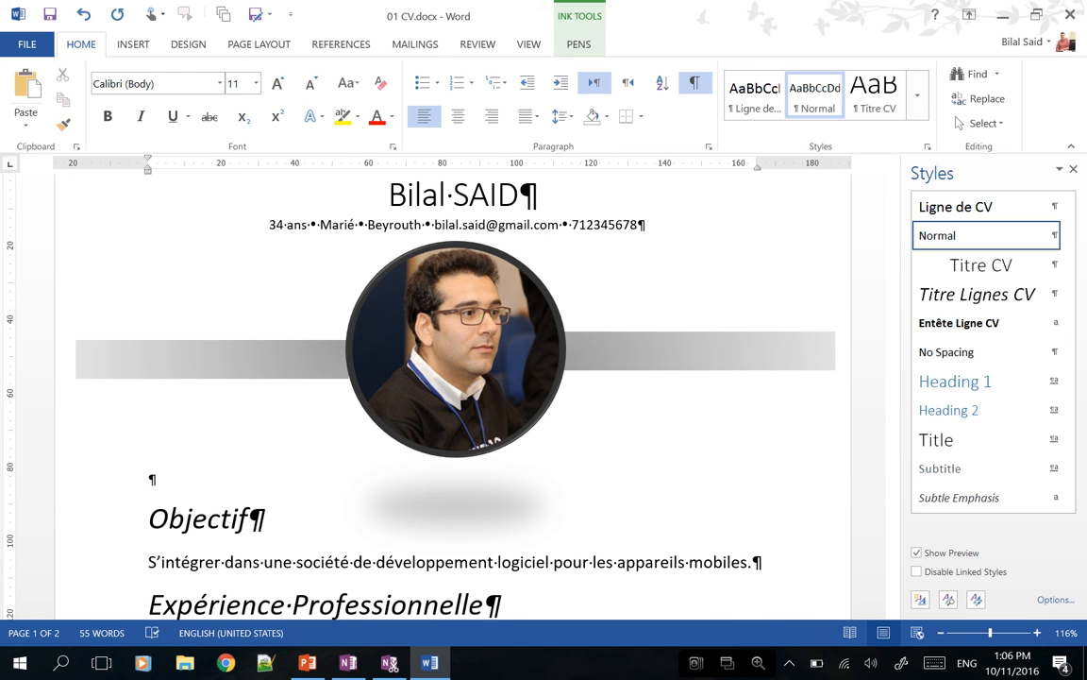
key("Return")
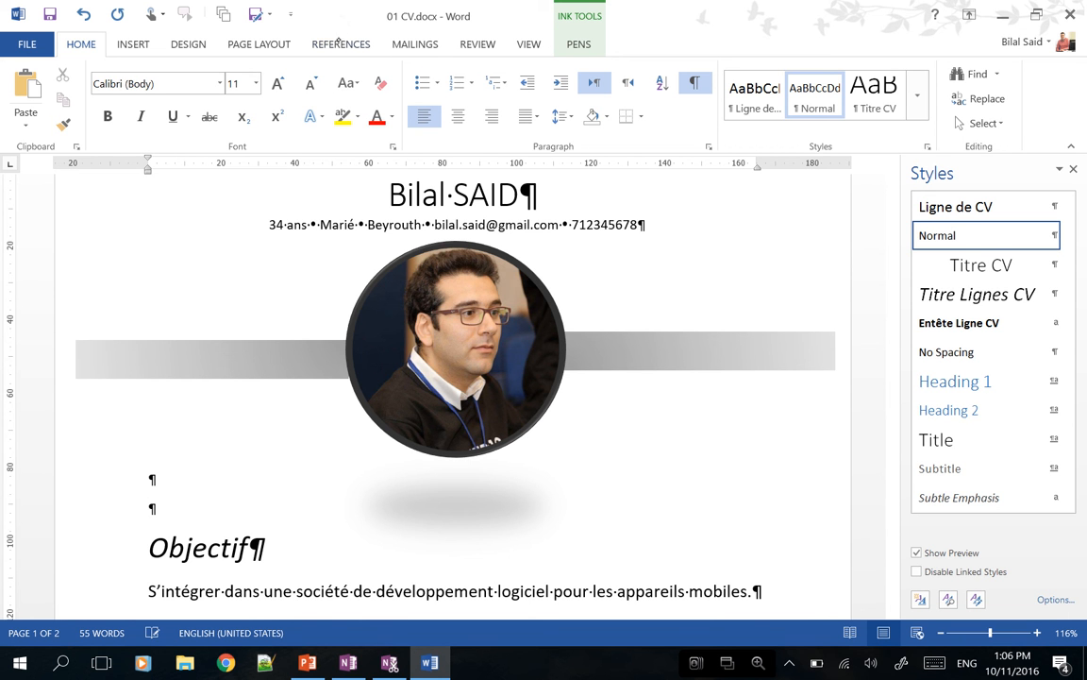
- Open the custom table of contents settings for the second empty paragraph above the "Objectif" heading
left_click(340, 44)
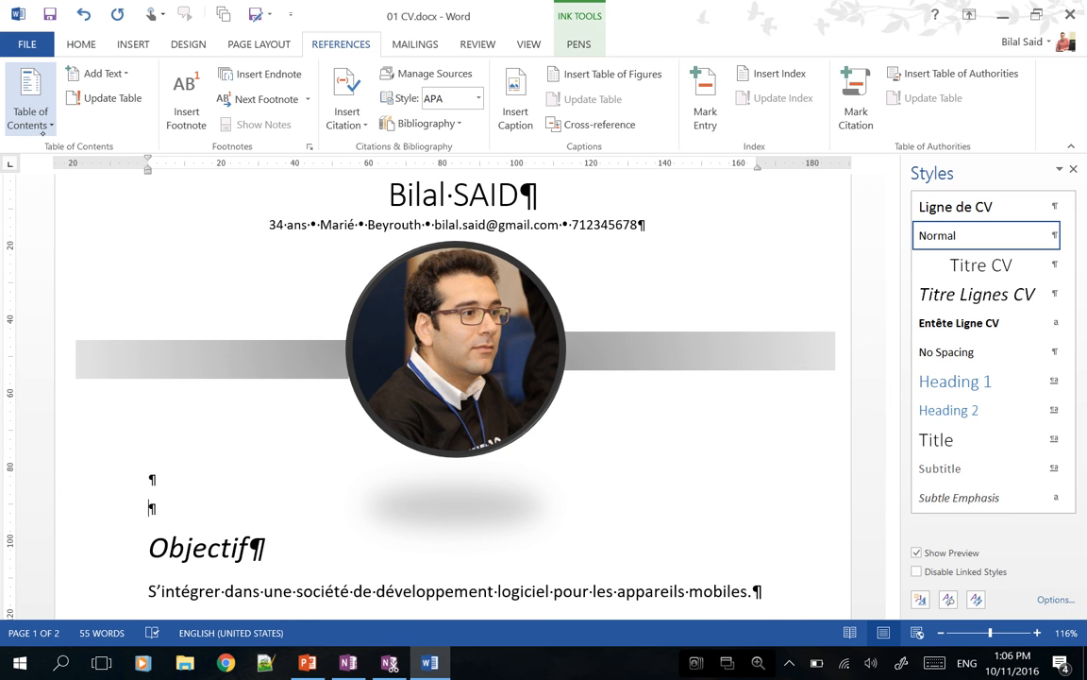
left_click(30, 103)
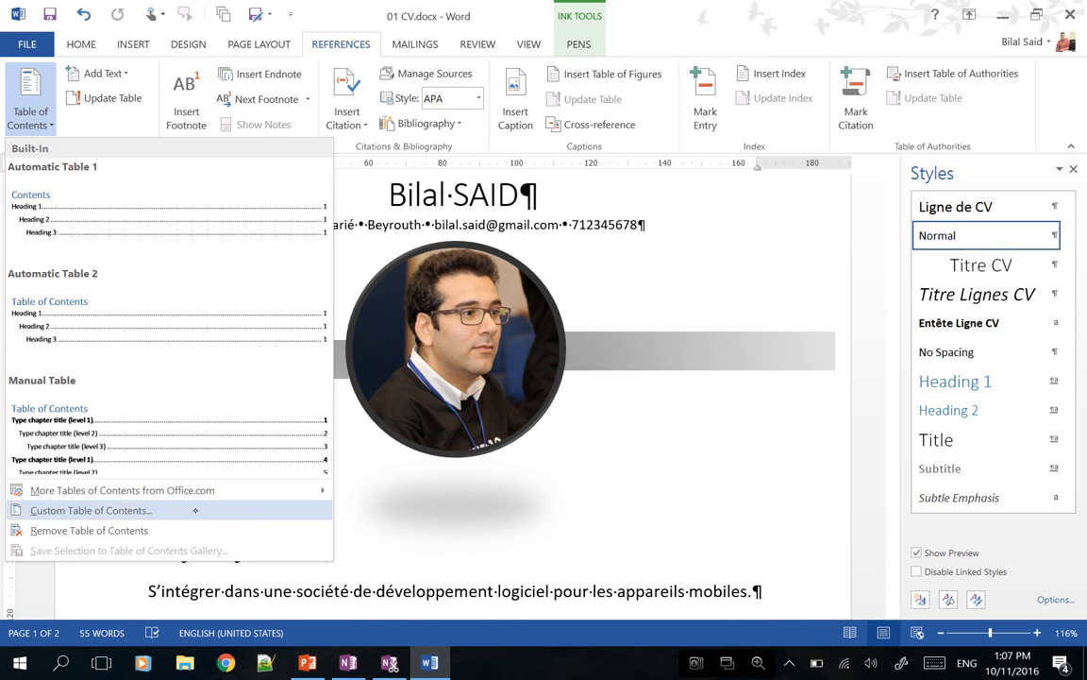
left_click(459, 495)
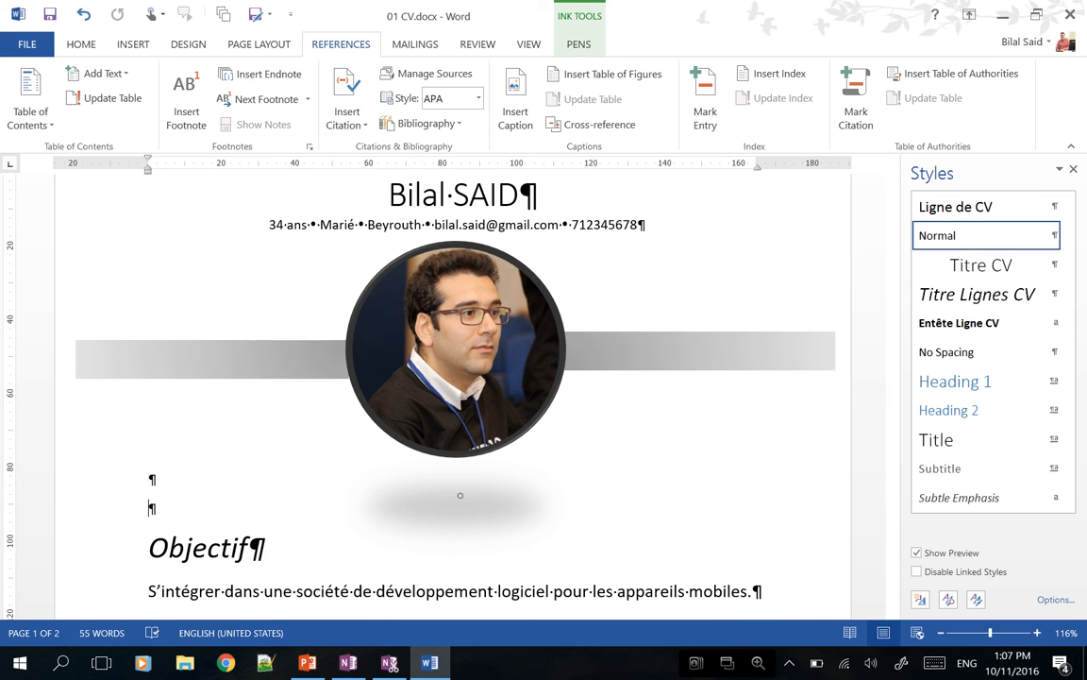
left_click(140, 501)
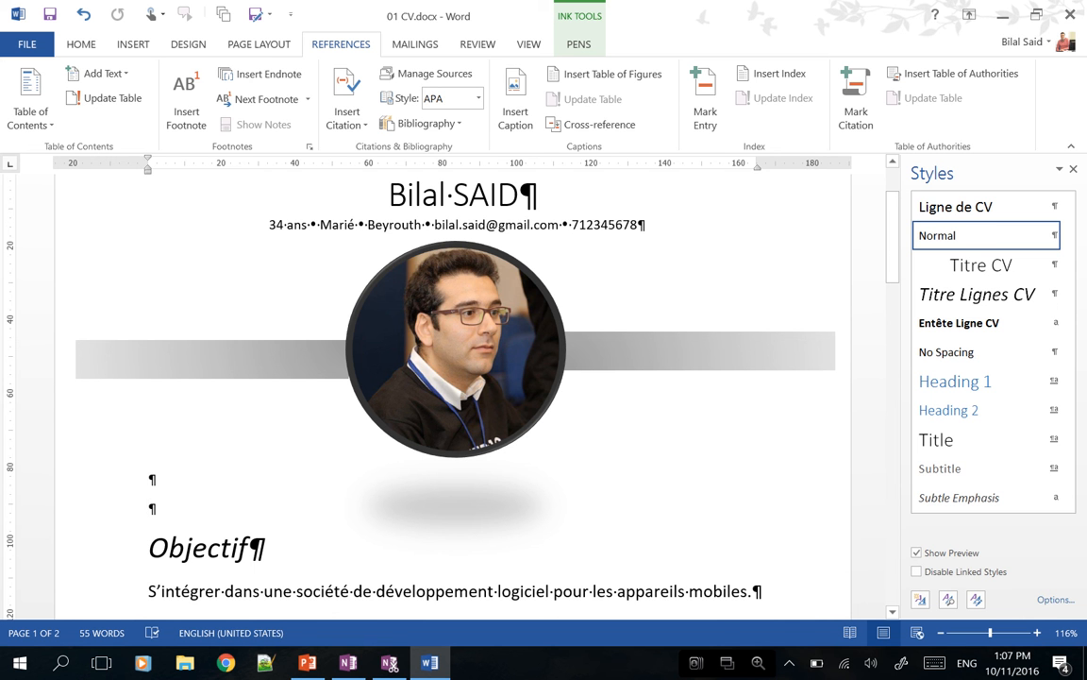
left_click(30, 99)
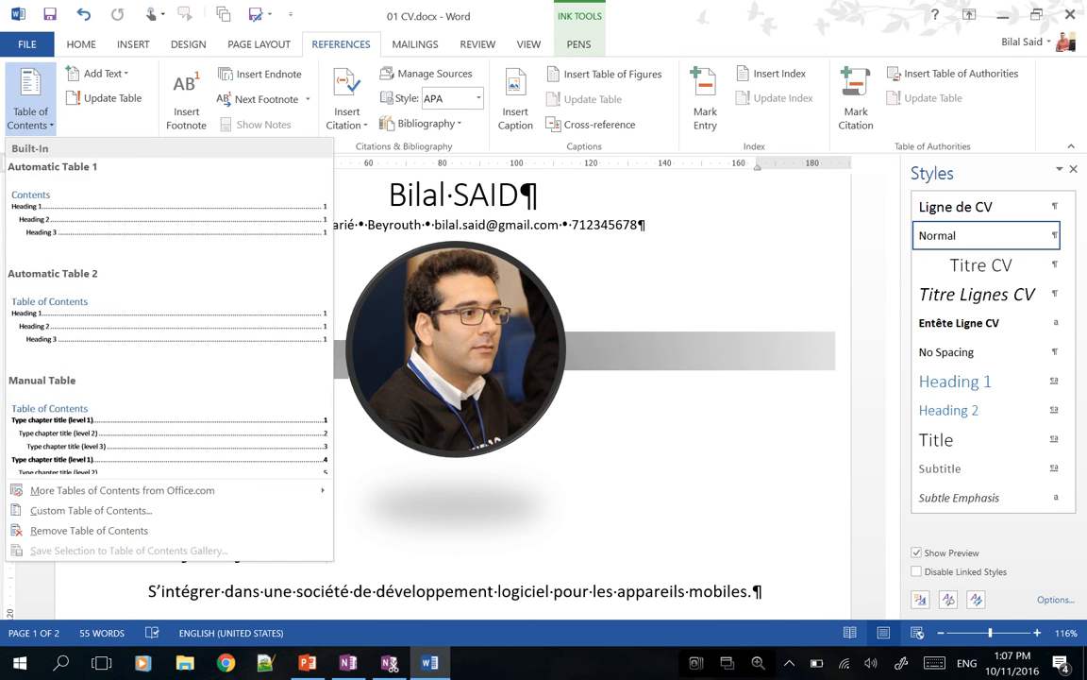
left_click(172, 510)
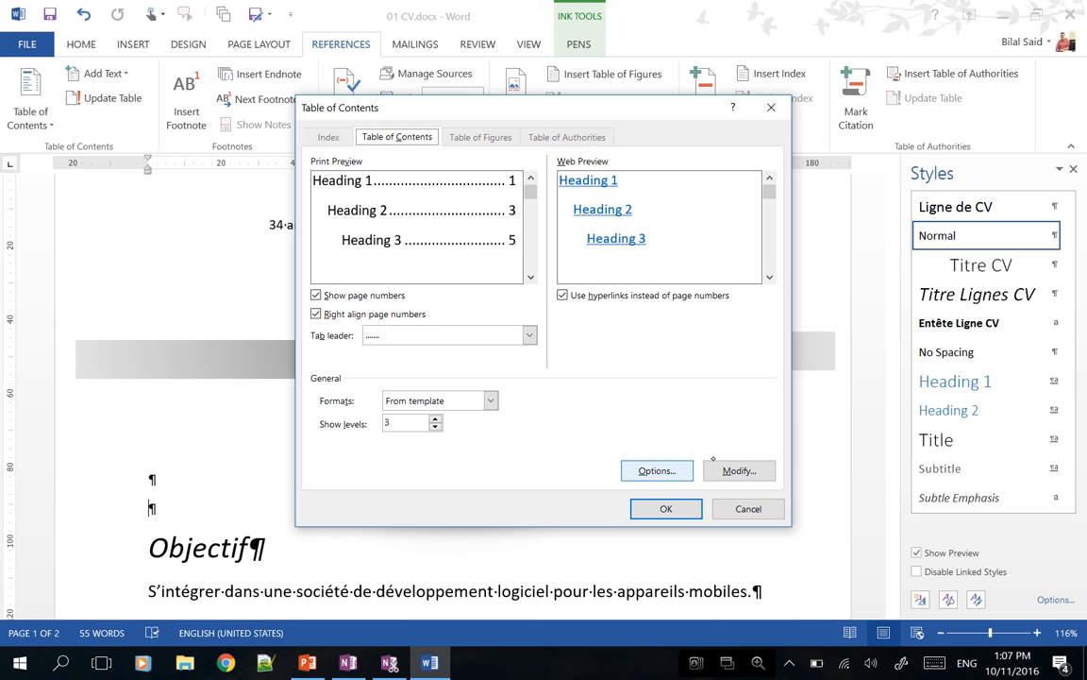
- Insert the table of contents with the Titre CV style at level 1 and Titre Lignes CV at level 2
left_click(657, 470)
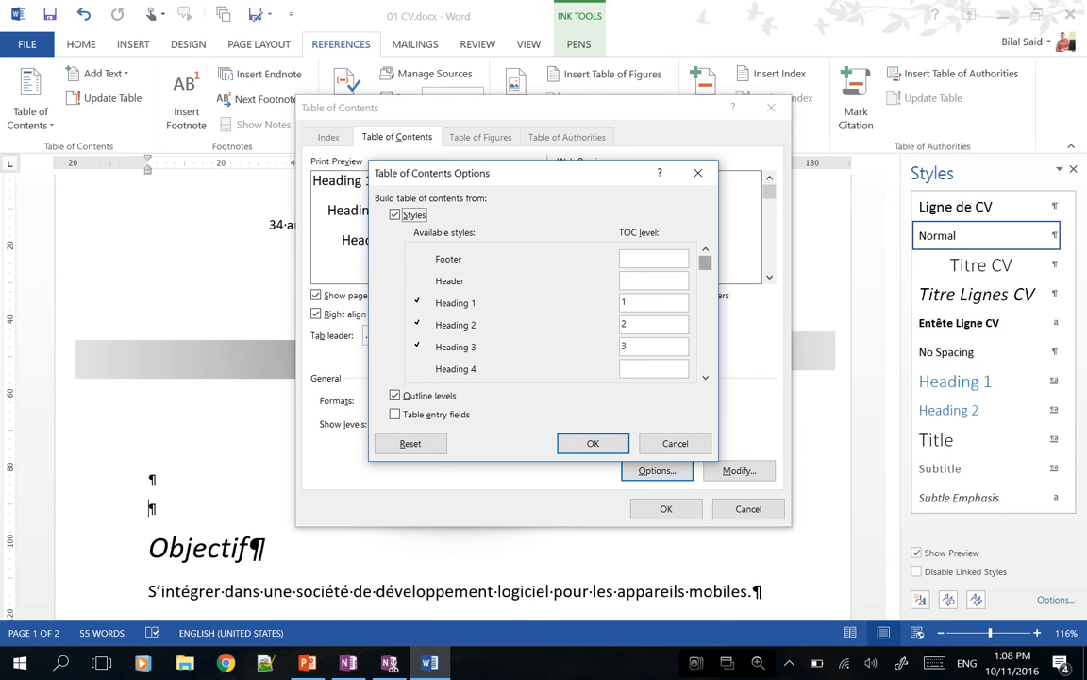
scroll(706, 326, "down", 3)
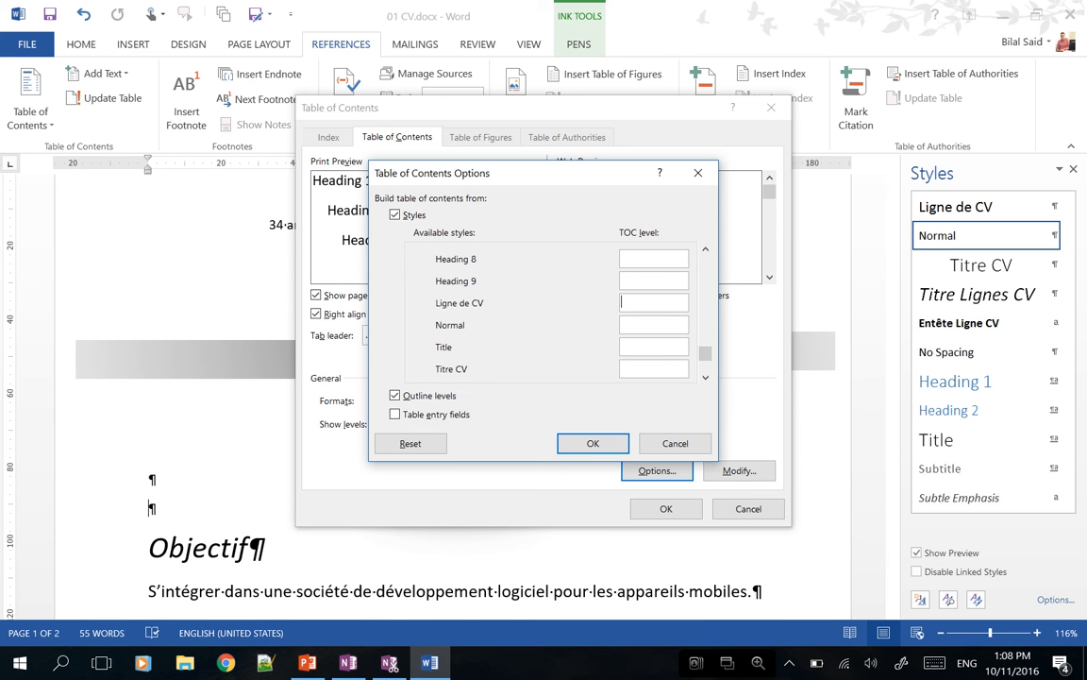
left_click(640, 368)
type("1")
left_click(643, 302)
left_click_drag(707, 356, 707, 366)
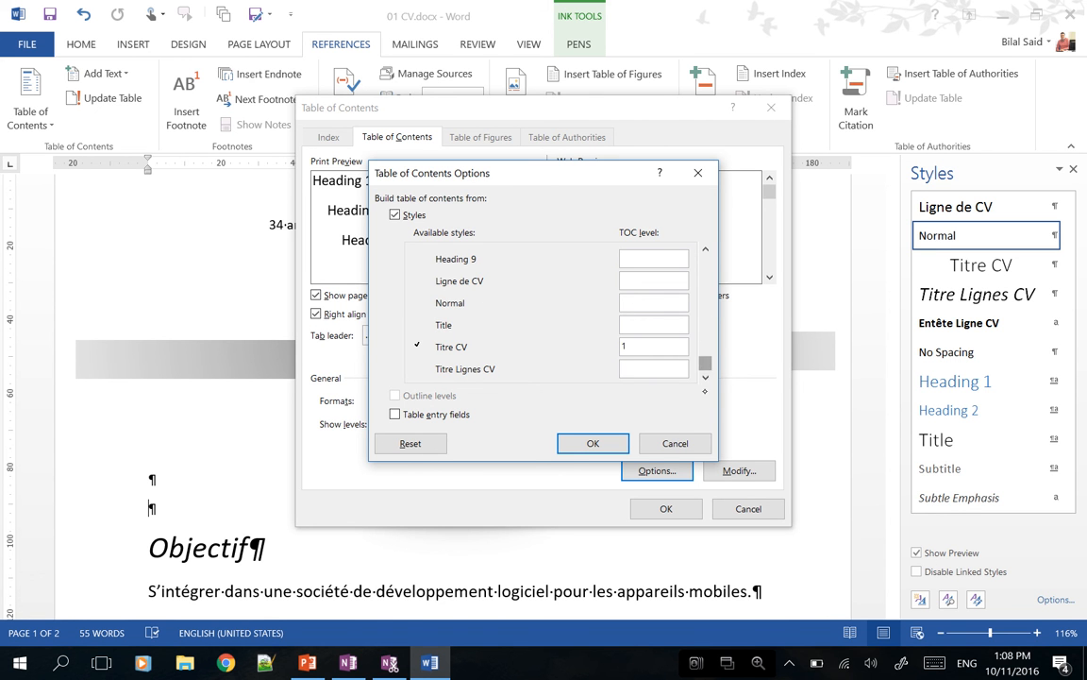
left_click(640, 372)
type("2")
left_click(603, 440)
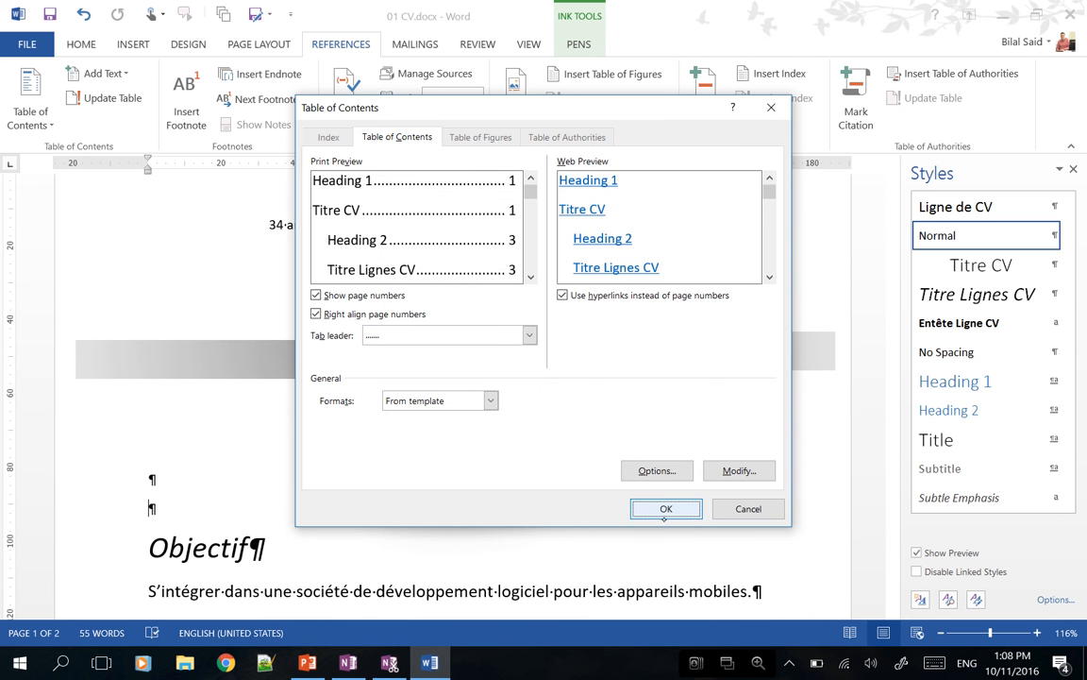
left_click(666, 509)
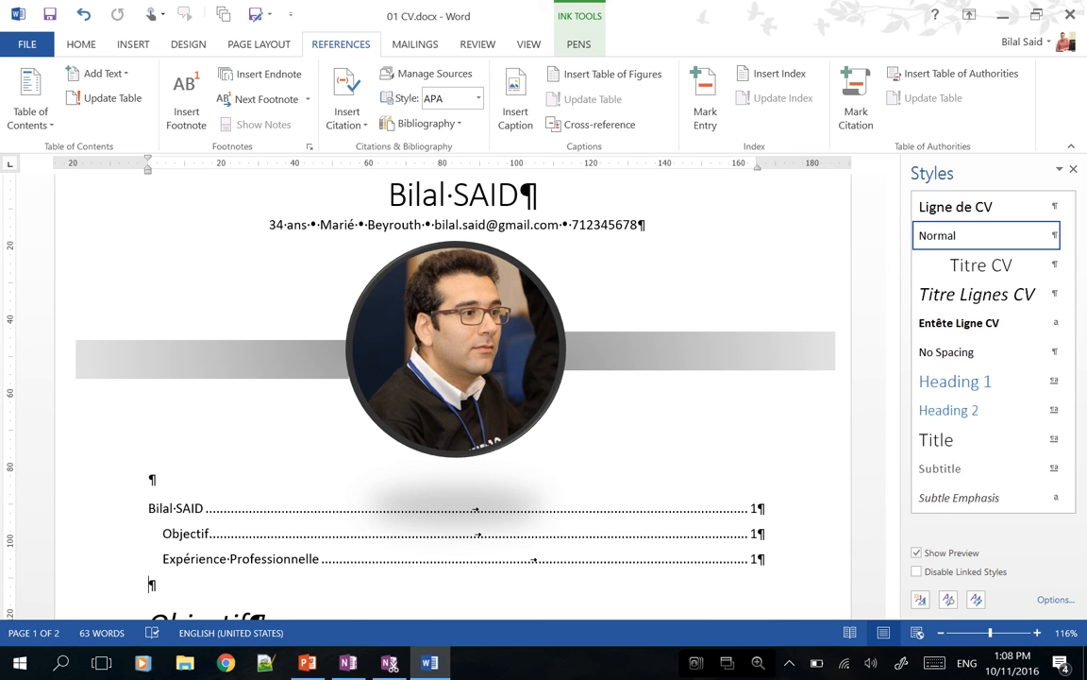
- Insert a page break in a new paragraph between the objective text and the "Expérience Professionnelle" heading
scroll(453, 387, "down", 3)
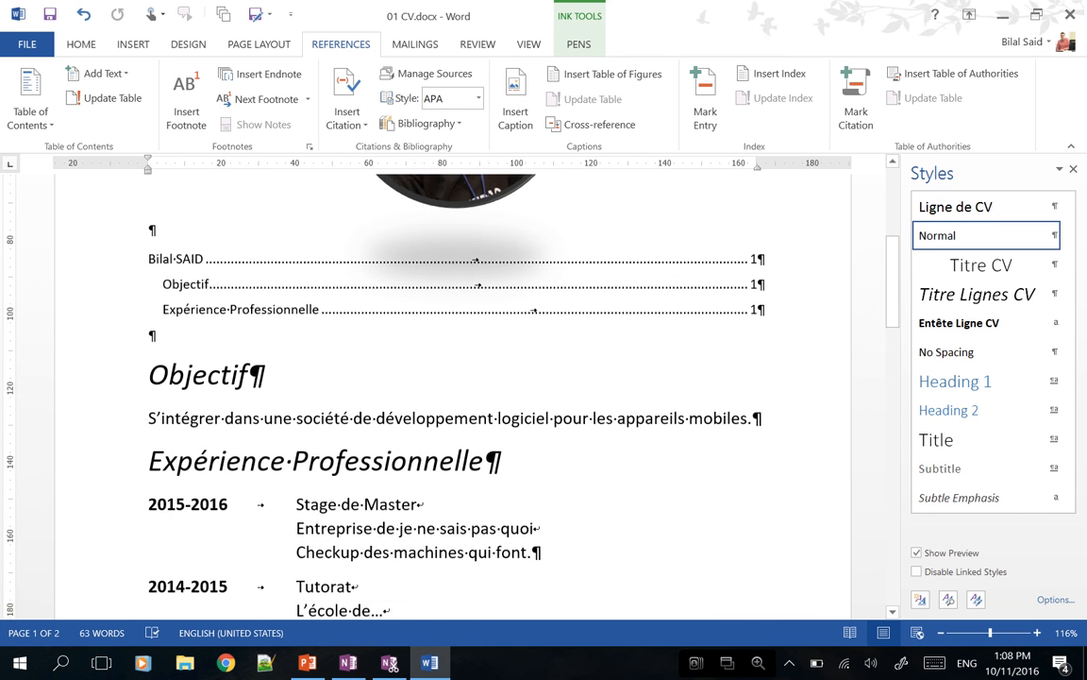
left_click(750, 412)
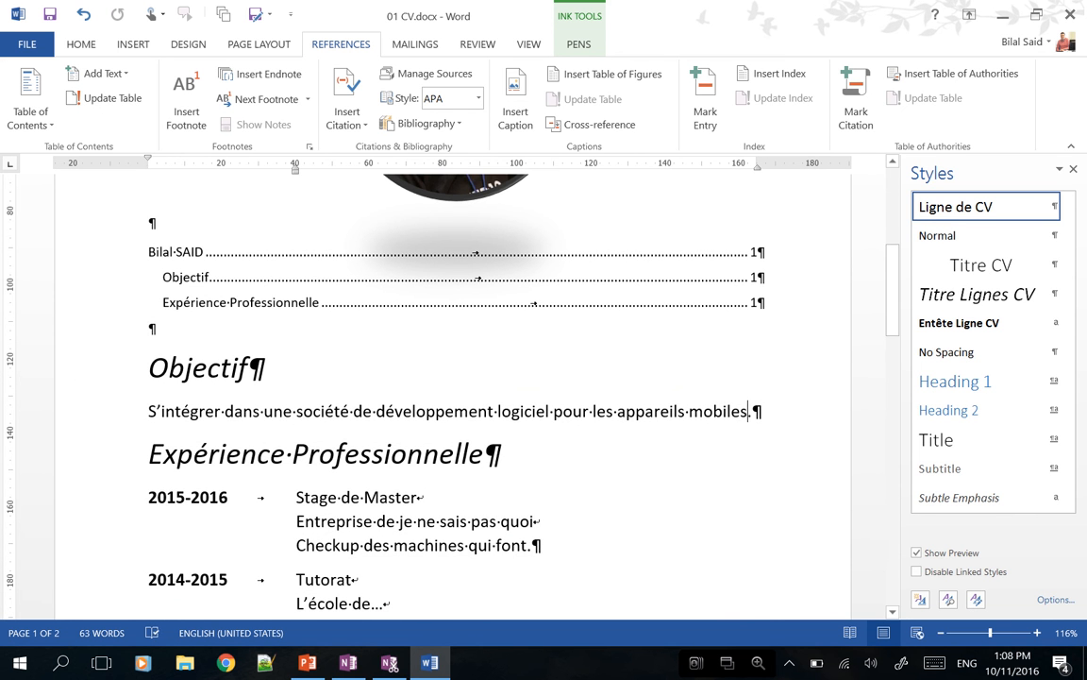
key("End")
key("Return")
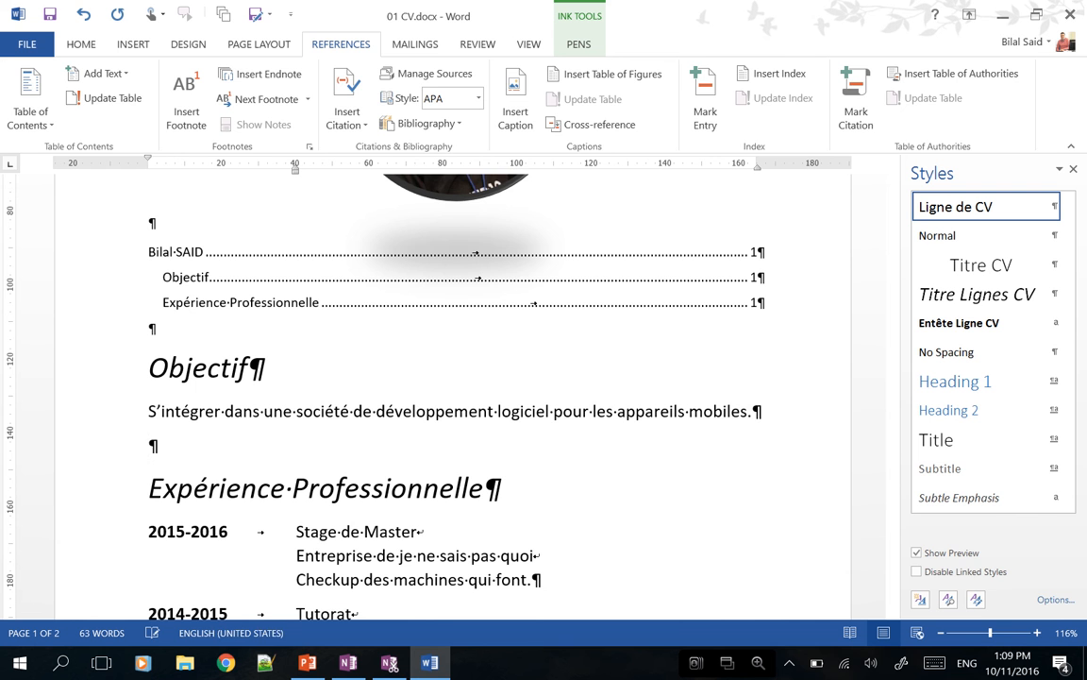
left_click(121, 44)
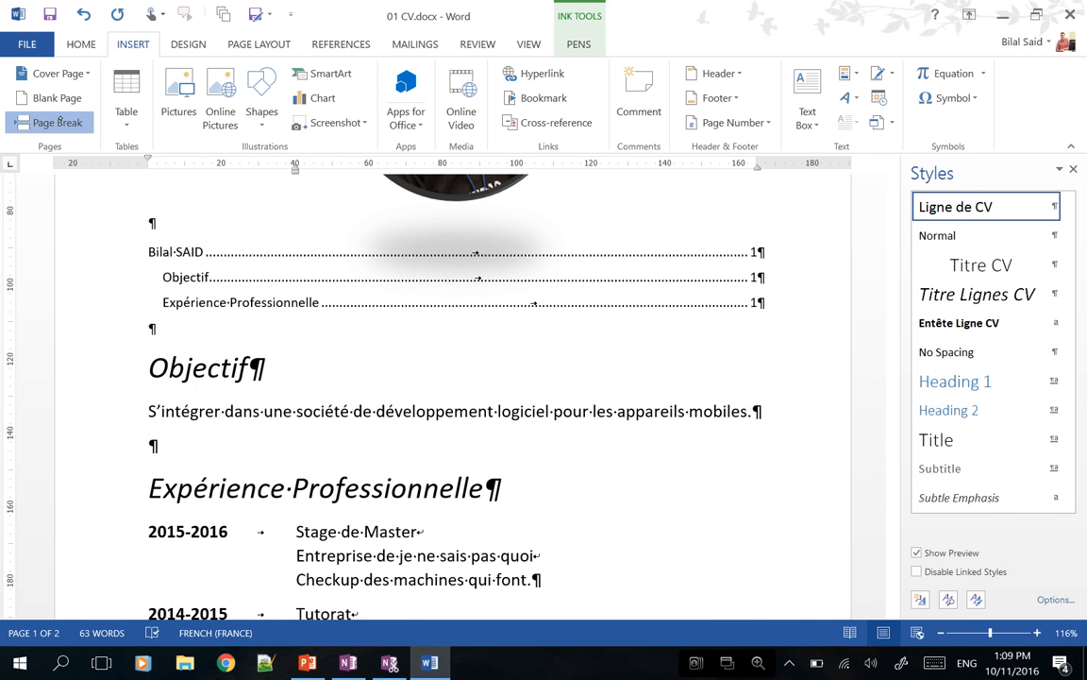